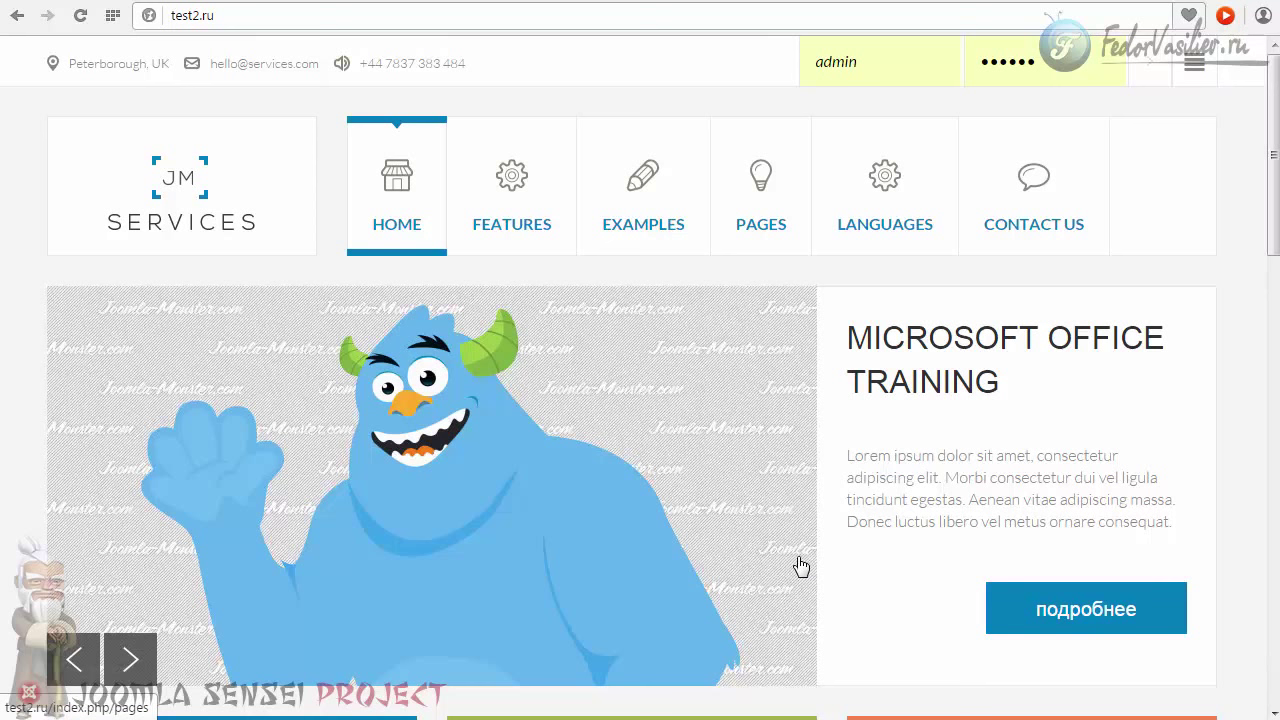
Examine the image slider on the demo home page by paging forward and back through its slides
left_click_drag(1274, 248, 1275, 287)
left_click(123, 563)
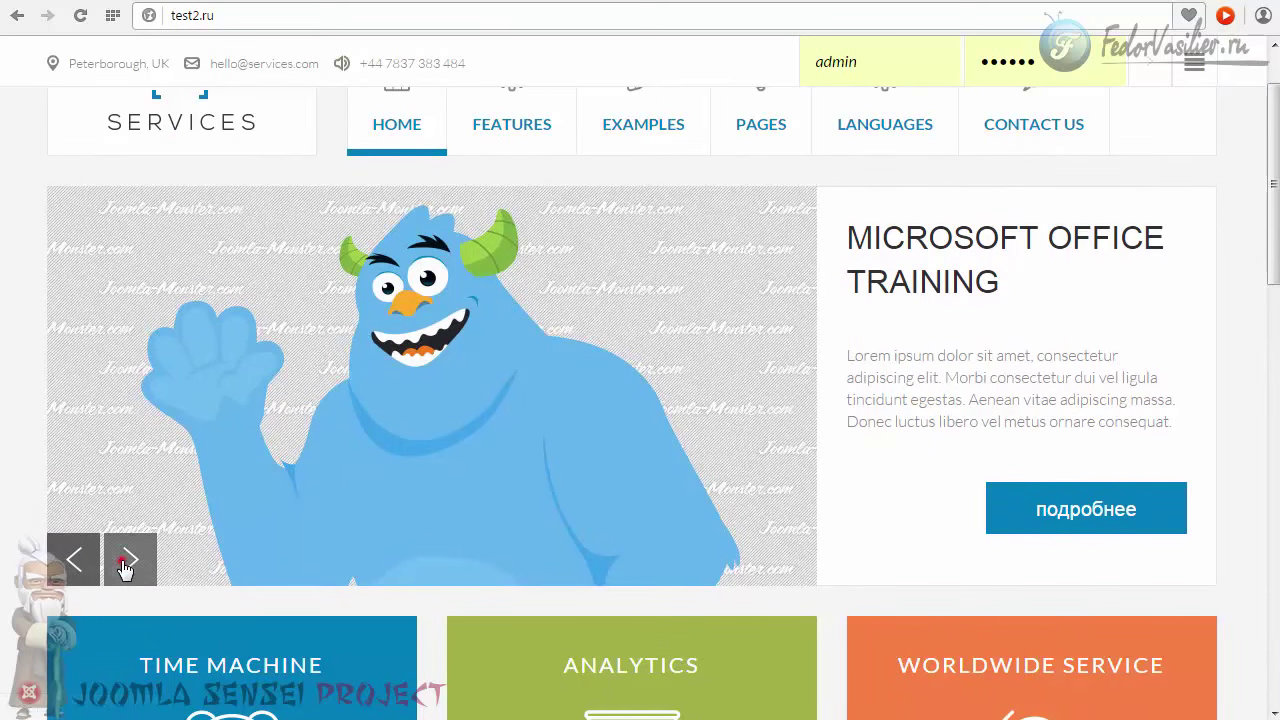
left_click(128, 560)
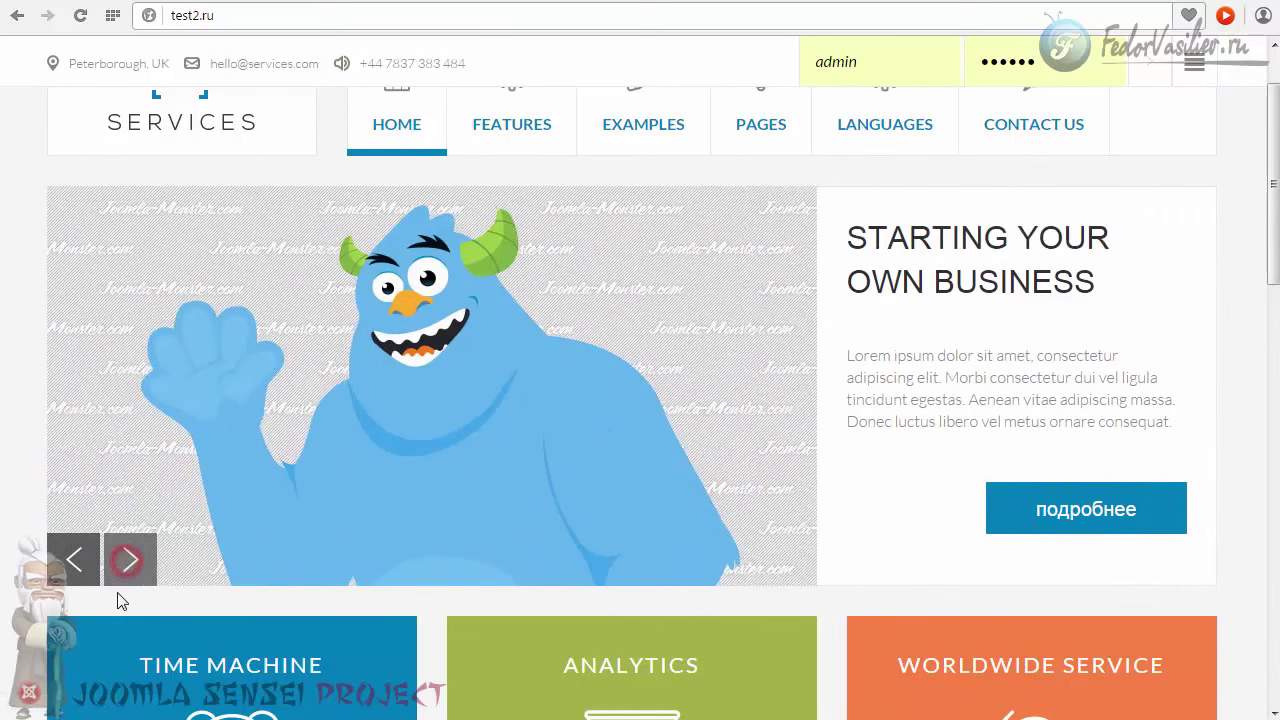
left_click(74, 560)
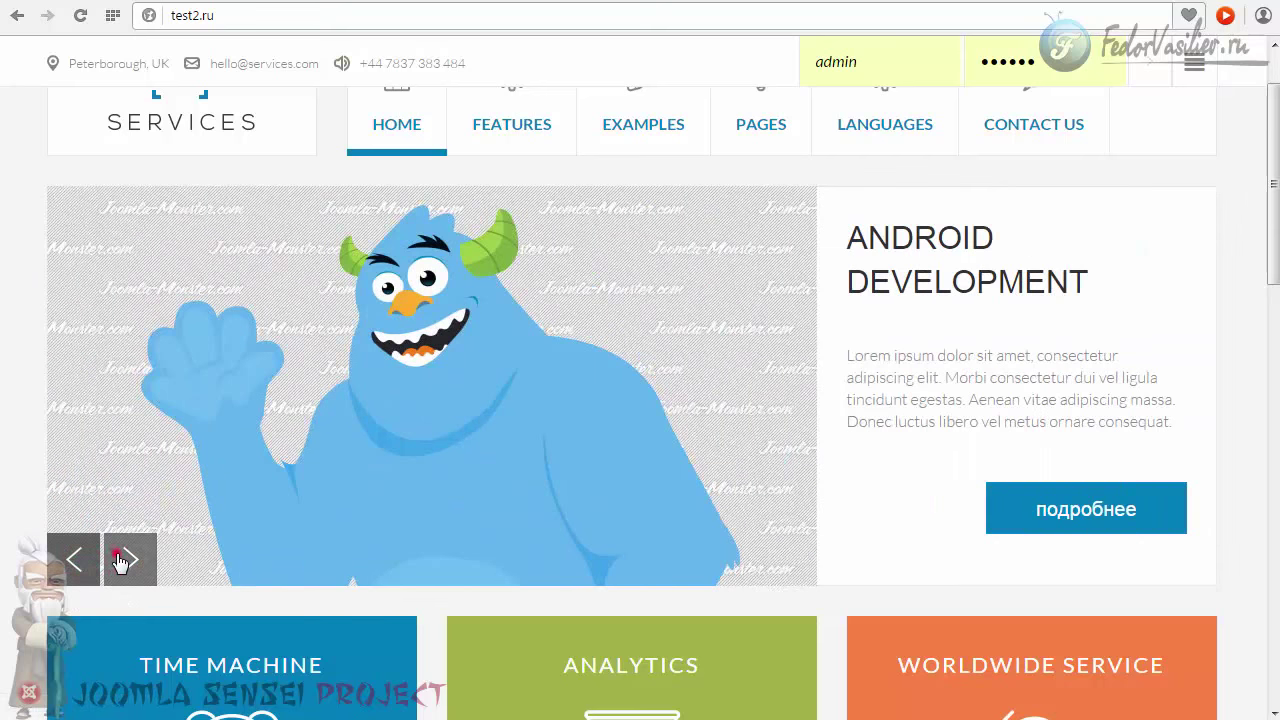
left_click(122, 560)
left_click(126, 560)
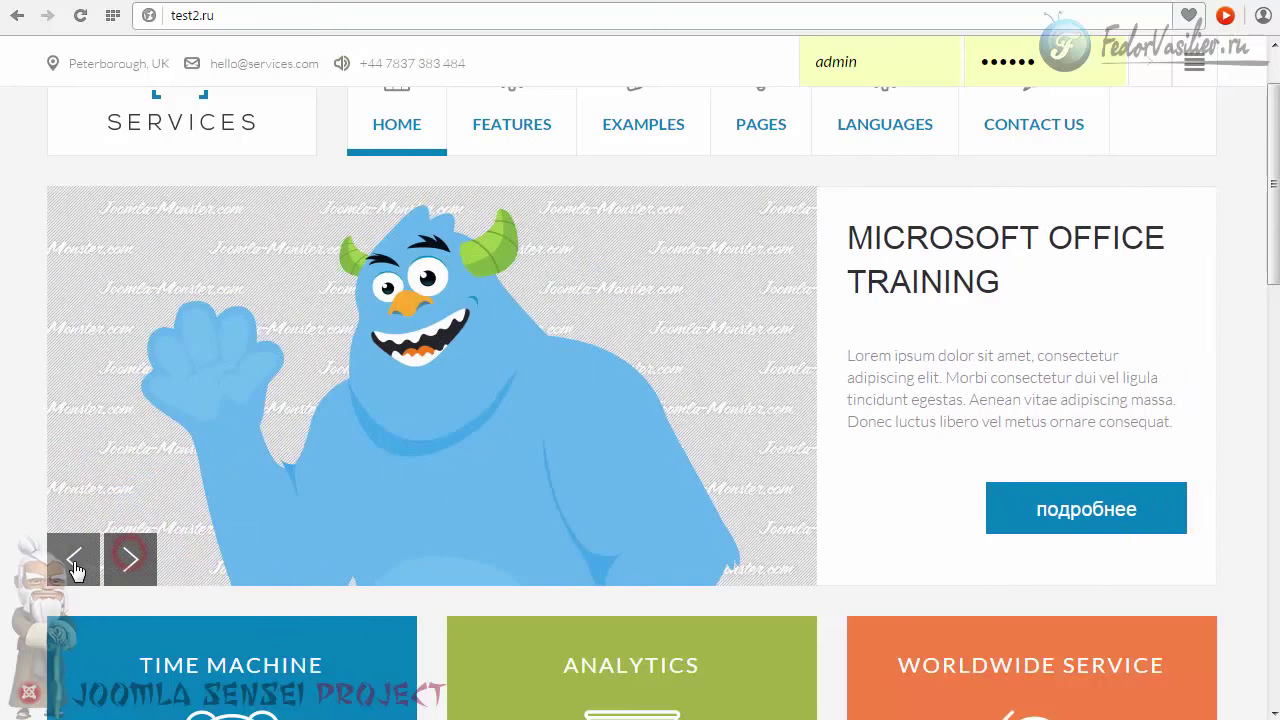
left_click(76, 566)
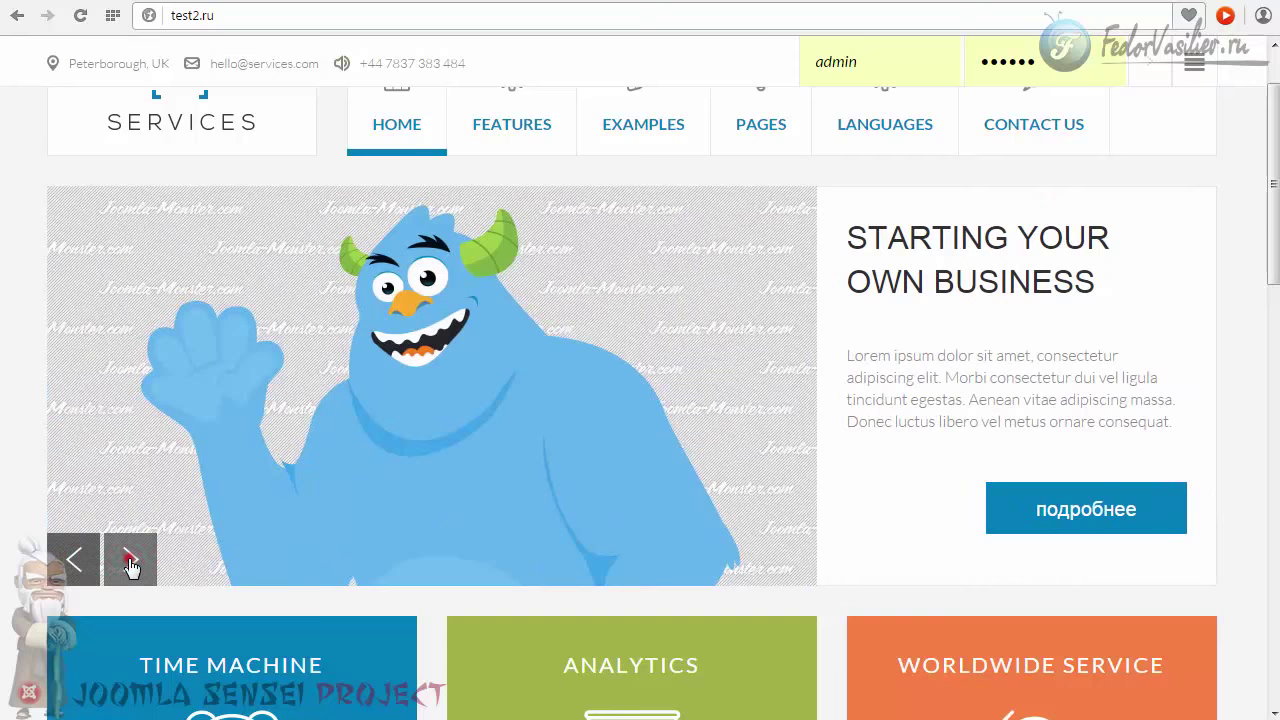
left_click(128, 558)
scroll(280, 443, "up", 1)
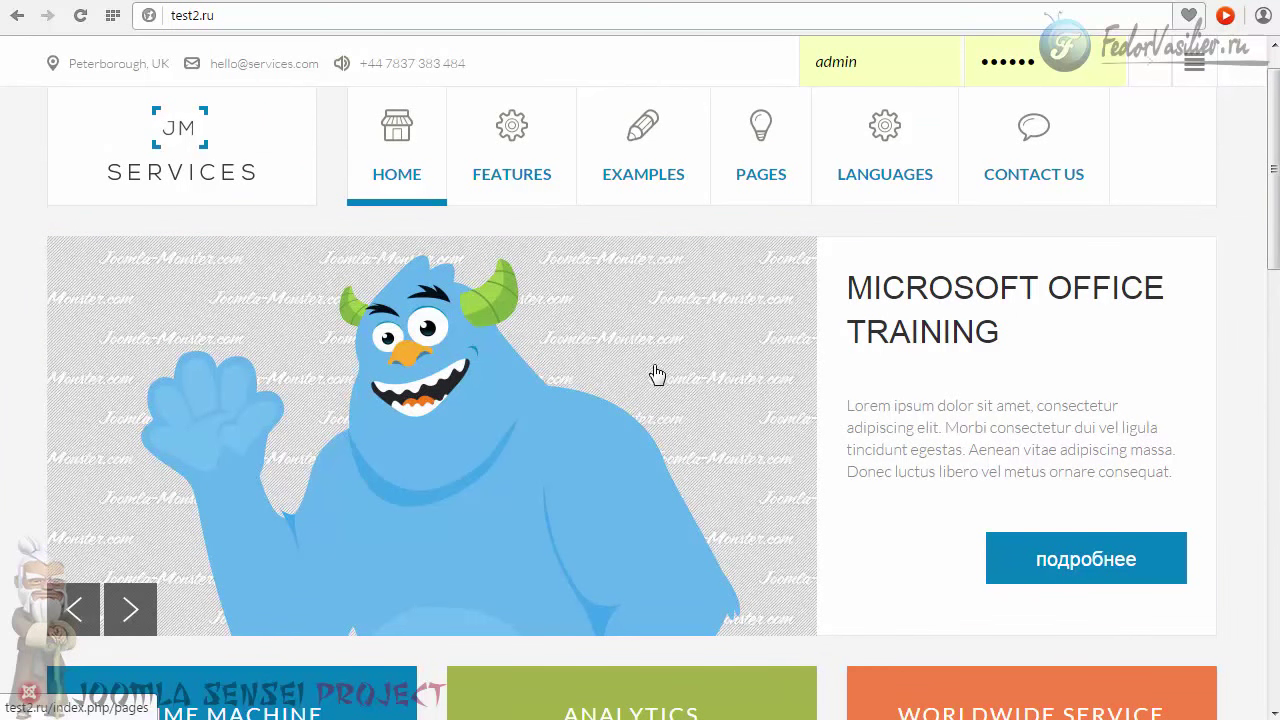
mouse_move(711, 333)
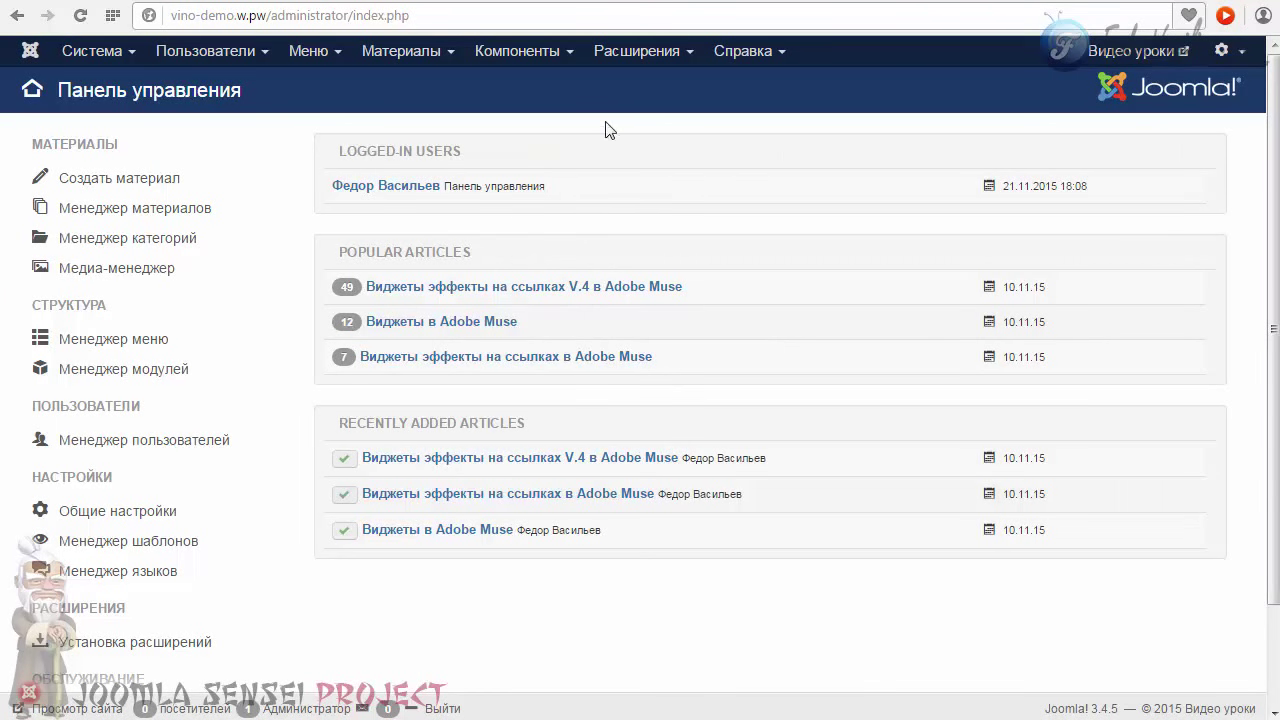
Upload and install the DJ-ImageSlider extension package in the Joomla administrator of vino-demo.w.pw
left_click(618, 54)
left_click(628, 93)
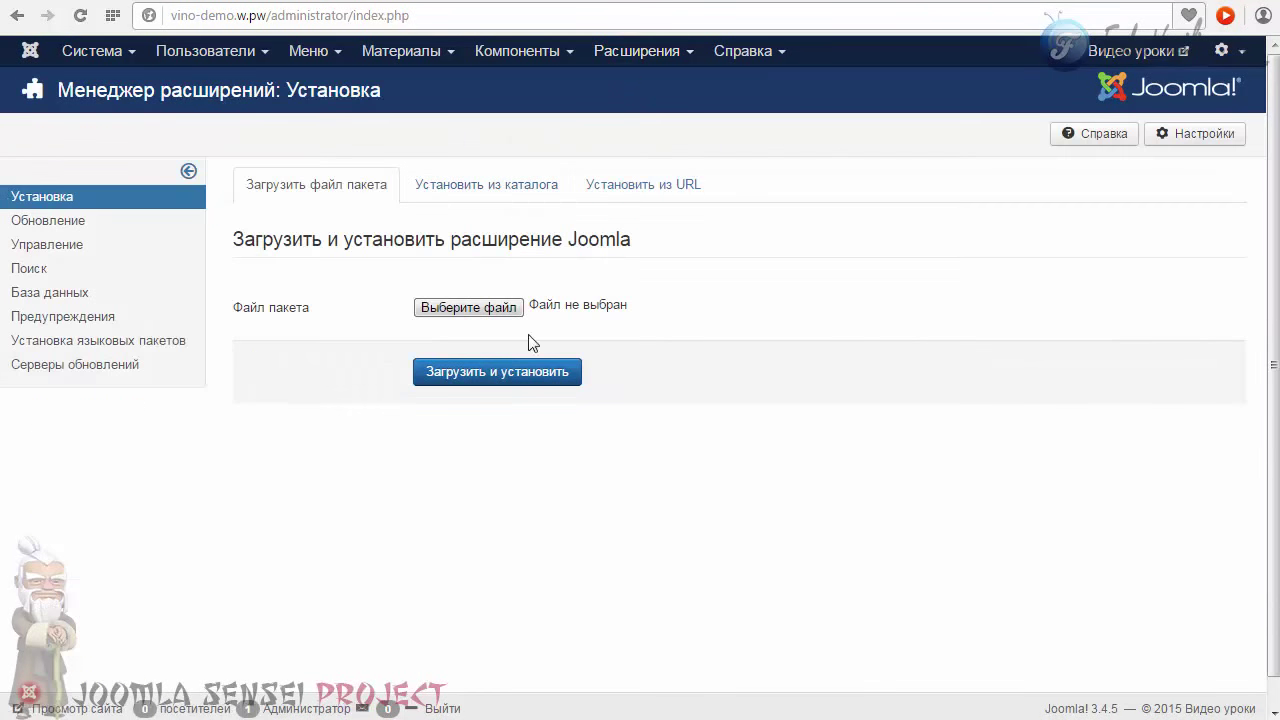
key("alt+Tab")
left_click_drag(201, 89, 575, 318)
left_click(500, 368)
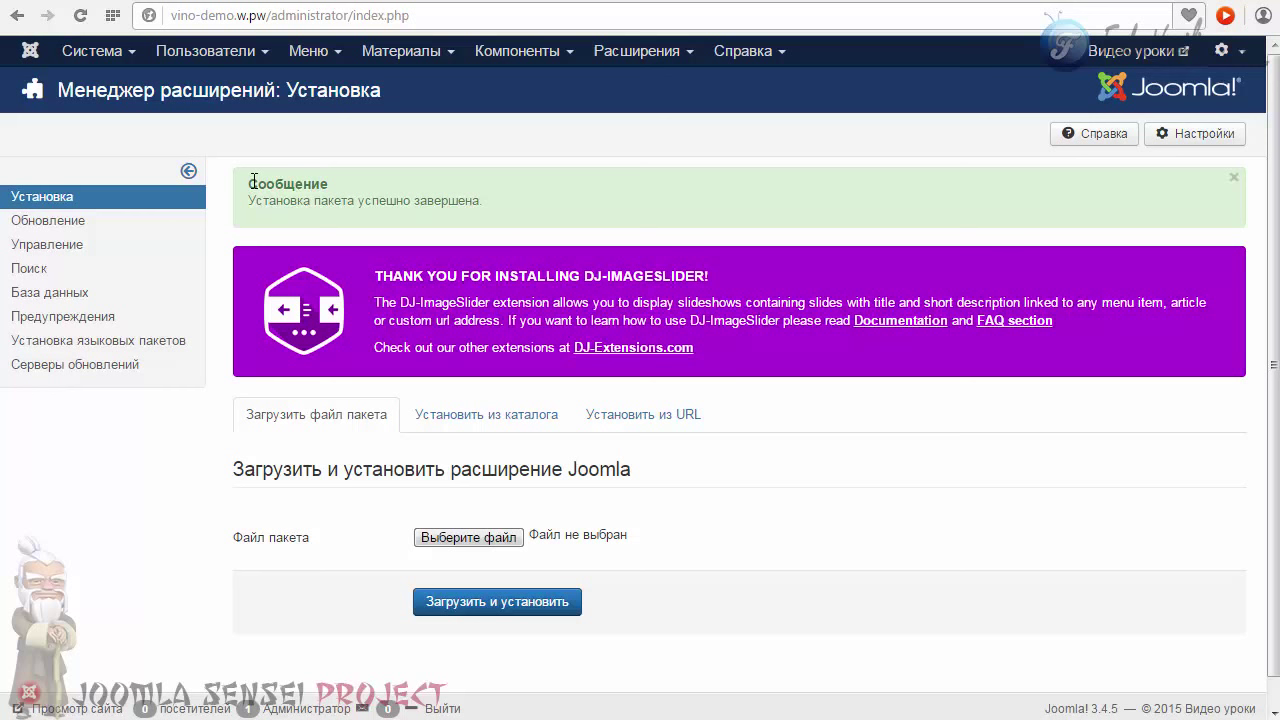
left_click_drag(253, 181, 423, 200)
left_click(423, 200)
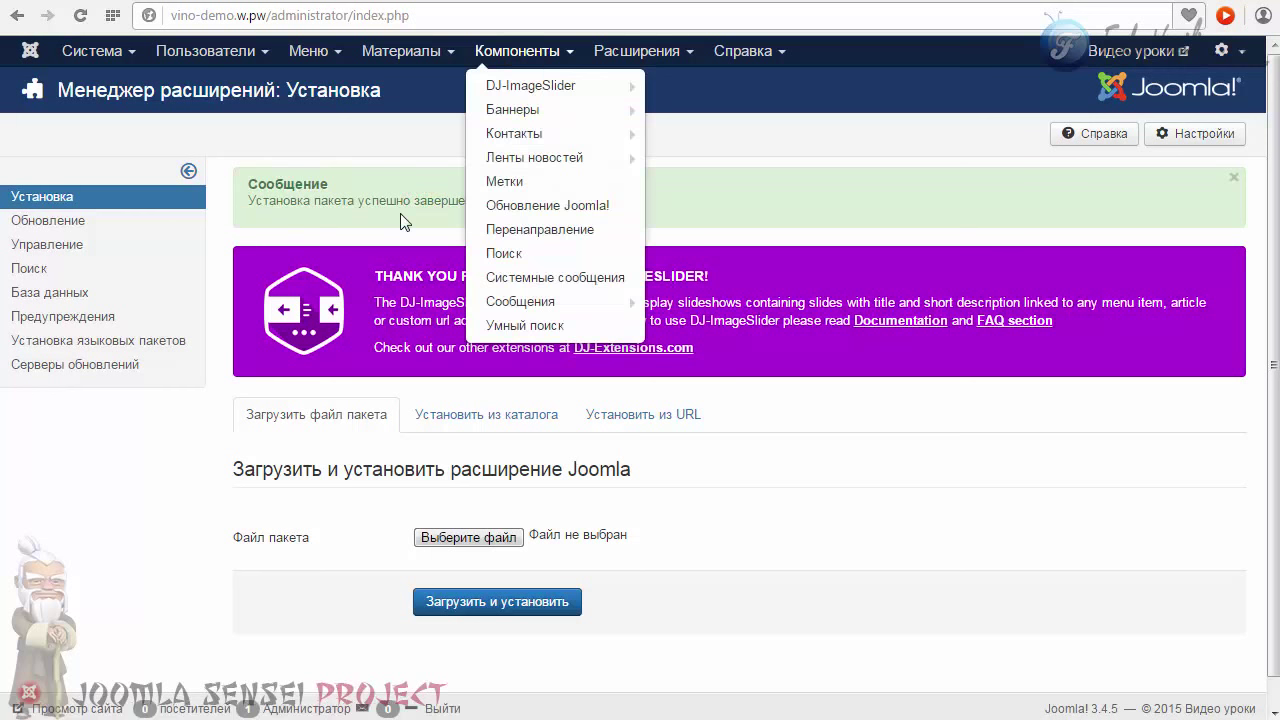
Open the control panel of the DJ-ImageSlider component
mouse_move(528, 50)
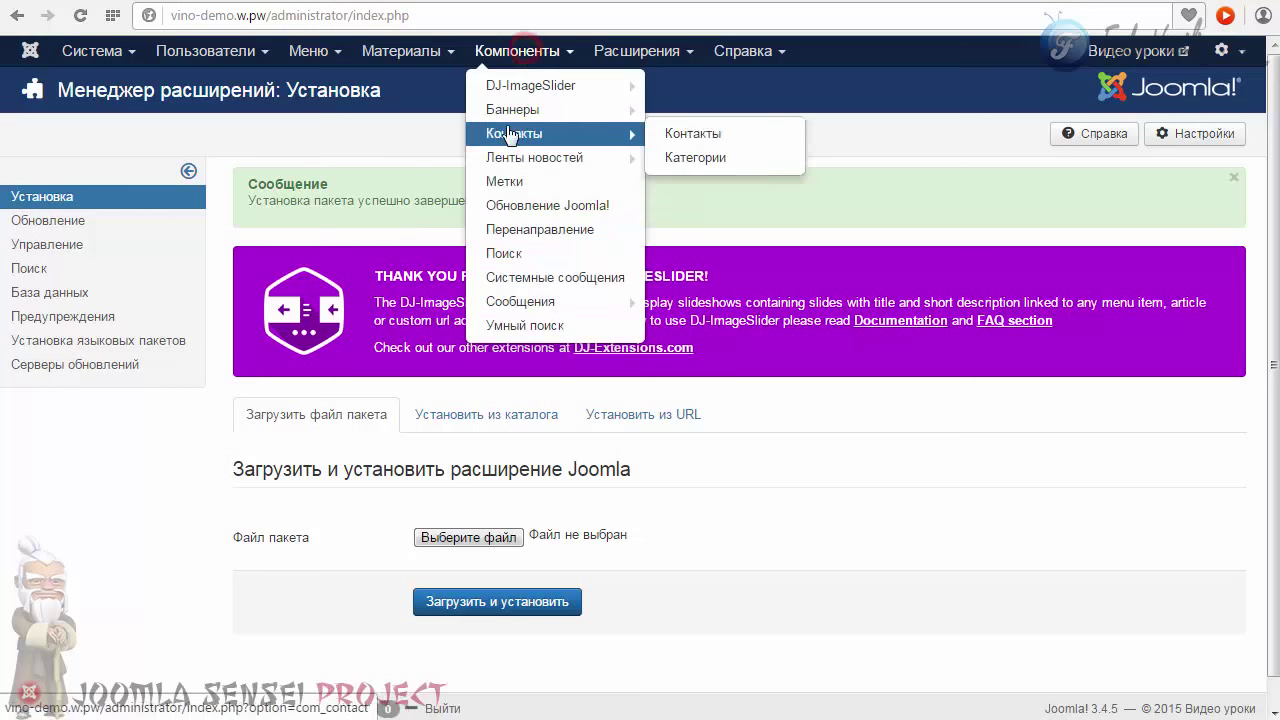
mouse_move(503, 92)
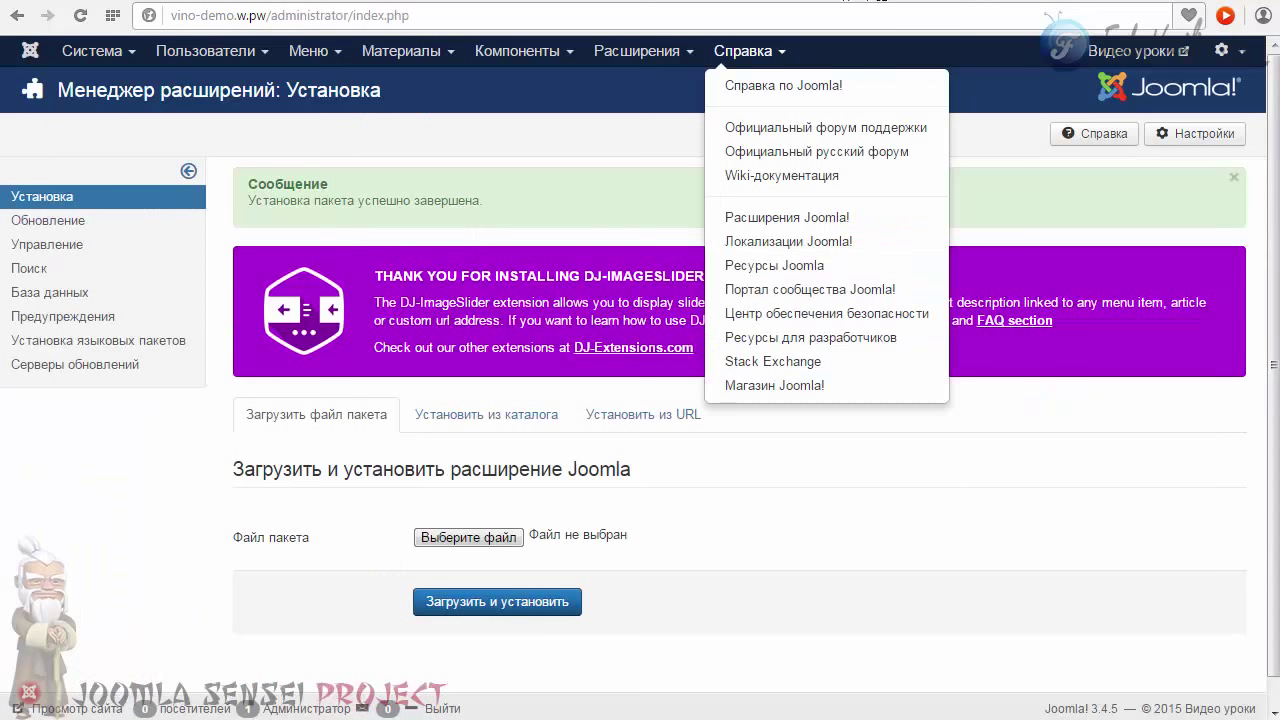
left_click(517, 51)
mouse_move(517, 93)
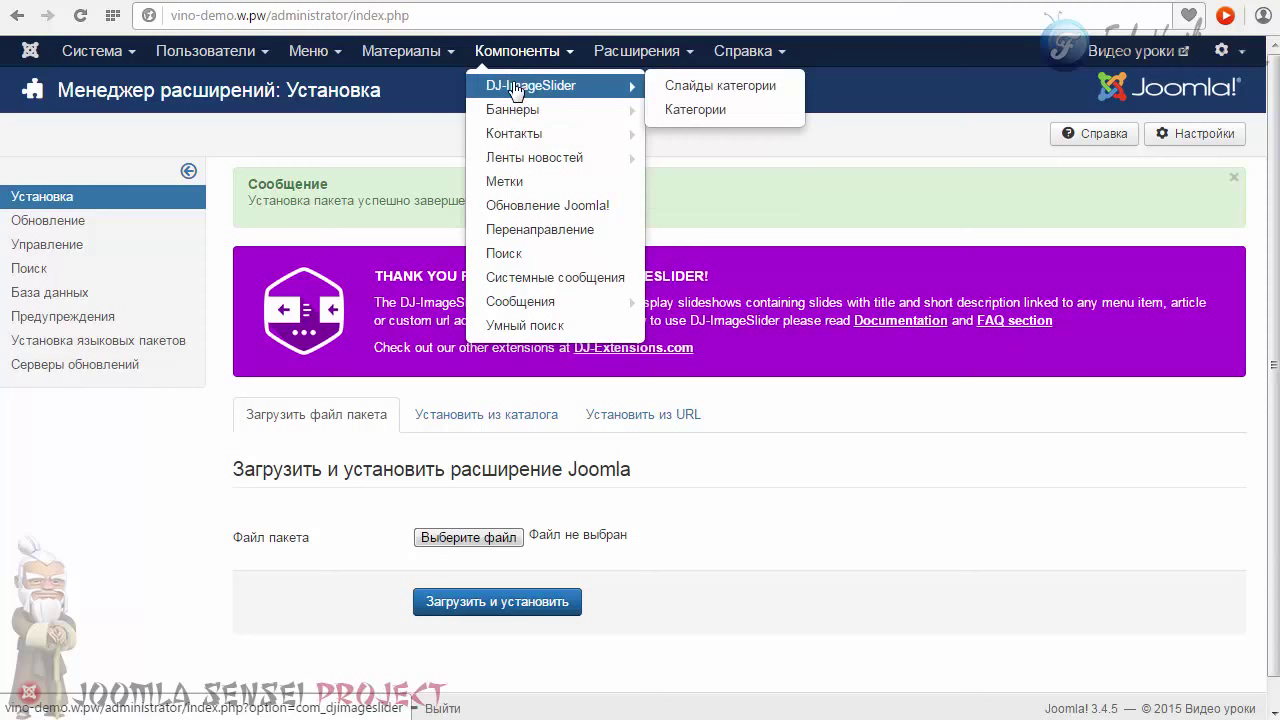
left_click(514, 87)
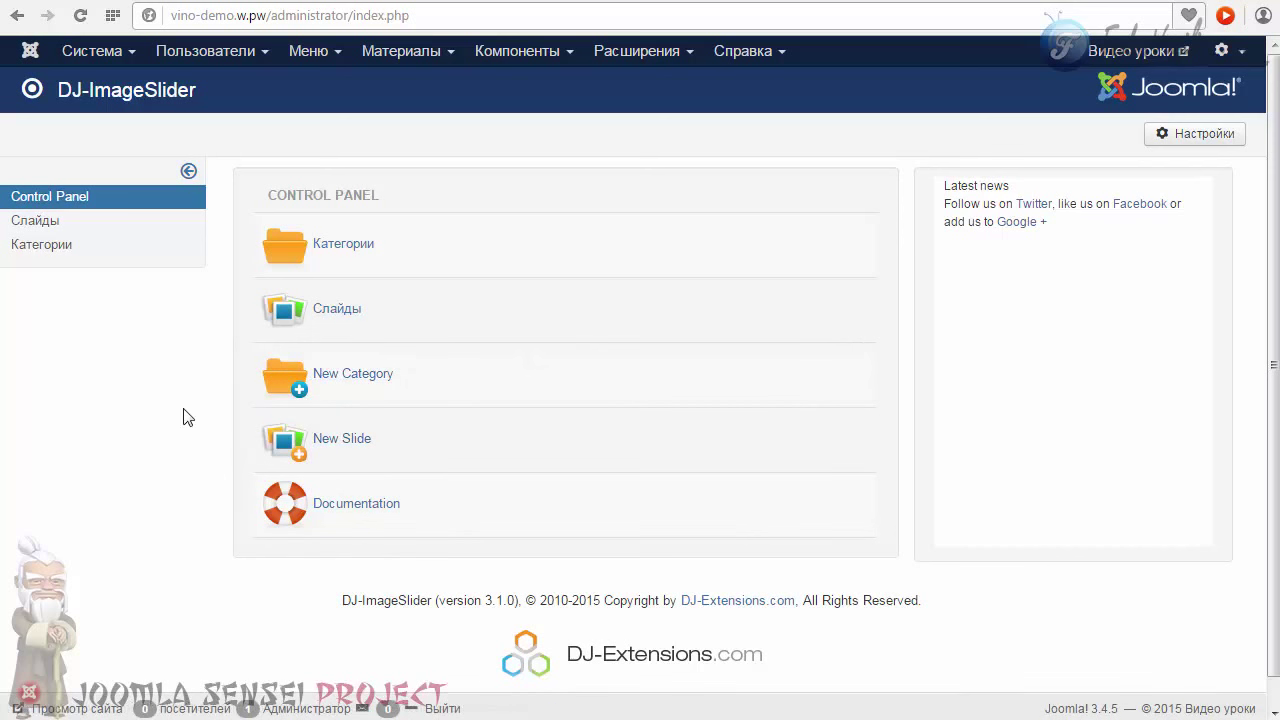
Create a new DJ-ImageSlider category titled "фото", then save and close it
left_click(335, 374)
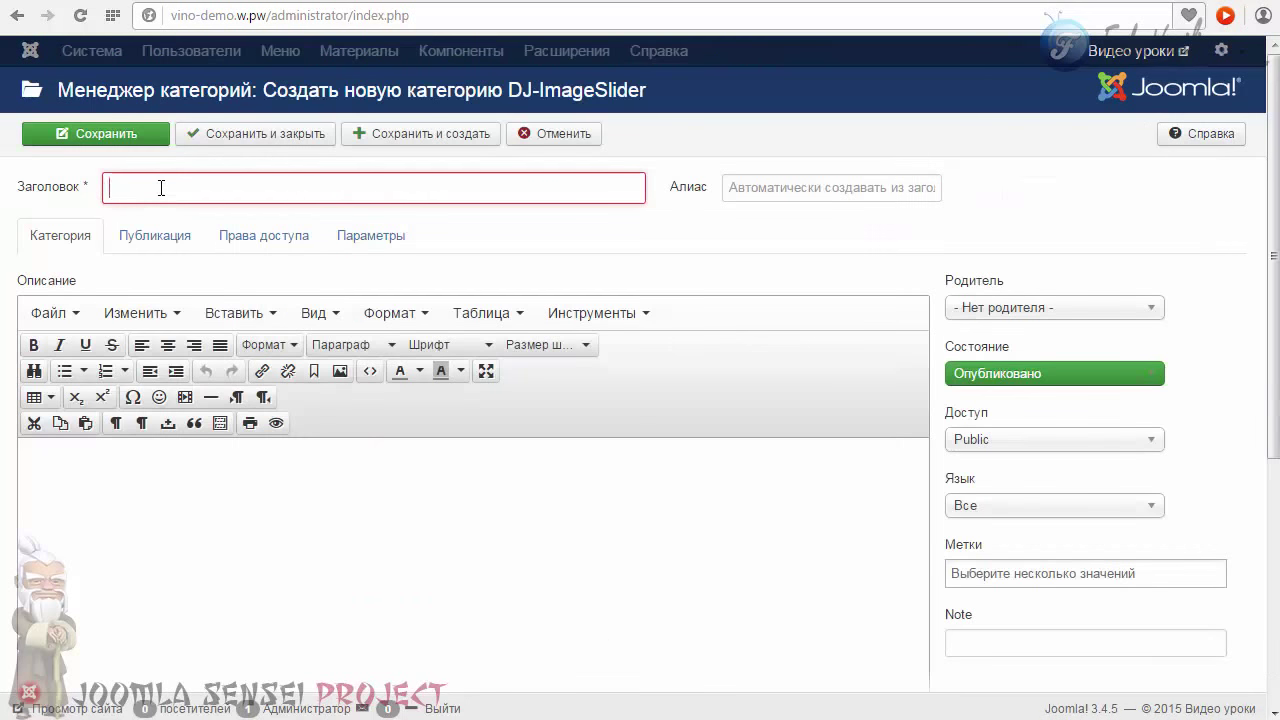
type("фото")
left_click(700, 231)
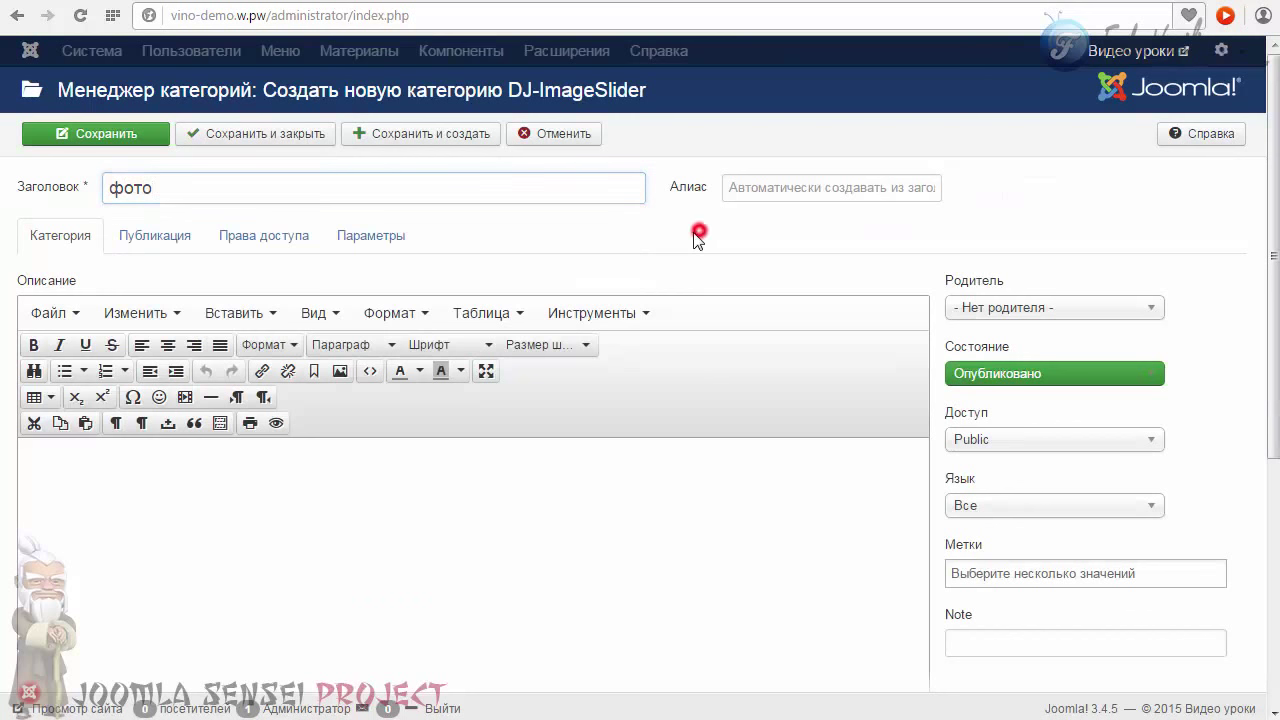
scroll(580, 453, "down", 5)
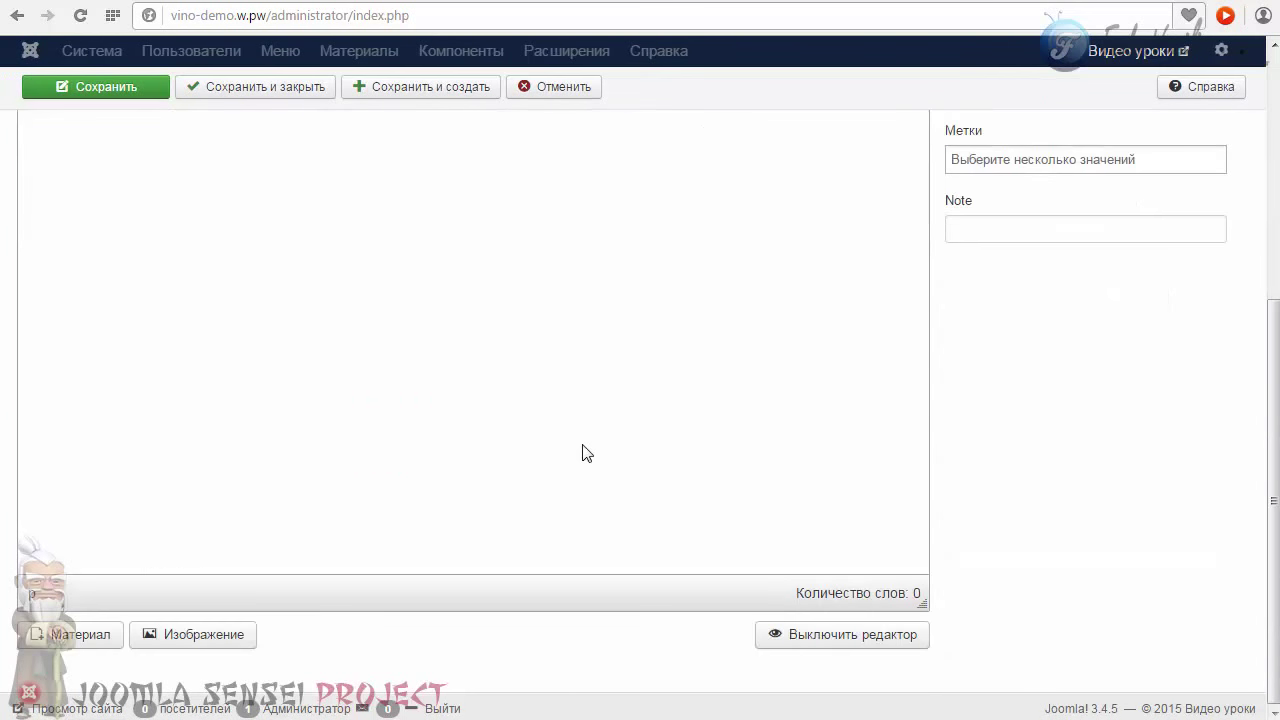
scroll(585, 455, "up", 5)
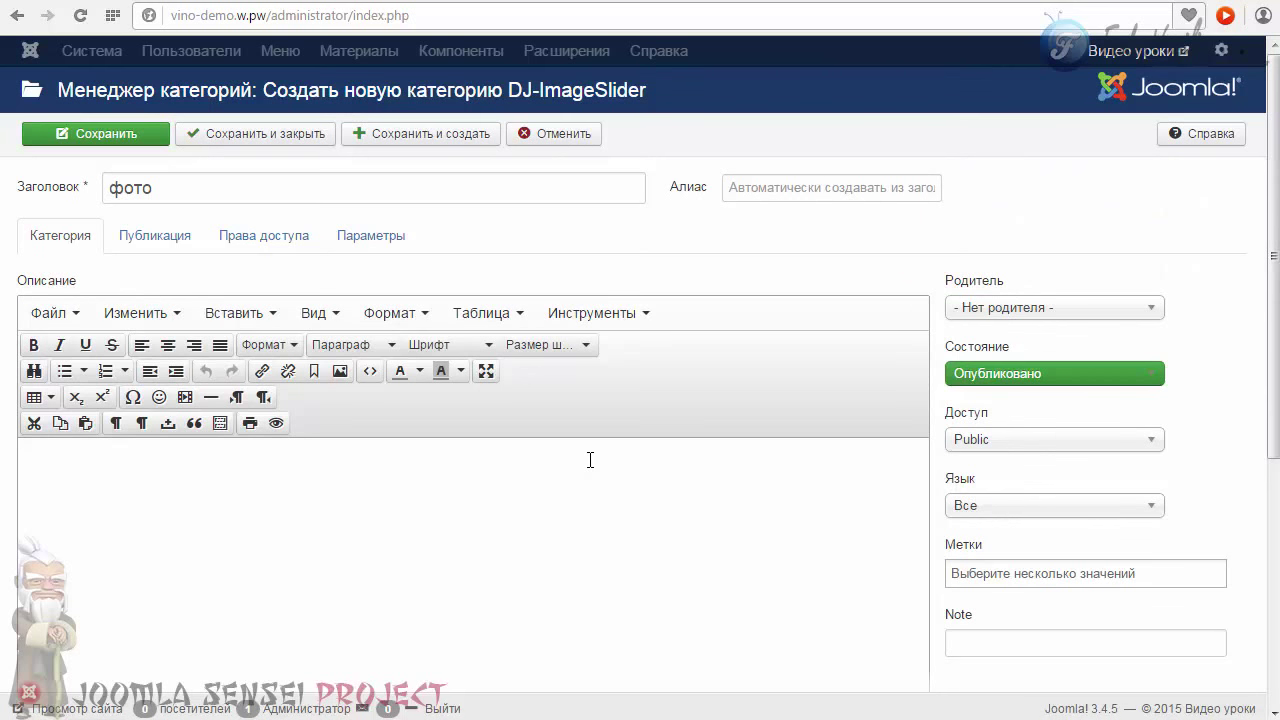
left_click(280, 138)
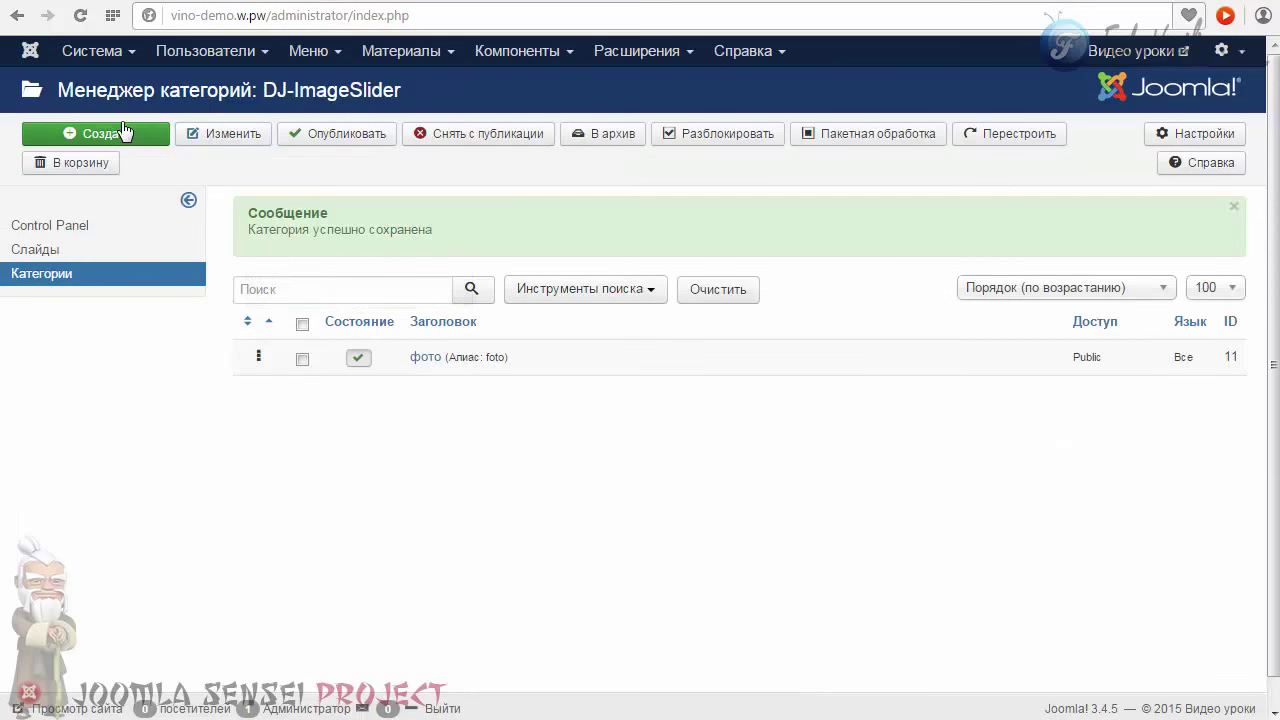
Create another DJ-ImageSlider category titled "фото2" and save it, keeping it open for editing
left_click(124, 140)
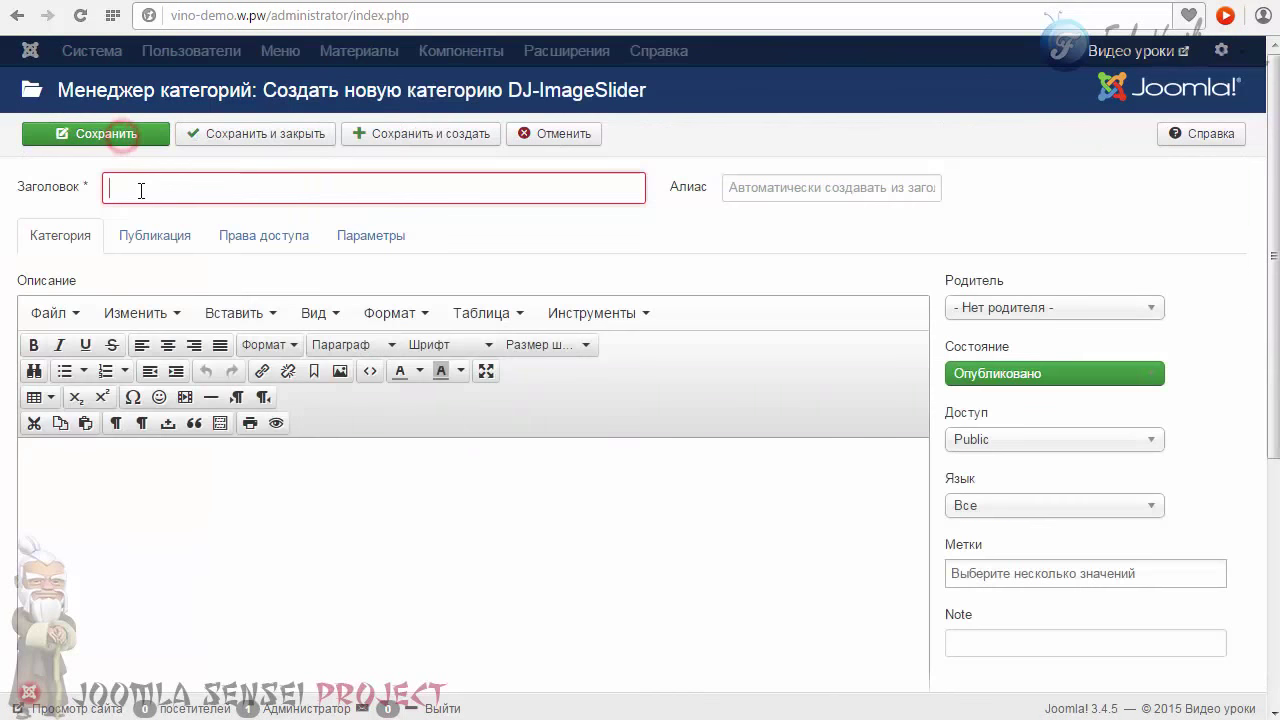
type("фото")
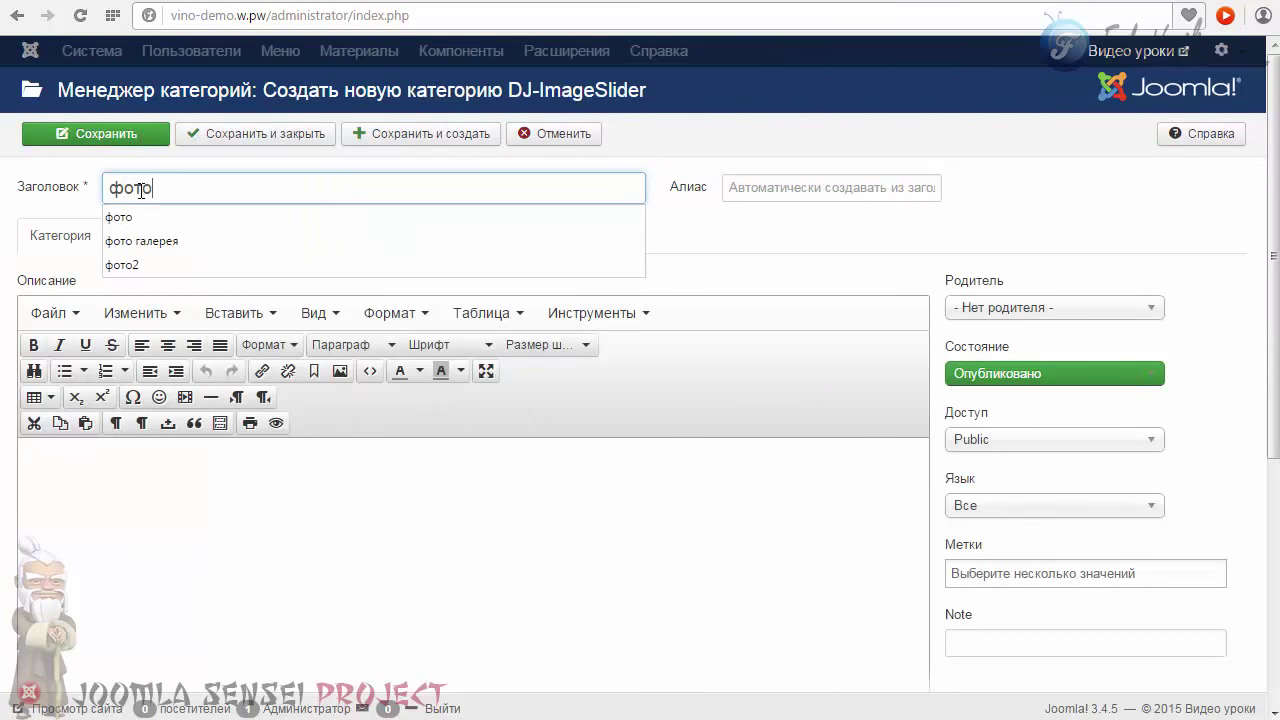
type("2")
key("Return")
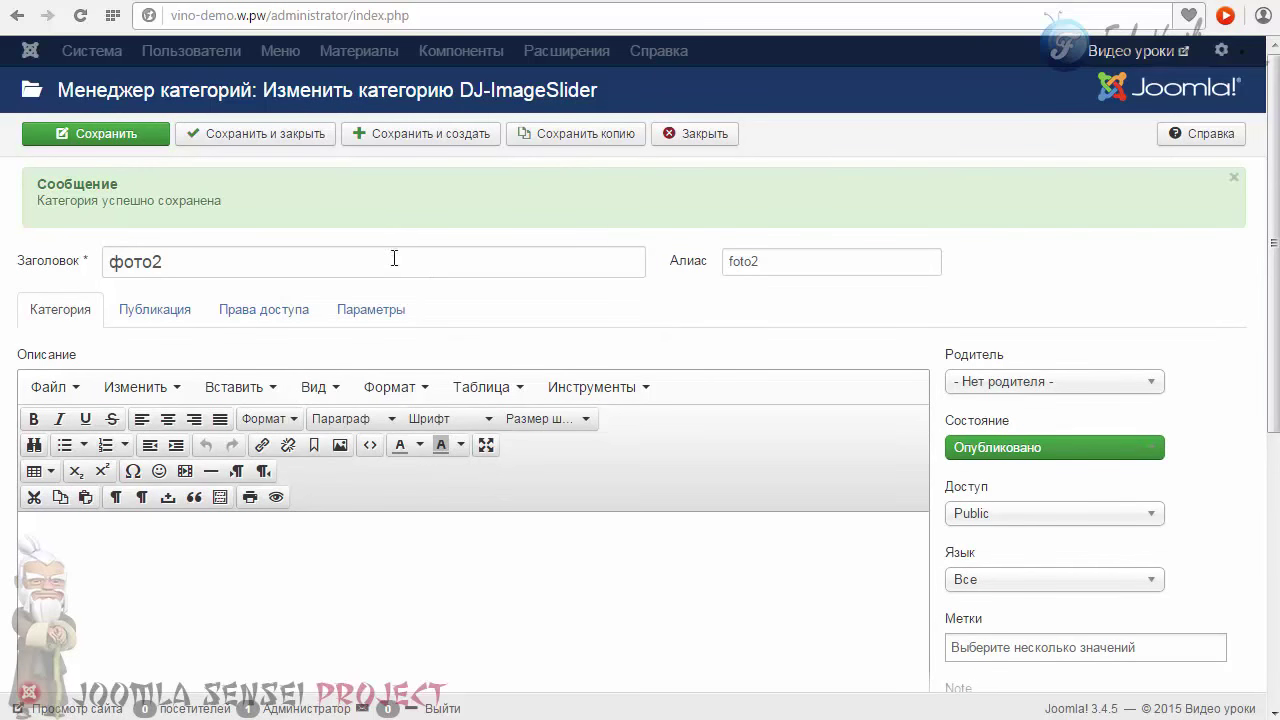
Save a copy of the category, retitle the copy "фото3", set its state to published, and save and close it
left_click(568, 145)
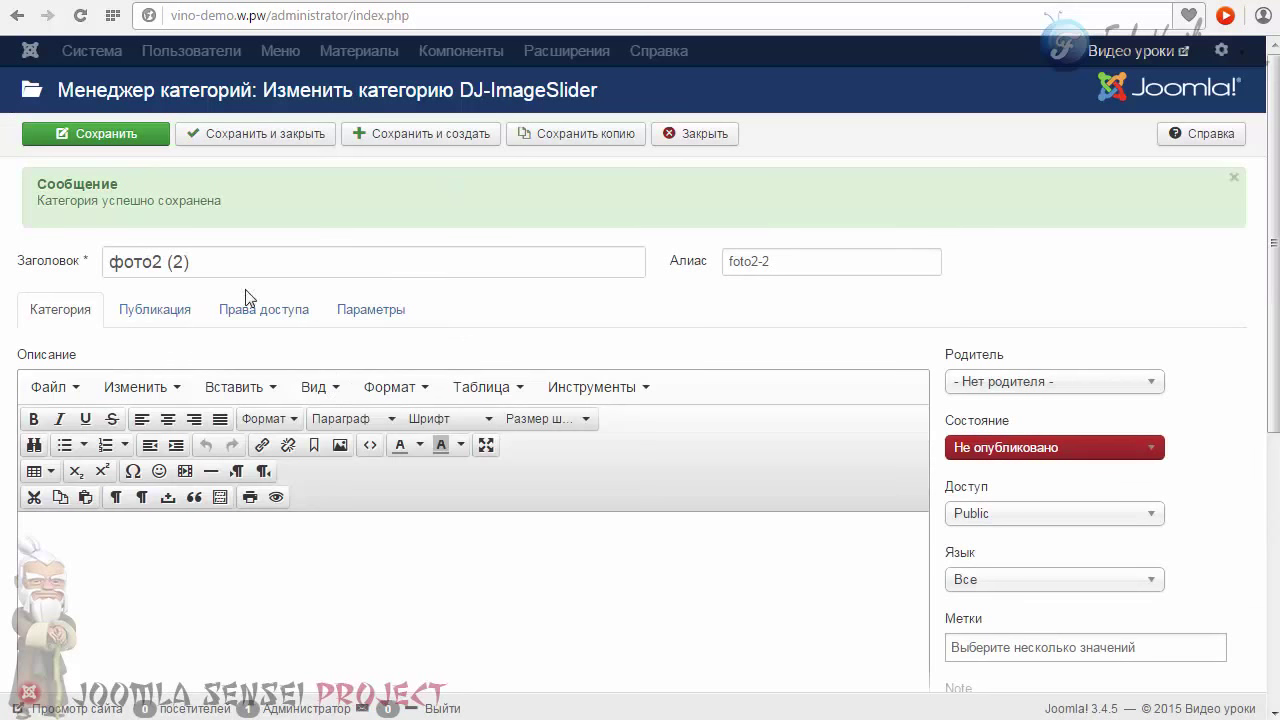
left_click(196, 260)
left_click_drag(196, 258, 152, 262)
type("3")
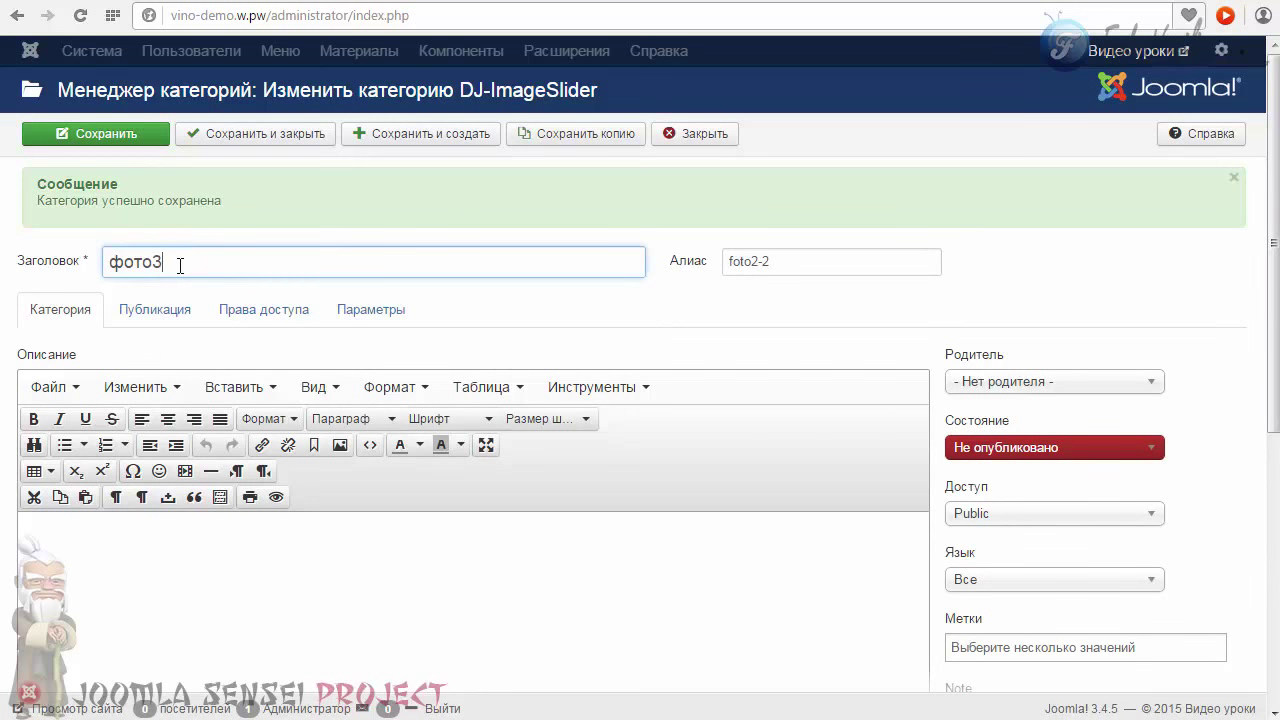
left_click(1000, 447)
left_click(1006, 472)
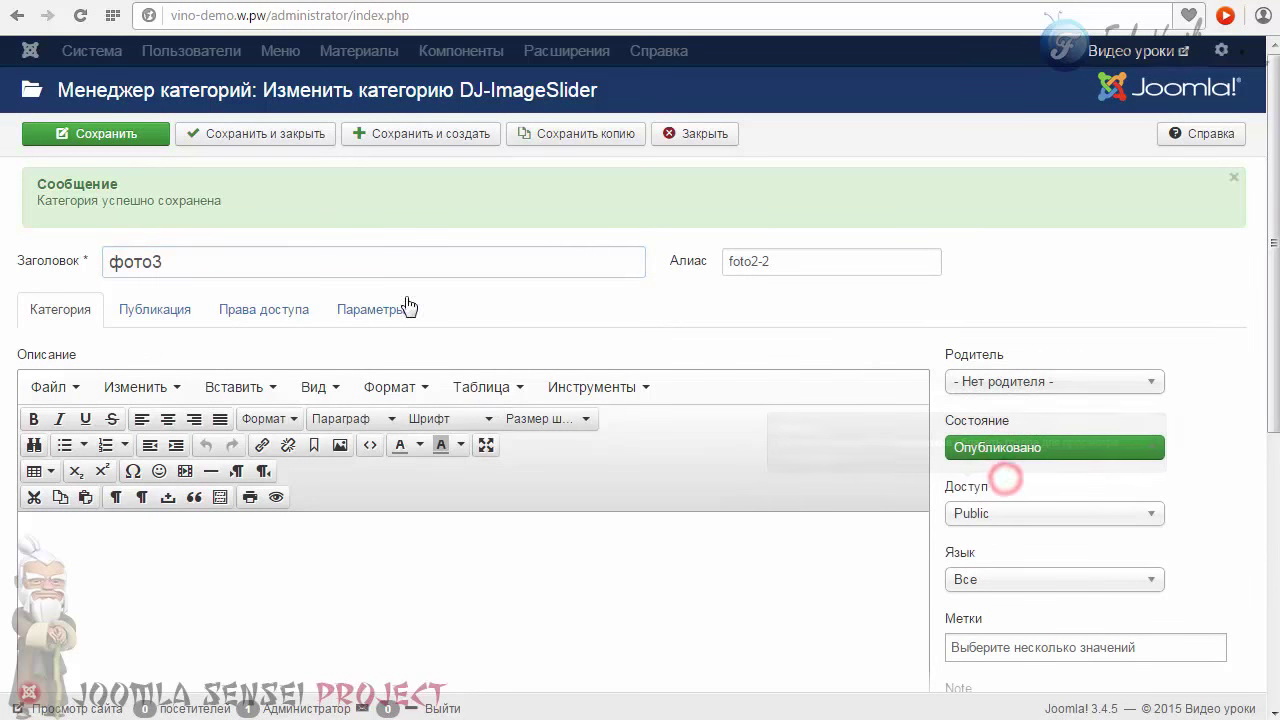
left_click(301, 141)
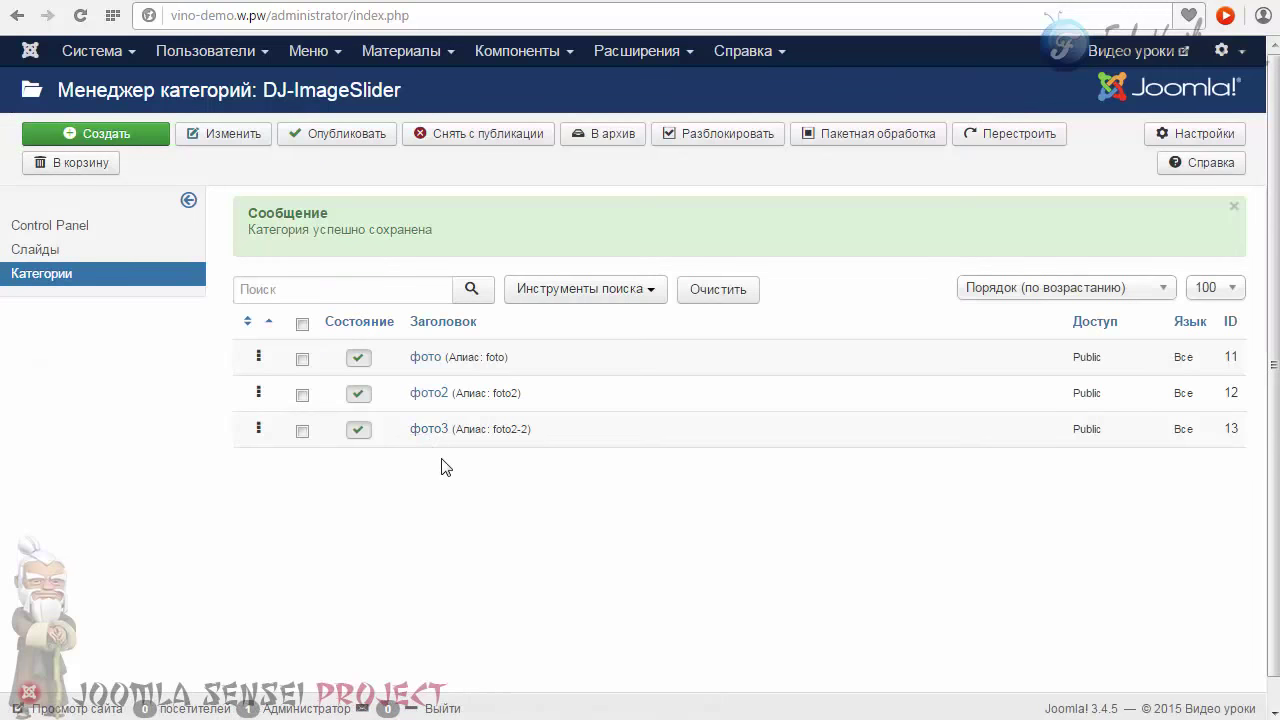
Start a new slide titled "фото" and assign it to the category "фото"
left_click(47, 250)
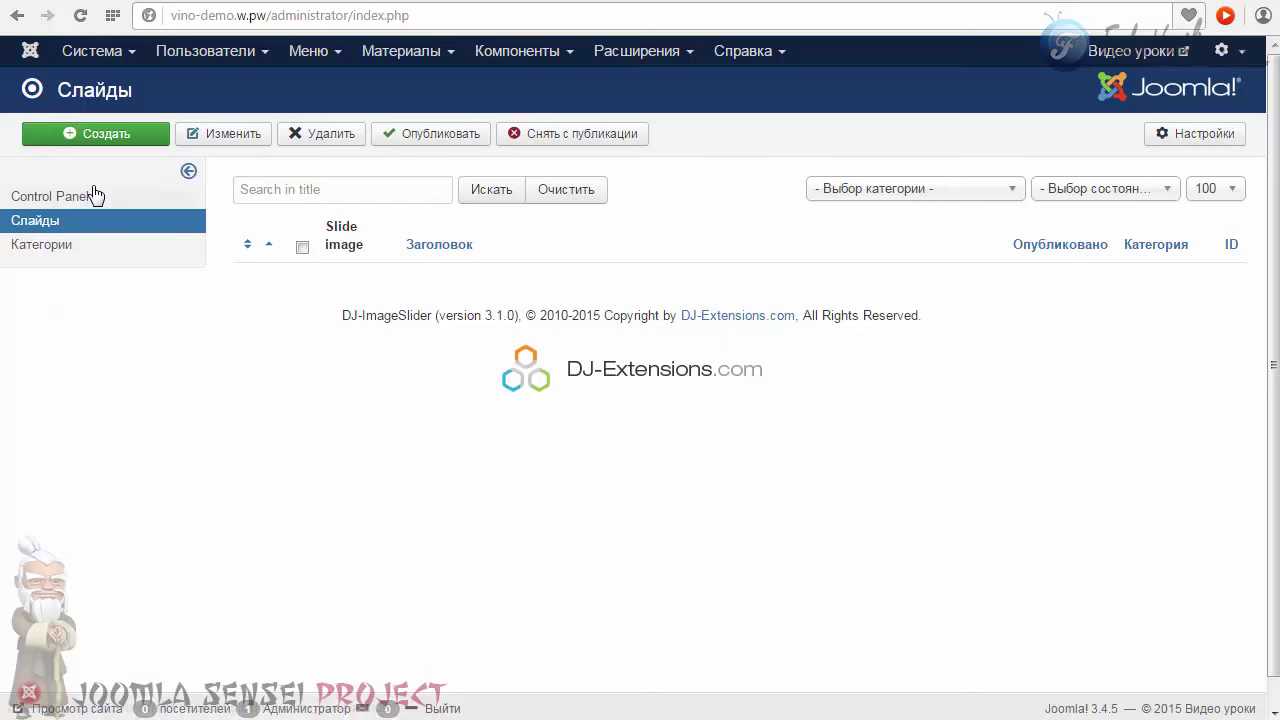
left_click(106, 135)
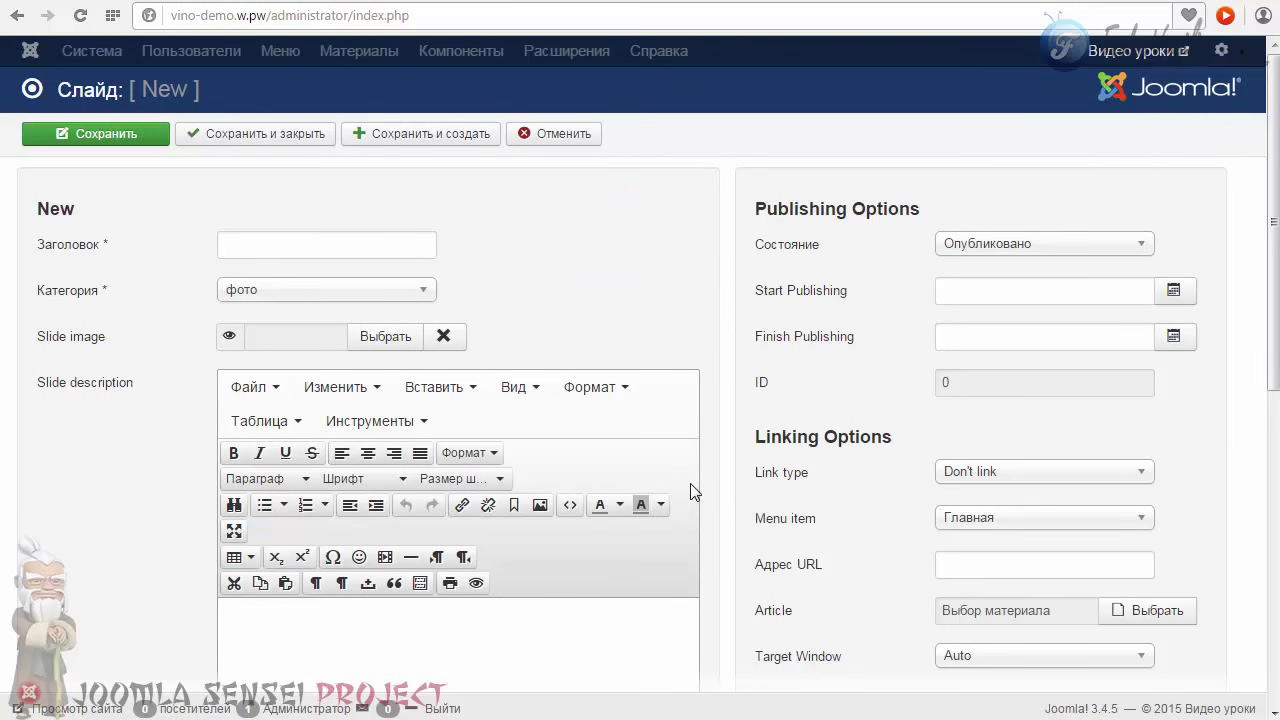
left_click(283, 245)
type("фото")
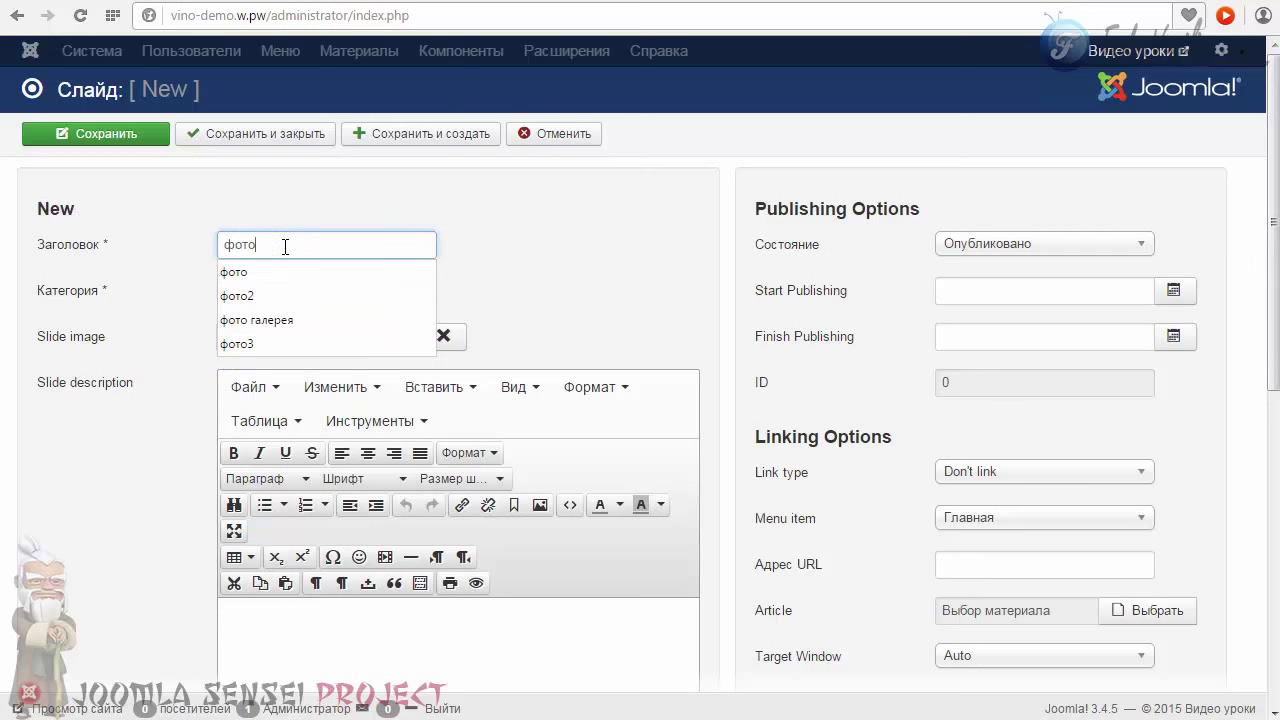
left_click(534, 257)
left_click(271, 289)
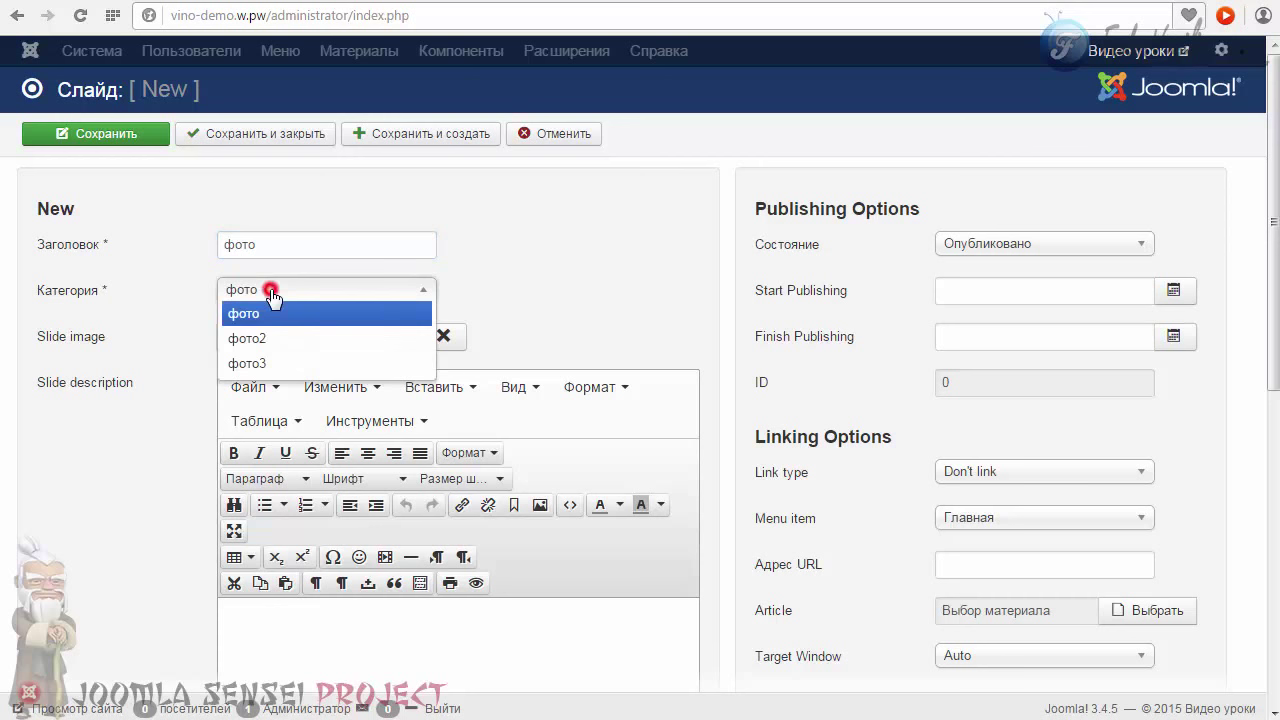
left_click(249, 315)
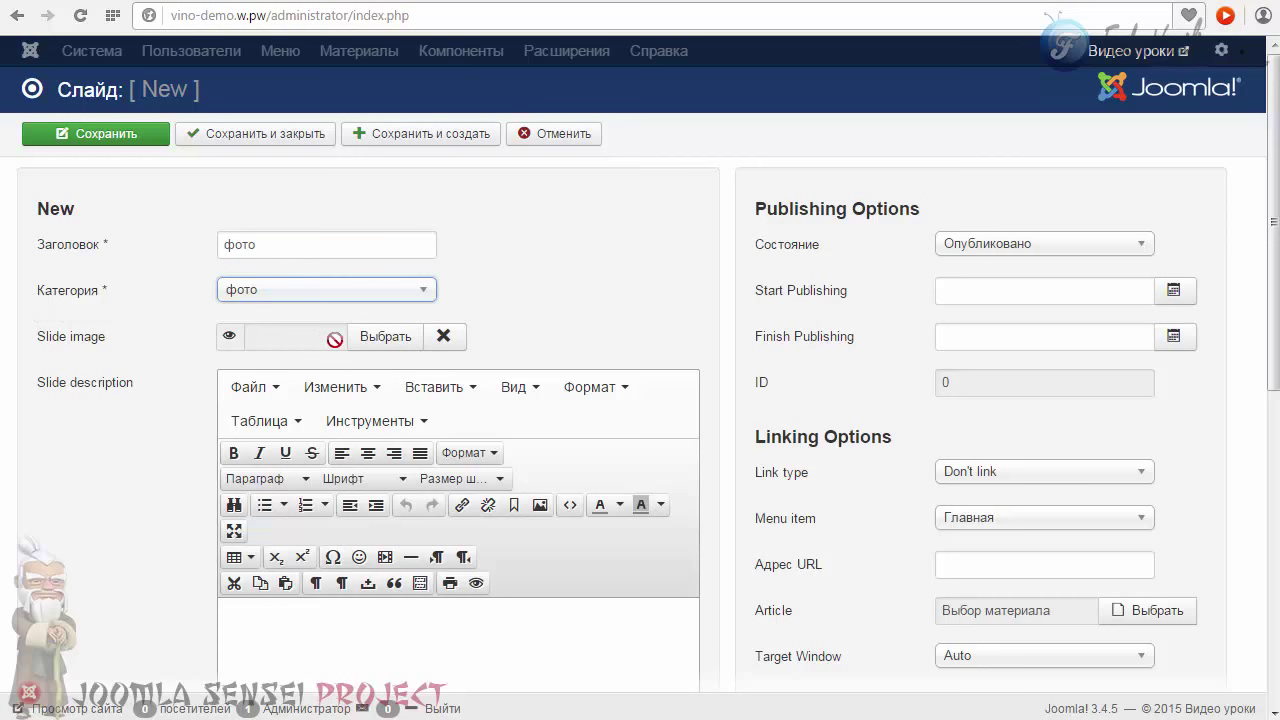
Look over the remaining options of the new slide and the website's front page
scroll(470, 366, "down", 1)
scroll(443, 358, "down", 3)
scroll(443, 358, "up", 6)
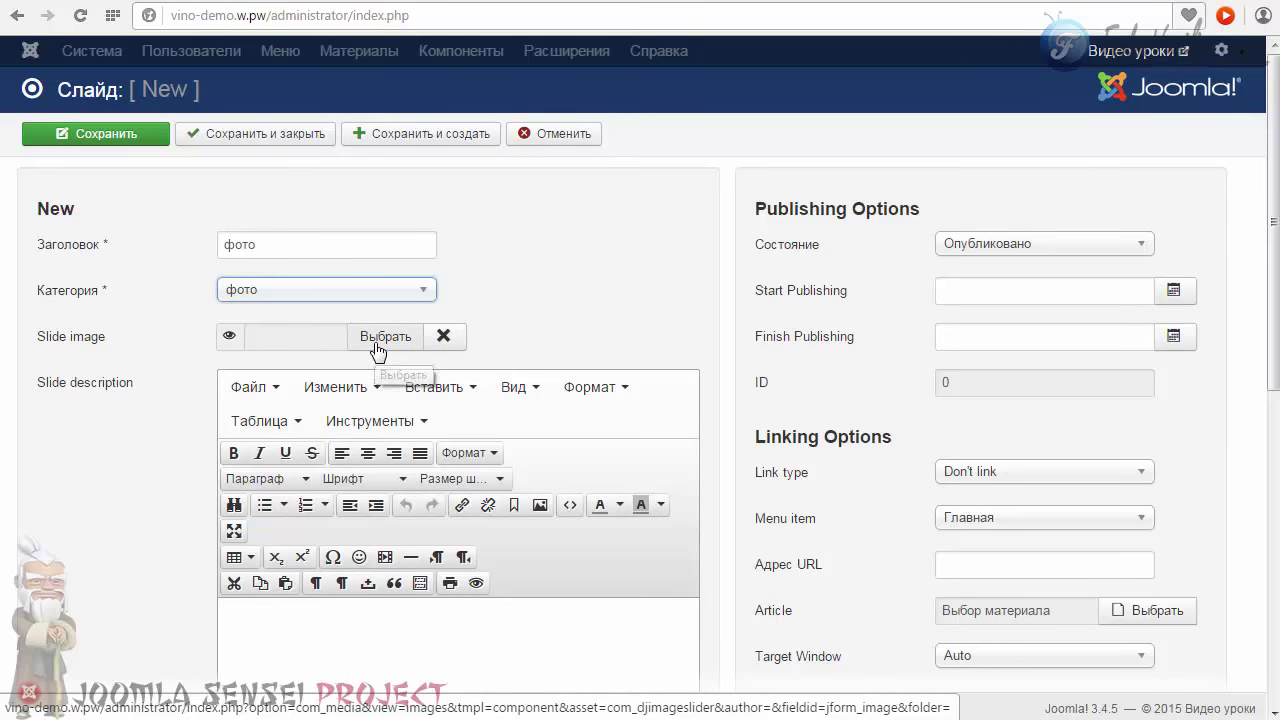
left_click(955, 1)
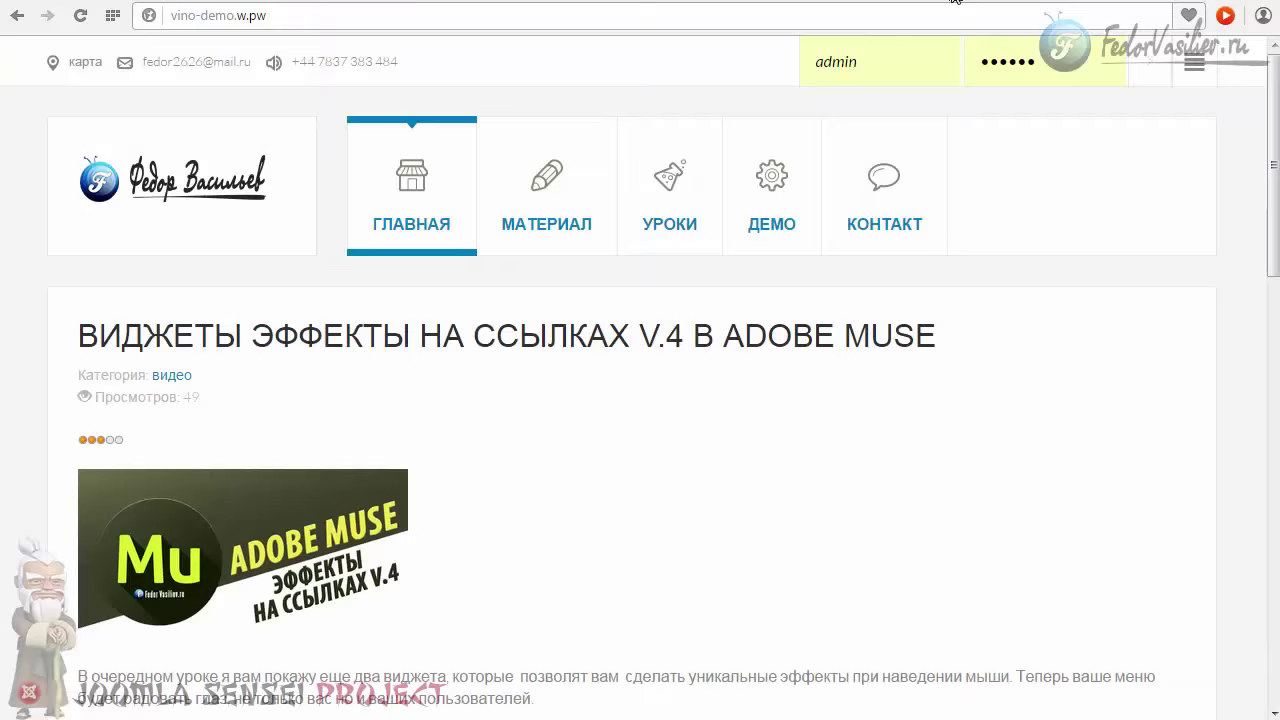
left_click(1030, 3)
scroll(223, 393, "down", 2)
scroll(223, 393, "up", 2)
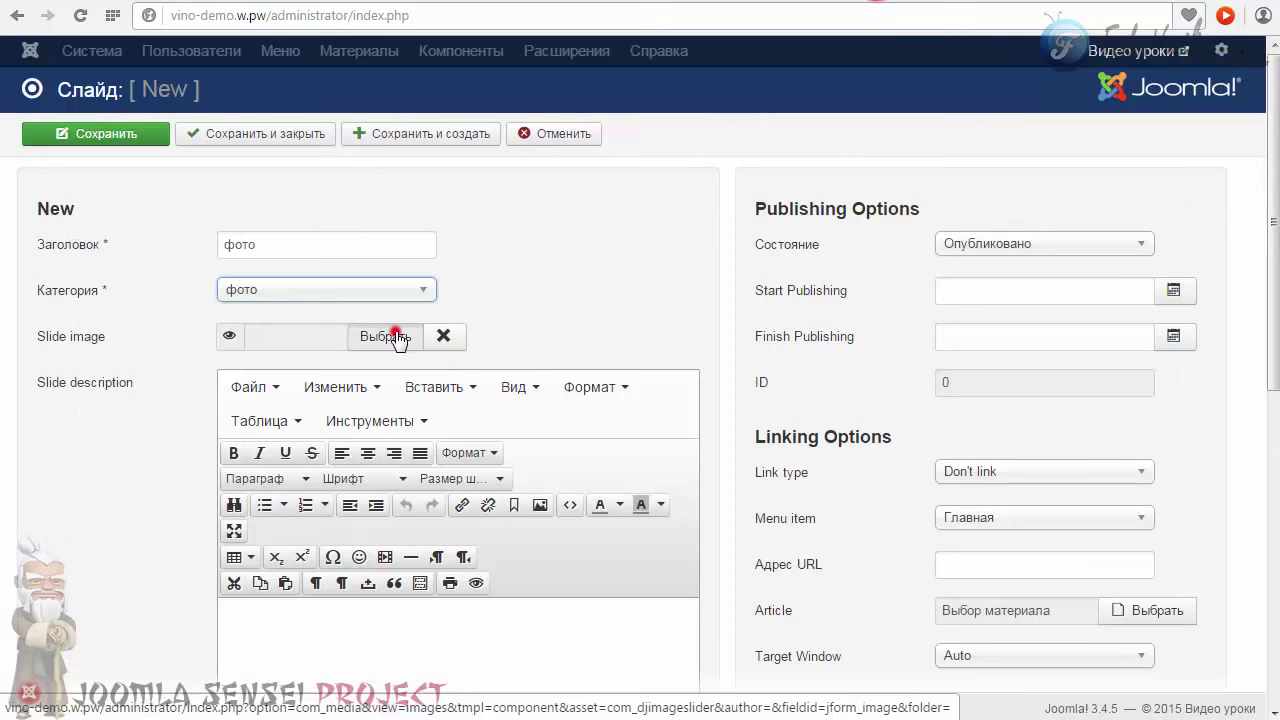
Use images/116.jpg as the slide's image and enter "тетс" as its description
left_click(394, 336)
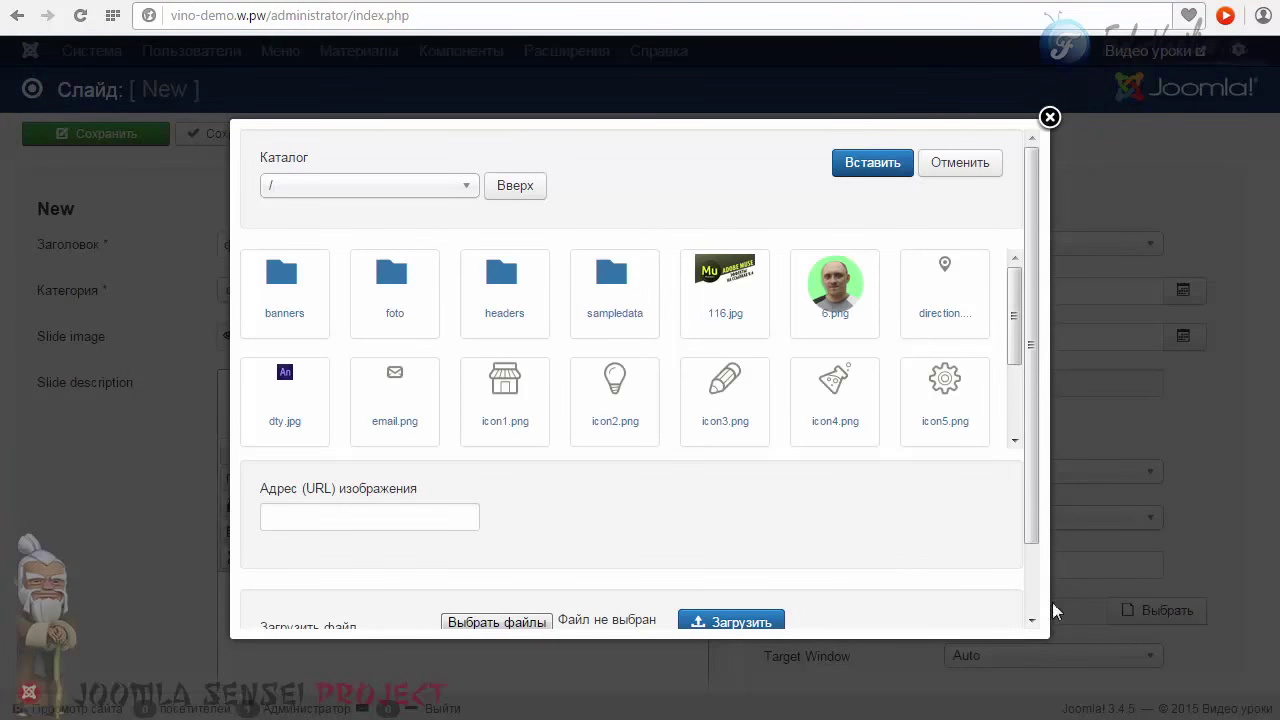
left_click(728, 280)
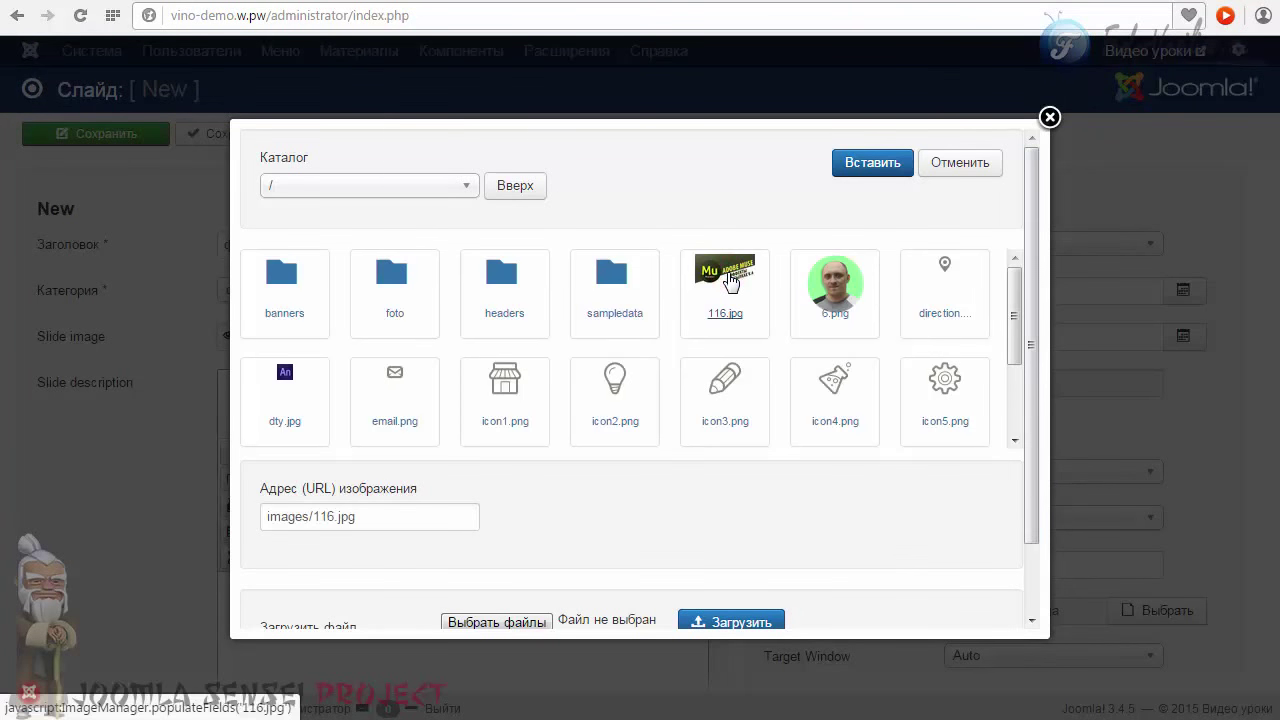
left_click(848, 163)
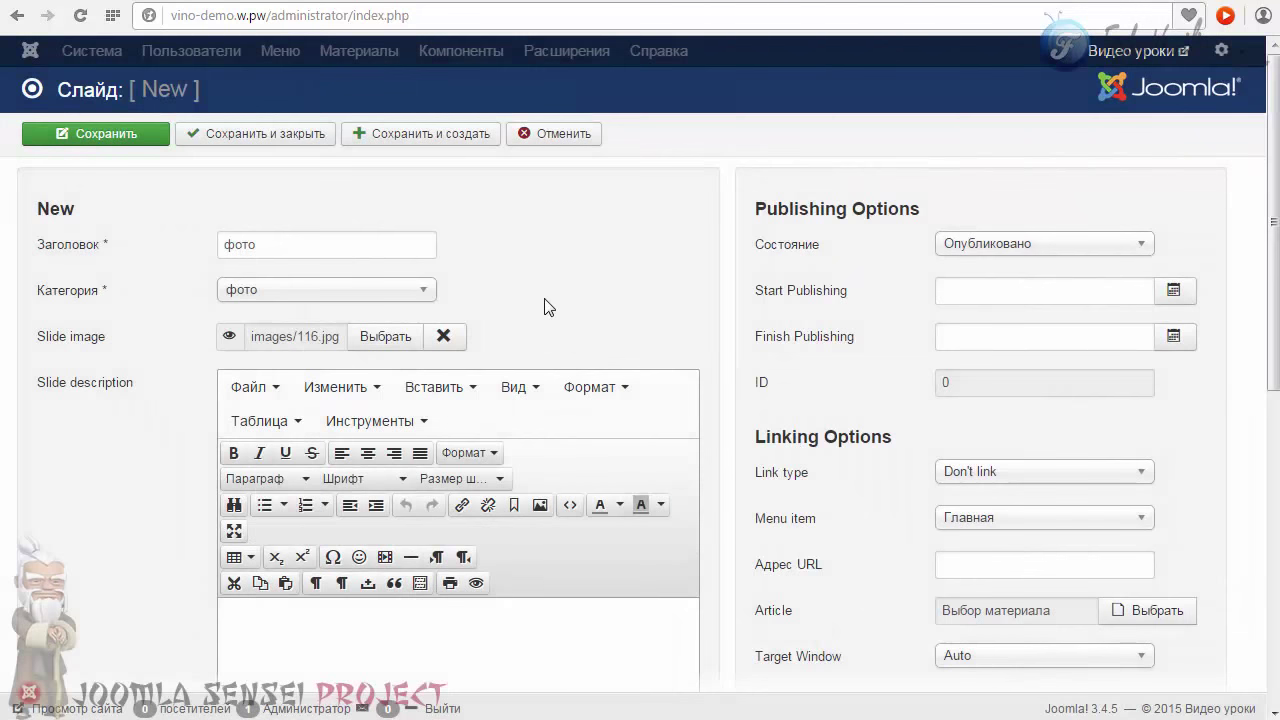
scroll(545, 307, "down", 2)
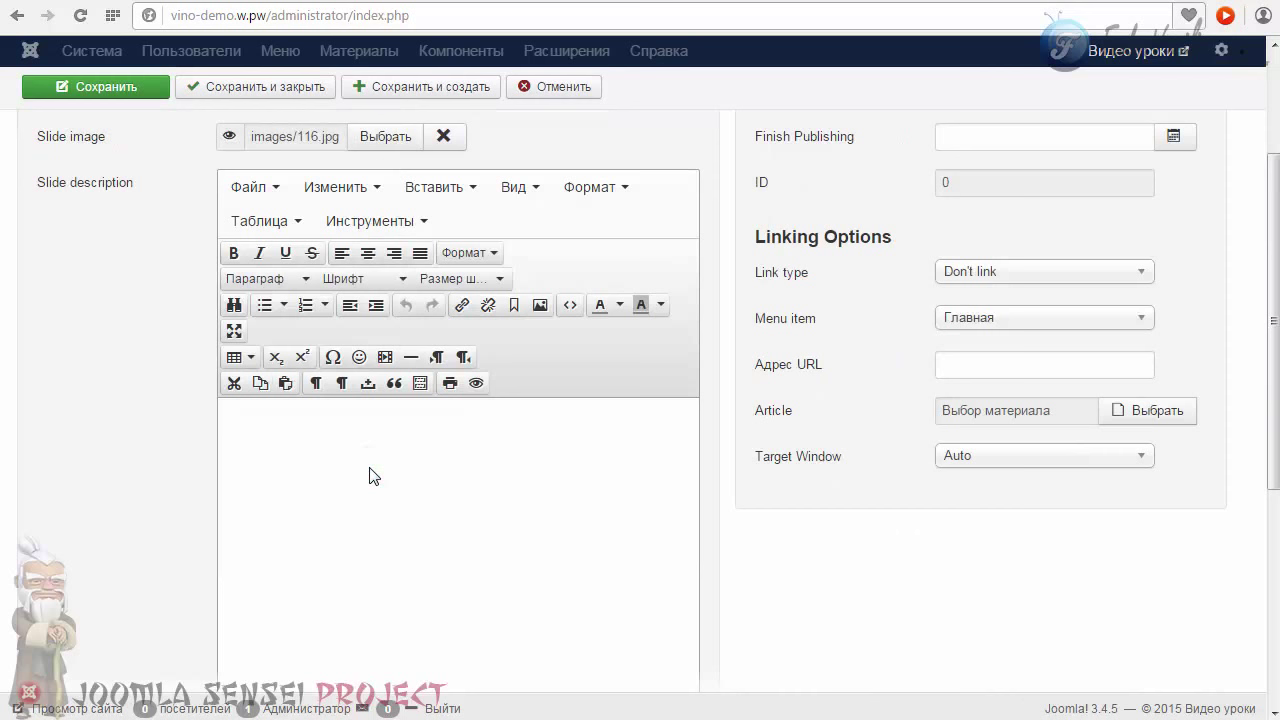
scroll(572, 500, "up", 2)
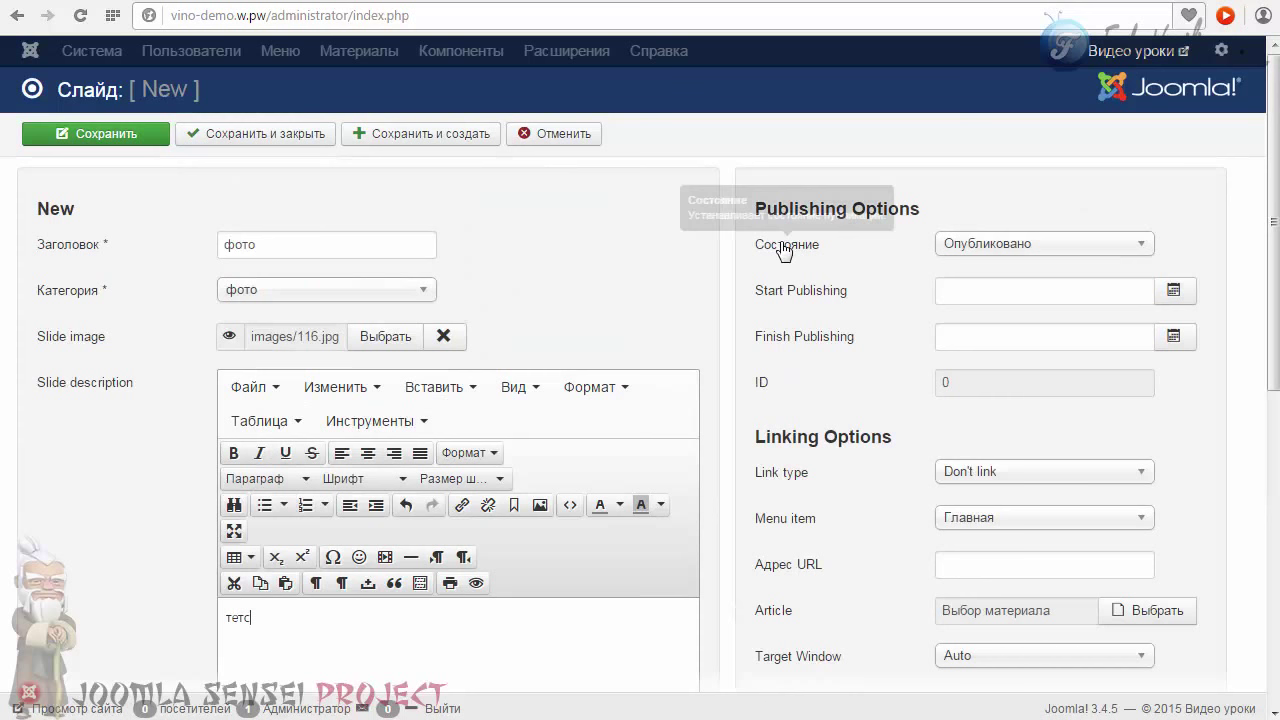
Keep the slide's state as published, fill in its link URL, and save and close the slide
left_click(1023, 240)
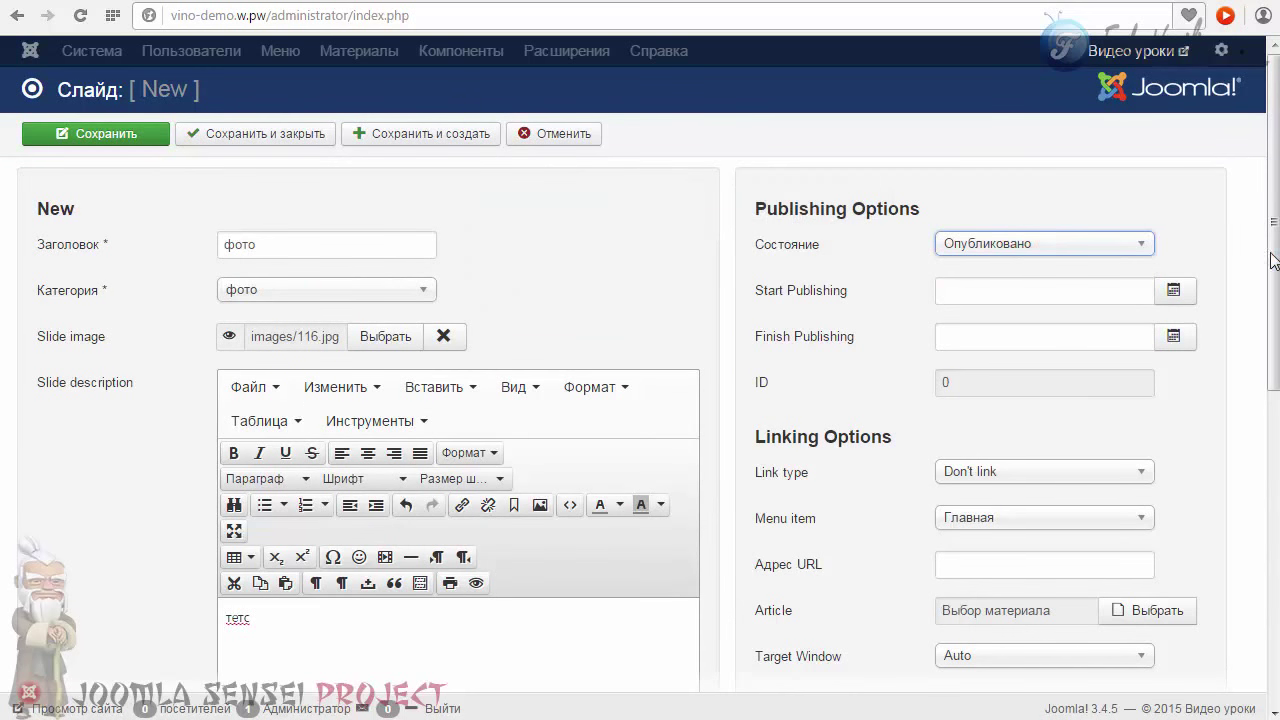
left_click_drag(1272, 268, 1272, 340)
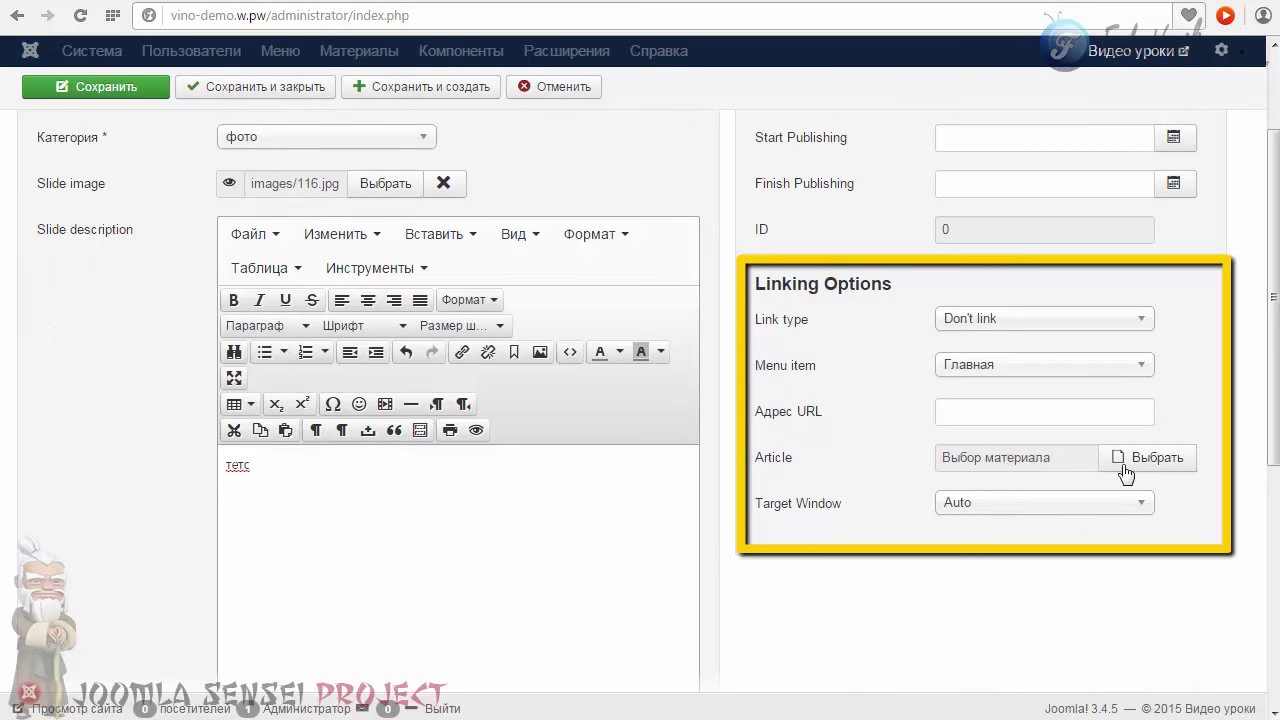
scroll(1150, 466, "up", 3)
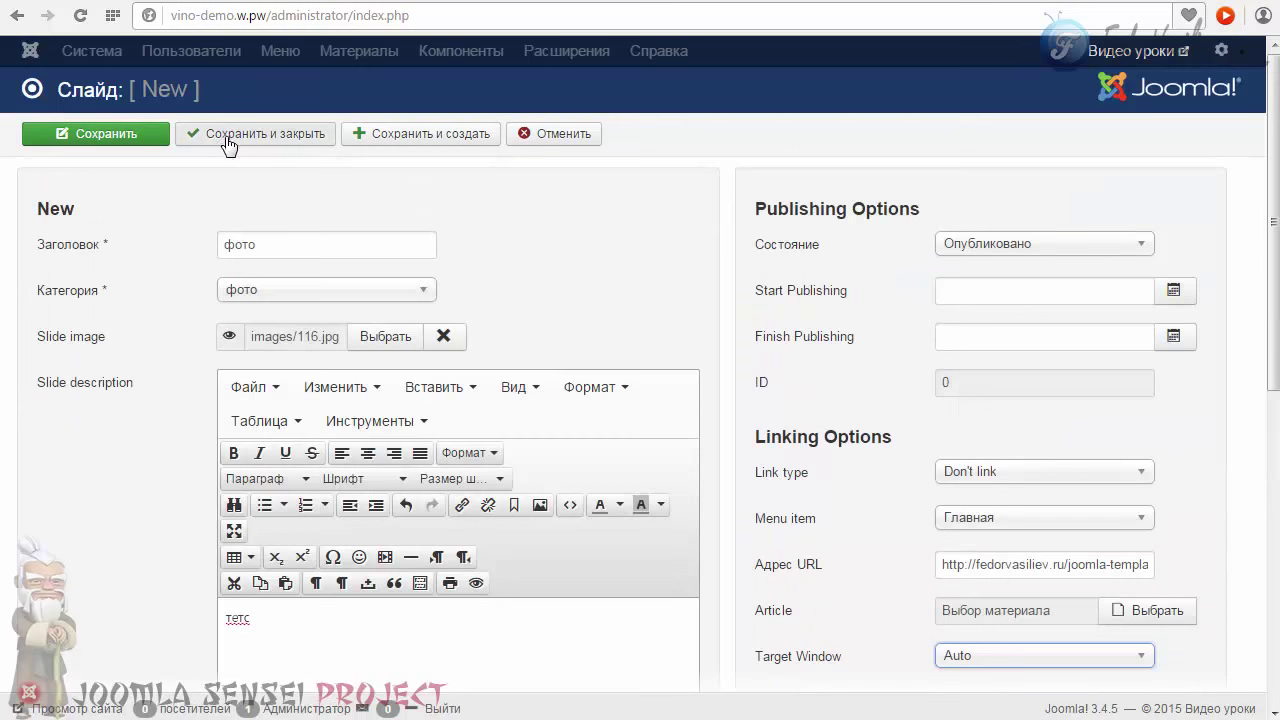
left_click(214, 134)
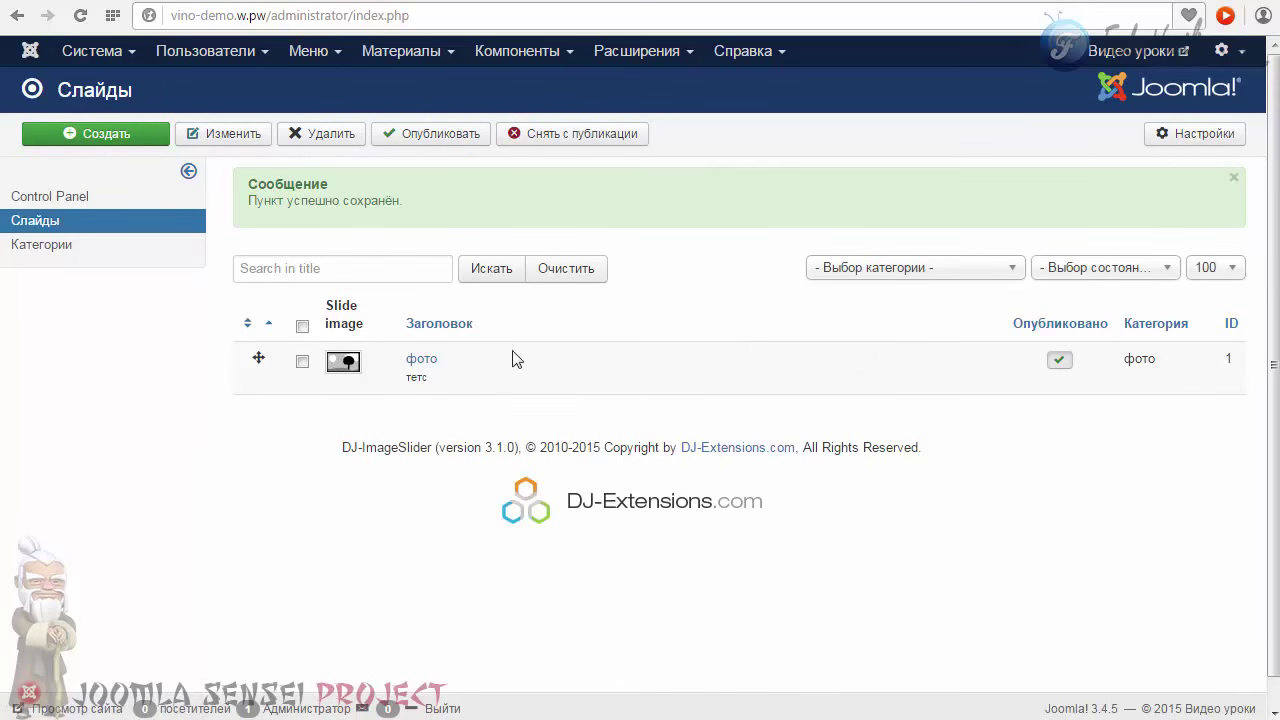
Preview the saved slide's image in the slide list and open the DJ-ImageSlider module from the module manager
mouse_move(342, 364)
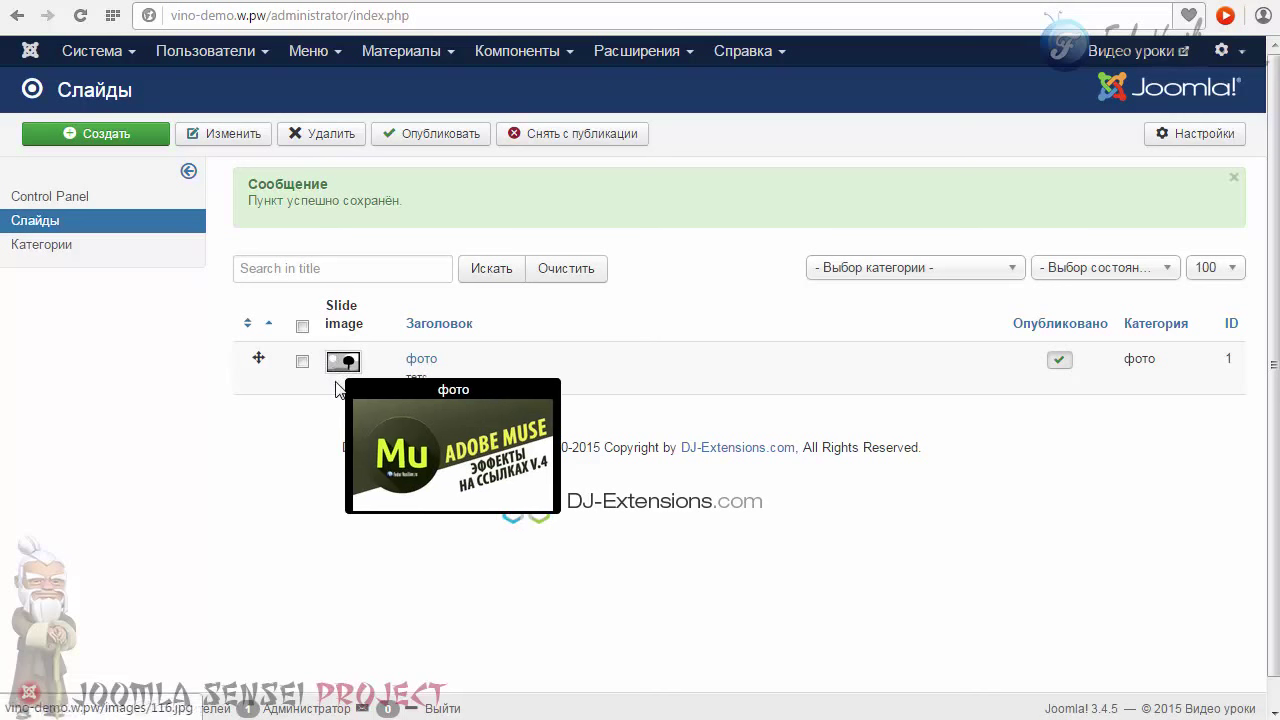
mouse_move(336, 370)
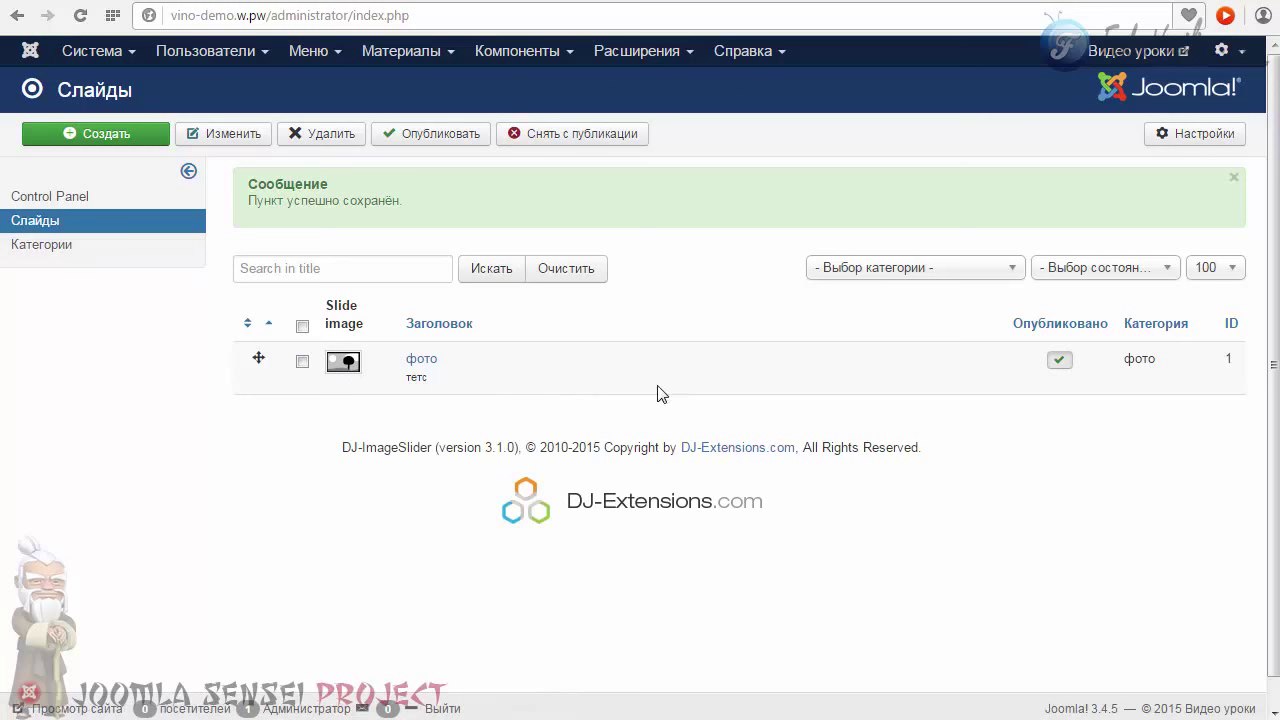
mouse_move(632, 55)
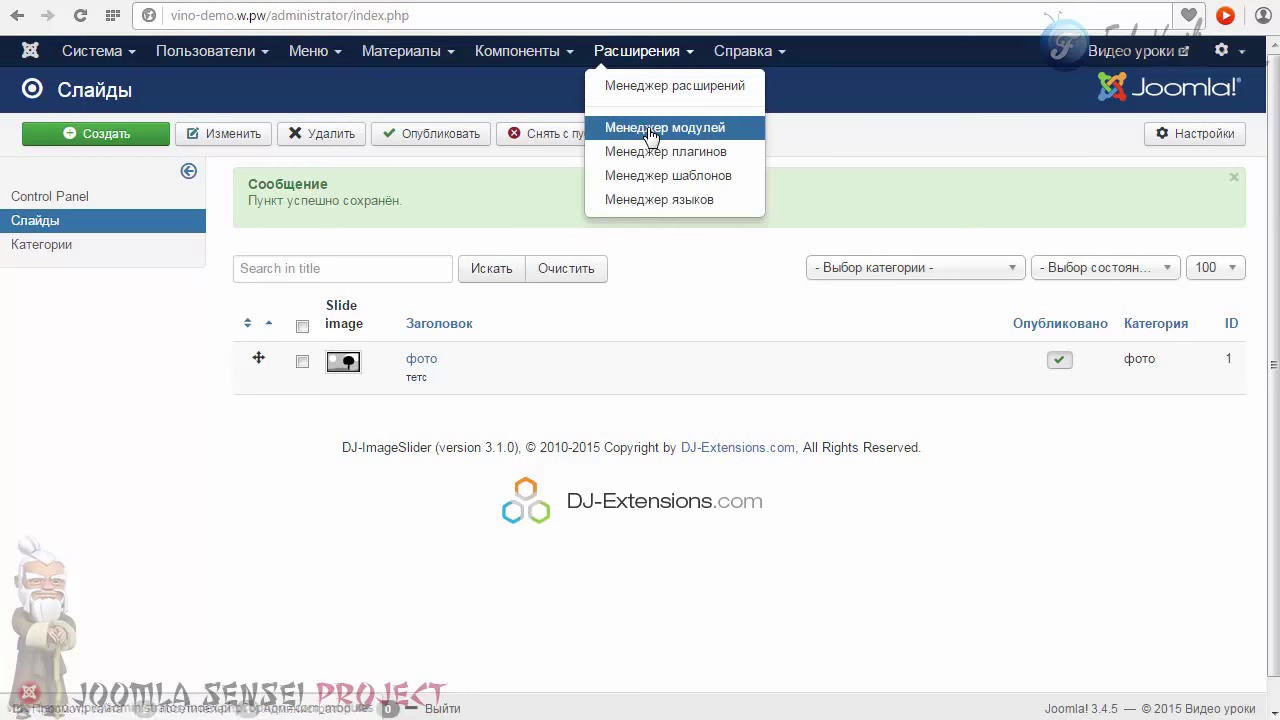
left_click(647, 128)
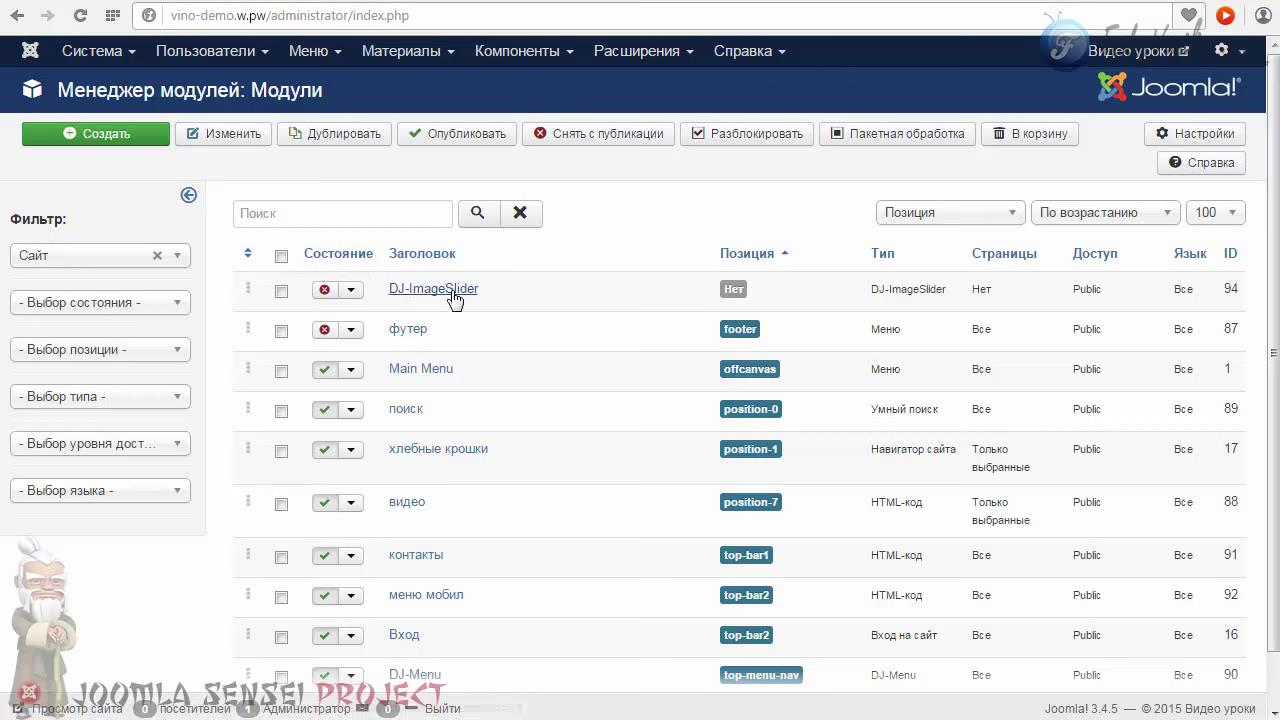
left_click(451, 290)
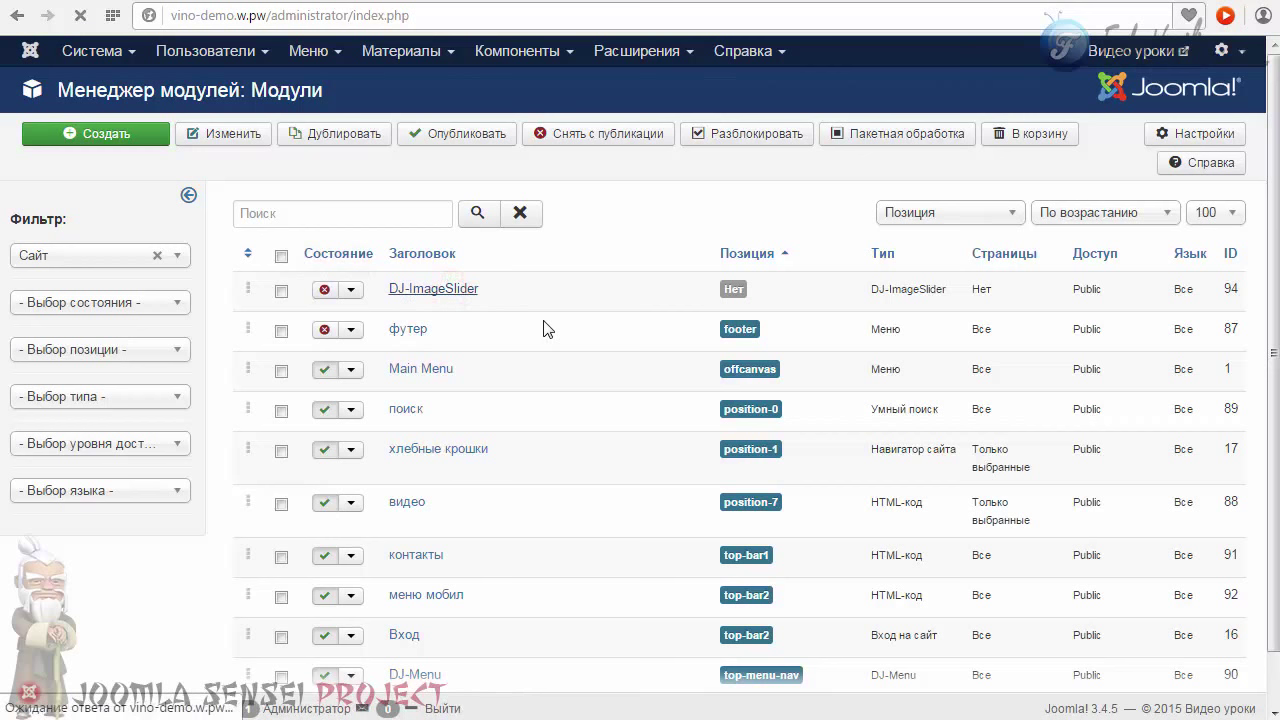
Assign the DJ-ImageSlider module to the Header [header] position and hide its title
left_click(1055, 377)
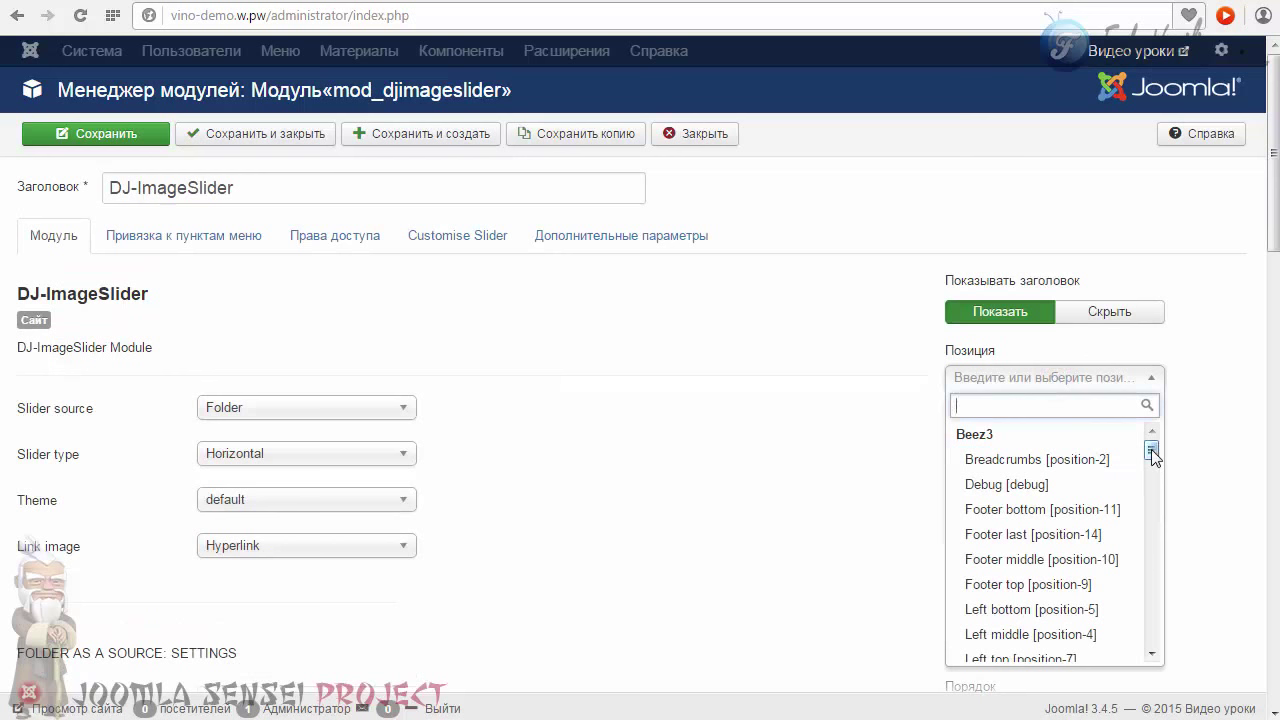
left_click_drag(1153, 456, 1156, 535)
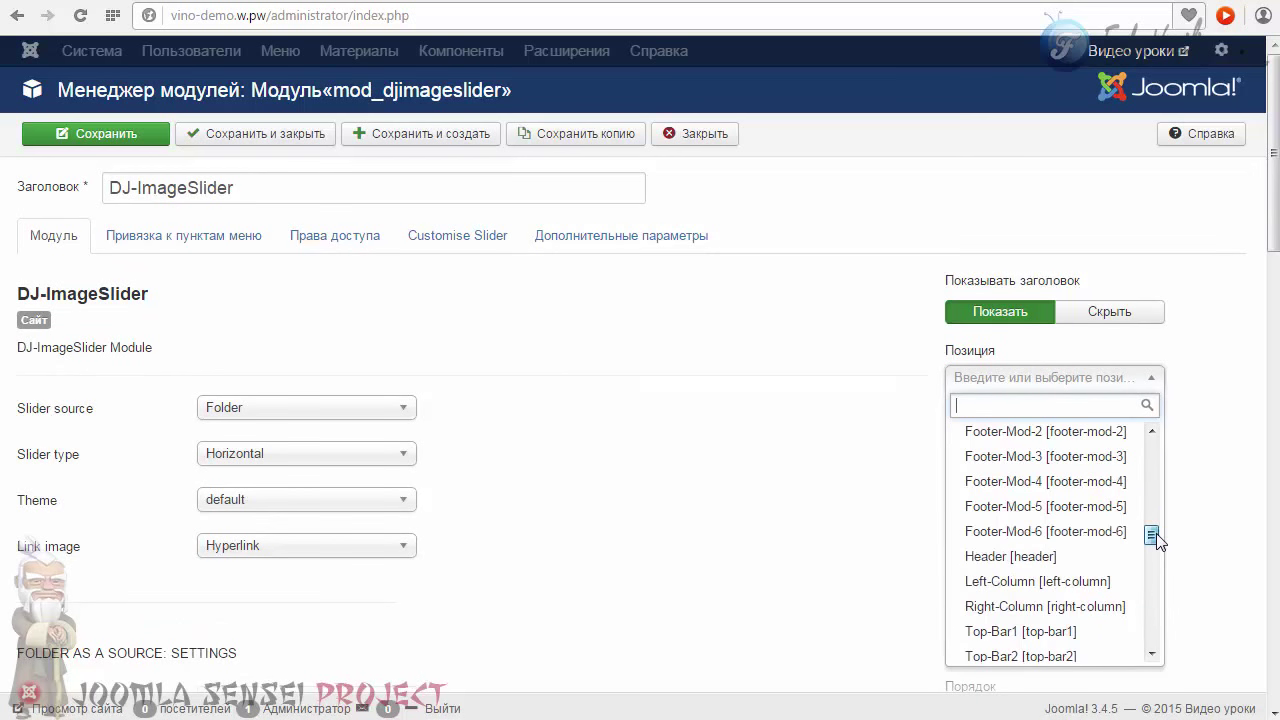
left_click(1000, 557)
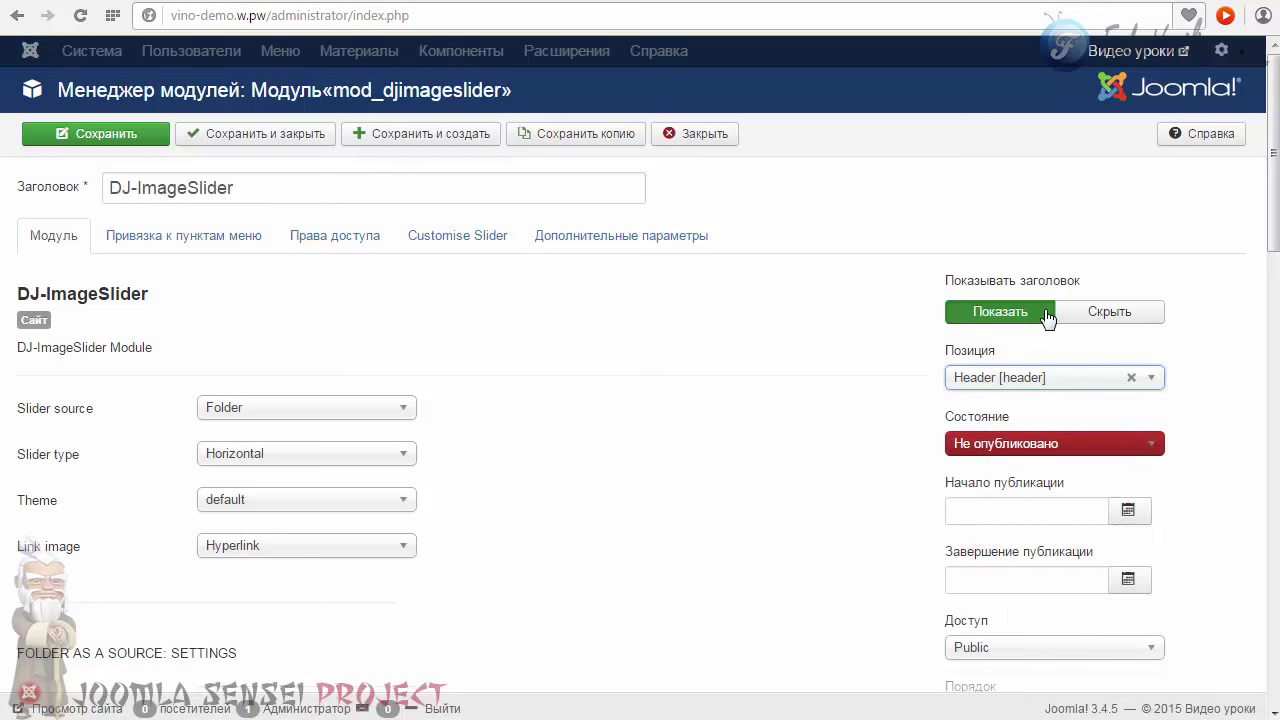
left_click(1097, 316)
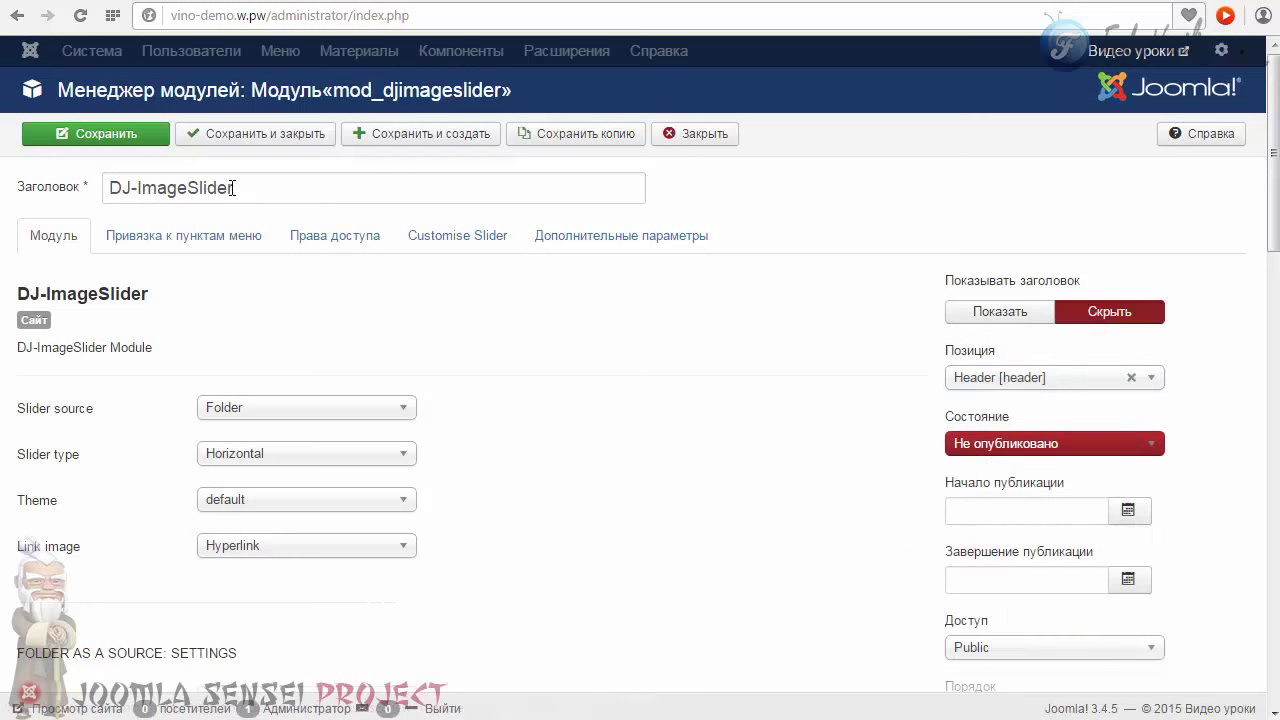
Keep the module title DJ-ImageSlider and set the module's state to published
left_click(147, 190)
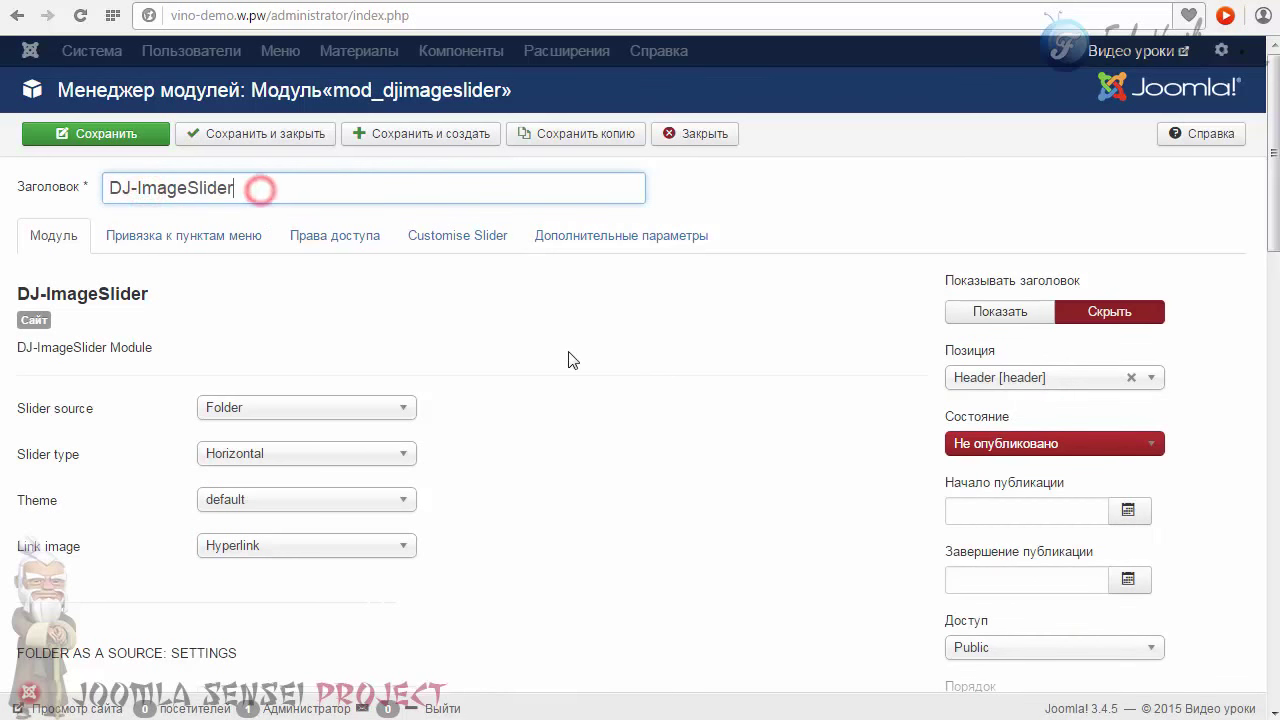
left_click(983, 445)
left_click(982, 467)
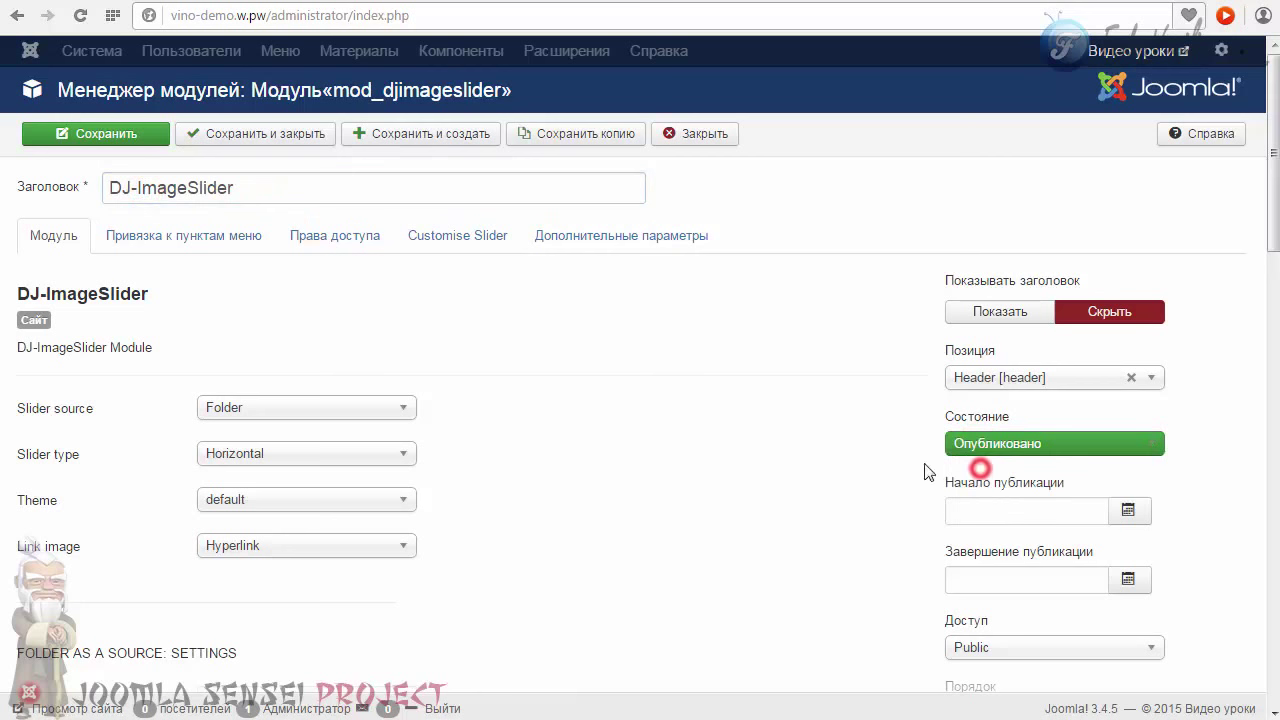
Look through the module's source settings and basic slider settings, including the Full Width Slider option and the display controls
mouse_move(1273, 152)
left_mouse_down()
mouse_move(1273, 605)
mouse_move(1251, 223)
mouse_move(1272, 152)
left_mouse_up()
scroll(69, 285, "down", 3)
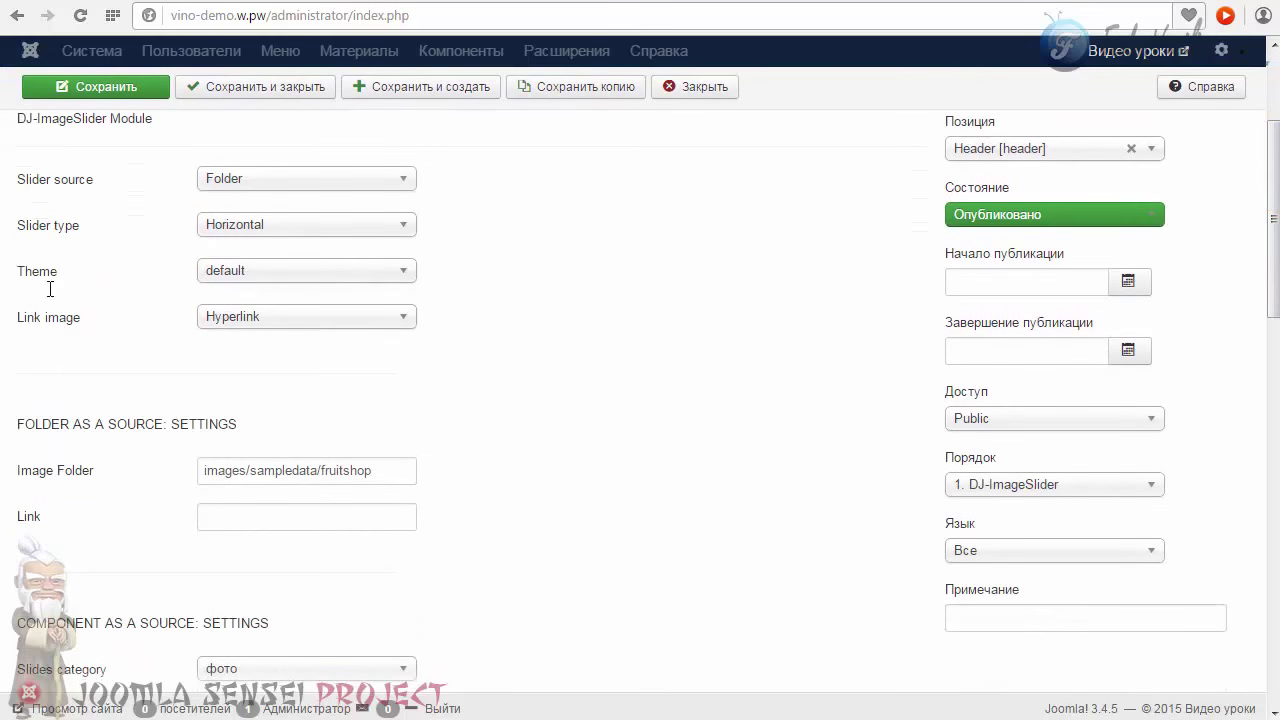
left_click_drag(1272, 296, 1272, 555)
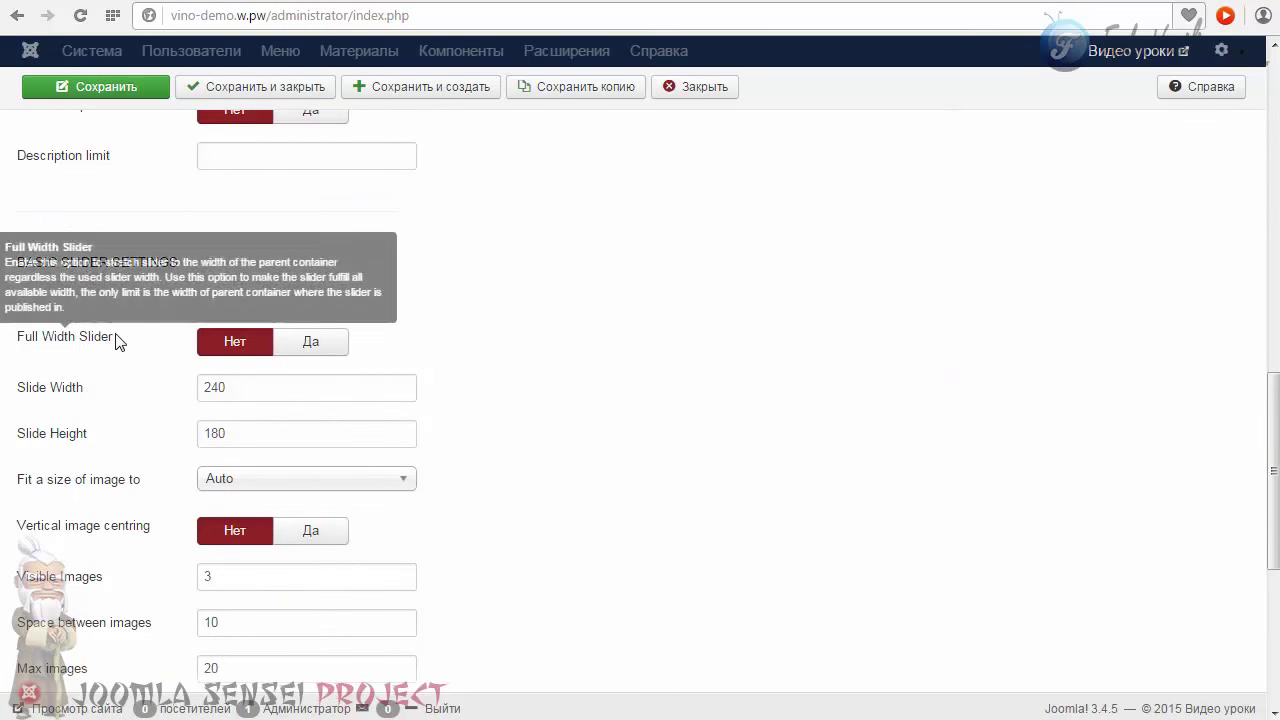
left_click_drag(120, 335, 22, 342)
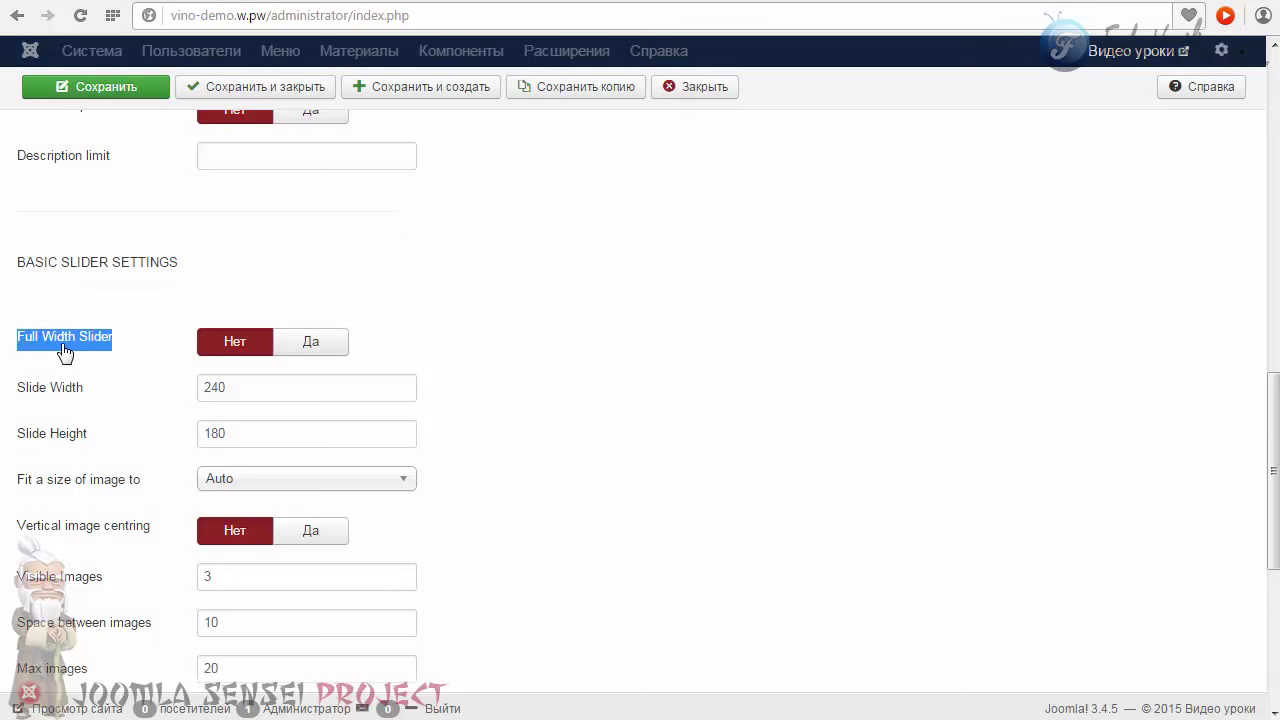
mouse_move(65, 350)
left_click_drag(1268, 530, 1272, 625)
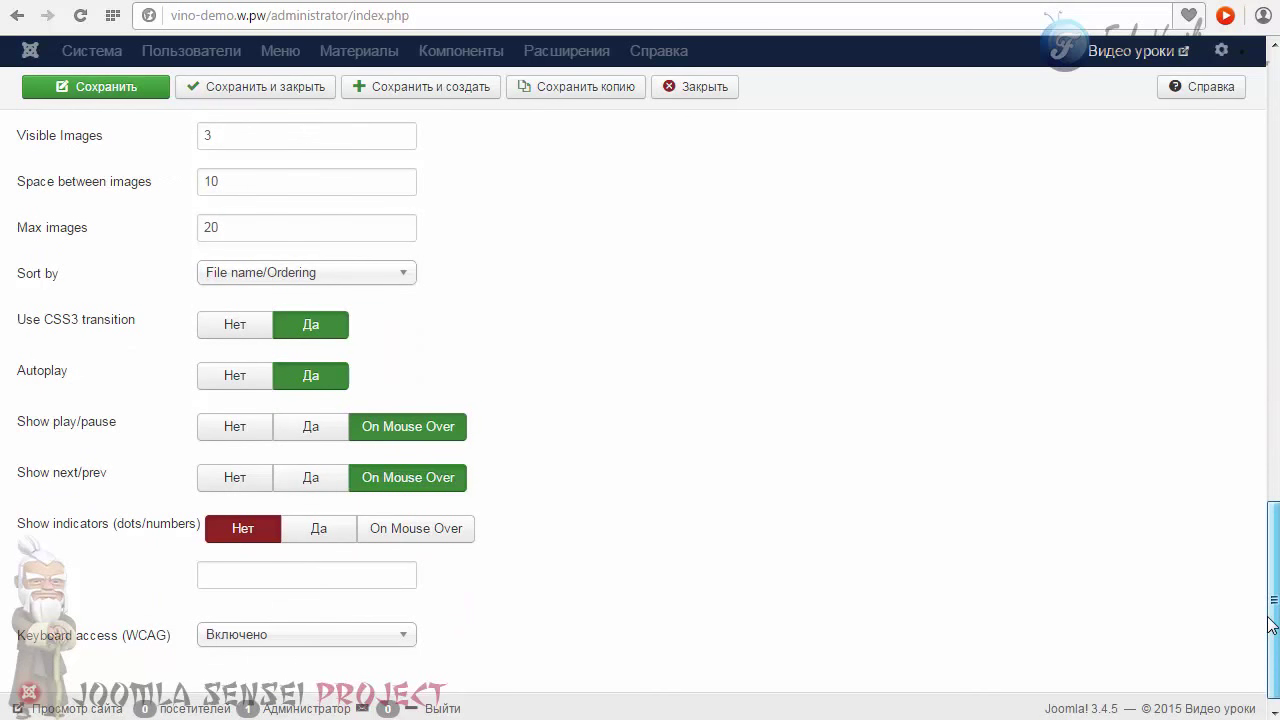
left_click_drag(1272, 625, 1094, 223)
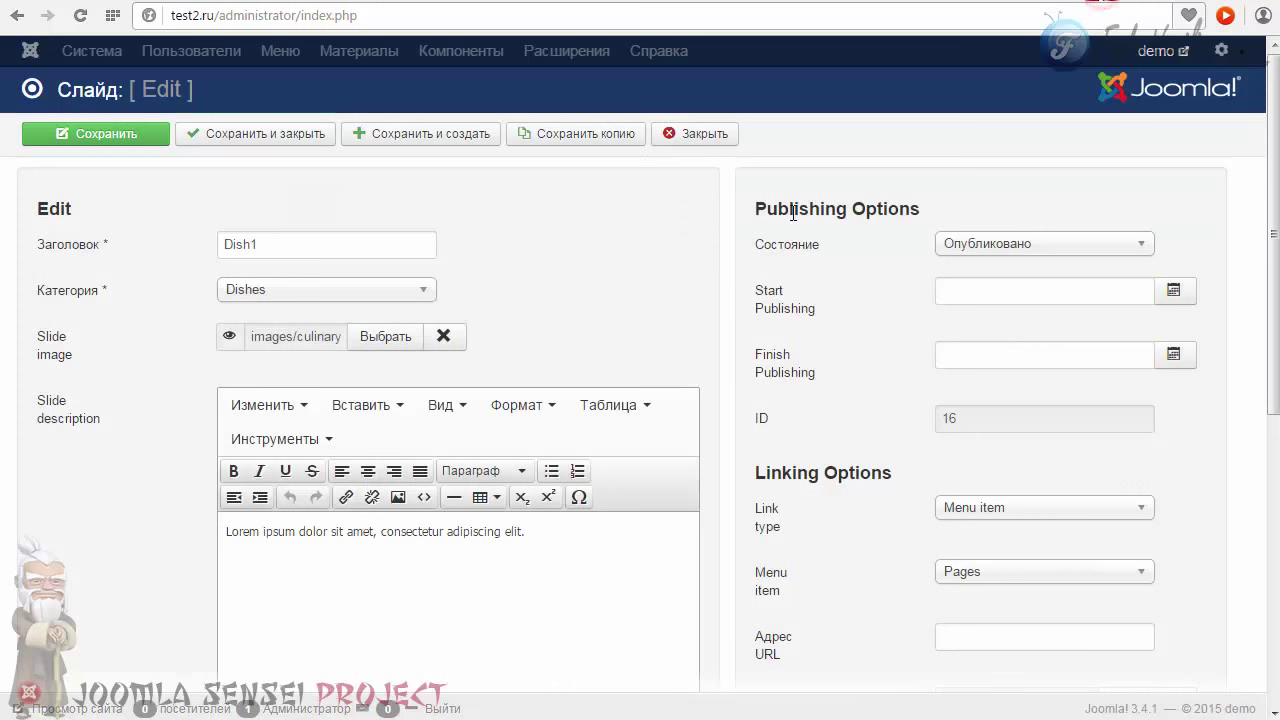
On the test2.ru demo site, close the Dish1 slide and open the DJ-ImageSlider module placed in the header
left_click(690, 146)
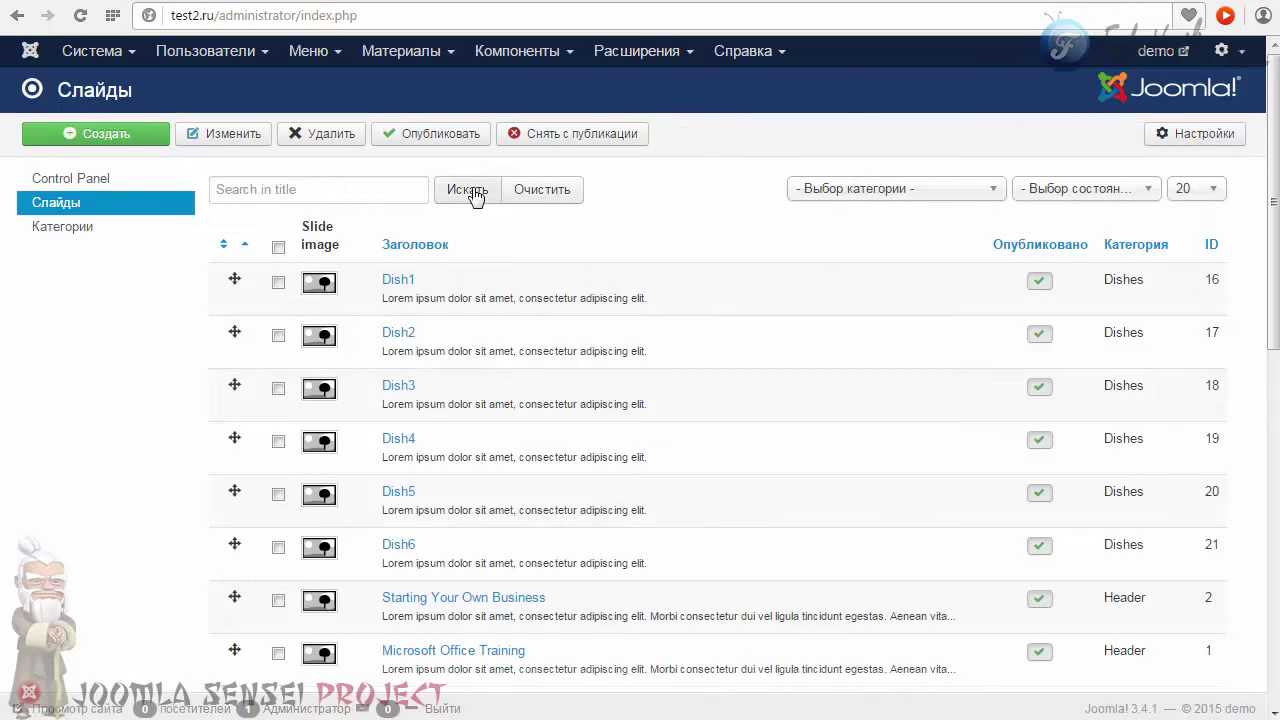
left_click(644, 52)
left_click(666, 128)
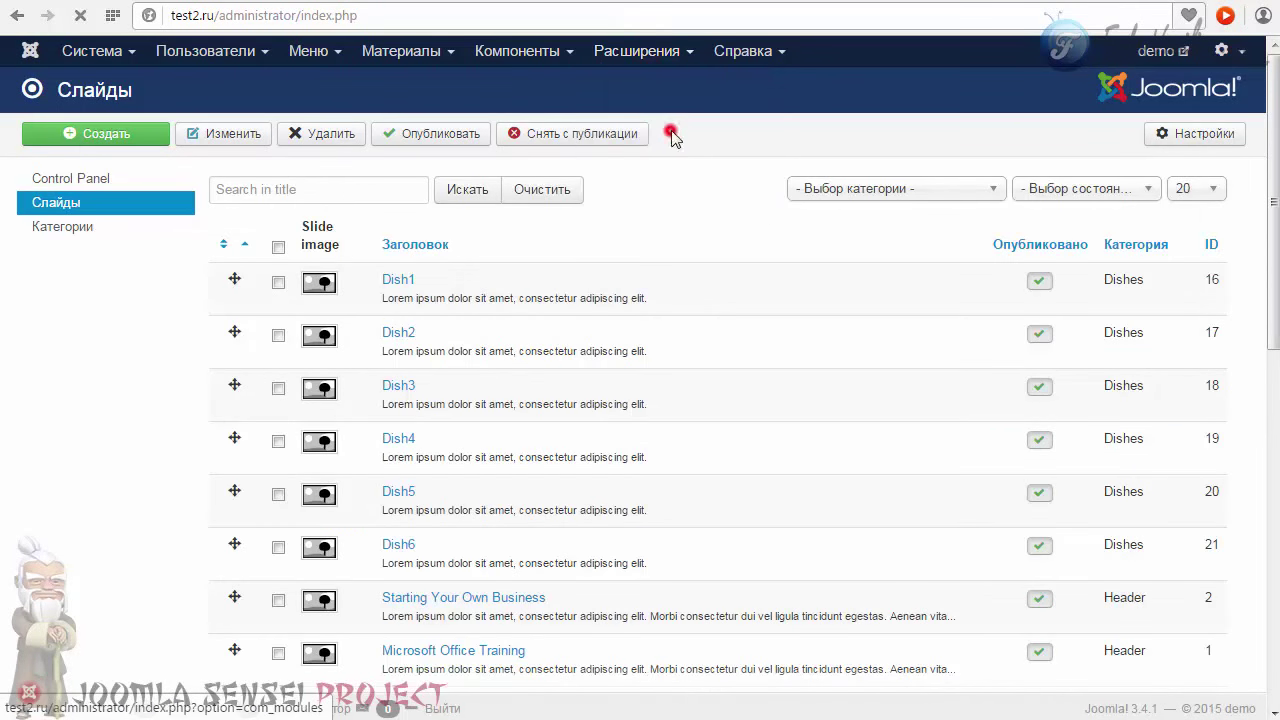
left_click(430, 343)
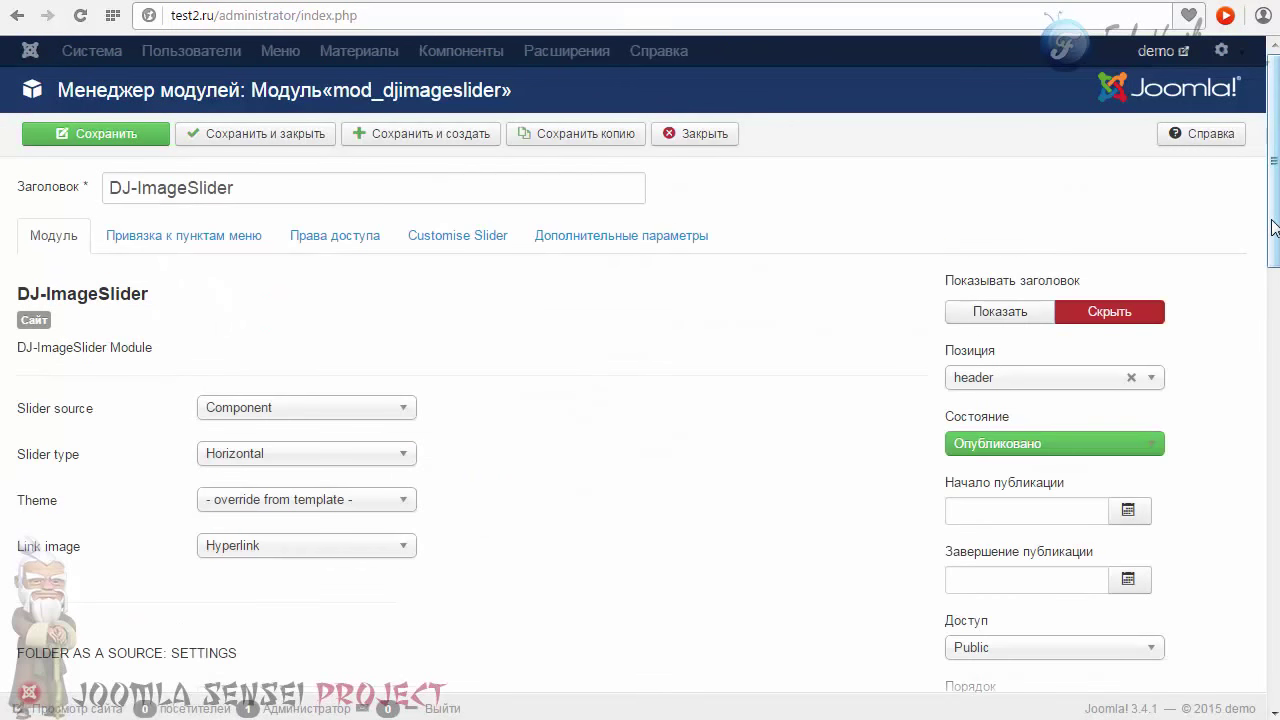
Examine the demo module's slider source, slider type, theme and link image options without changing them
left_click_drag(1273, 205, 1272, 274)
left_click(245, 177)
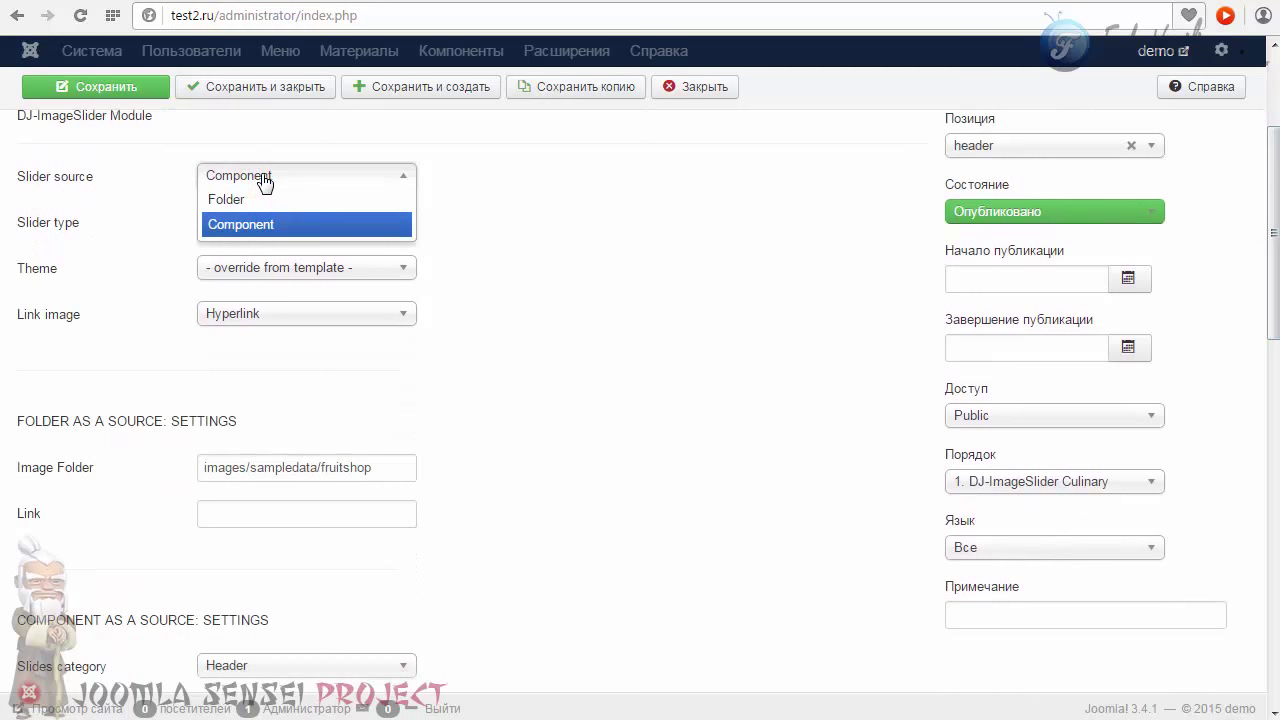
left_click(258, 176)
left_click(250, 222)
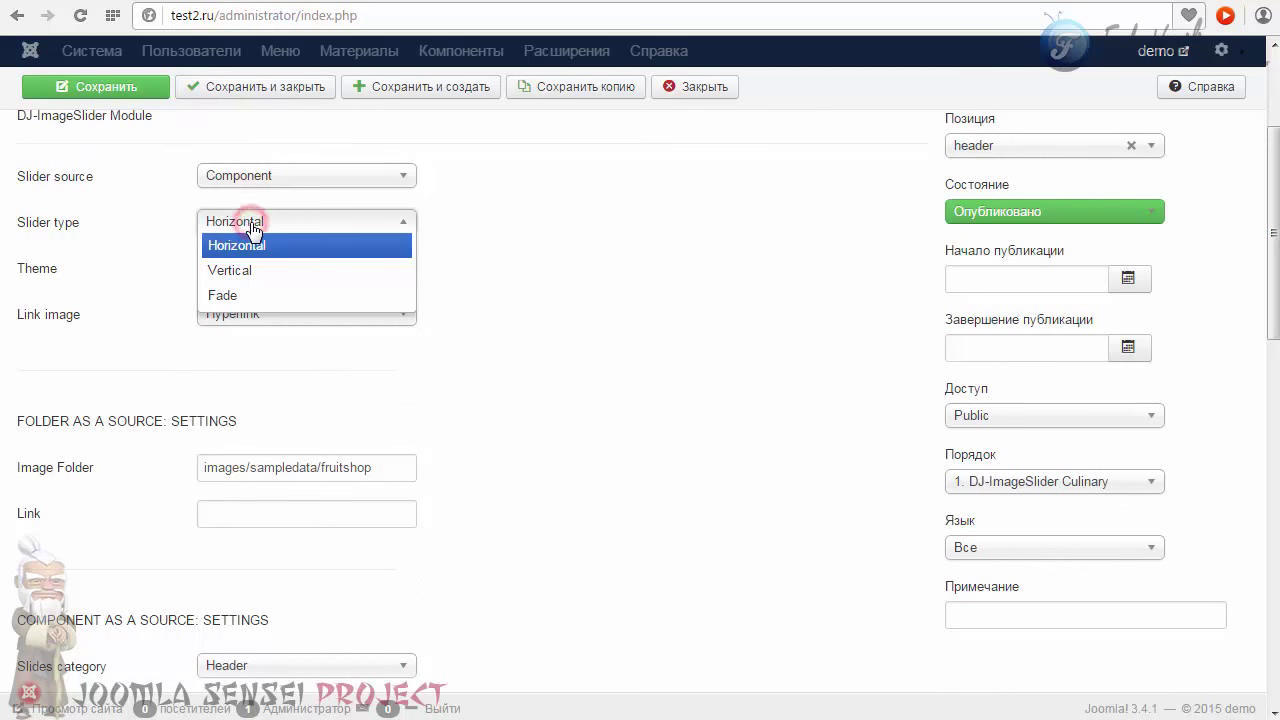
left_click(248, 226)
left_click(246, 265)
left_click(246, 264)
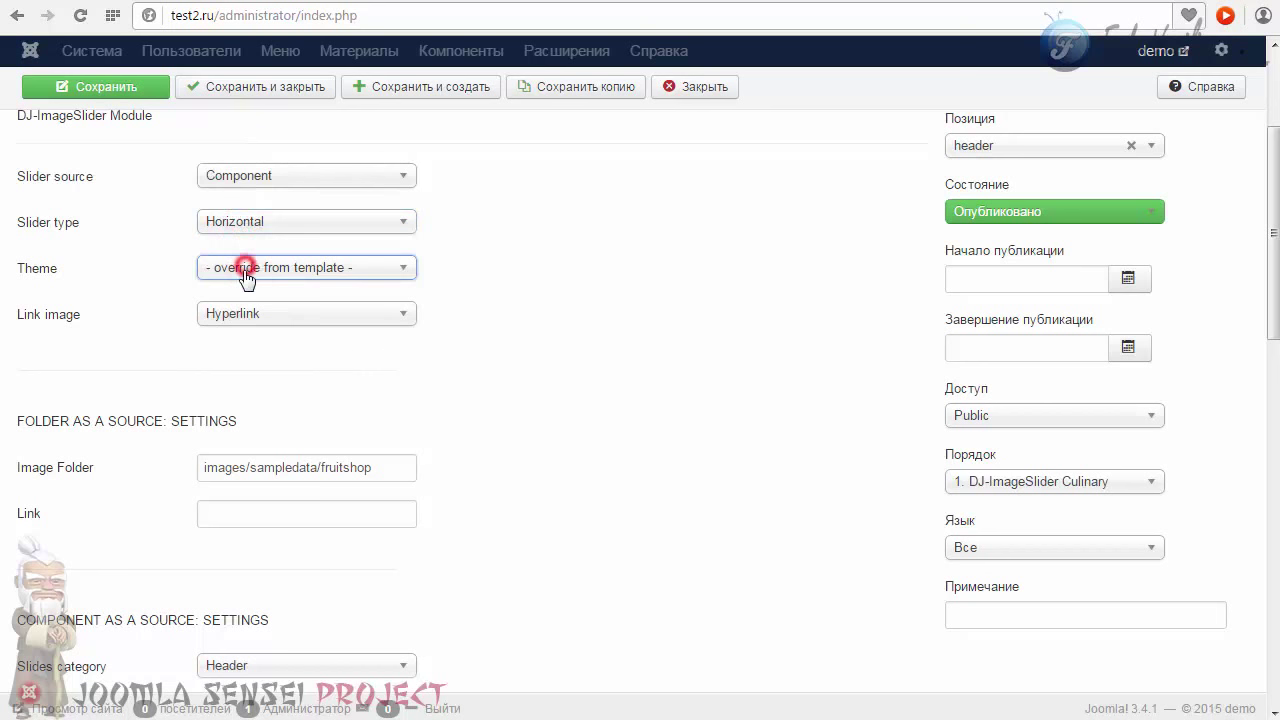
left_click(253, 316)
left_click(250, 314)
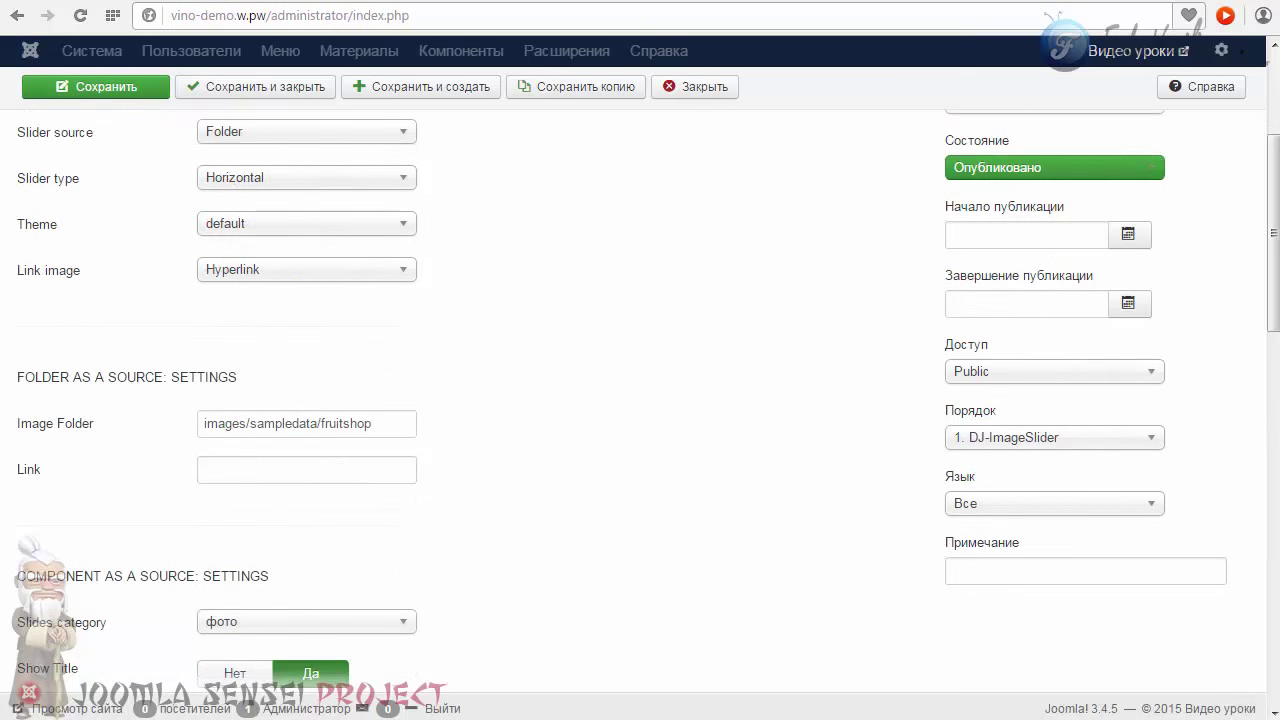
In the vino-demo site's module, set the slider source to Component, keep the type Horizontal, and set the theme to "- override from template -"
left_click(358, 172)
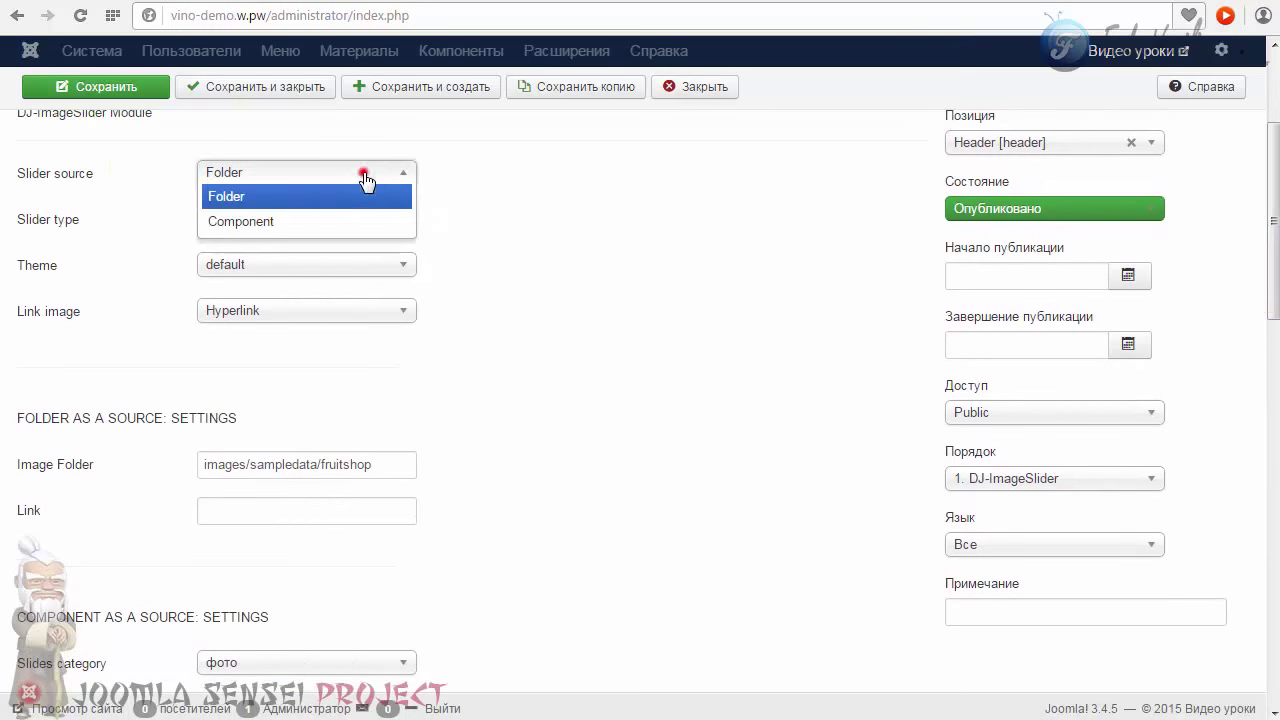
left_click(286, 219)
left_click(357, 218)
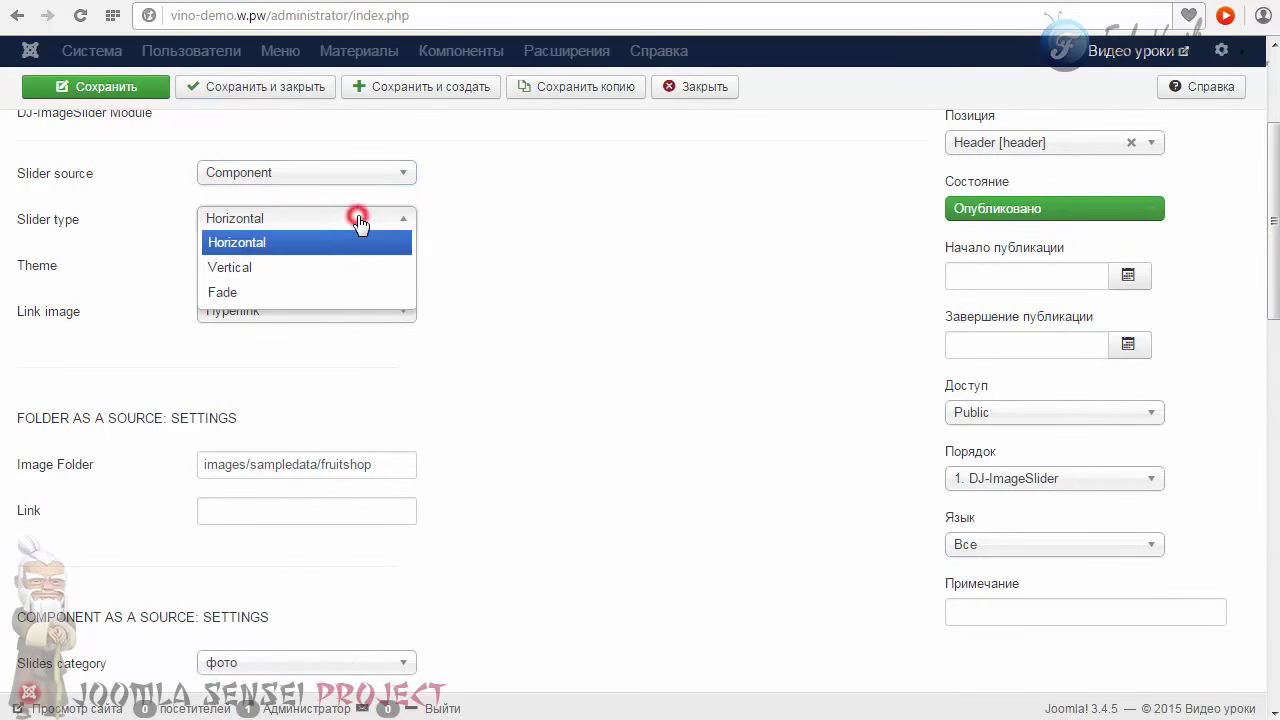
left_click(357, 216)
left_click(310, 262)
left_click(313, 290)
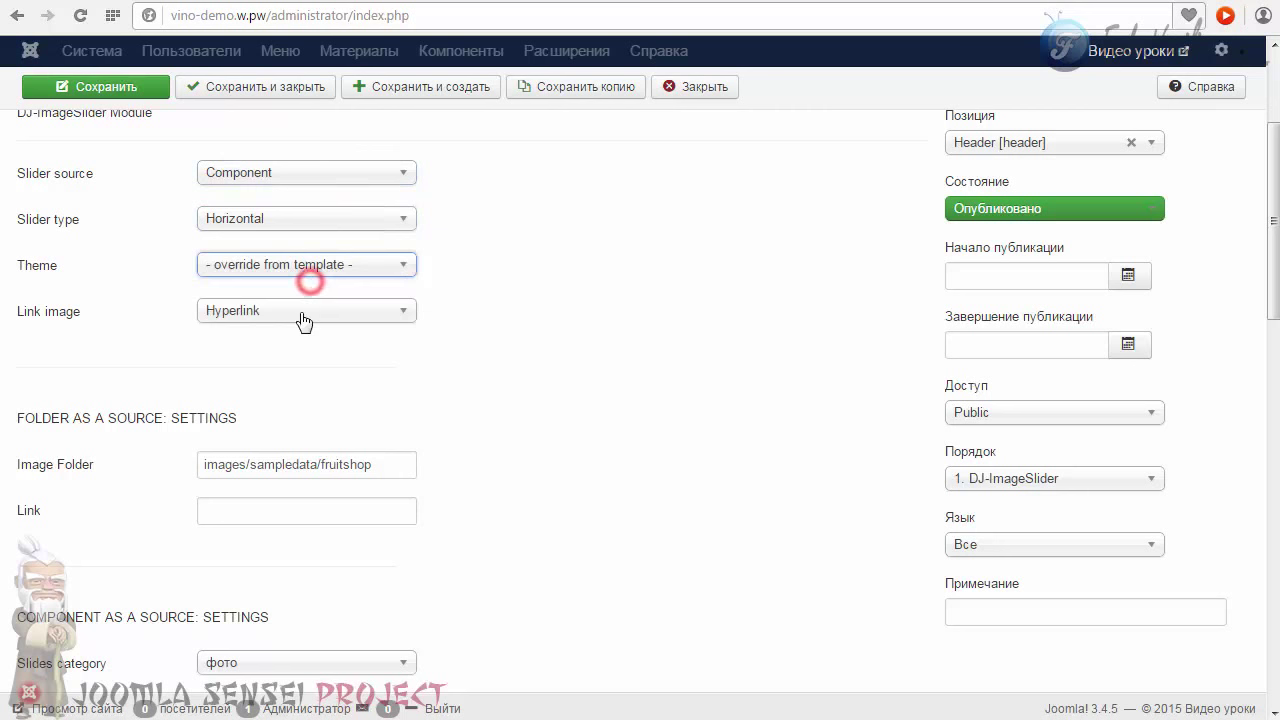
Set the module's Link image option to Hyperlink
left_click(298, 310)
left_click(298, 310)
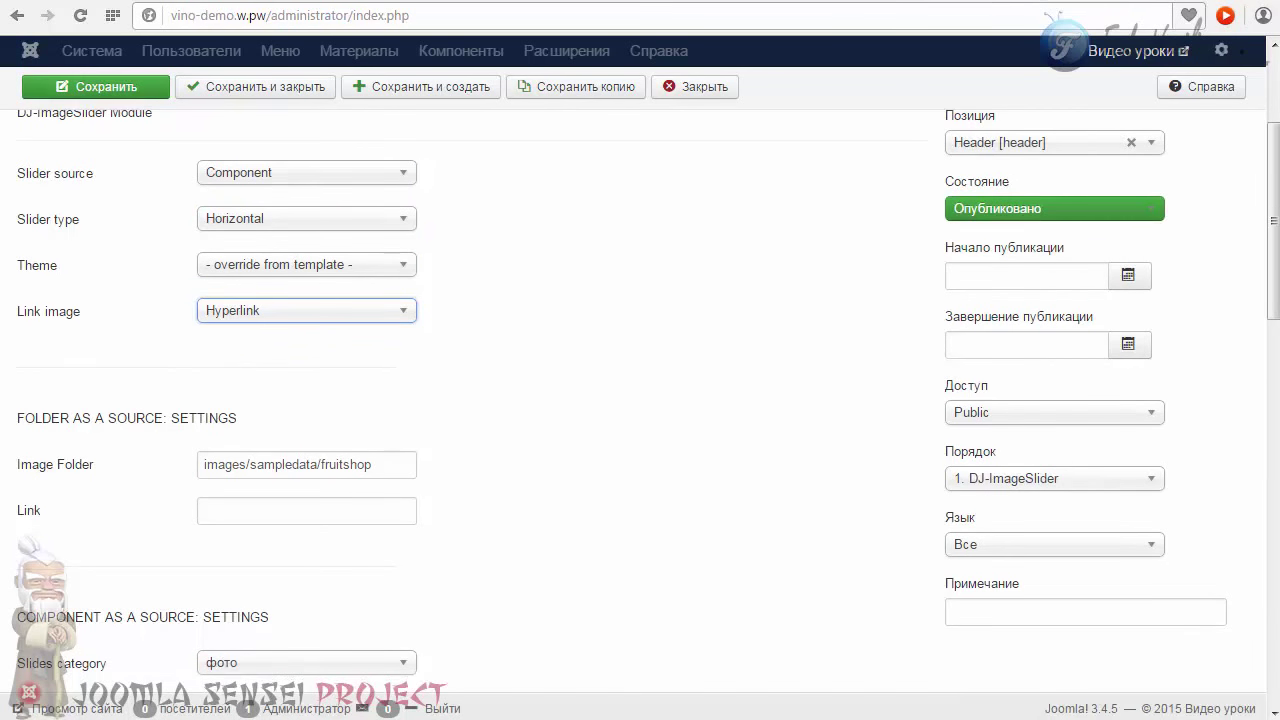
In the test2.ru demo module, examine the component source settings: slides category, title, description, readmore and link options
scroll(640, 400, "down", 3)
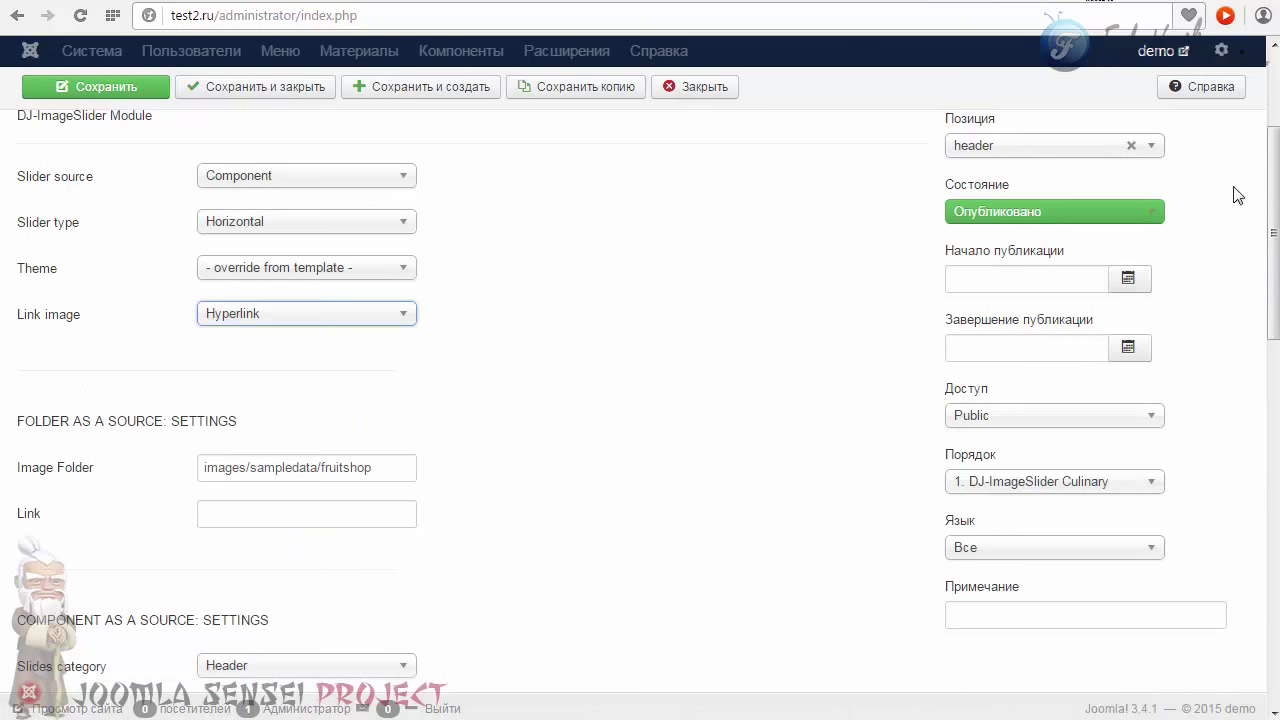
scroll(1270, 240, "down", 3)
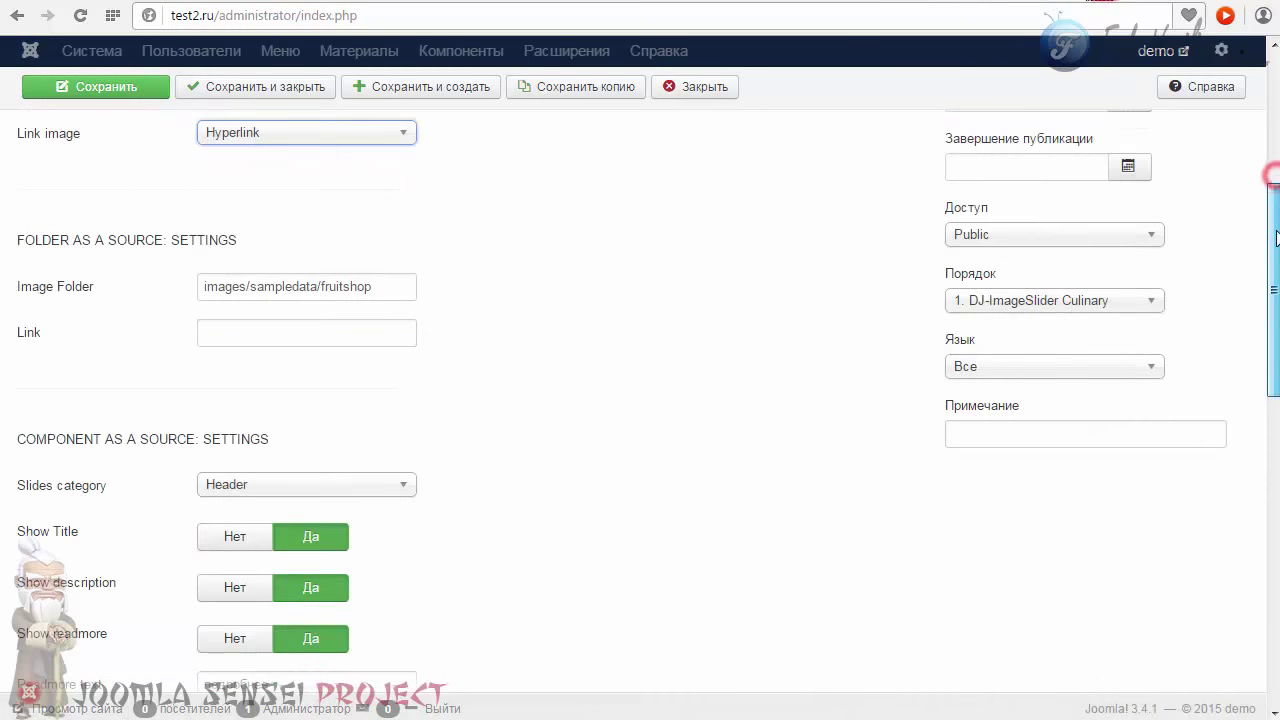
scroll(640, 400, "down", 2)
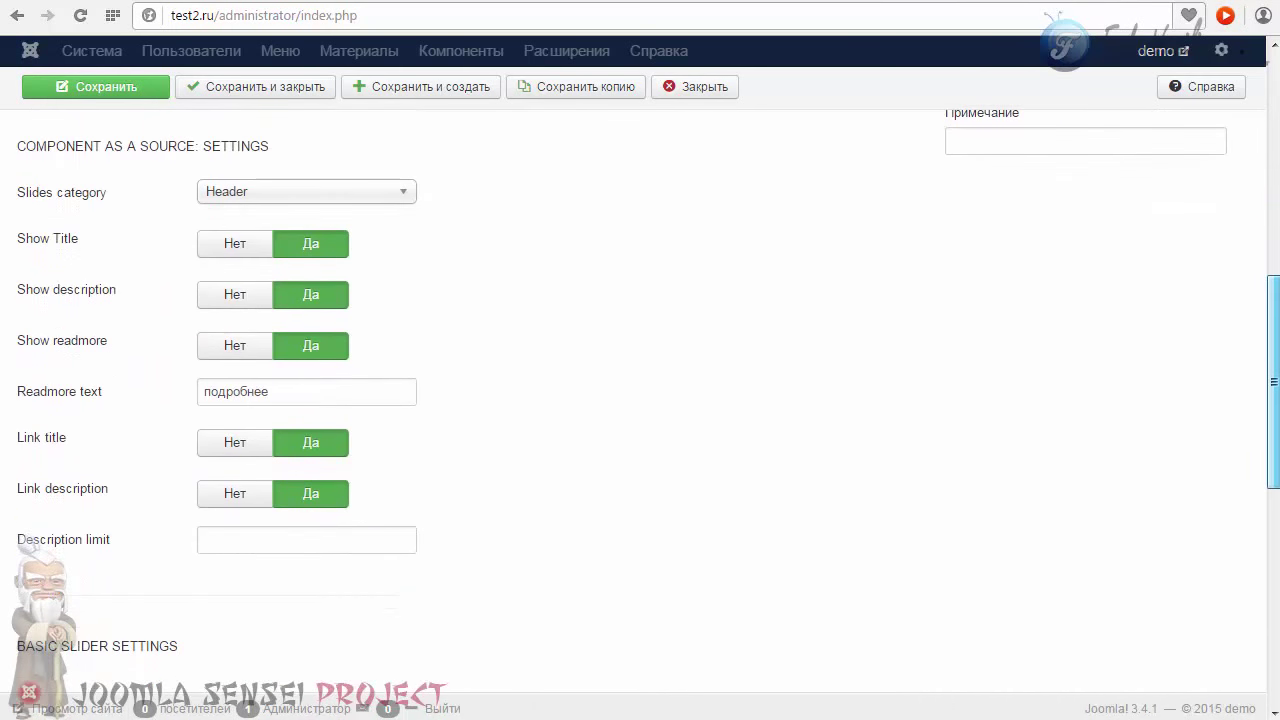
left_click(855, 5)
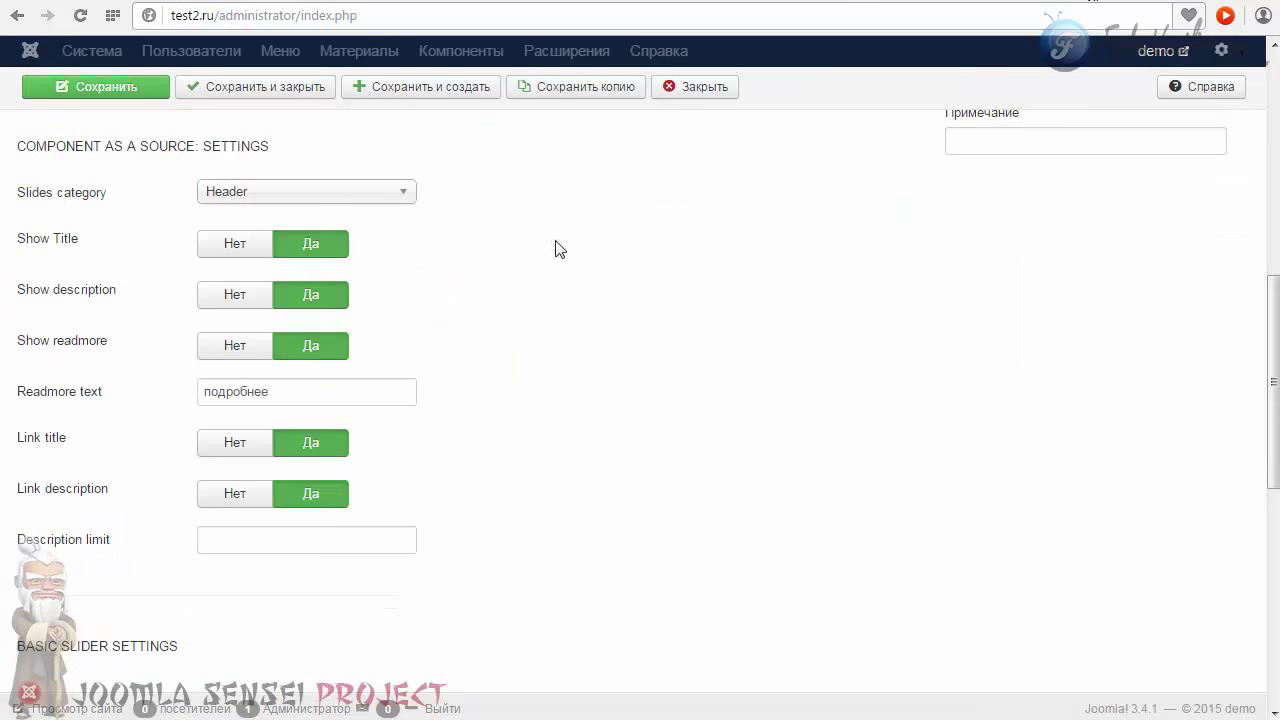
left_click(237, 191)
left_click(238, 193)
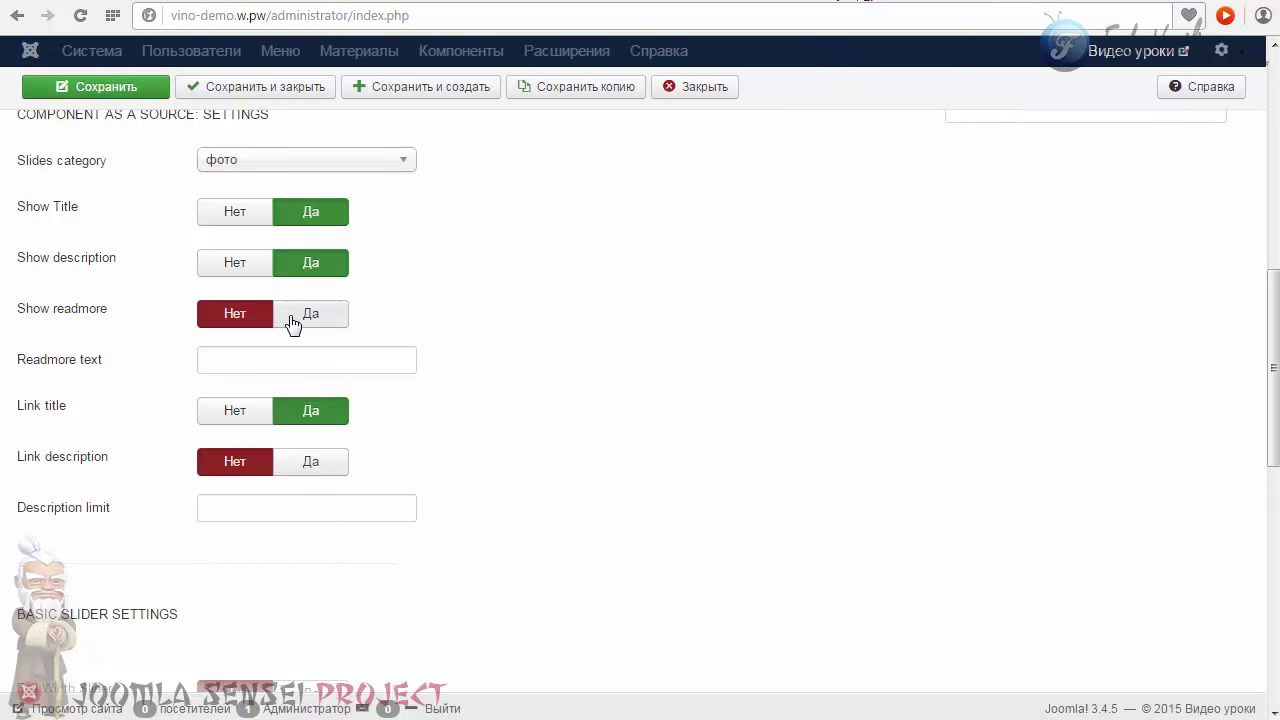
In the vino-demo module, enable Show readmore and Link description, and open the Readmore text for editing
left_click(291, 315)
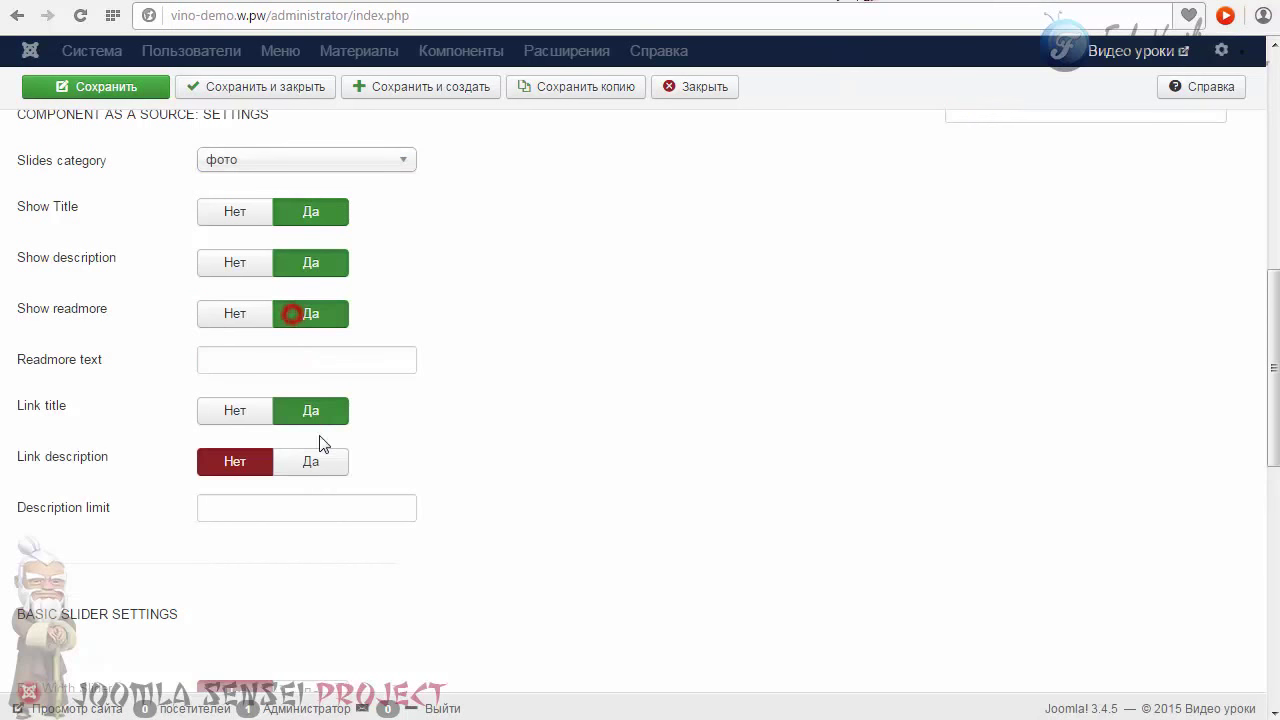
left_click(320, 463)
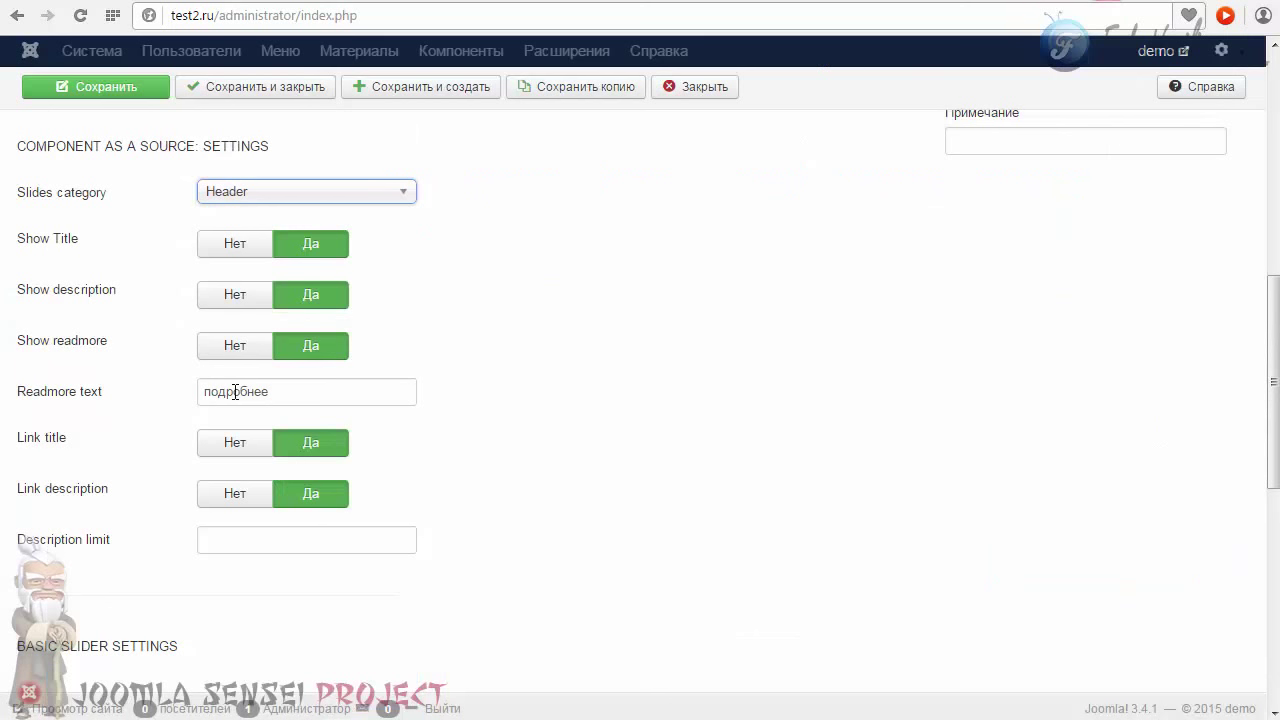
left_click_drag(196, 391, 290, 389)
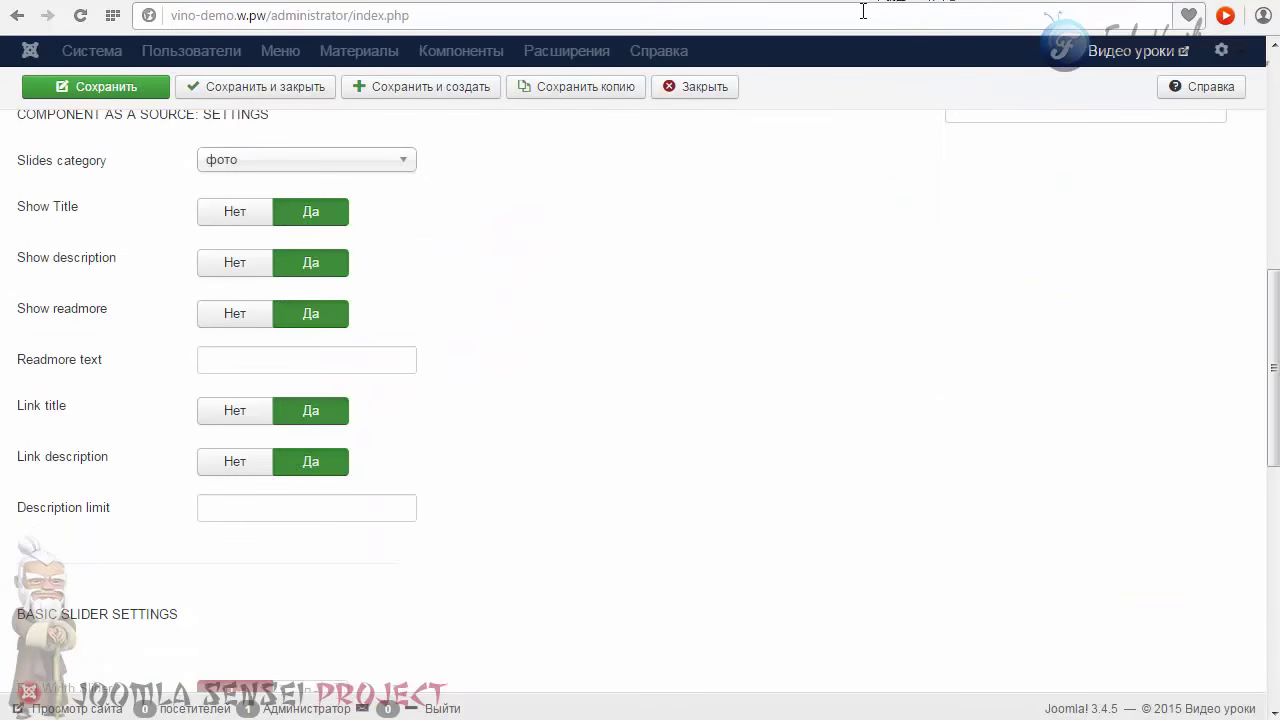
mouse_move(27, 362)
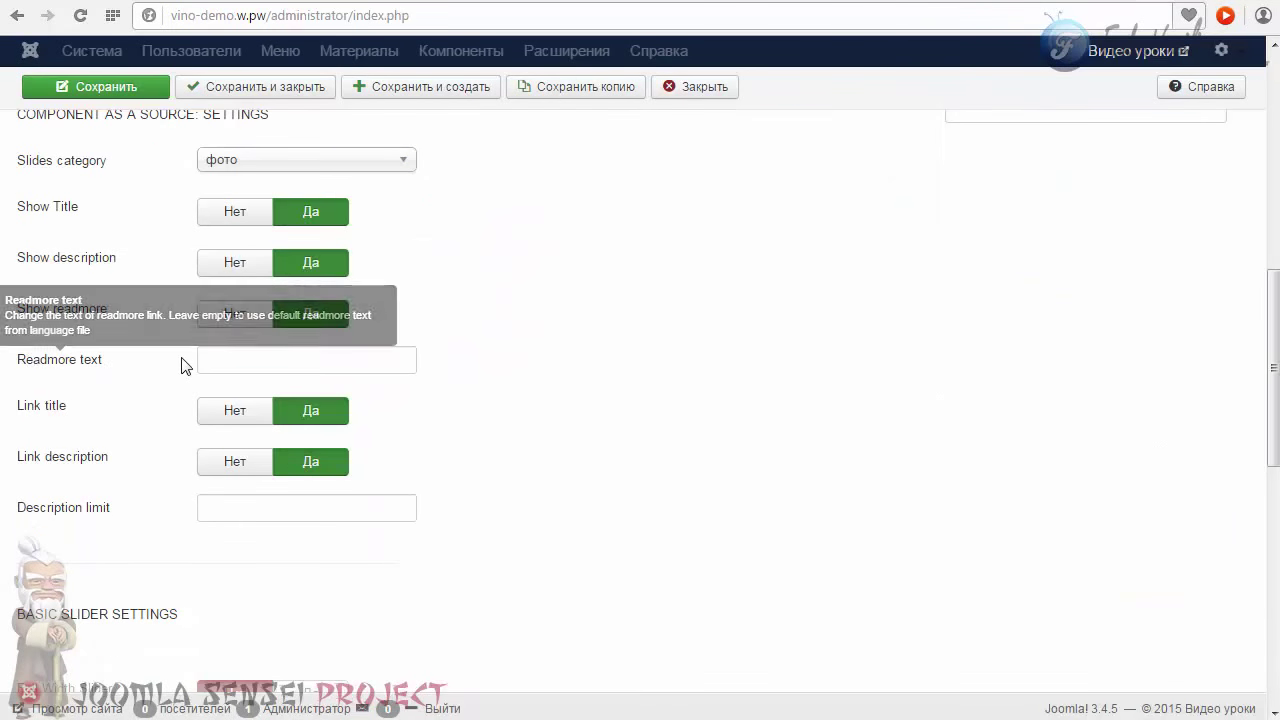
left_click(237, 359)
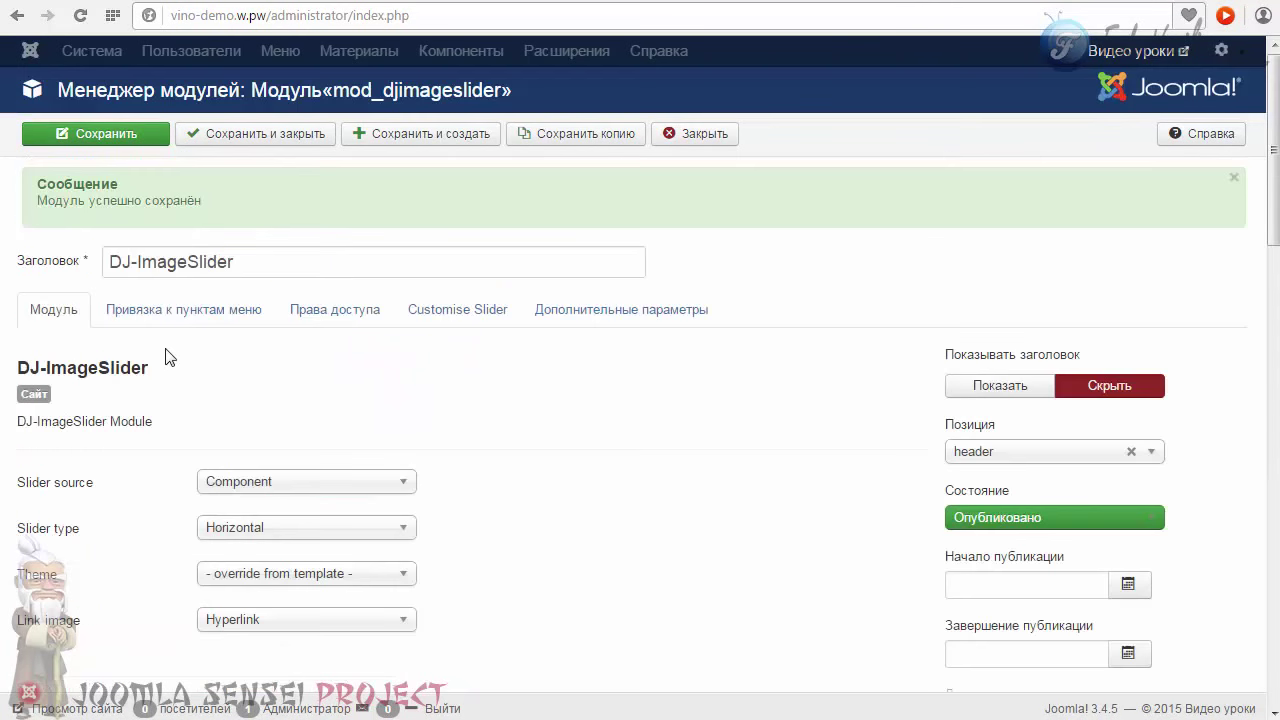
Assign the module only to specified pages, clearing all Main Menu items except Главная
left_click(166, 310)
left_click(250, 360)
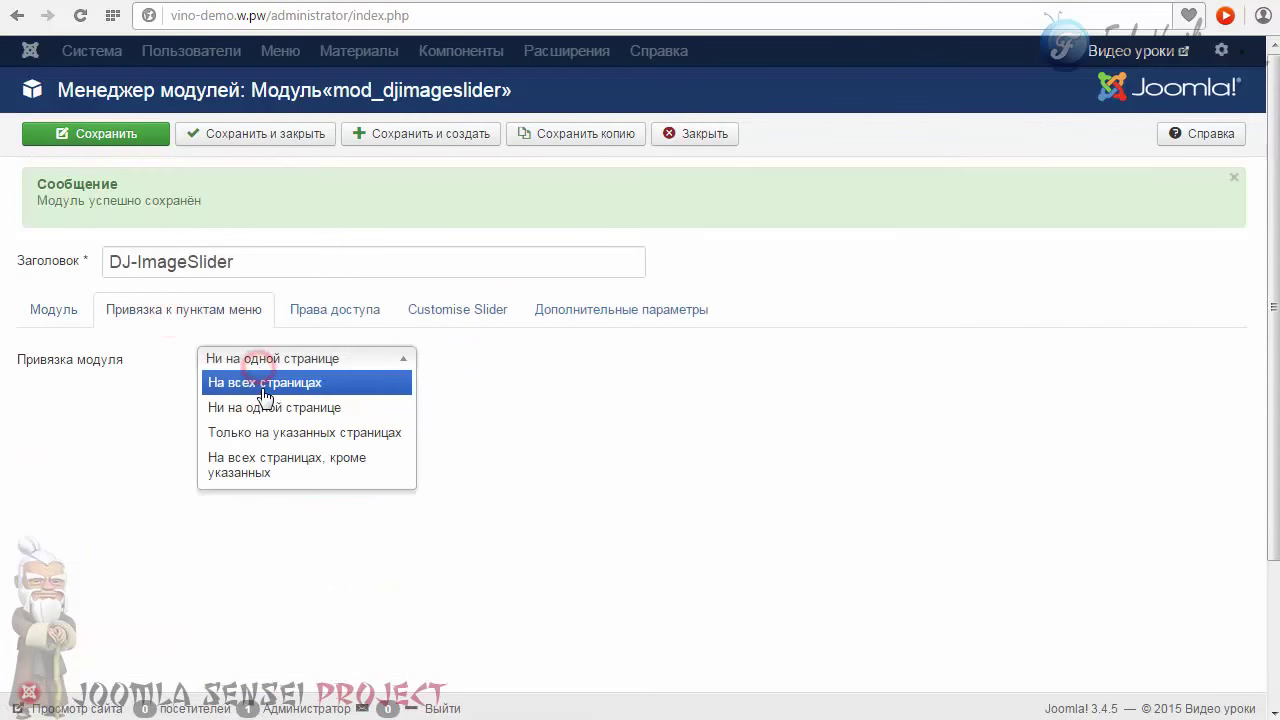
left_click(264, 388)
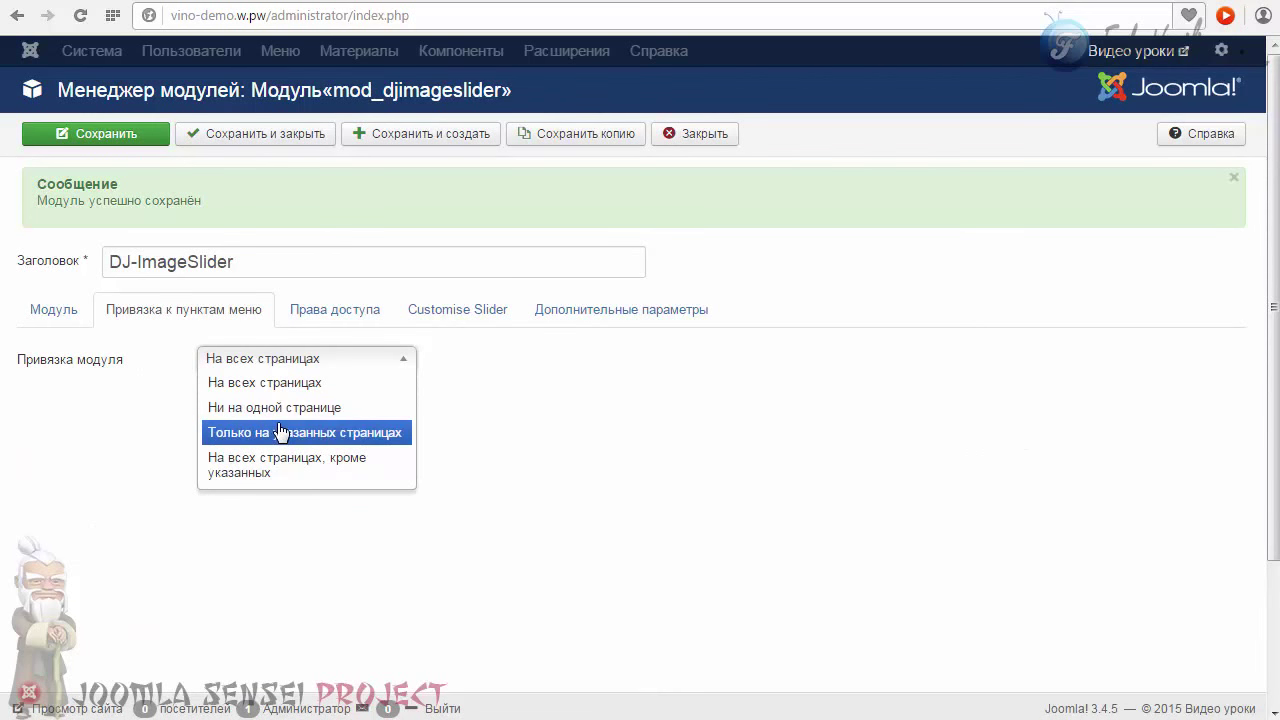
left_click(256, 438)
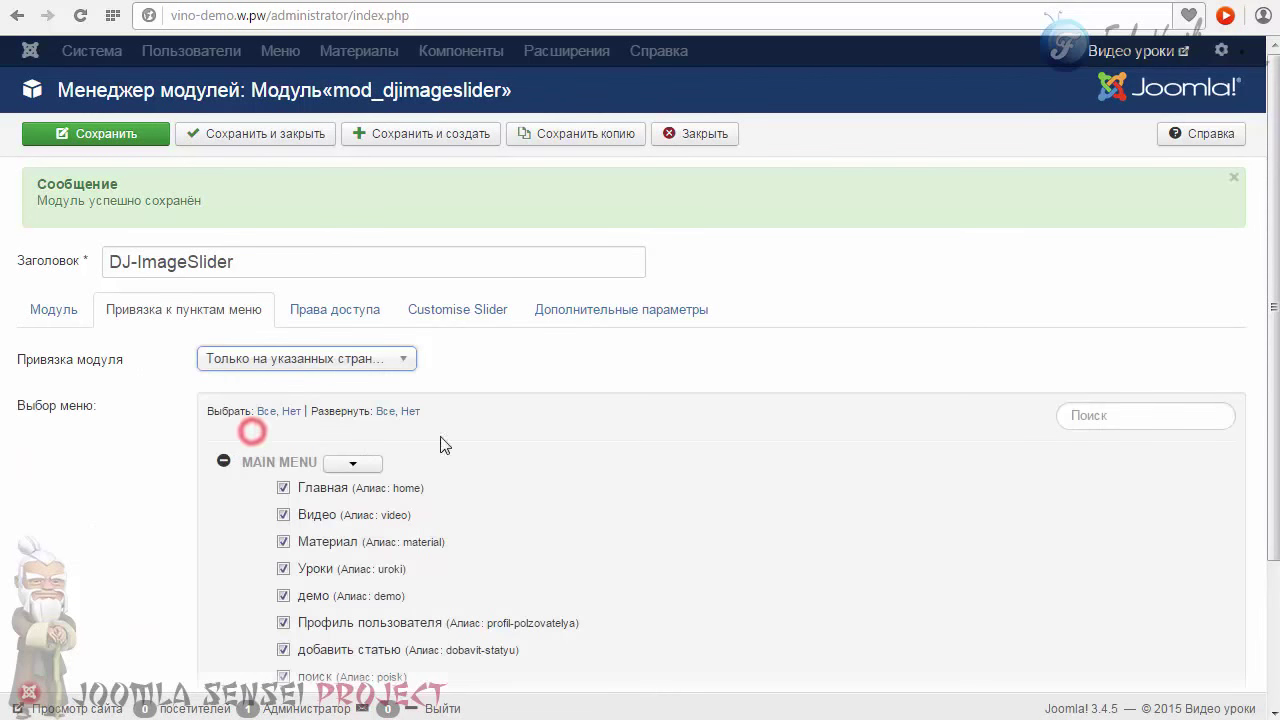
scroll(470, 437, "down", 2)
left_click(360, 272)
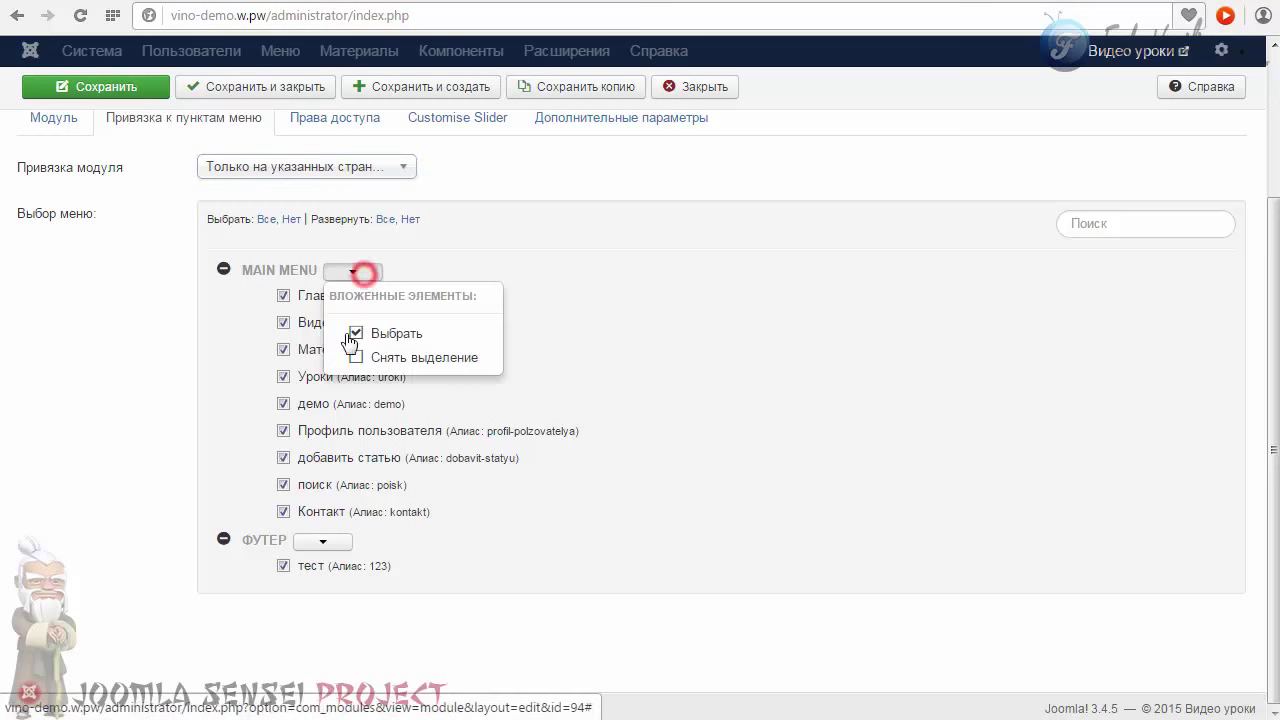
left_click(355, 356)
left_click(283, 296)
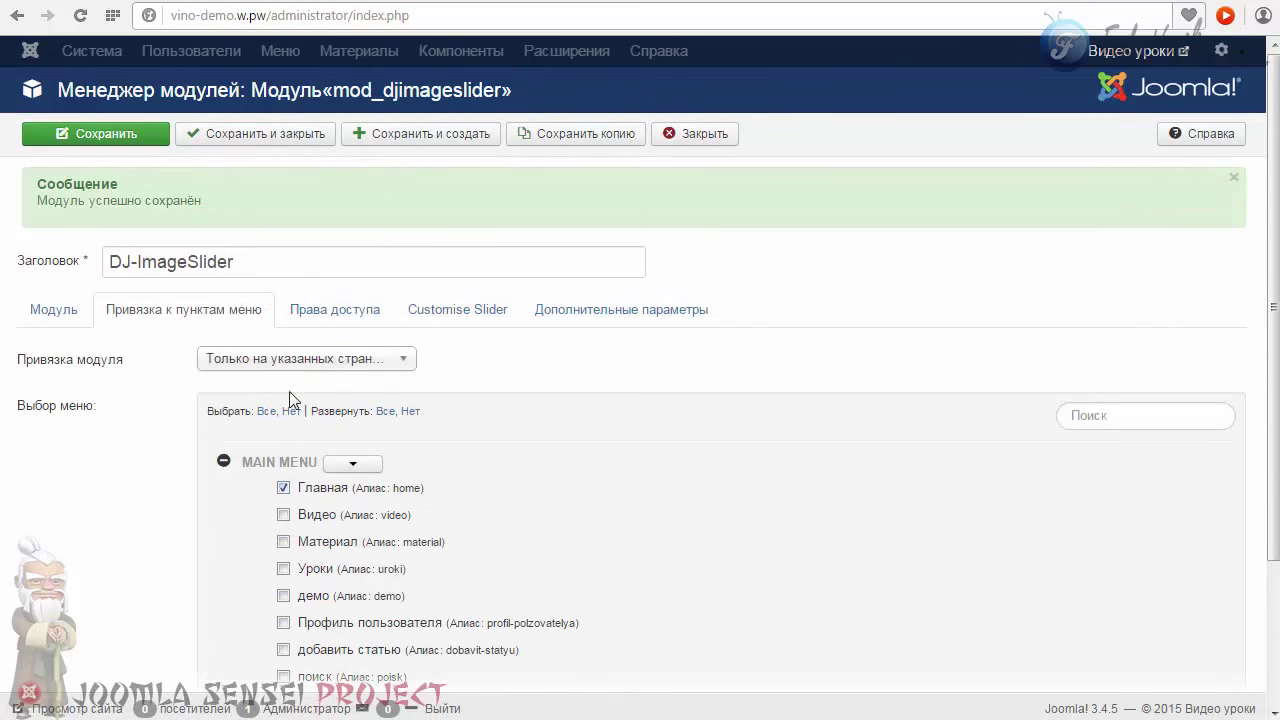
Copy the demo module's Slide Width of 1170 into the vino-demo module's basic slider settings
left_click(74, 318)
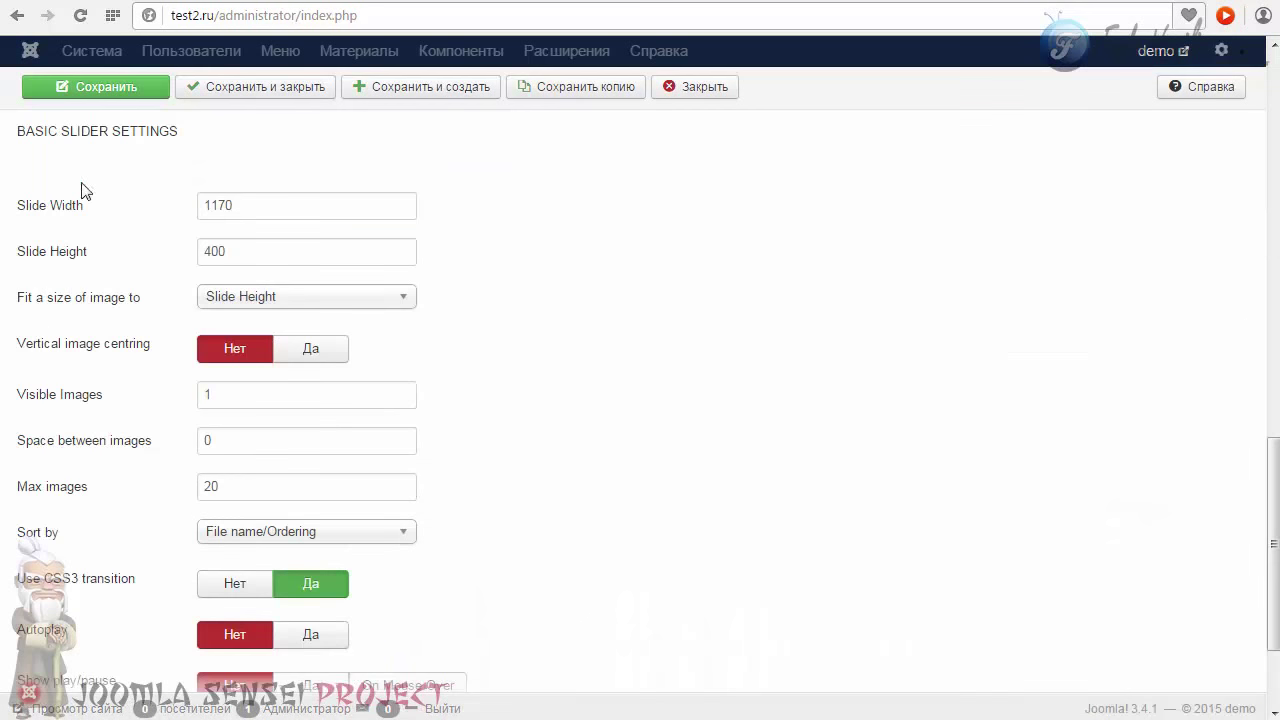
mouse_move(66, 144)
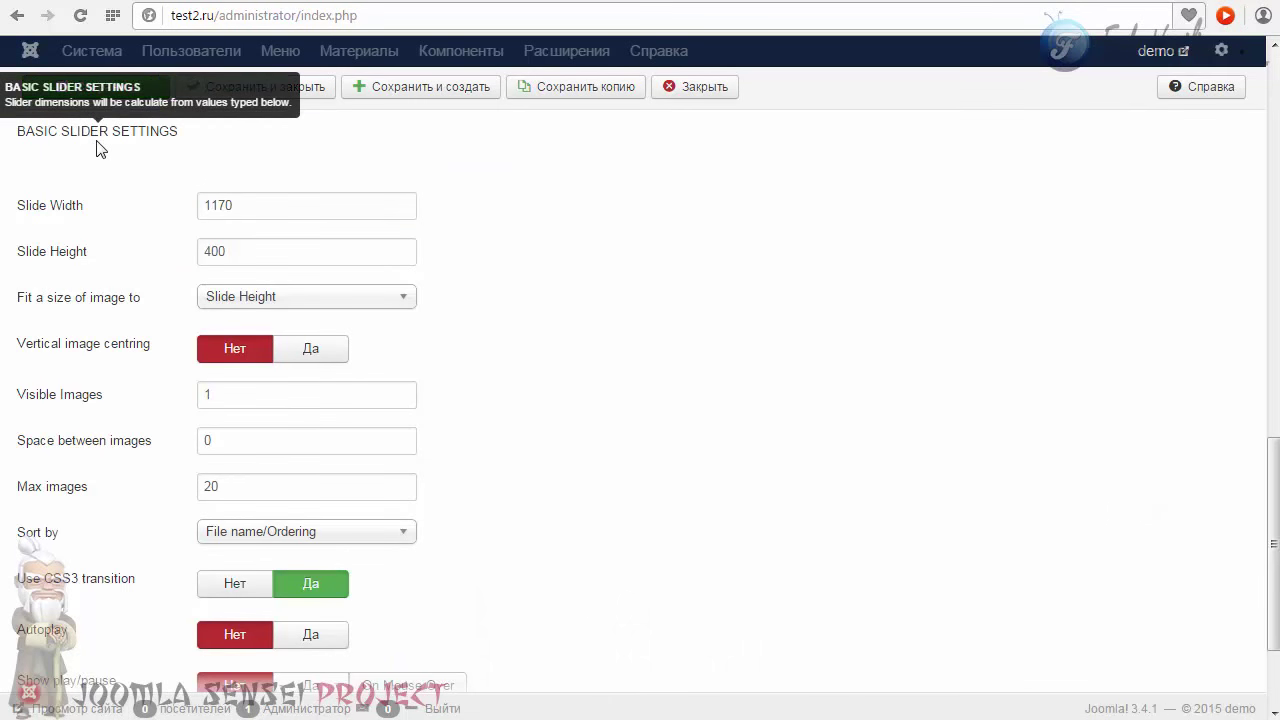
mouse_move(33, 222)
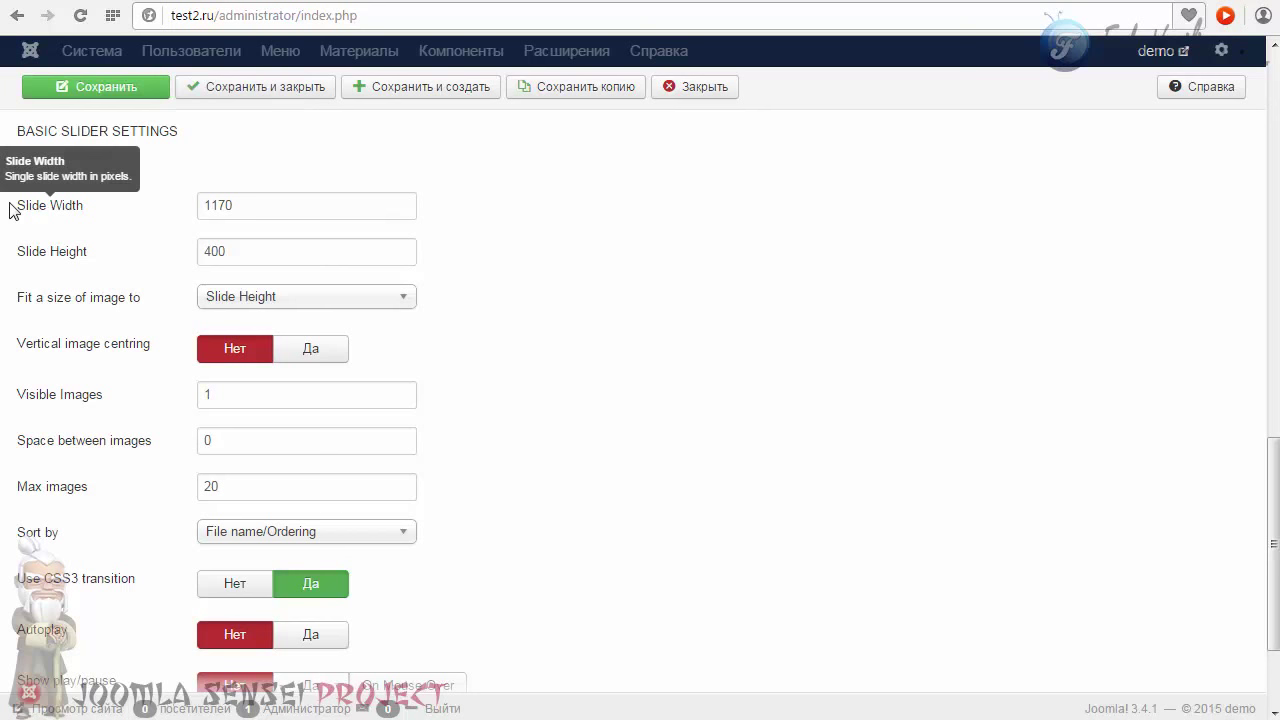
double_click(245, 206)
left_click(251, 205)
double_click(251, 205)
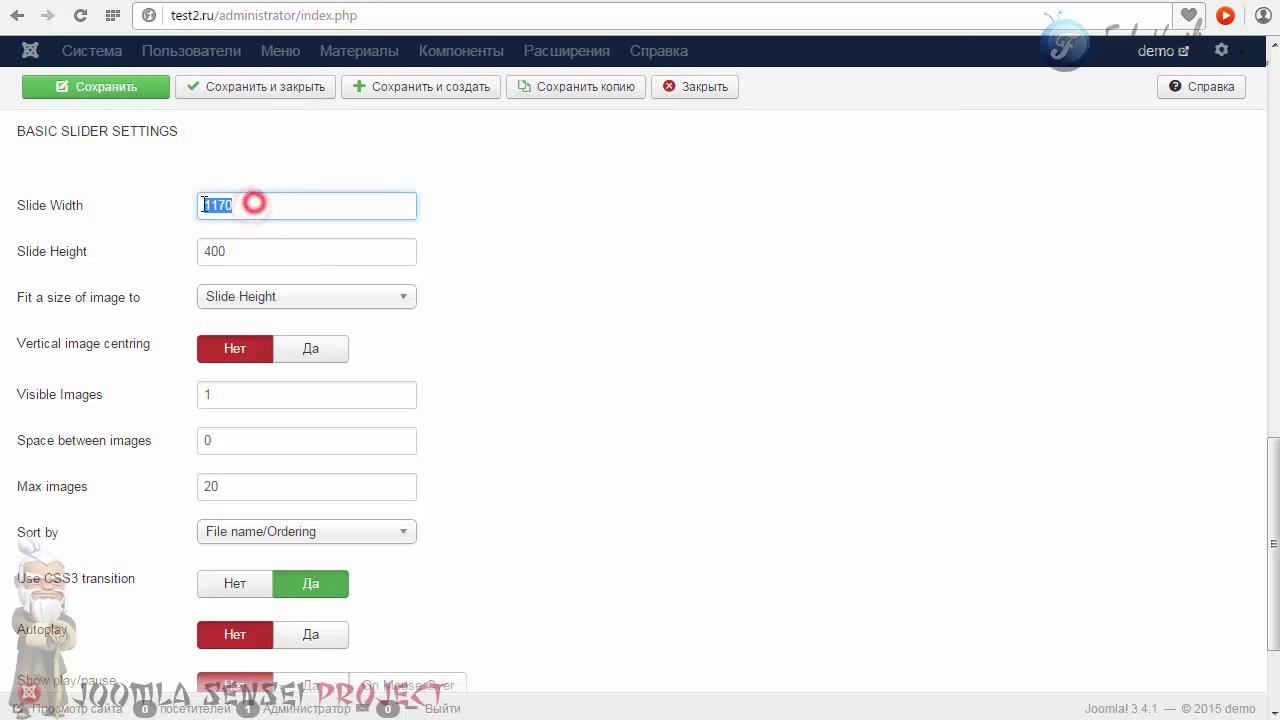
right_click(207, 204)
left_click(265, 296)
left_click(897, 1)
double_click(243, 268)
right_click(210, 266)
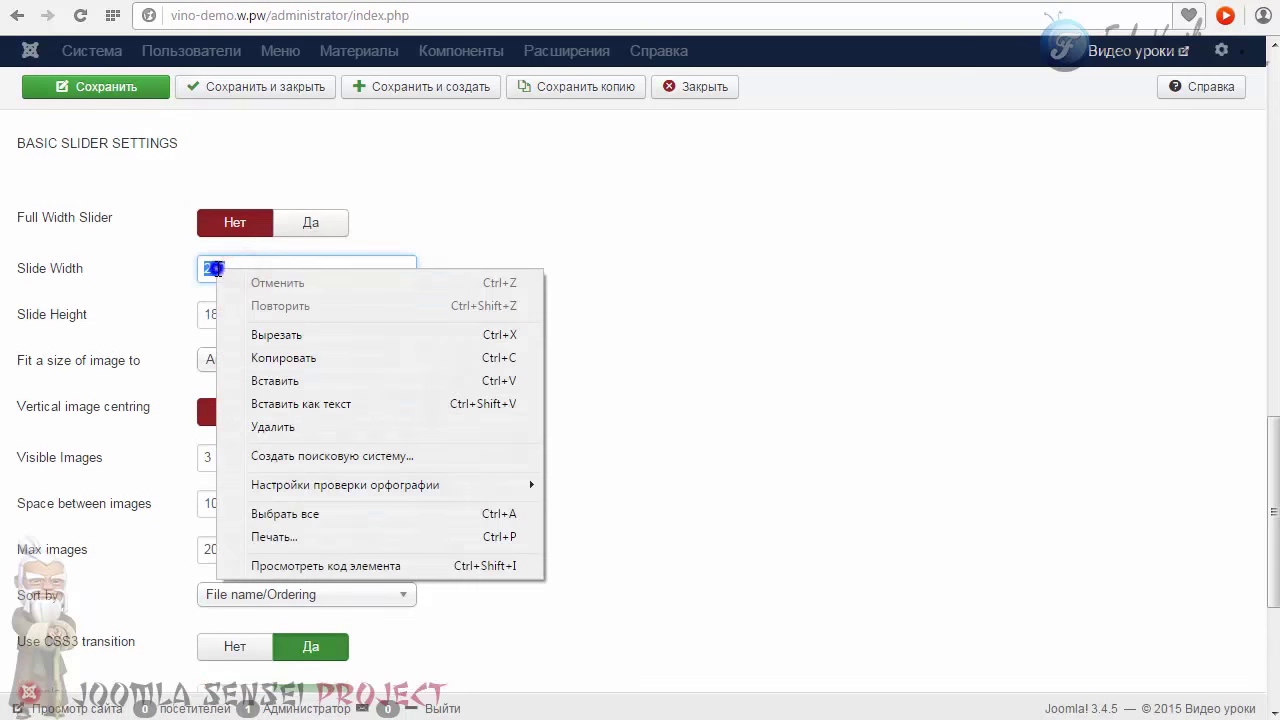
left_click(265, 381)
Copy the demo module's Slide Height of 400 into the vino-demo module
key("ctrl+Tab")
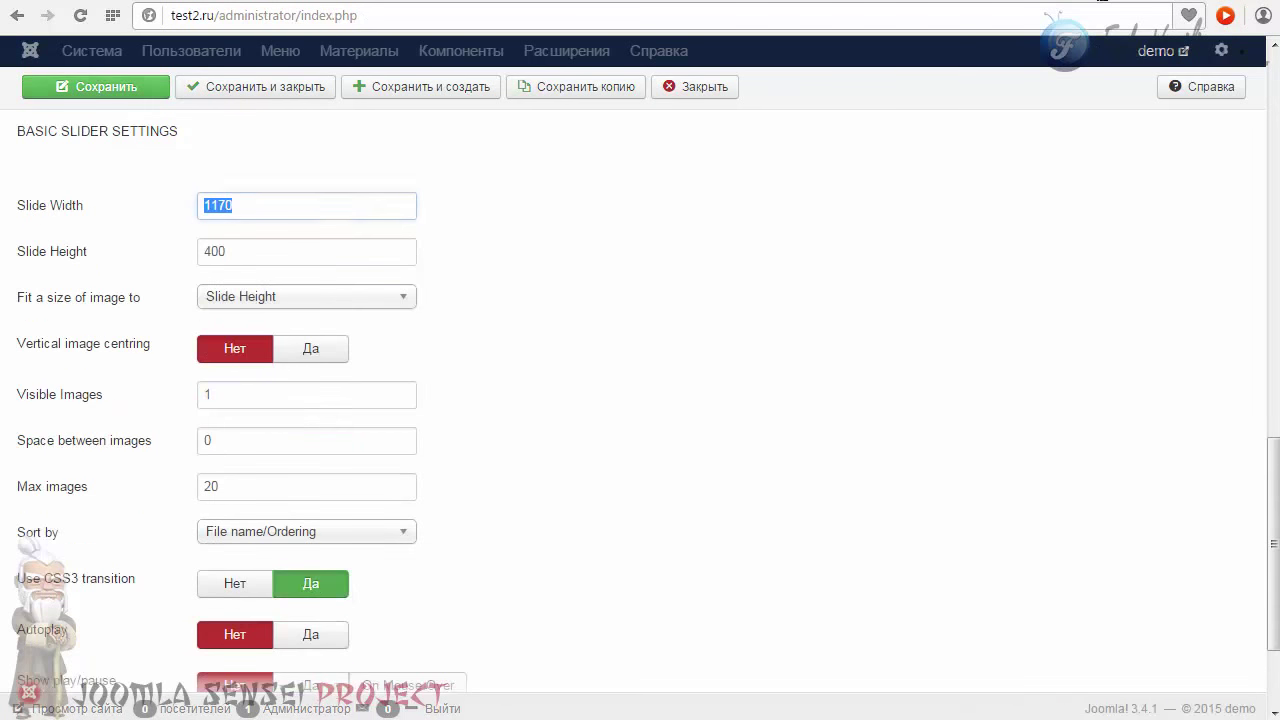
double_click(243, 250)
right_click(210, 250)
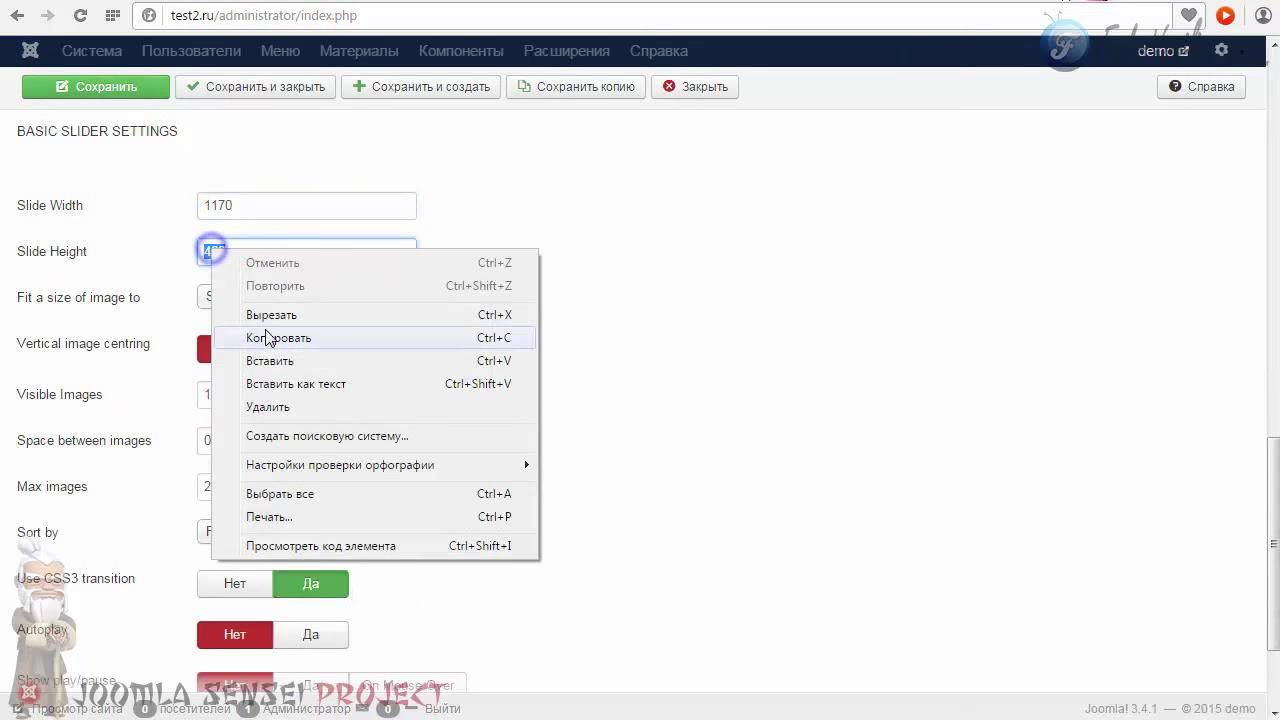
left_click(266, 337)
key("ctrl+Tab")
double_click(237, 314)
right_click(208, 316)
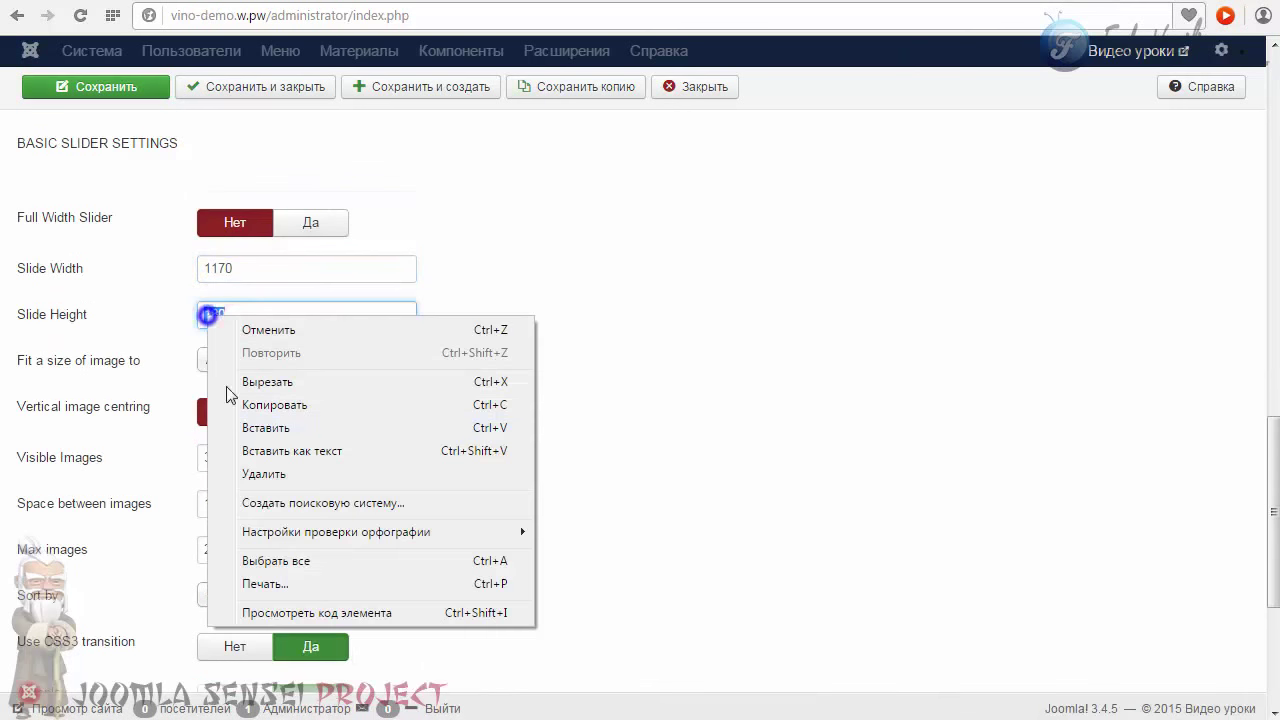
left_click(270, 431)
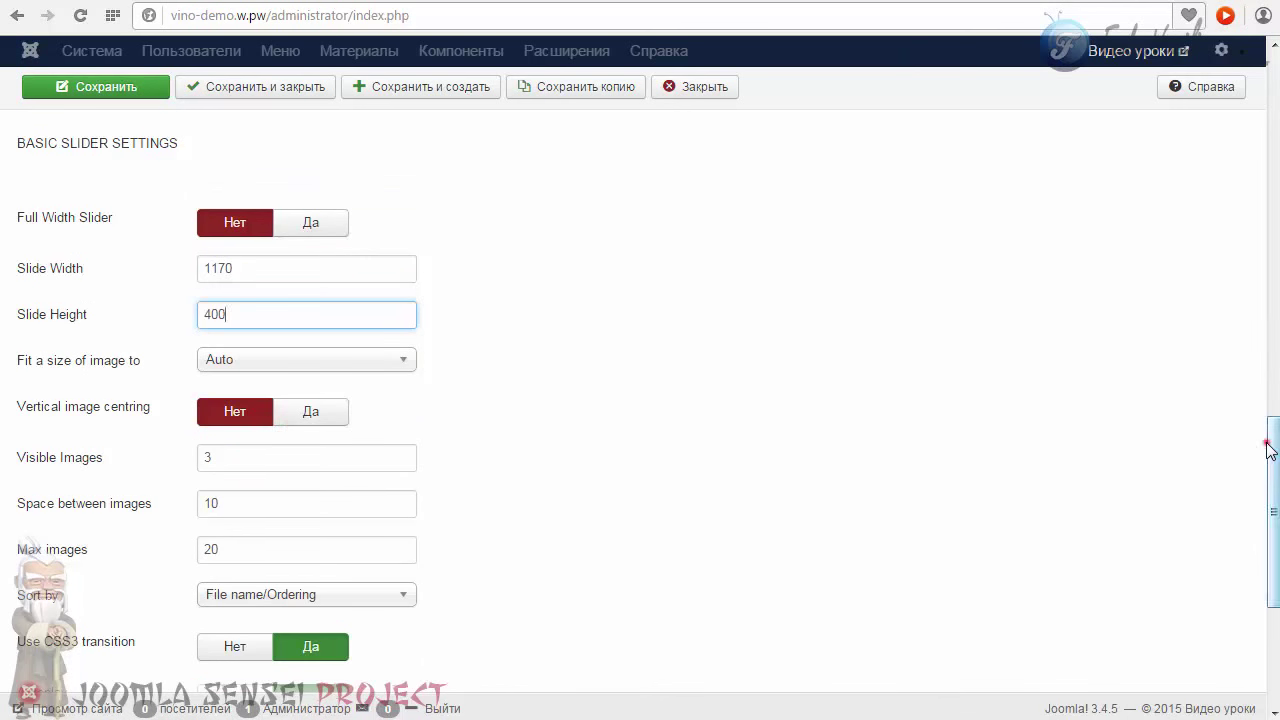
Match the demo's image display settings in the vino-demo module: fit to Slide Height, 1 visible image and 0 space between images
left_click_drag(1268, 443, 1275, 532)
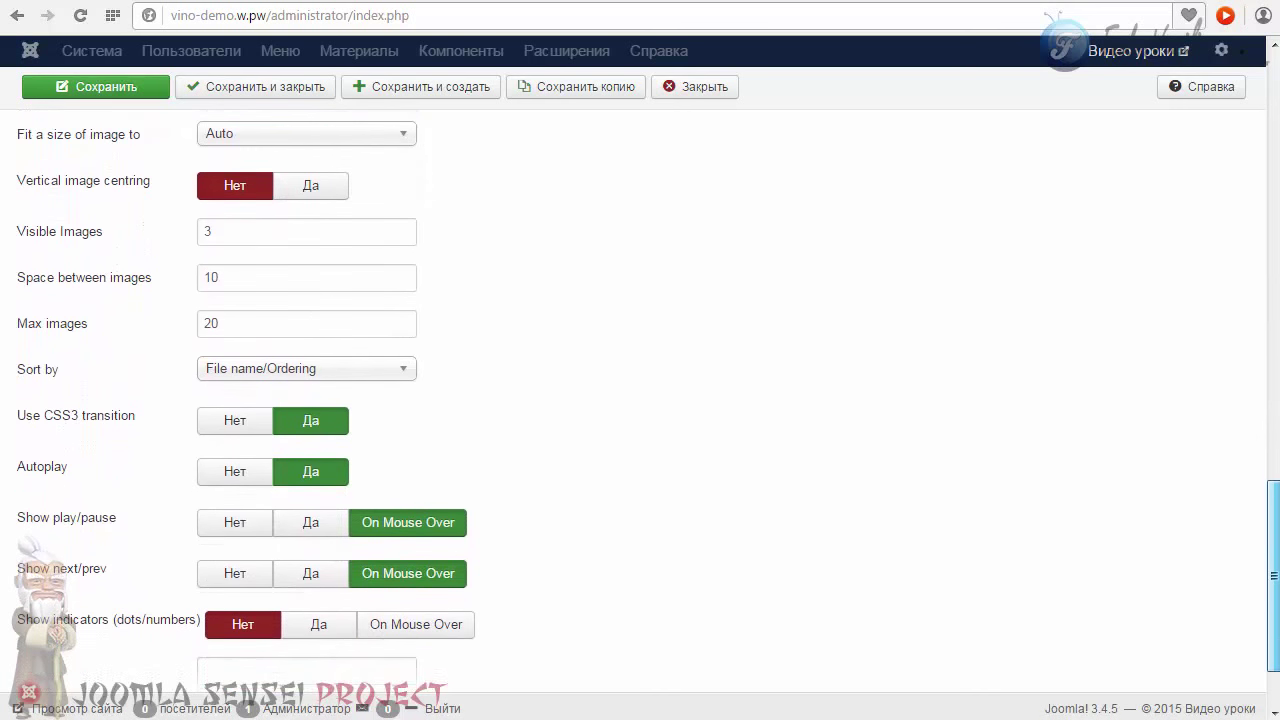
key("ctrl+Tab")
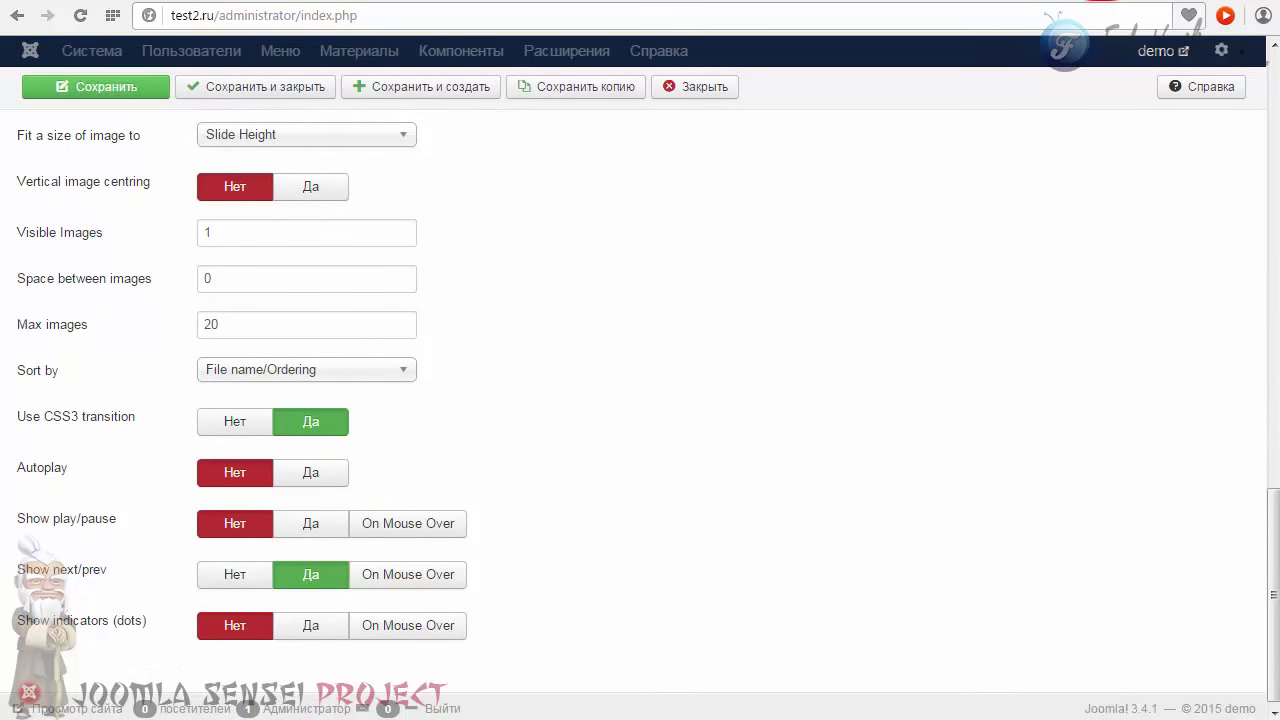
left_click(880, 2)
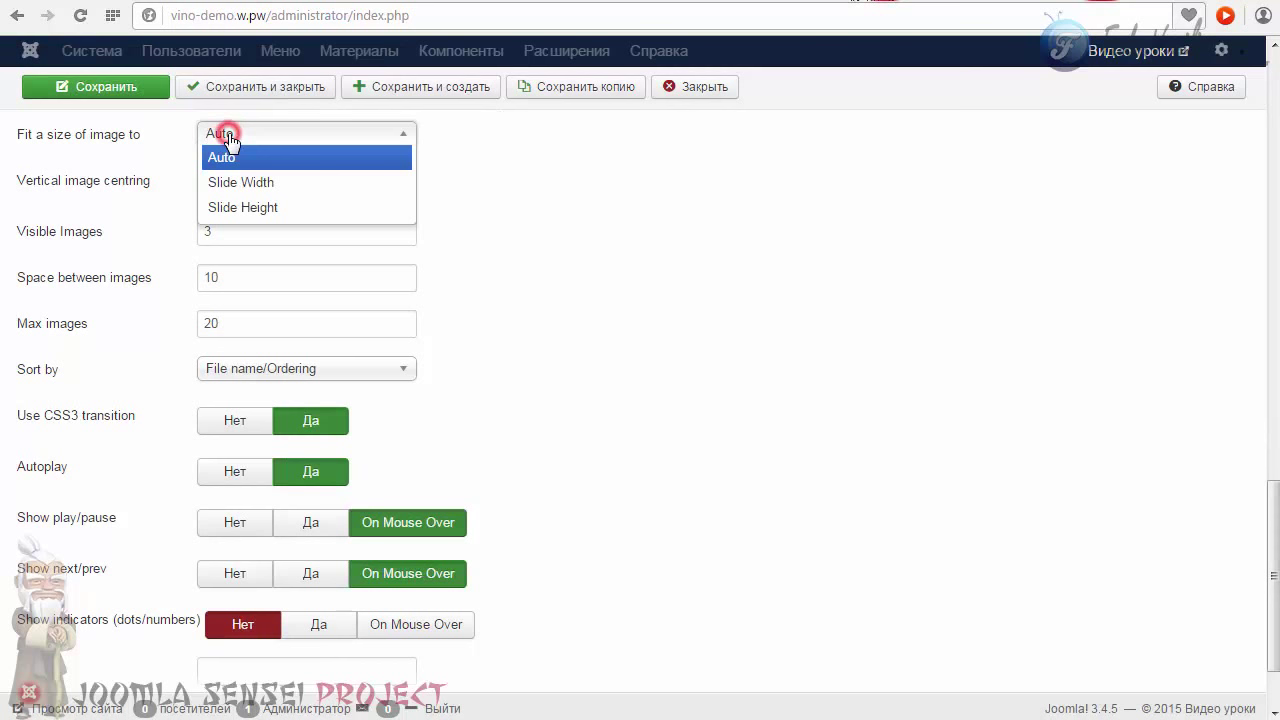
left_click(258, 208)
double_click(214, 231)
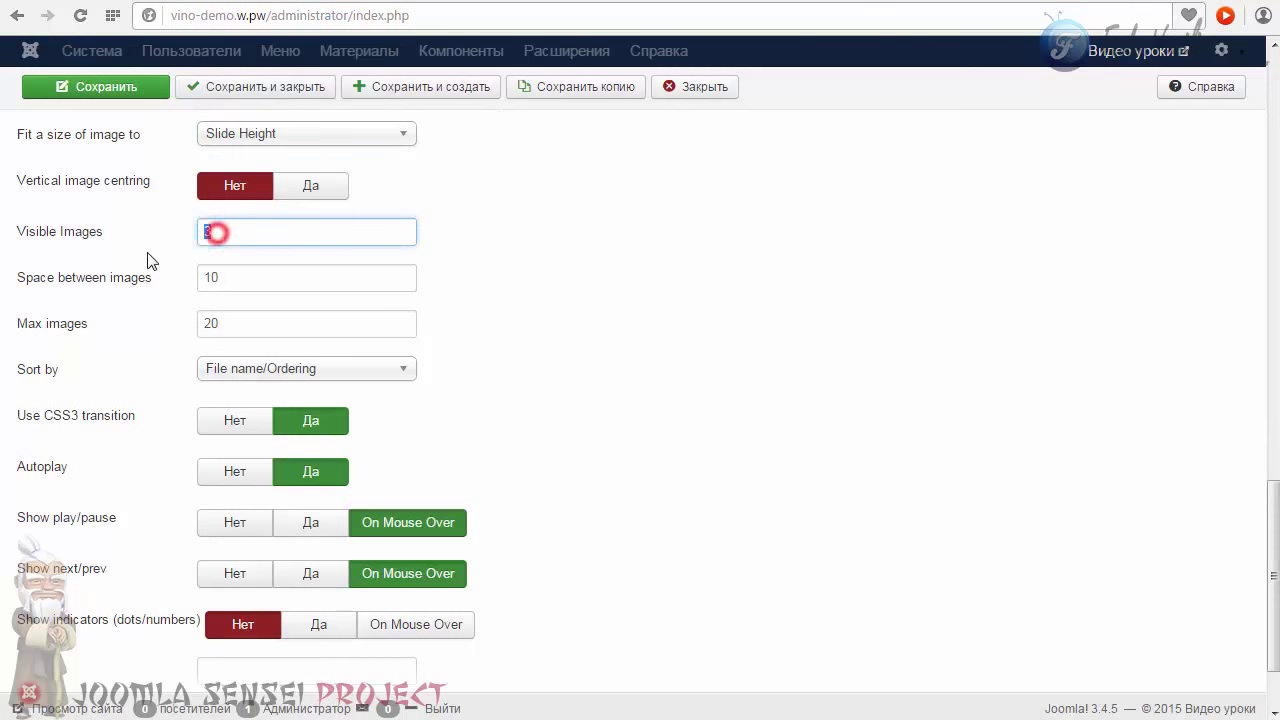
double_click(222, 278)
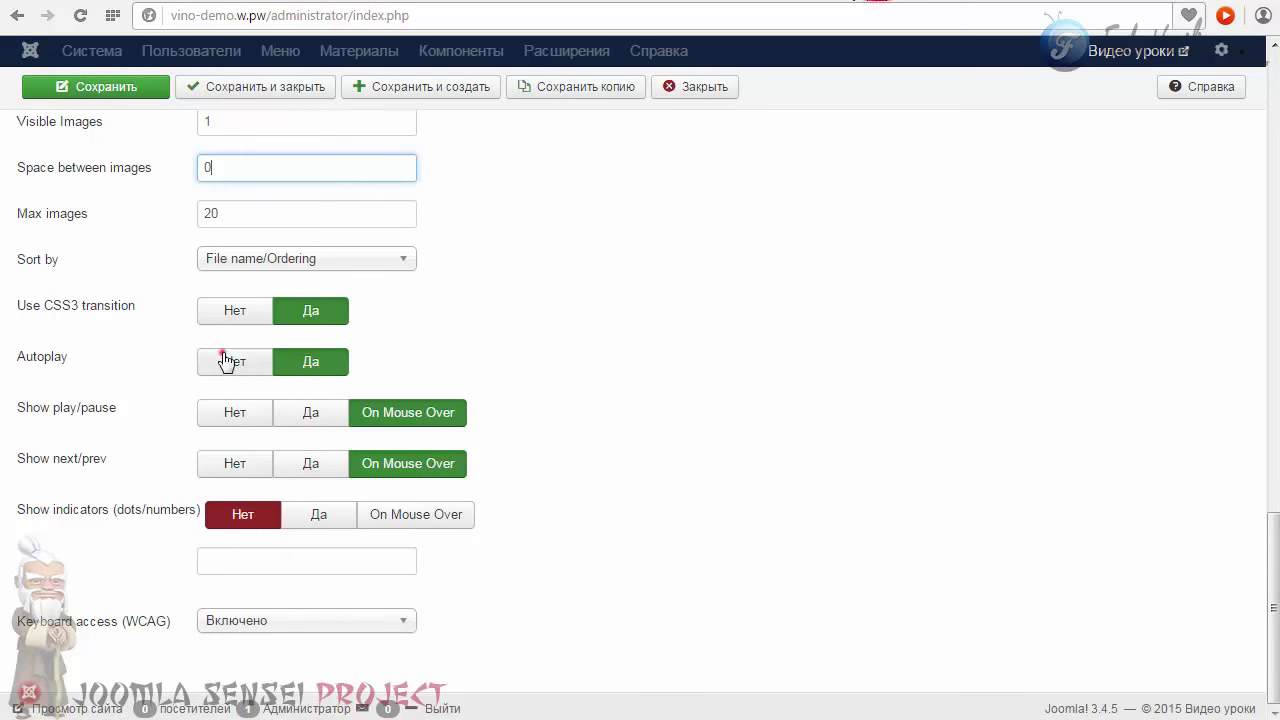
Disable Autoplay and Show play/pause, set Show next/prev to Да, and save the module
left_click(225, 360)
mouse_move(36, 370)
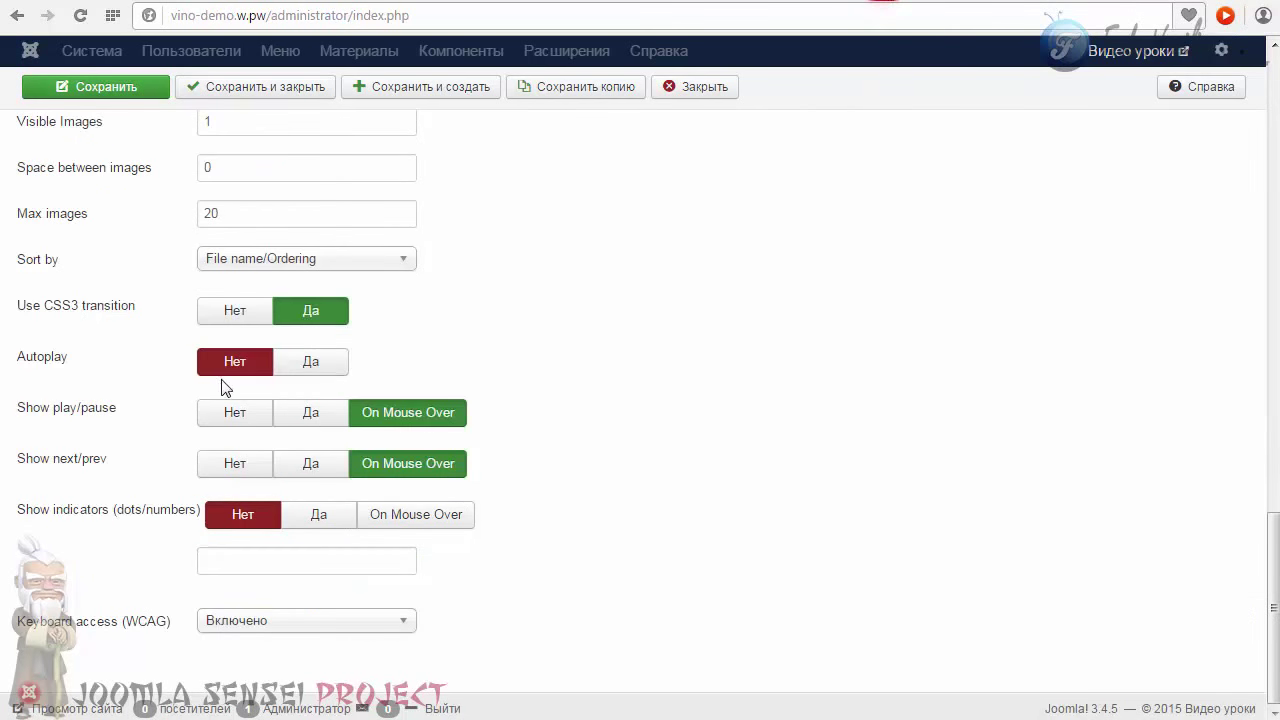
left_click(228, 405)
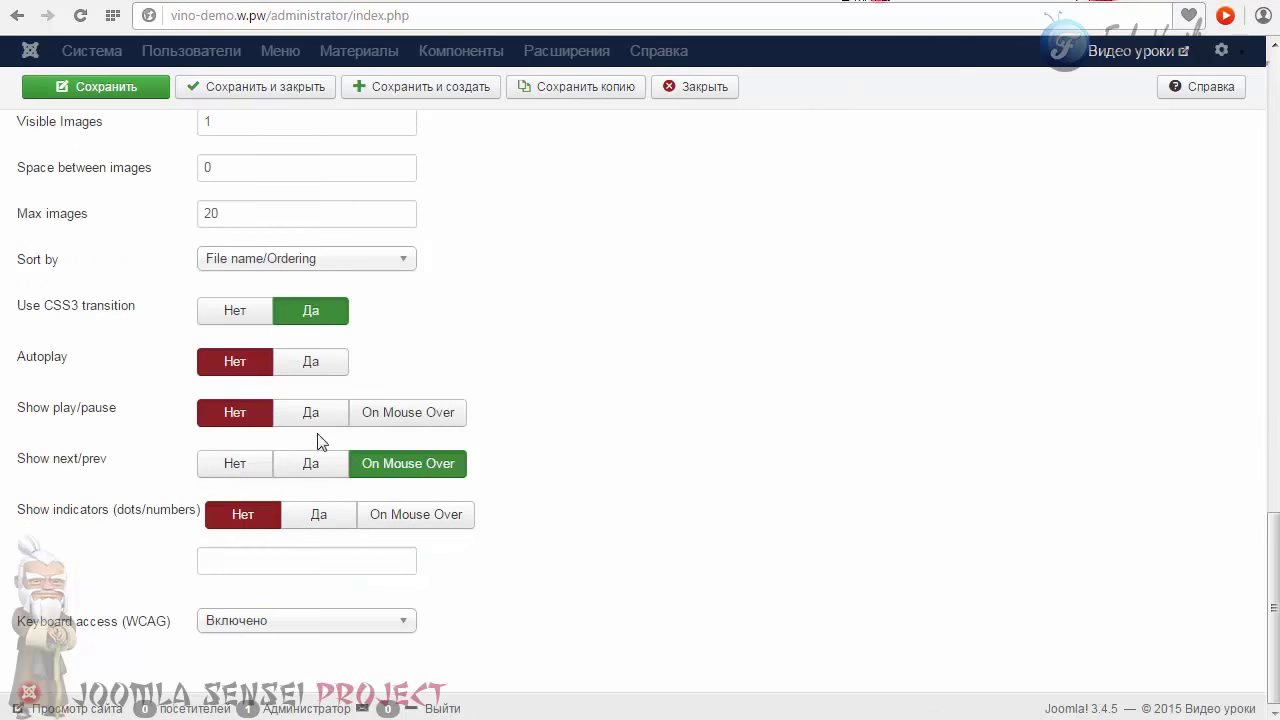
left_click(310, 463)
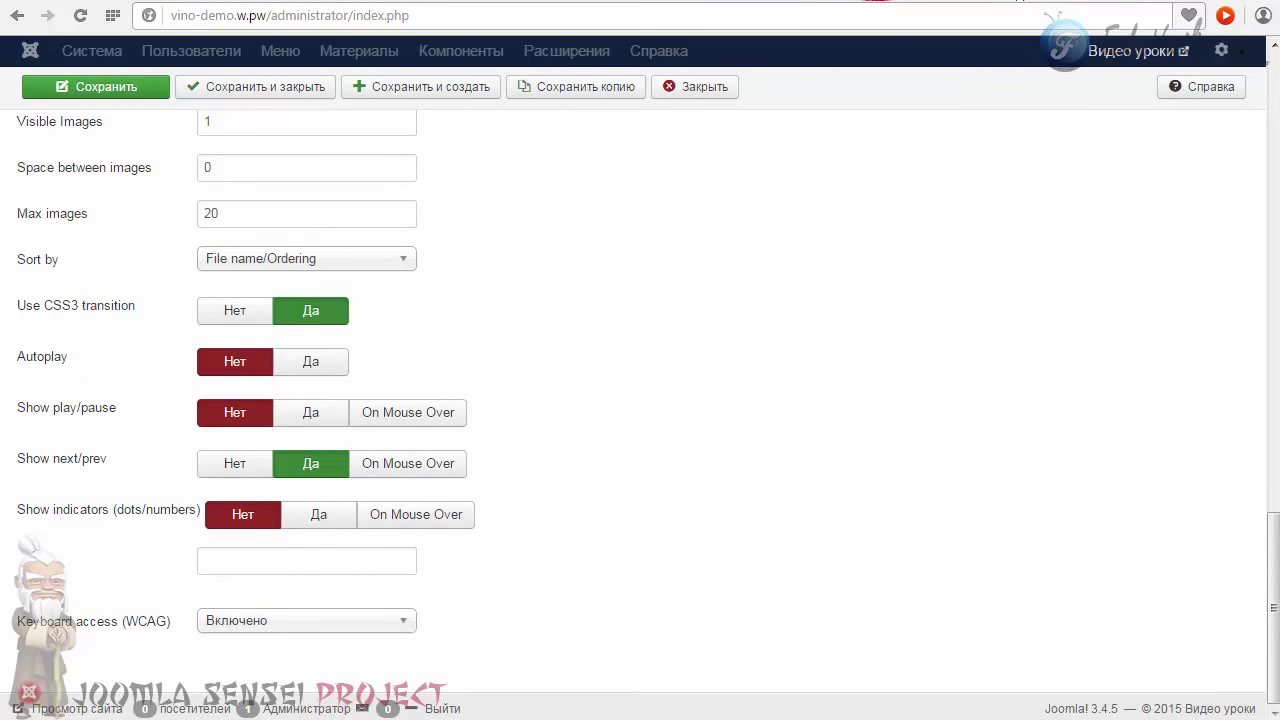
left_click(65, 88)
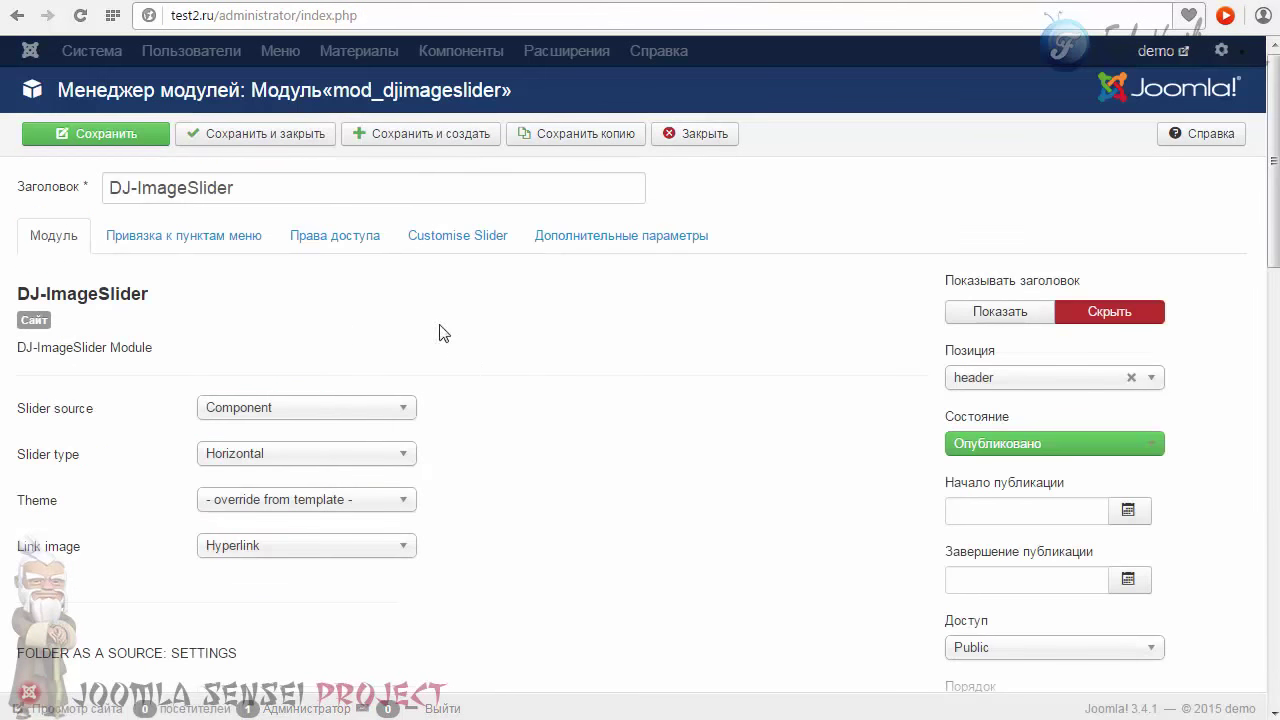
Match the demo module's Description width of 400 in the vino-demo module's Customise Slider settings
left_click(430, 240)
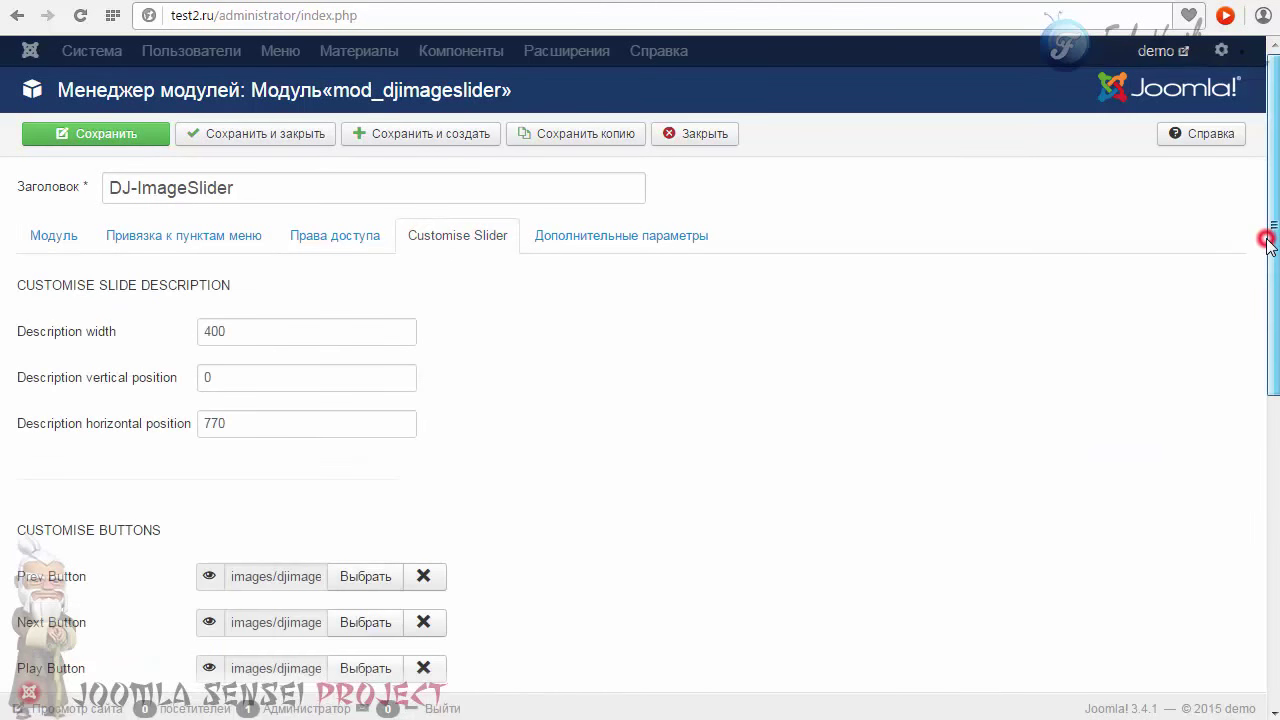
scroll(1262, 240, "down", 2)
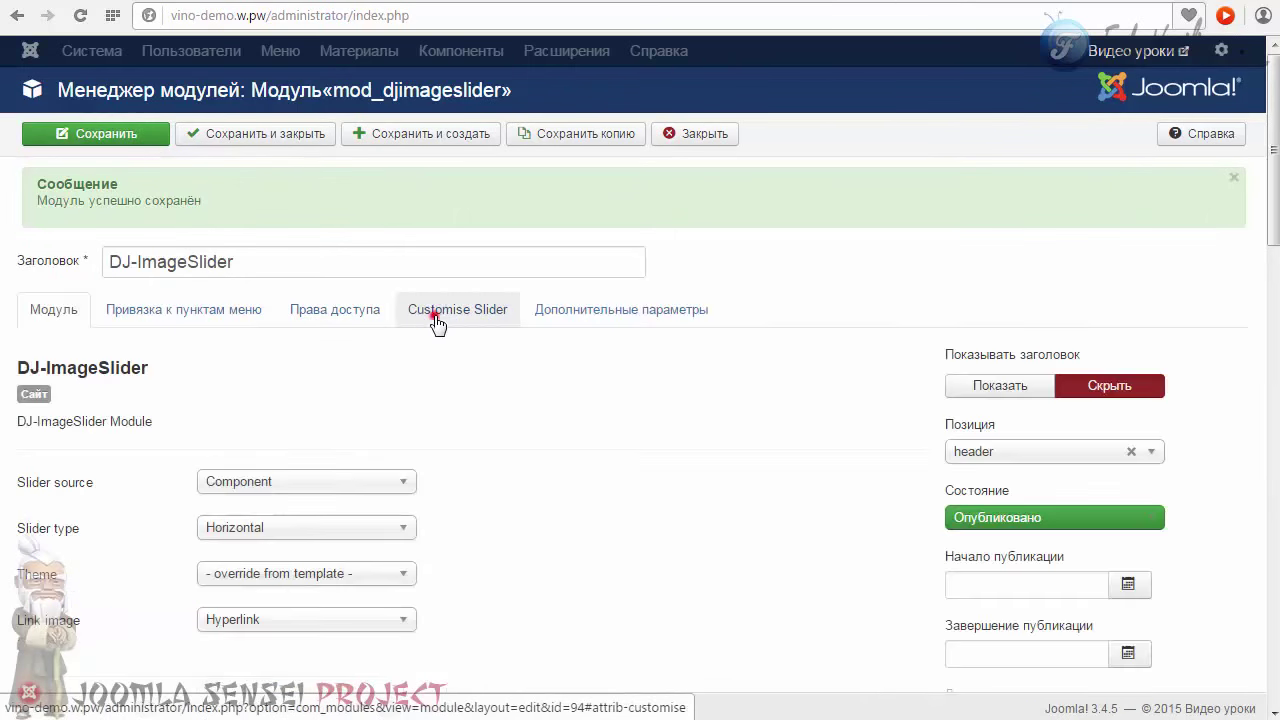
left_click(437, 320)
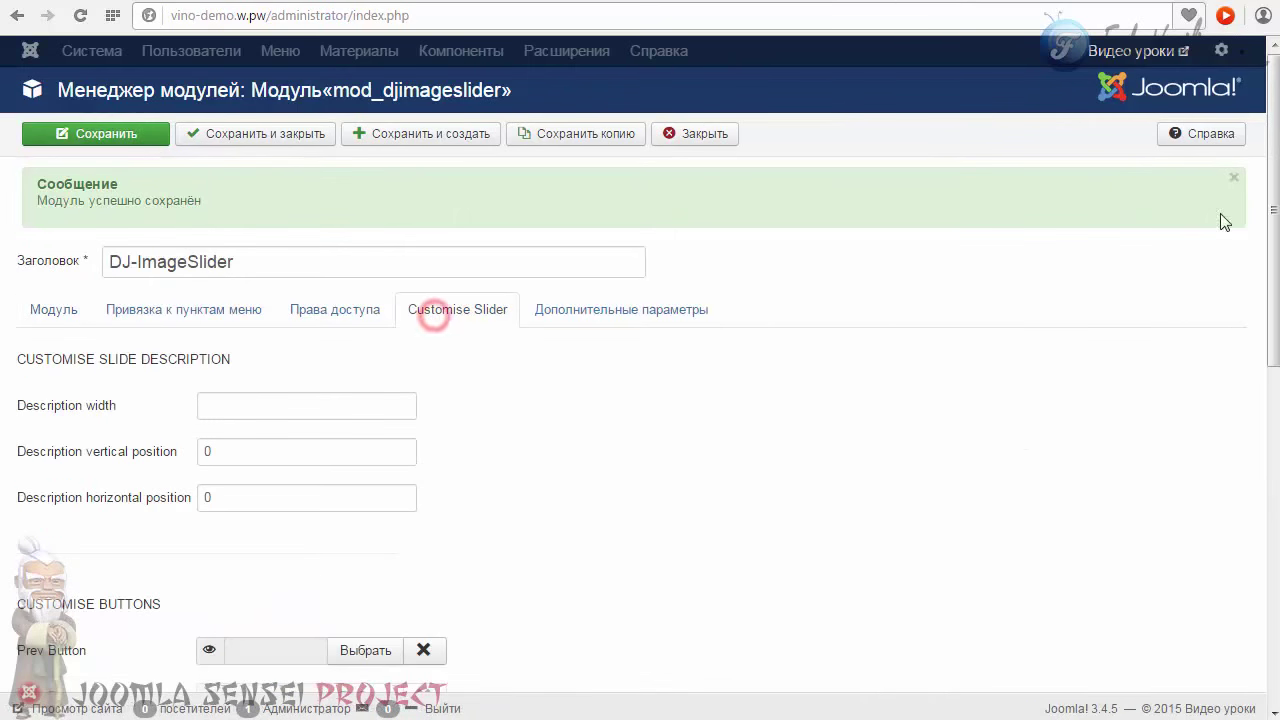
left_click_drag(1268, 205, 1265, 320)
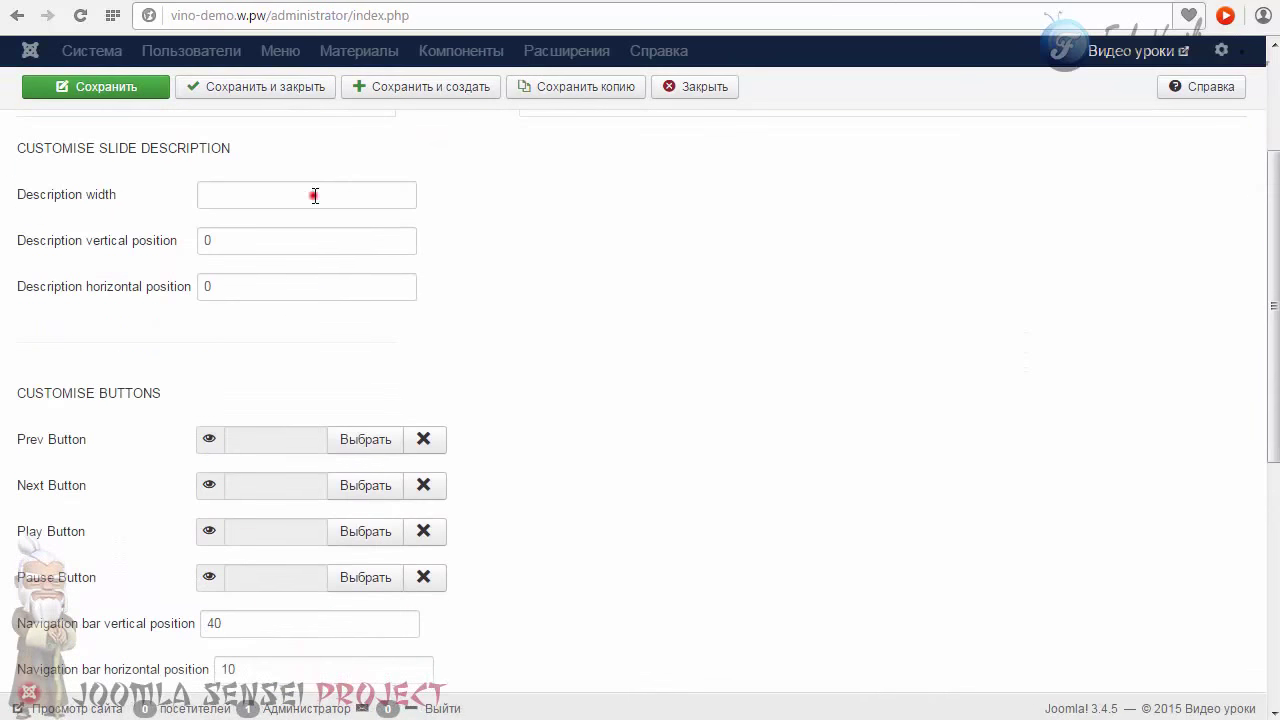
left_click(314, 196)
type("400")
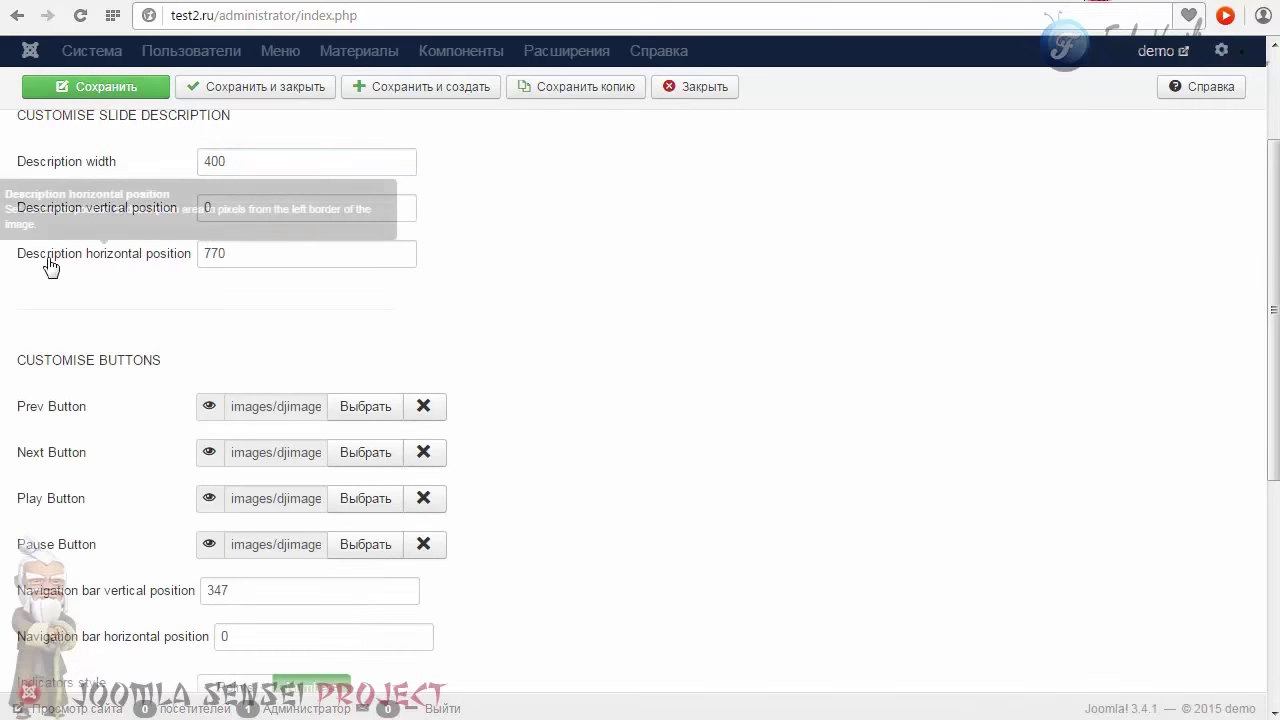
Set the vino-demo module's Description horizontal position to 770, as in the demo module
mouse_move(94, 270)
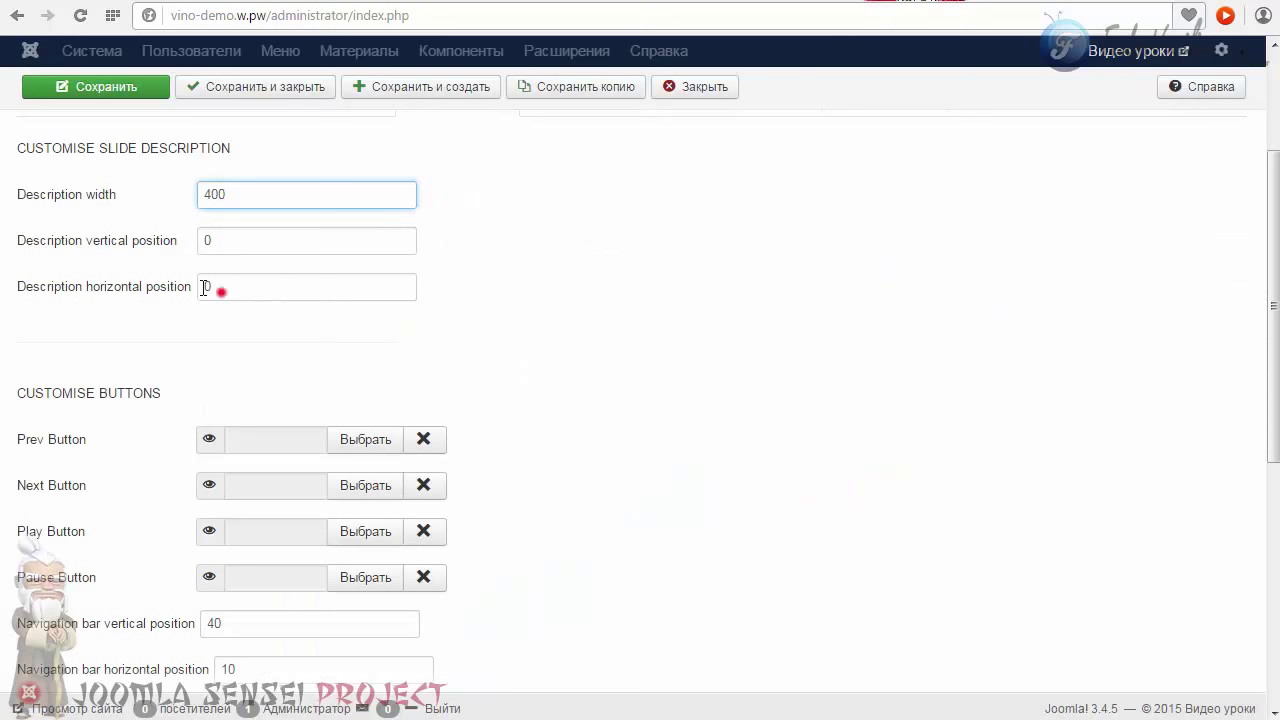
double_click(205, 288)
mouse_move(134, 294)
type("770")
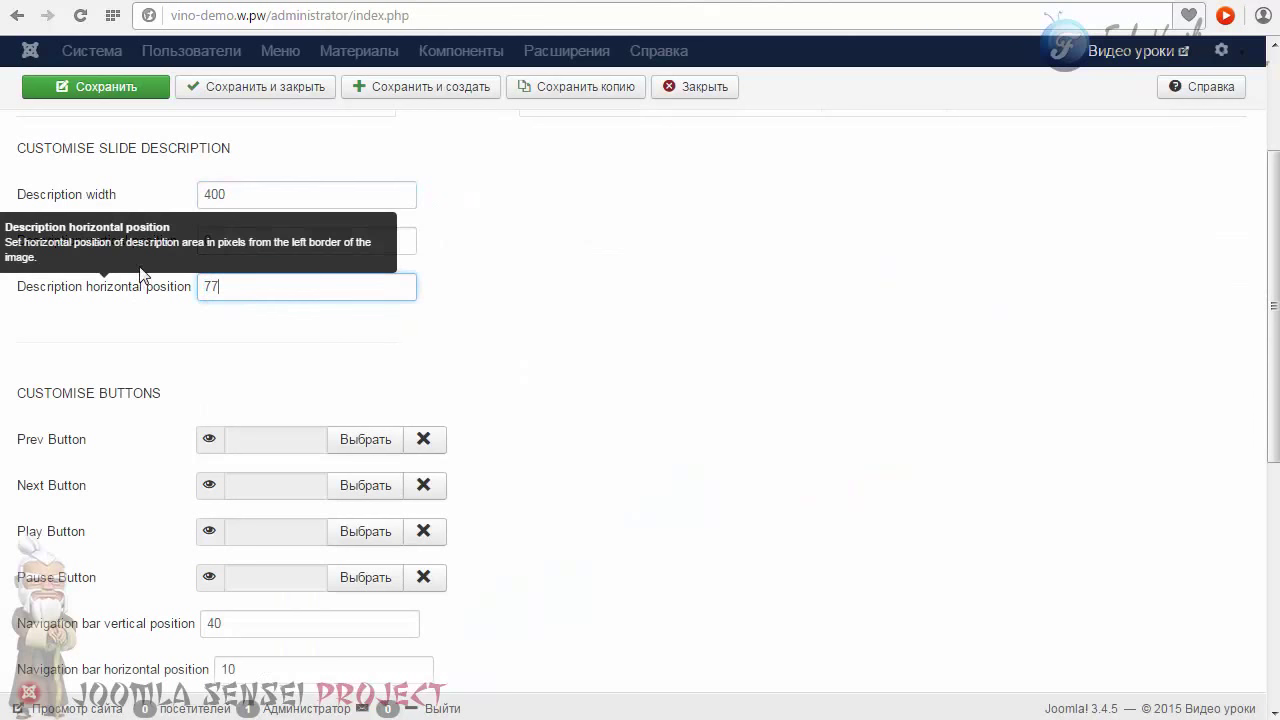
left_click(655, 259)
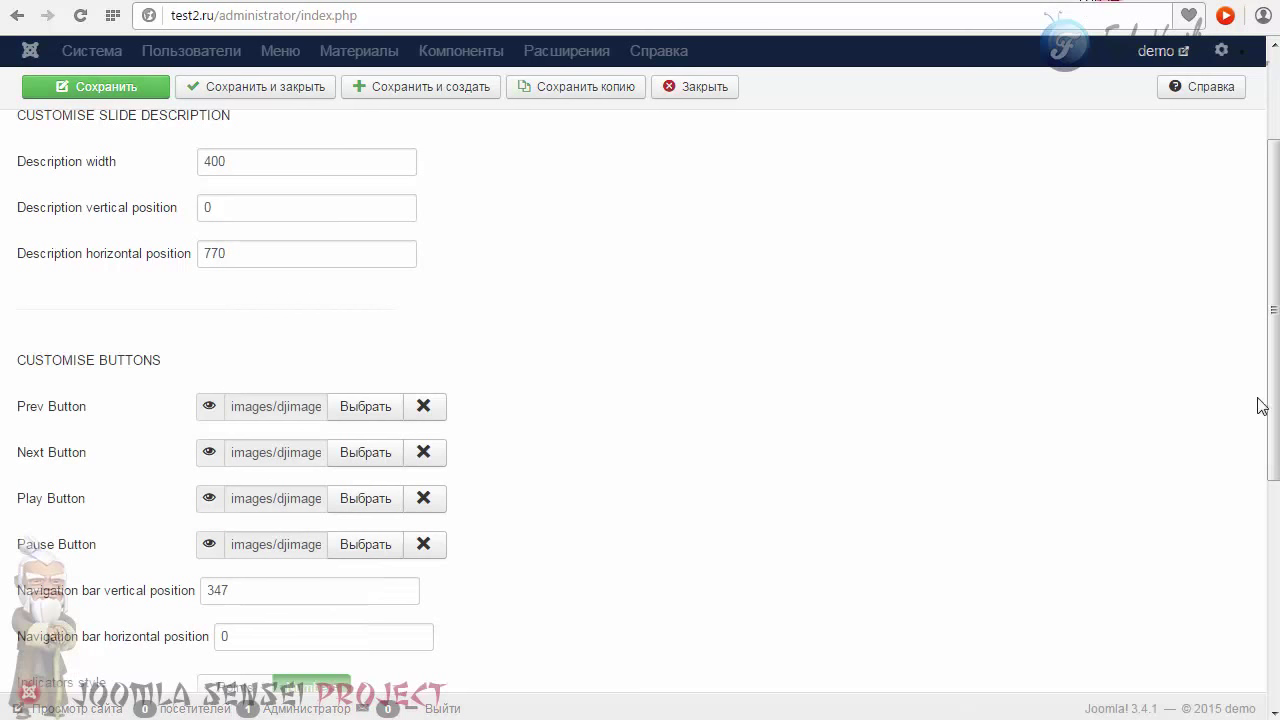
Try the slider's next and previous arrows on the test2.ru demo home page
scroll(1260, 405, "down", 1)
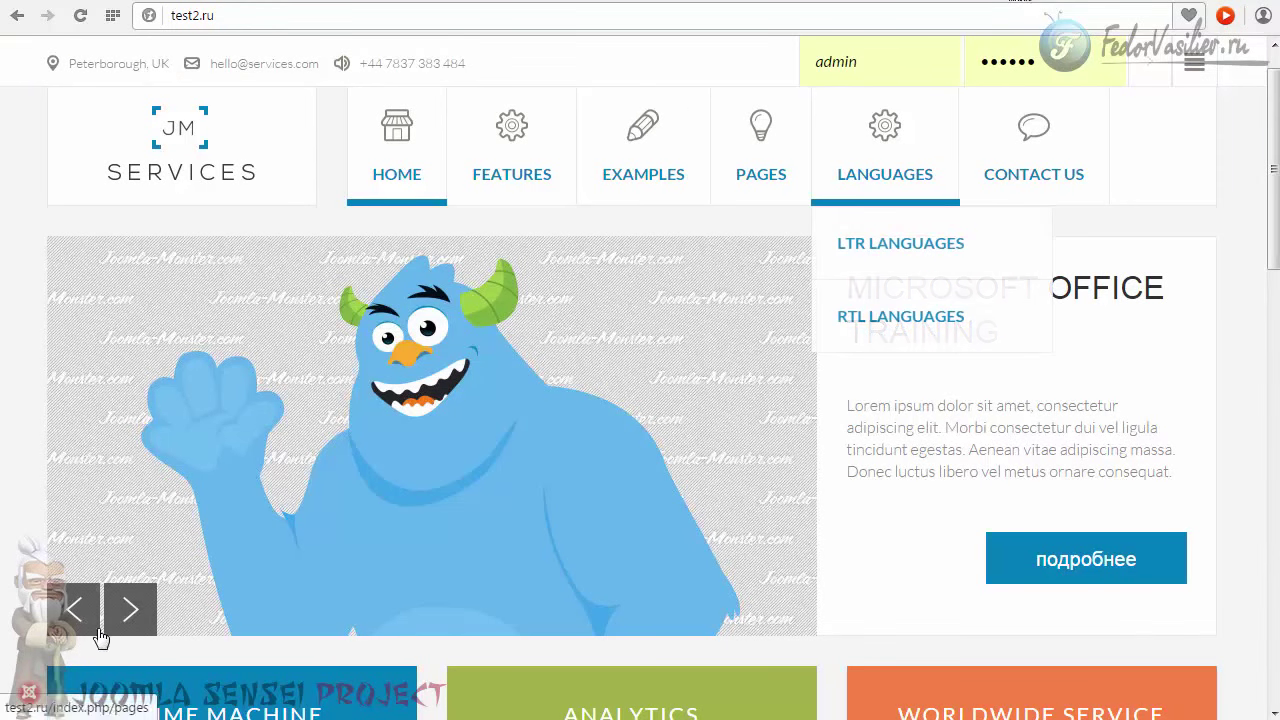
left_click(131, 610)
left_click(135, 613)
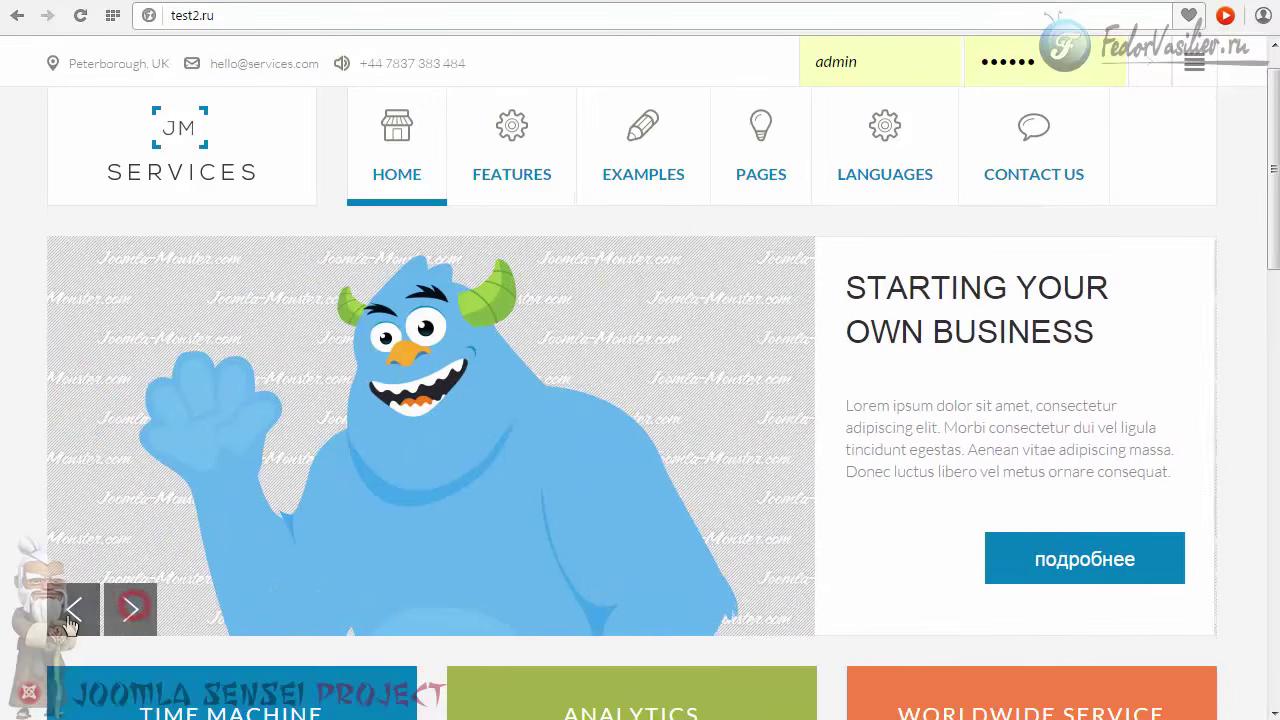
left_click(75, 608)
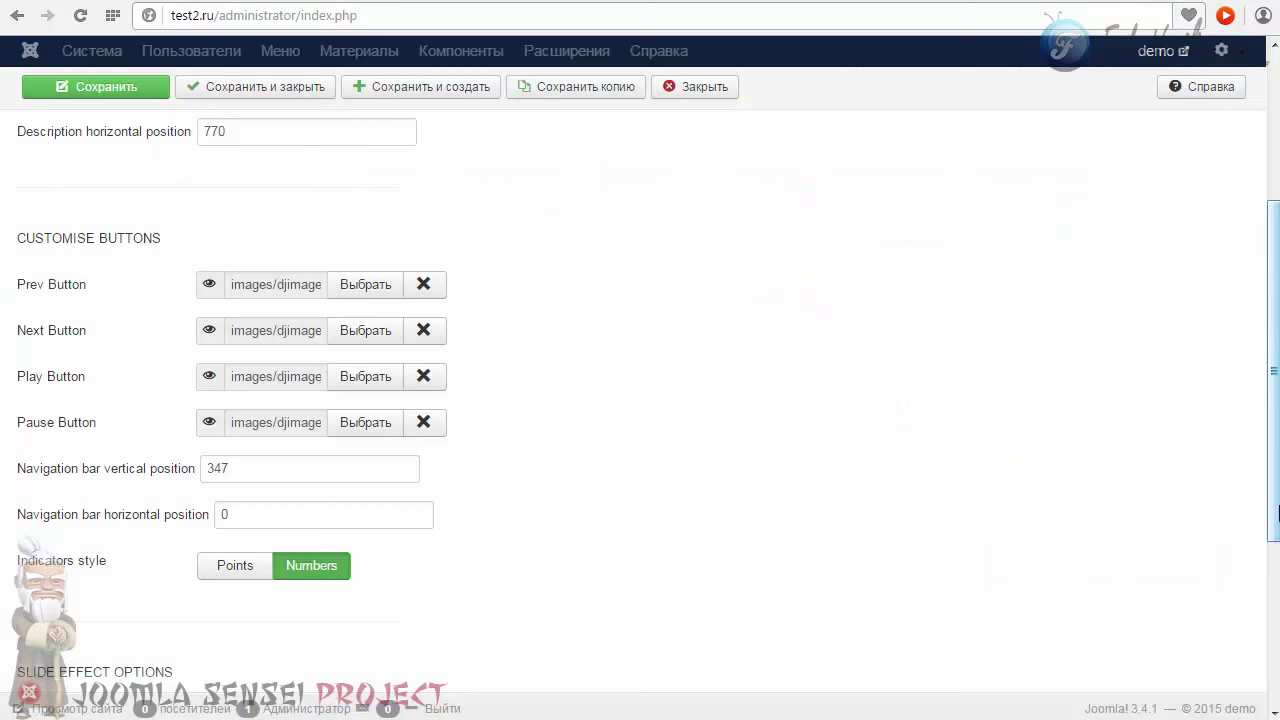
Match the demo's navigation settings in the vino-demo module: vertical position 347, horizontal position 0 and Indicators style Numbers
scroll(113, 238, "down", 3)
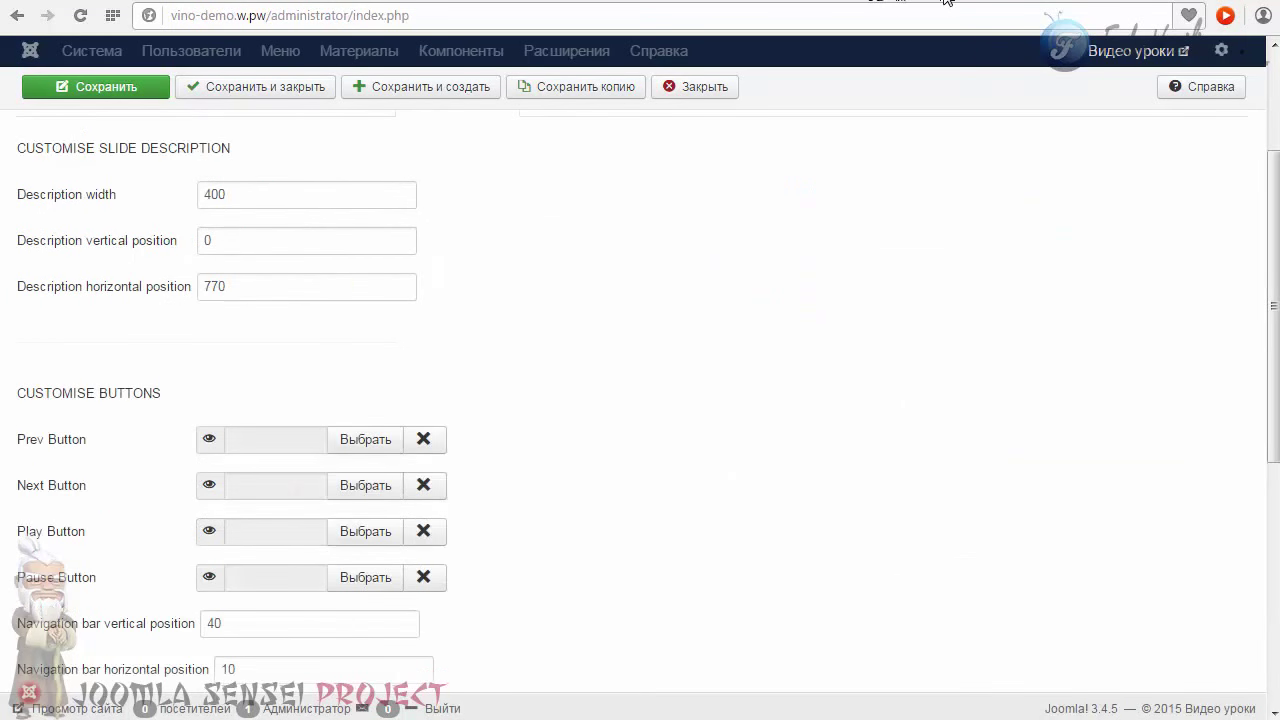
scroll(277, 300, "down", 3)
double_click(276, 299)
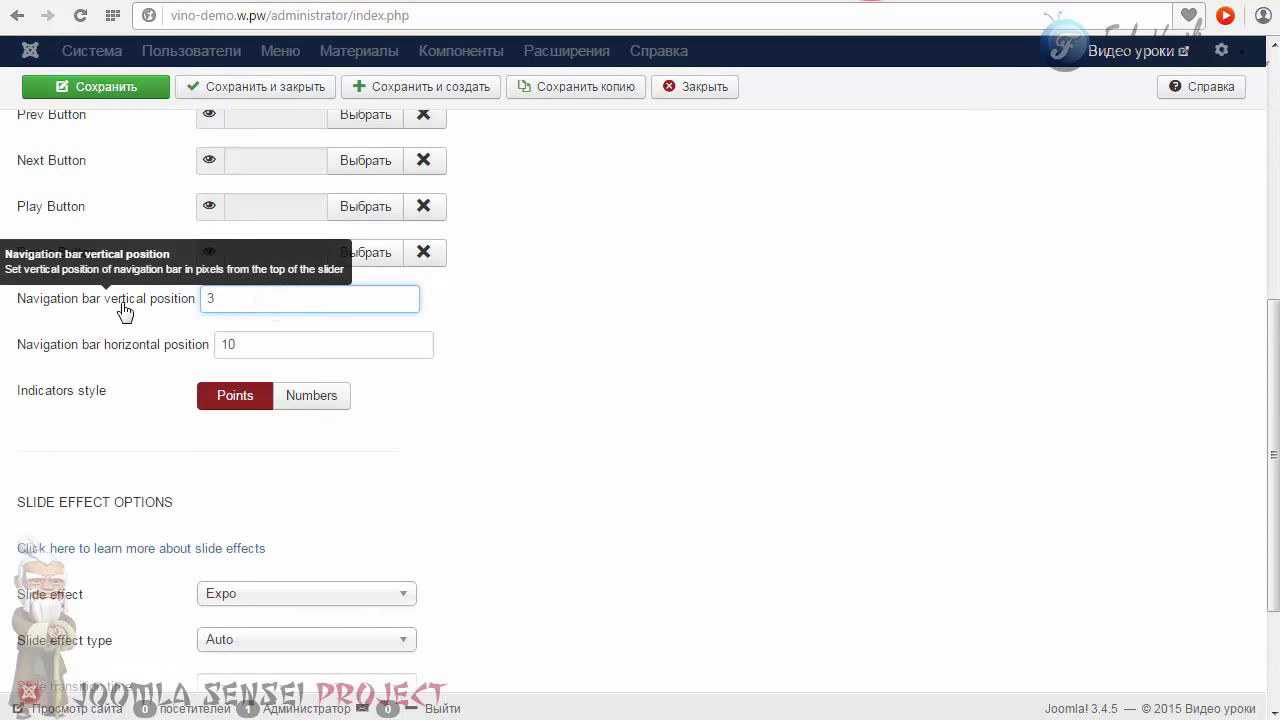
type("344")
double_click(252, 346)
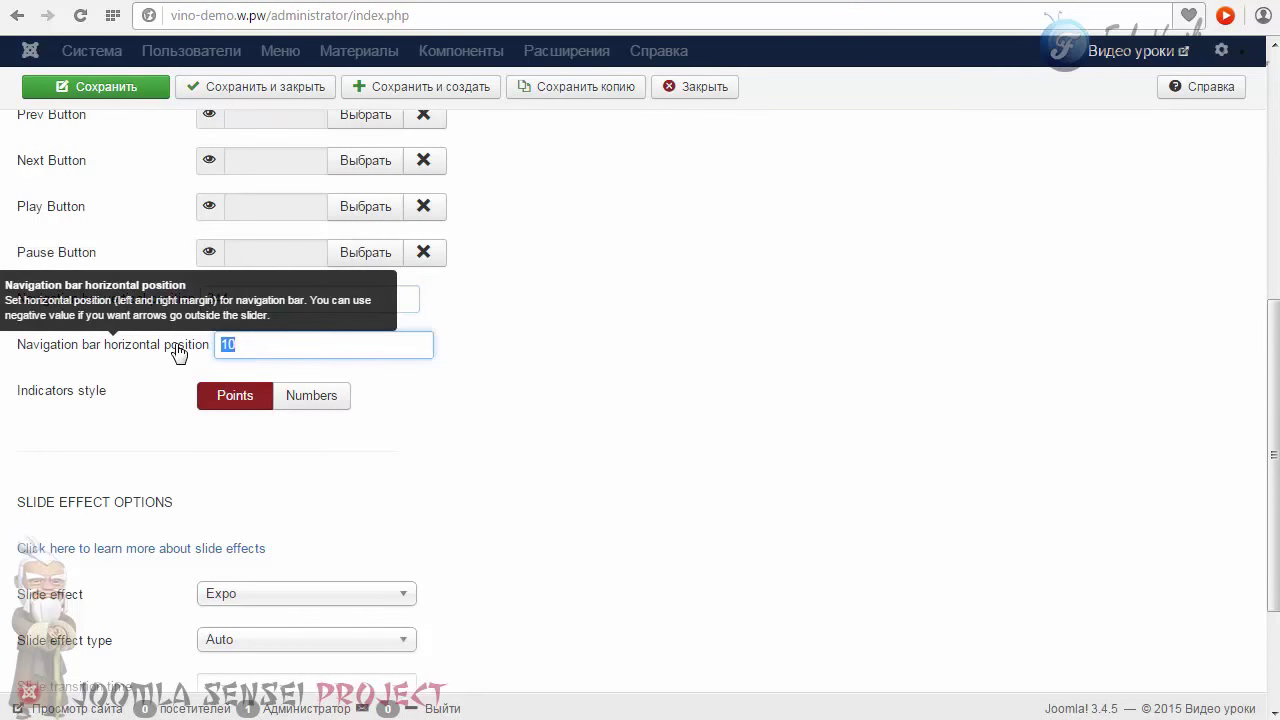
type("0")
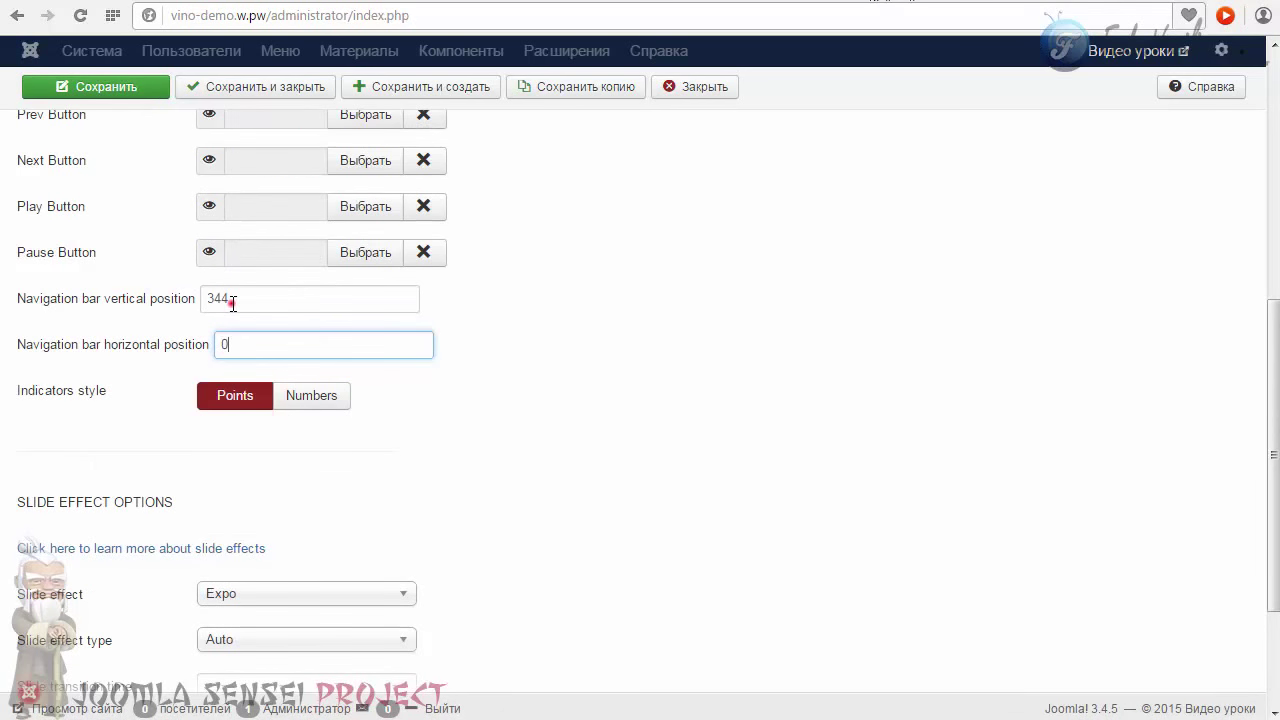
left_click(232, 300)
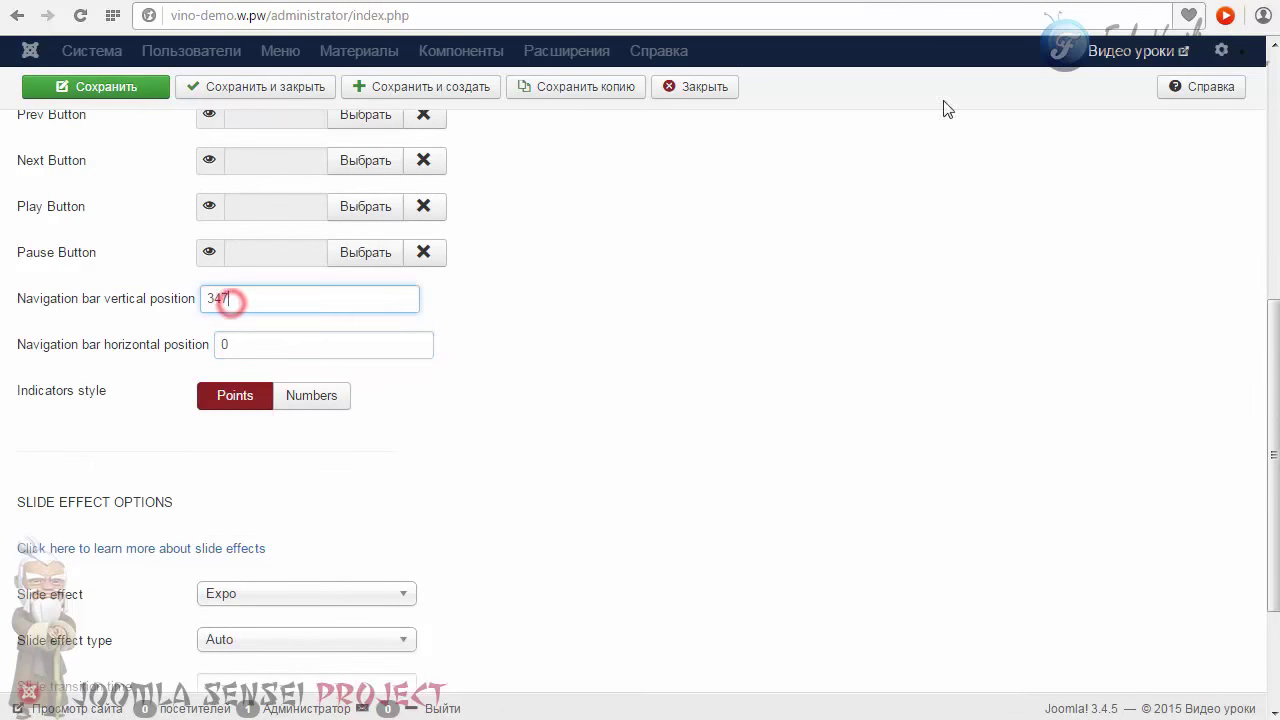
key("BackSpace")
type("7")
left_click(316, 399)
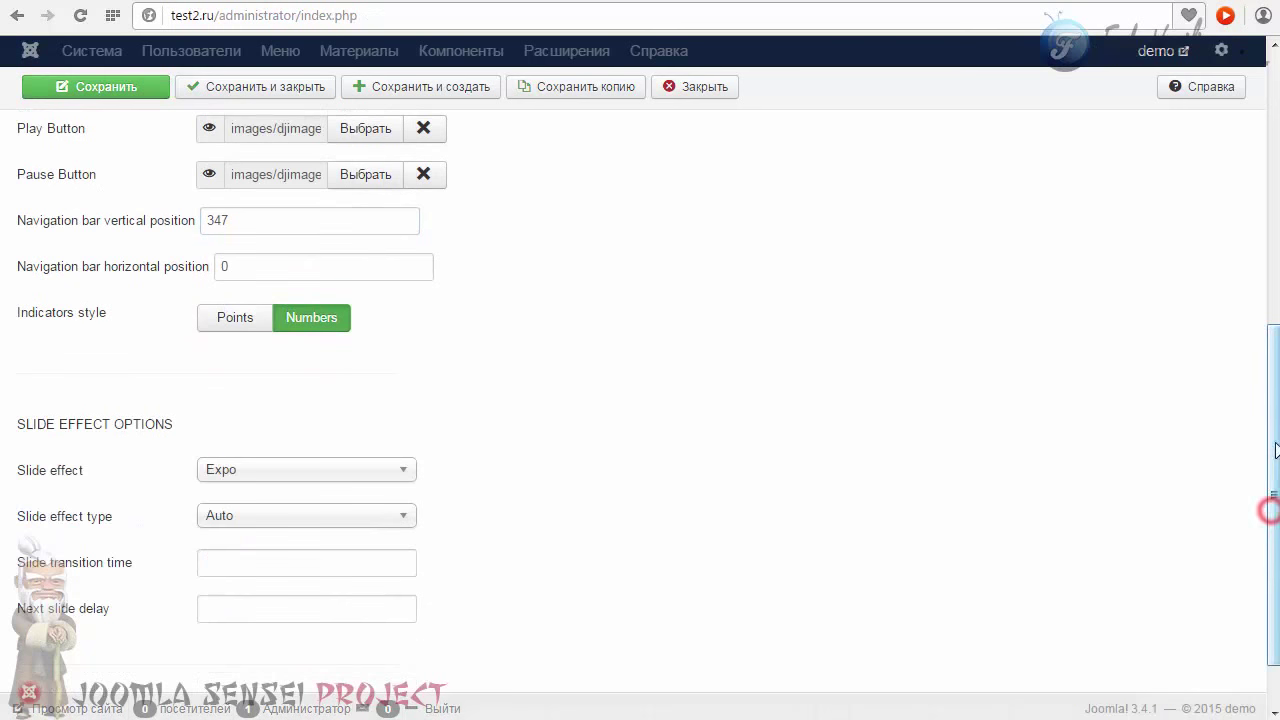
Compare the slide effect options and Preload delay time of the demo module with the vino-demo module
left_click_drag(1275, 450, 1275, 487)
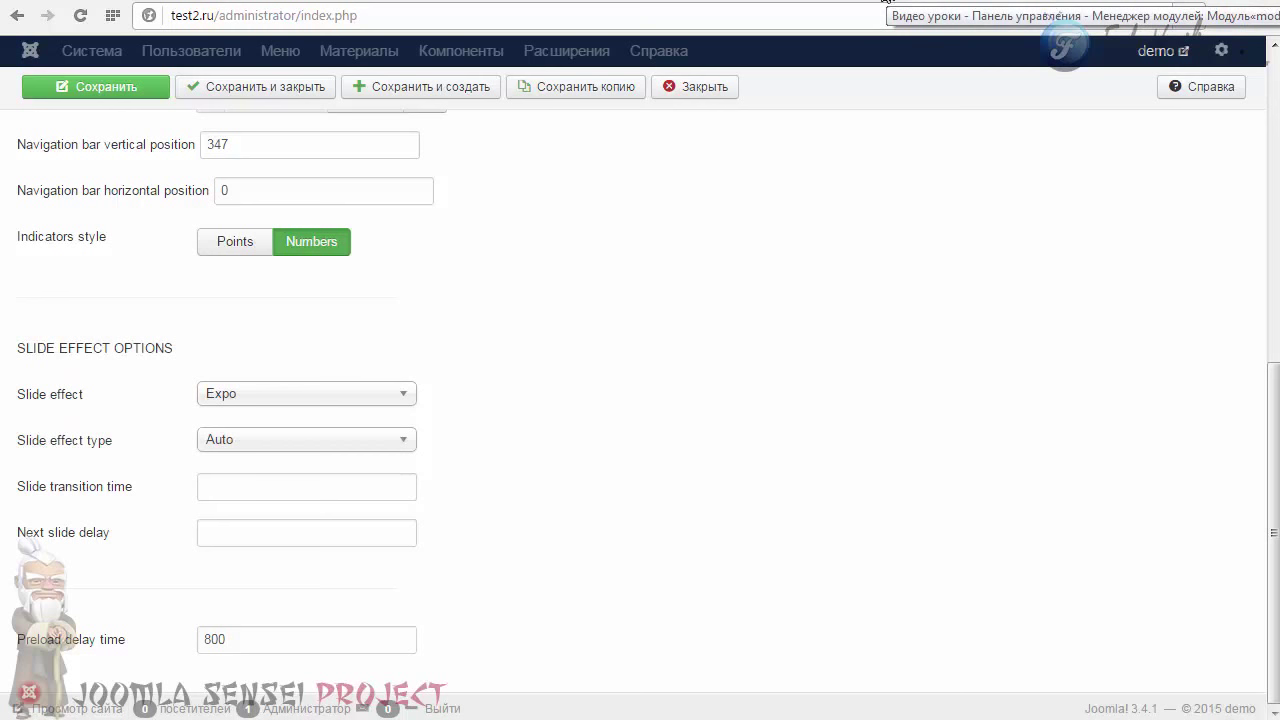
left_click(885, 3)
key("ctrl+Tab")
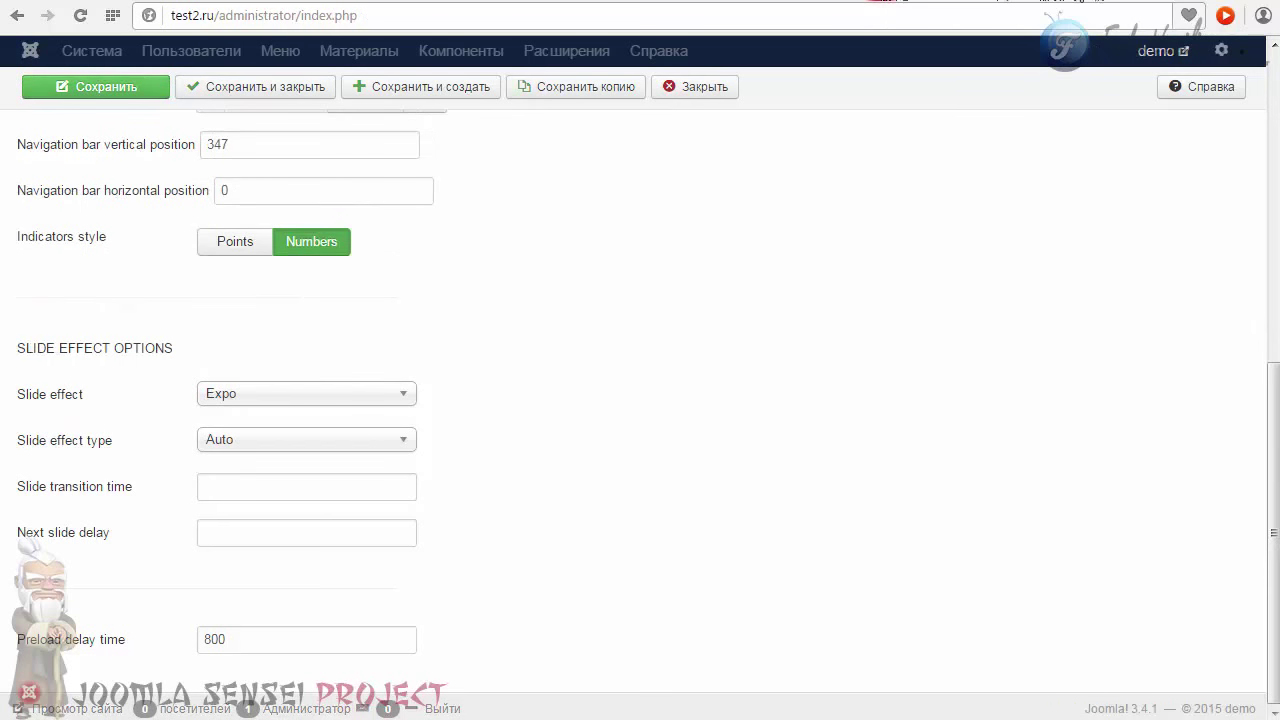
left_click(861, 2)
key("ctrl+Tab")
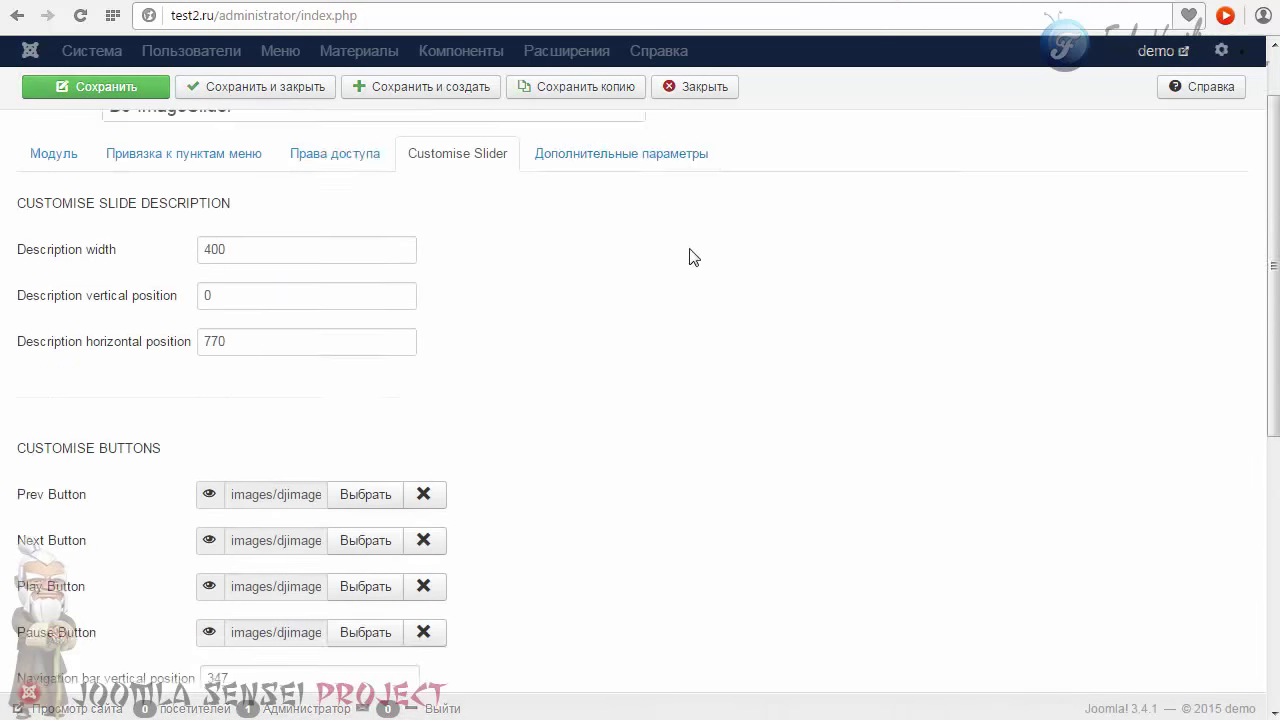
Copy the CSS class suffix "slider1-ms blank-ms" from the demo module's additional parameters
scroll(680, 254, "up", 3)
left_click(628, 240)
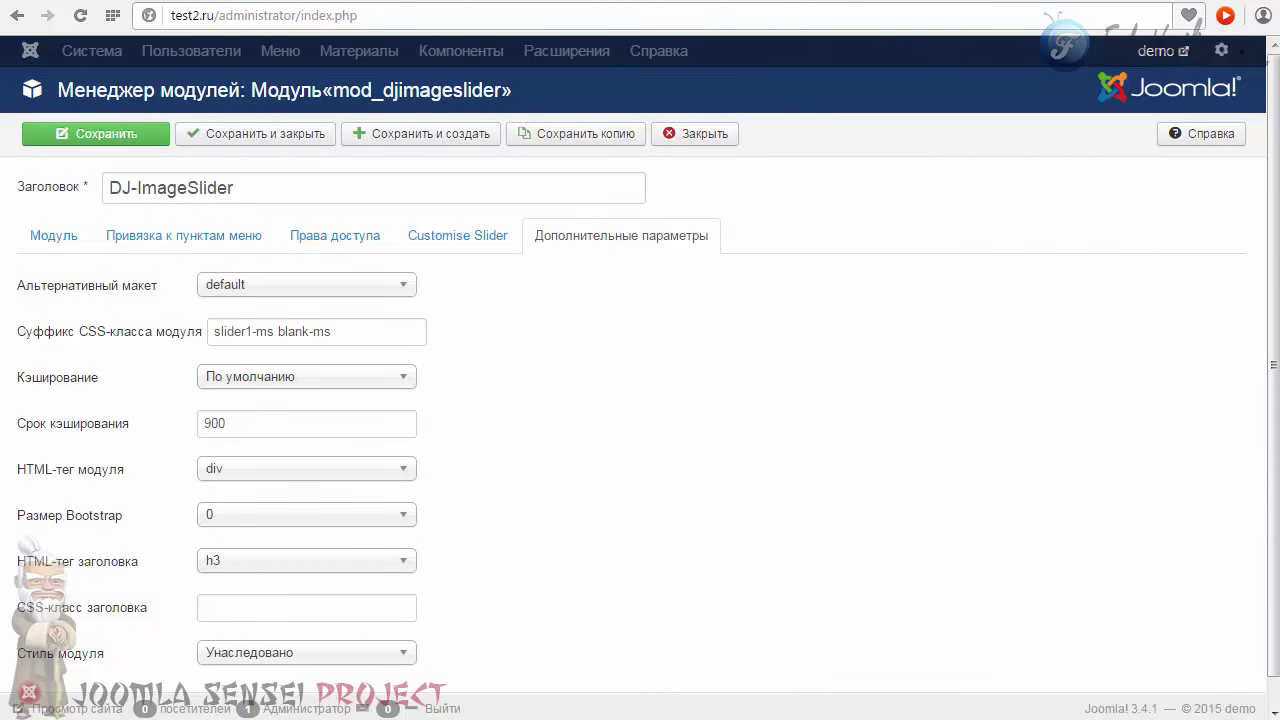
scroll(27, 312, "down", 1)
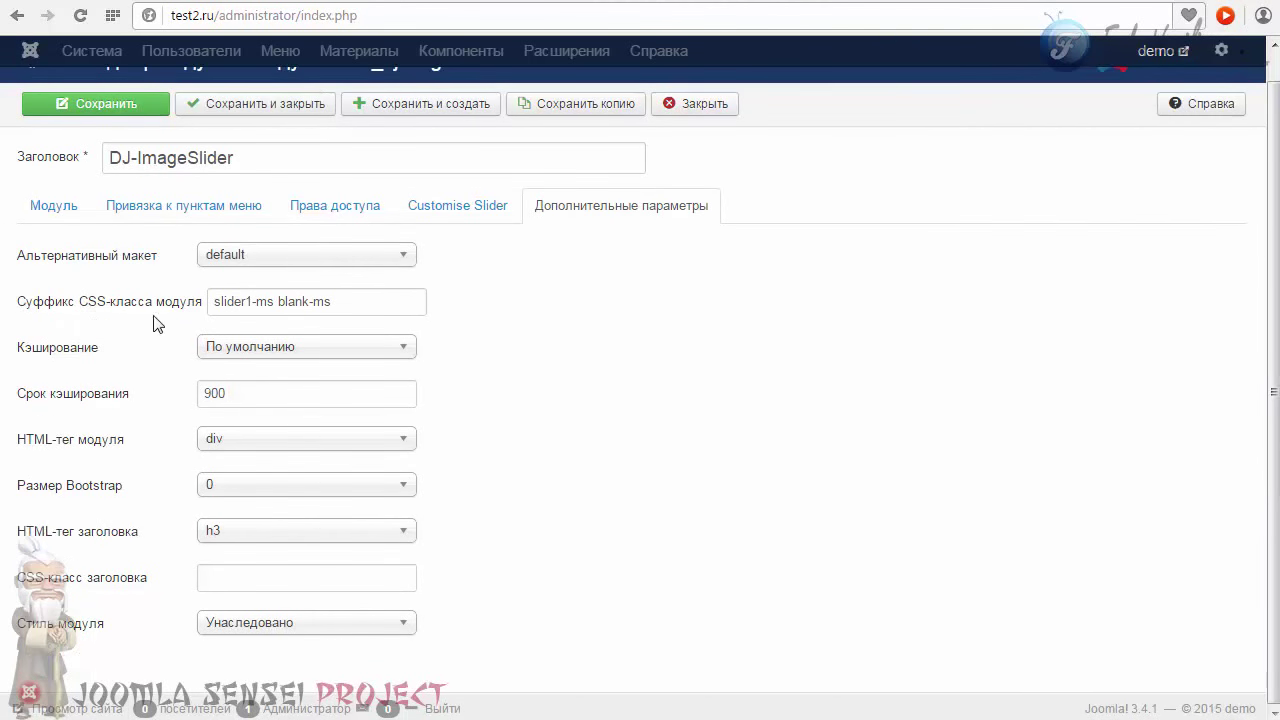
left_click_drag(321, 305, 212, 304)
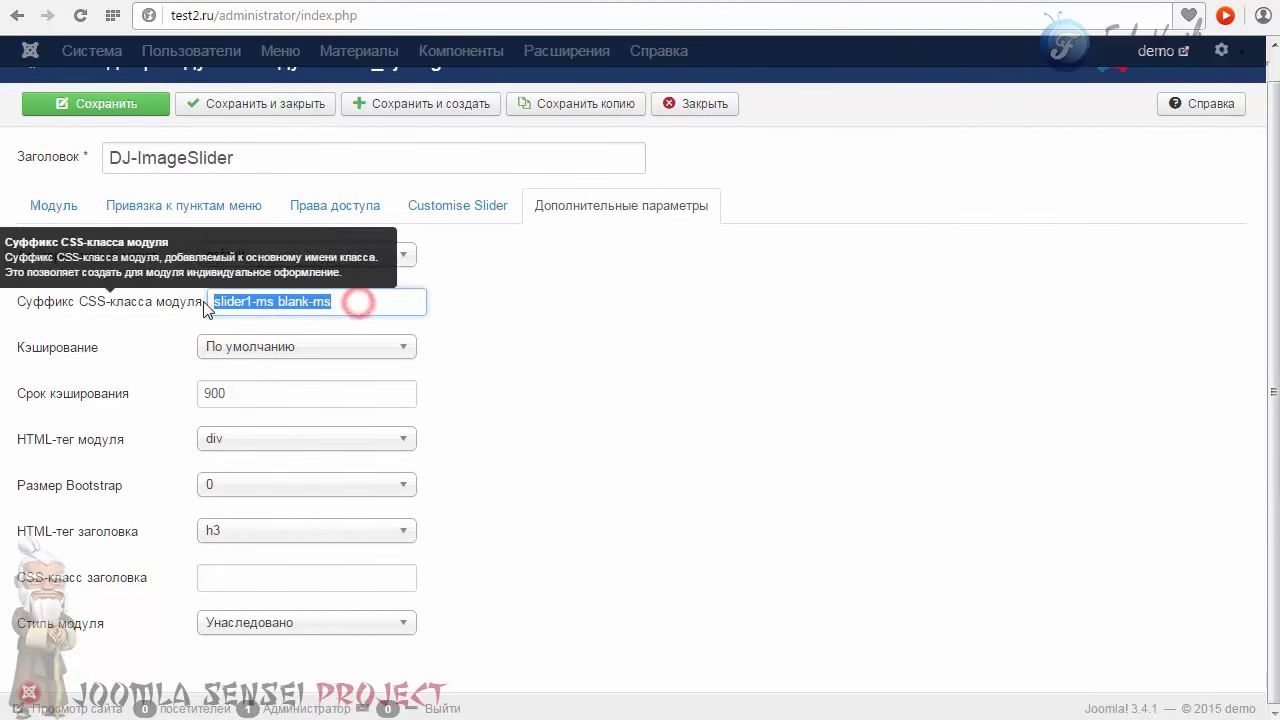
right_click(210, 302)
left_click(330, 436)
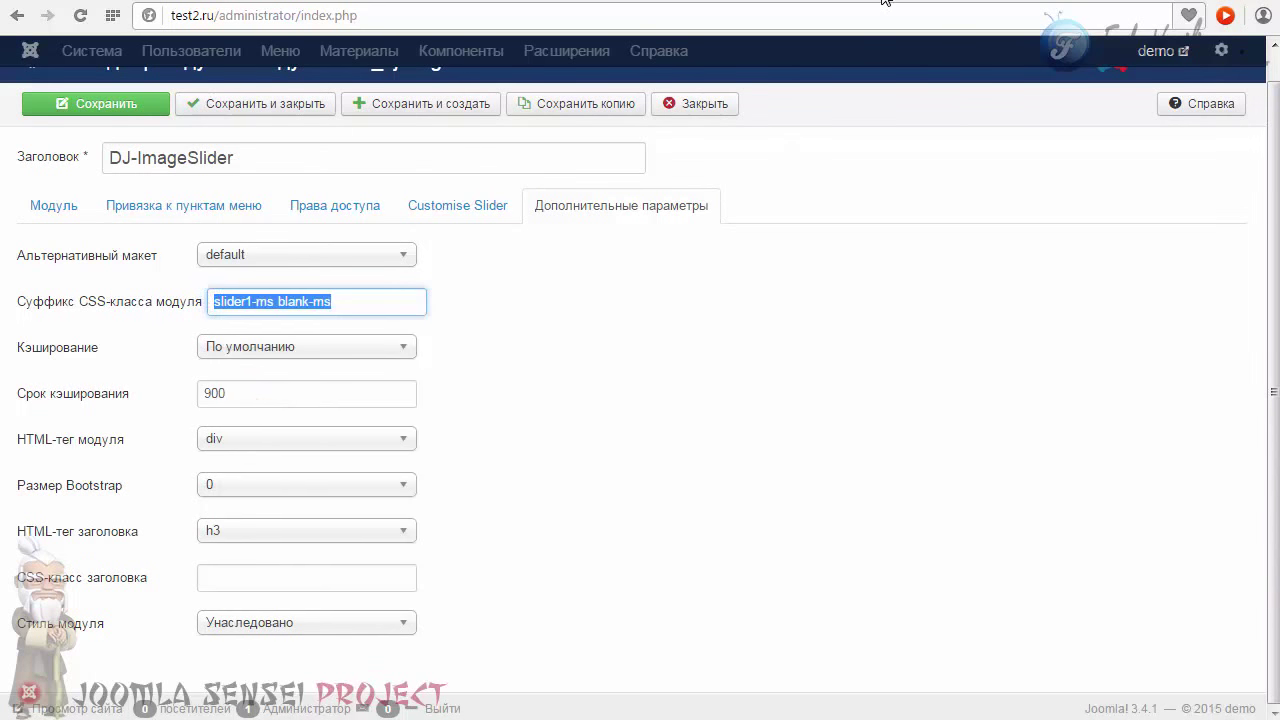
Paste "slider1-ms blank-ms" as the vino-demo module's CSS class suffix and save the module
key("ctrl+Tab")
left_click(249, 302)
right_click(247, 304)
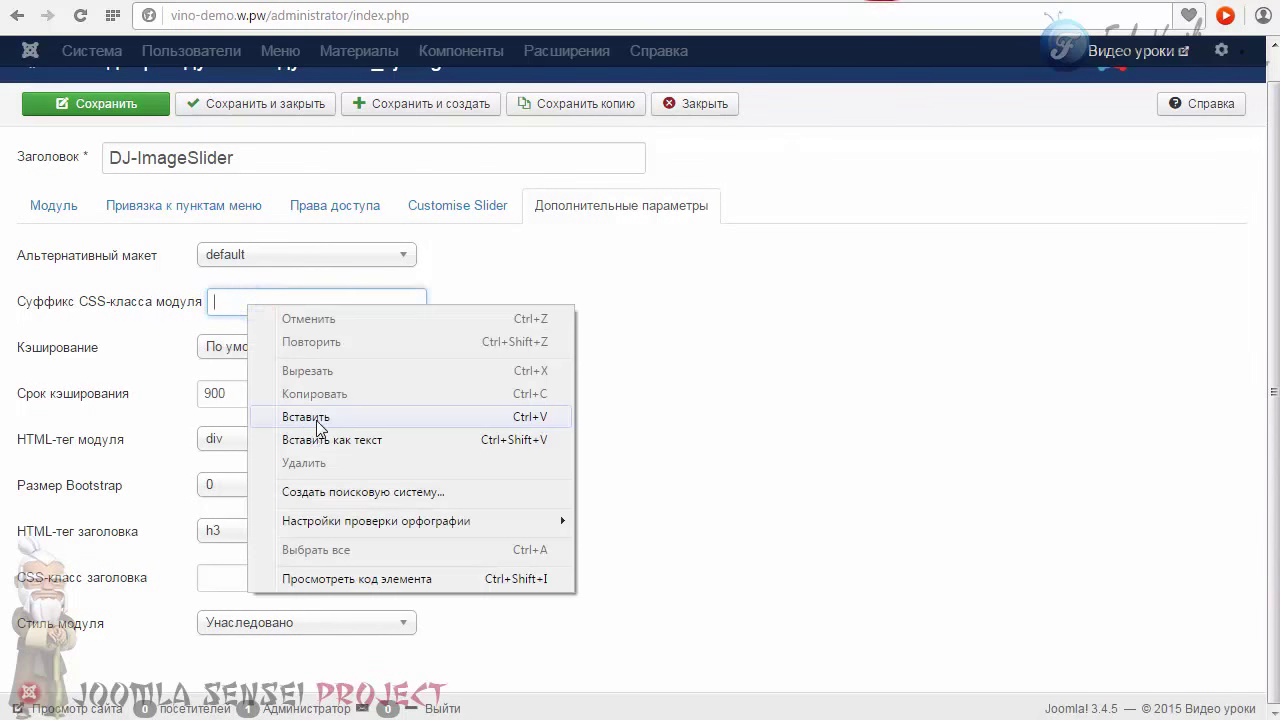
left_click(293, 427)
left_click(105, 104)
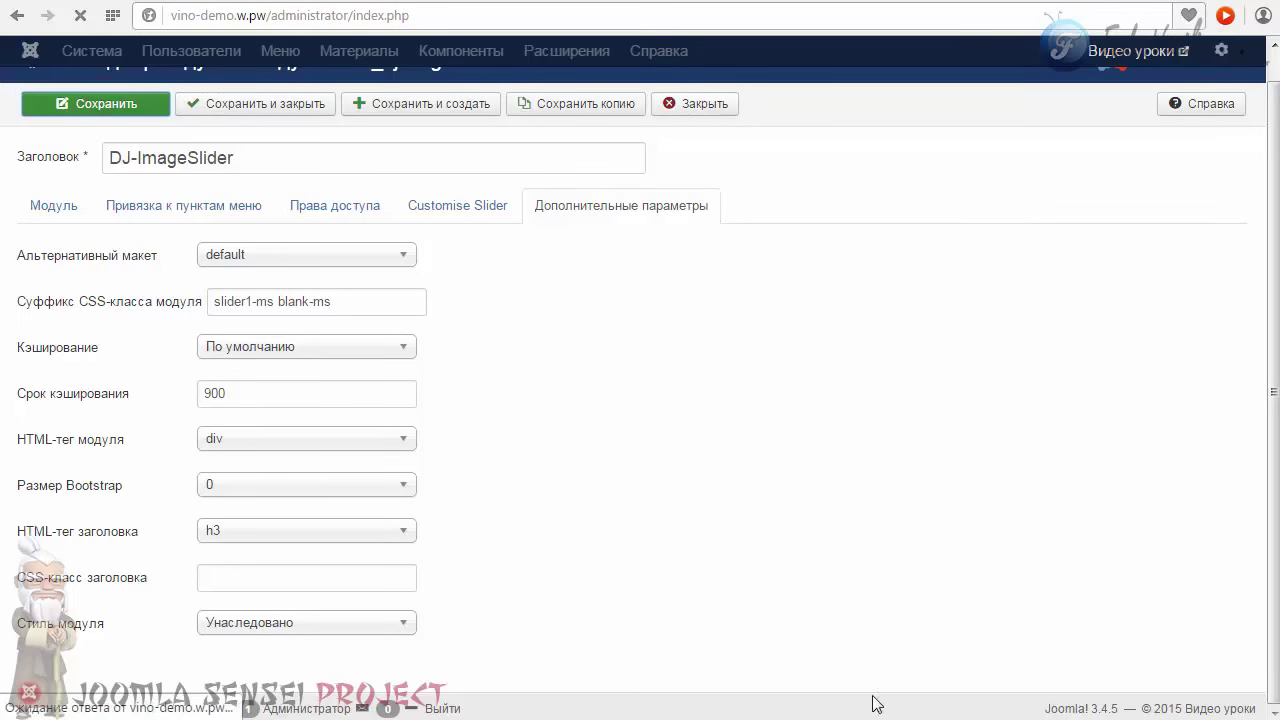
Compare the vino-demo header slider with the test2.ru demo, checking its description text and the previous and next arrows
key("ctrl+Tab")
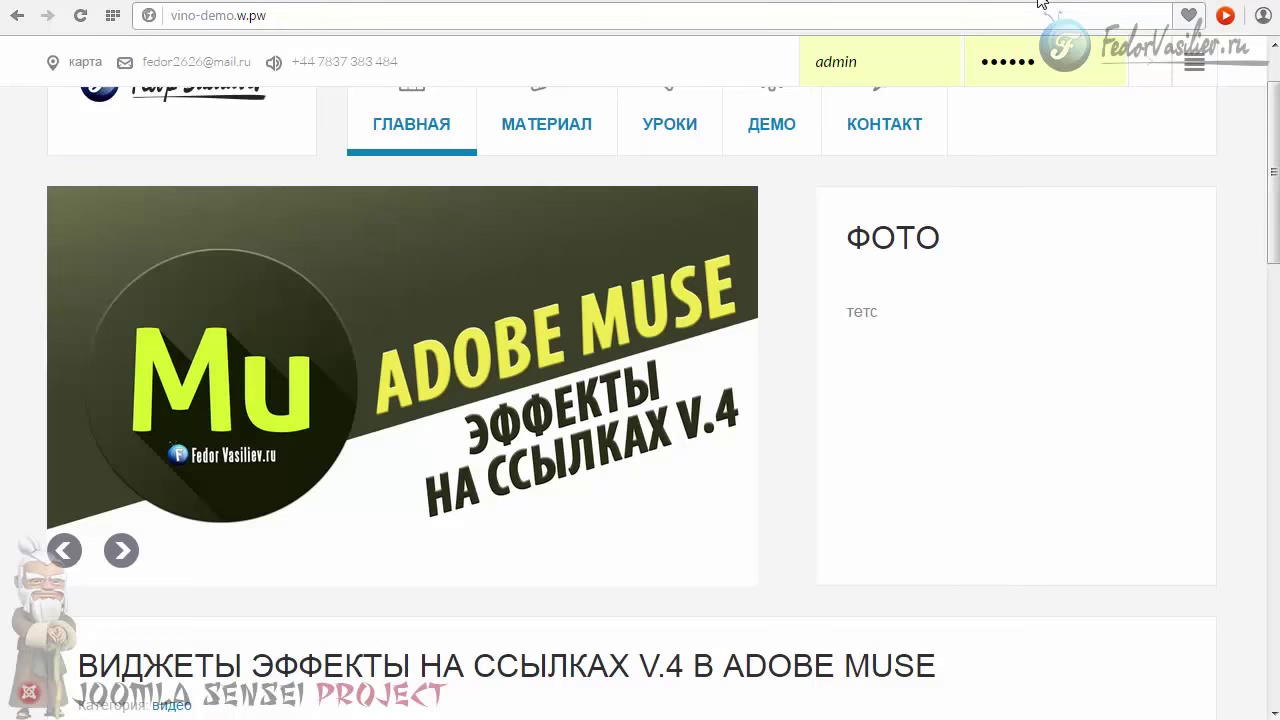
key("ctrl+Tab")
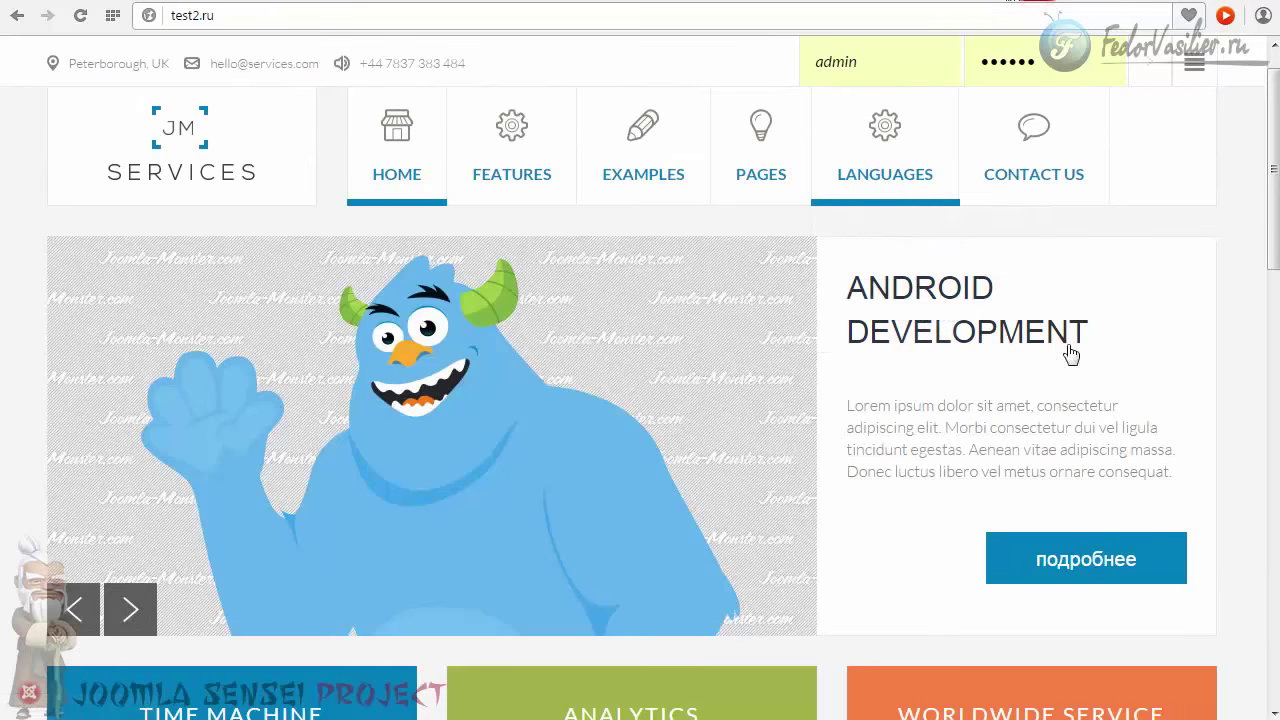
key("ctrl+Tab")
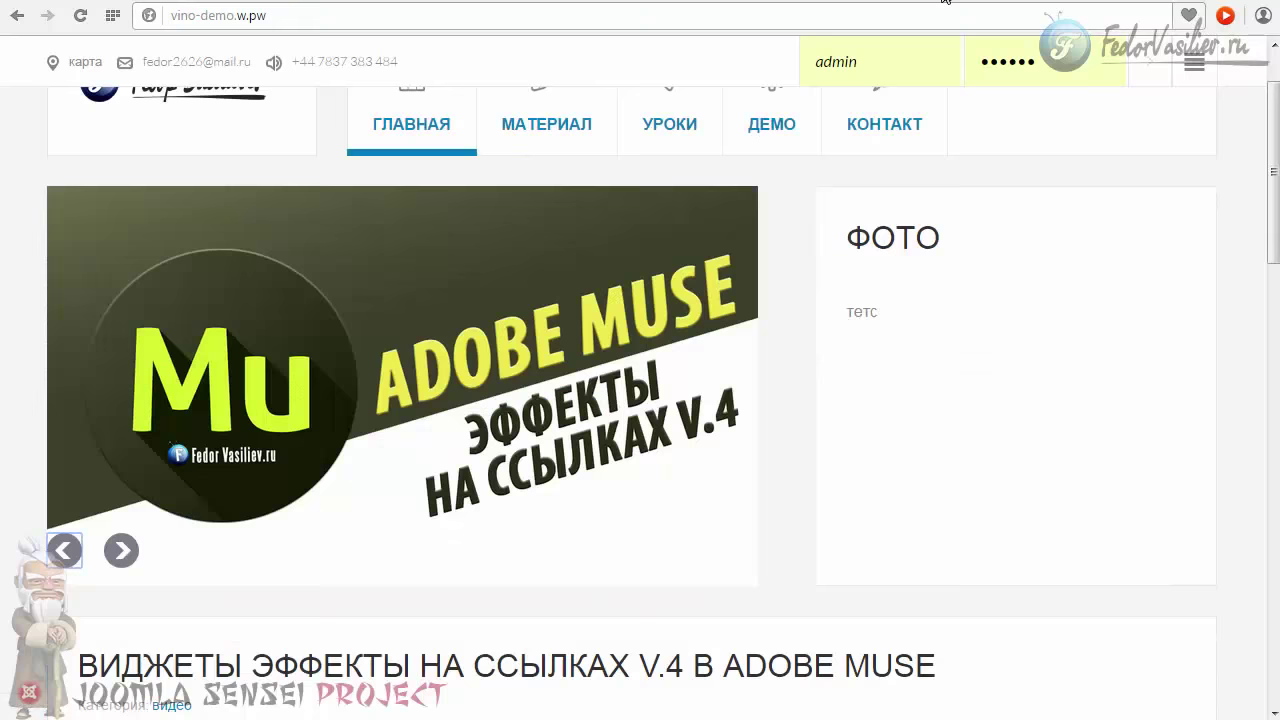
left_click_drag(886, 314, 823, 311)
left_click(854, 311)
left_click(860, 314)
left_click(868, 311)
left_click(860, 311)
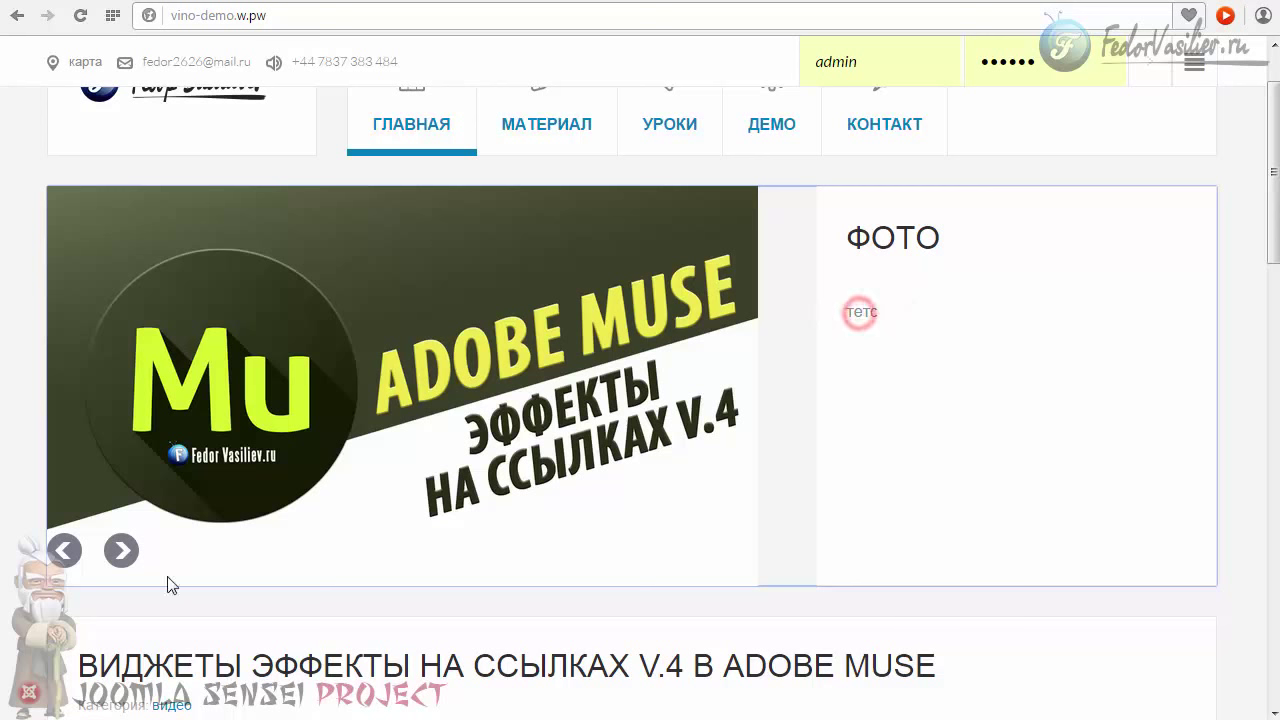
left_click(118, 558)
left_click(65, 556)
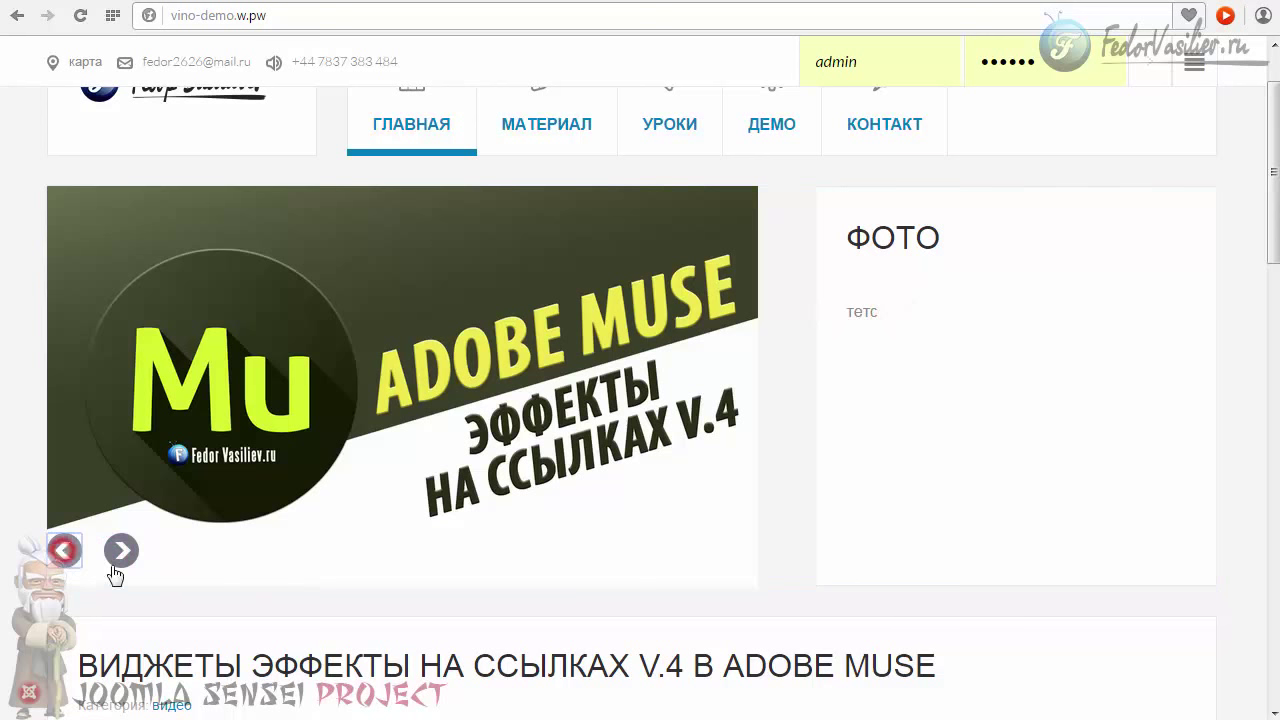
left_click(118, 558)
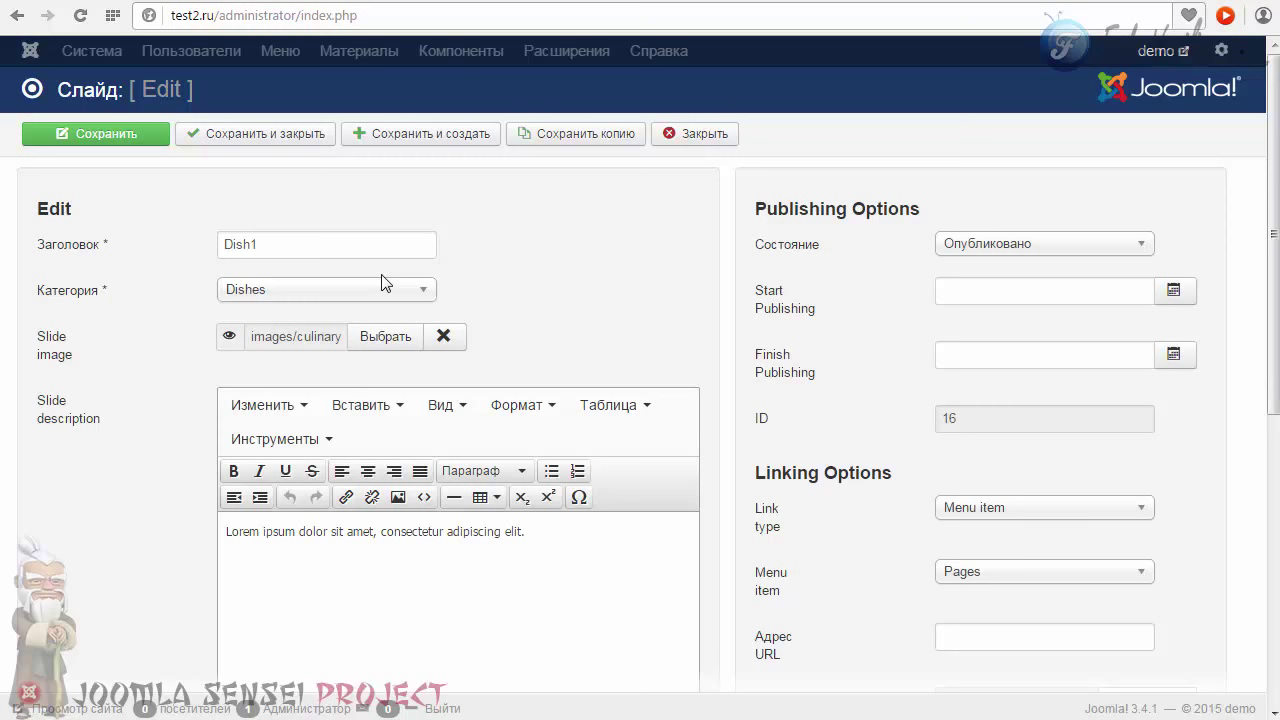
Review the demo's Dish1 slide settings and open the DJ-ImageSlider slides list in the vino-demo administration
left_click_drag(1273, 228, 1272, 332)
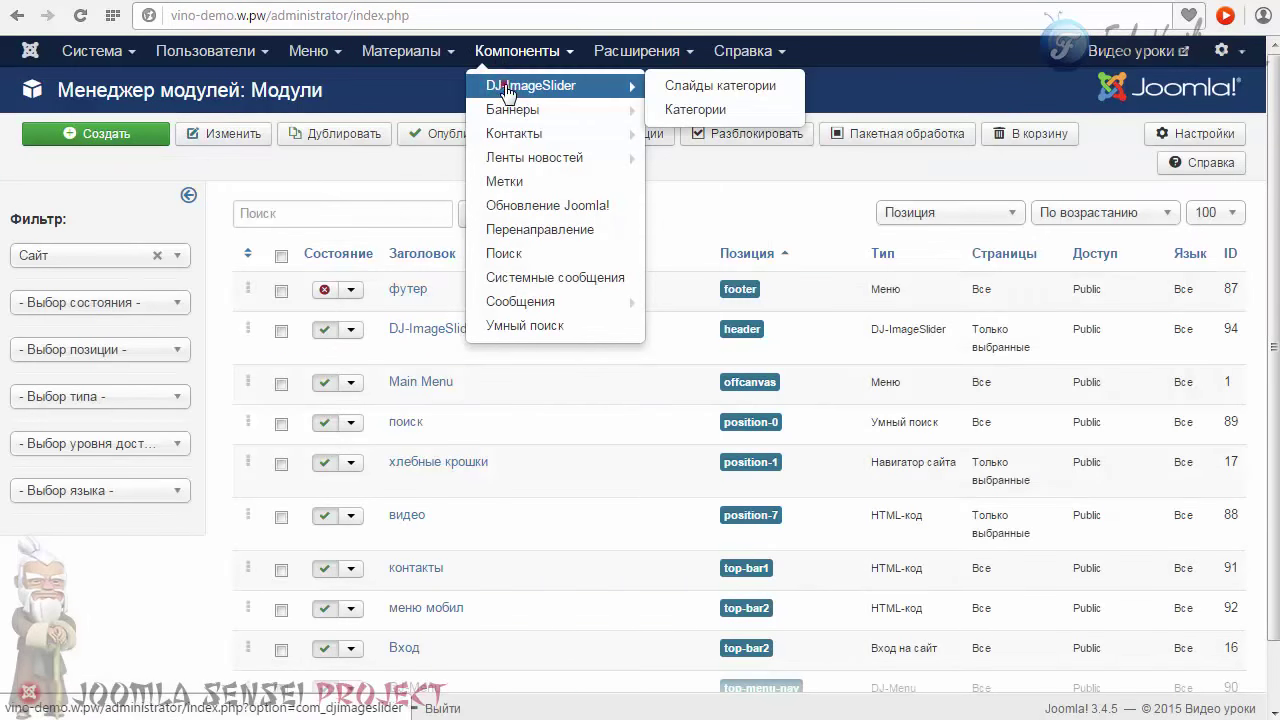
left_click(499, 85)
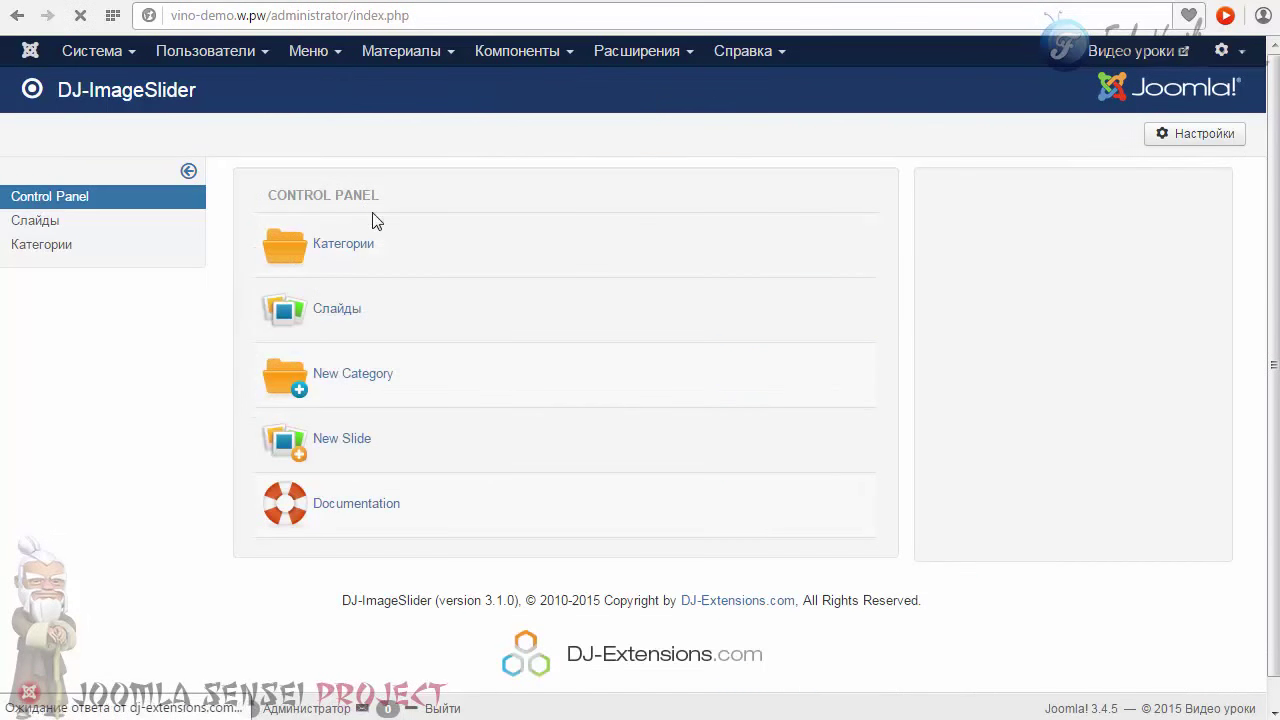
left_click(48, 221)
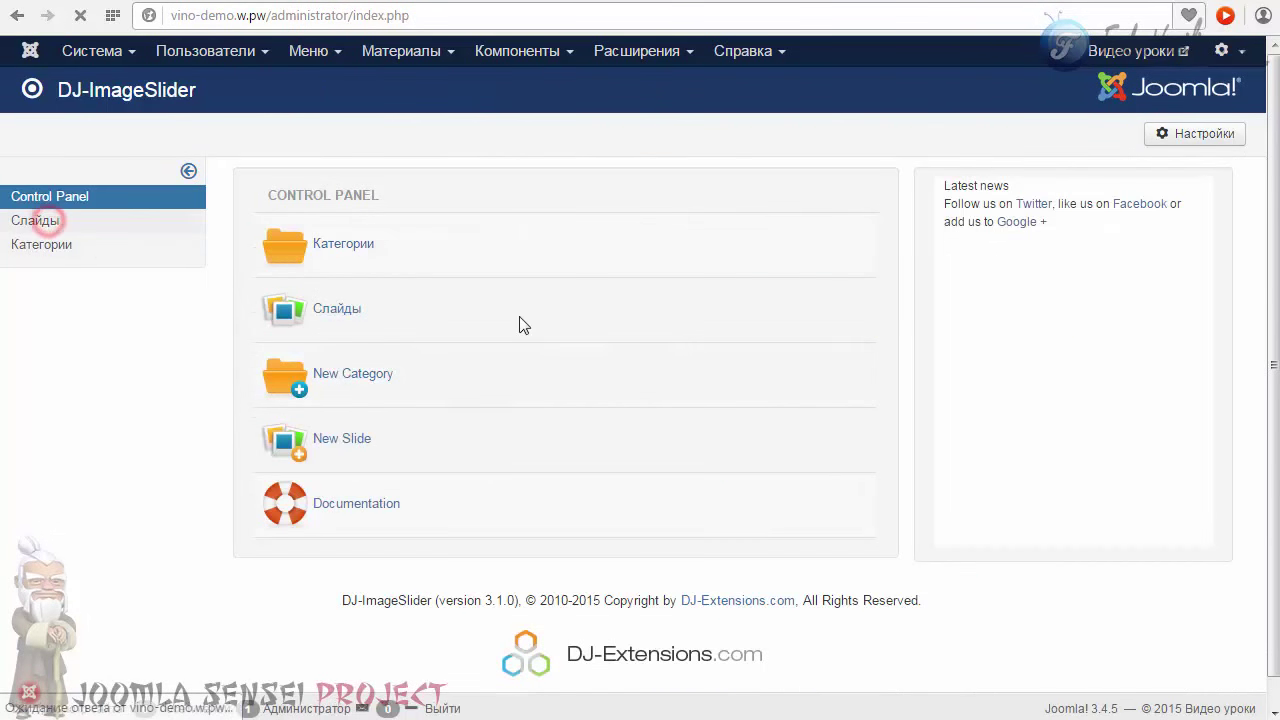
Open the vino-demo slide "фото", set its link type to Menu item with Главная as the menu item, and save it
left_click(421, 281)
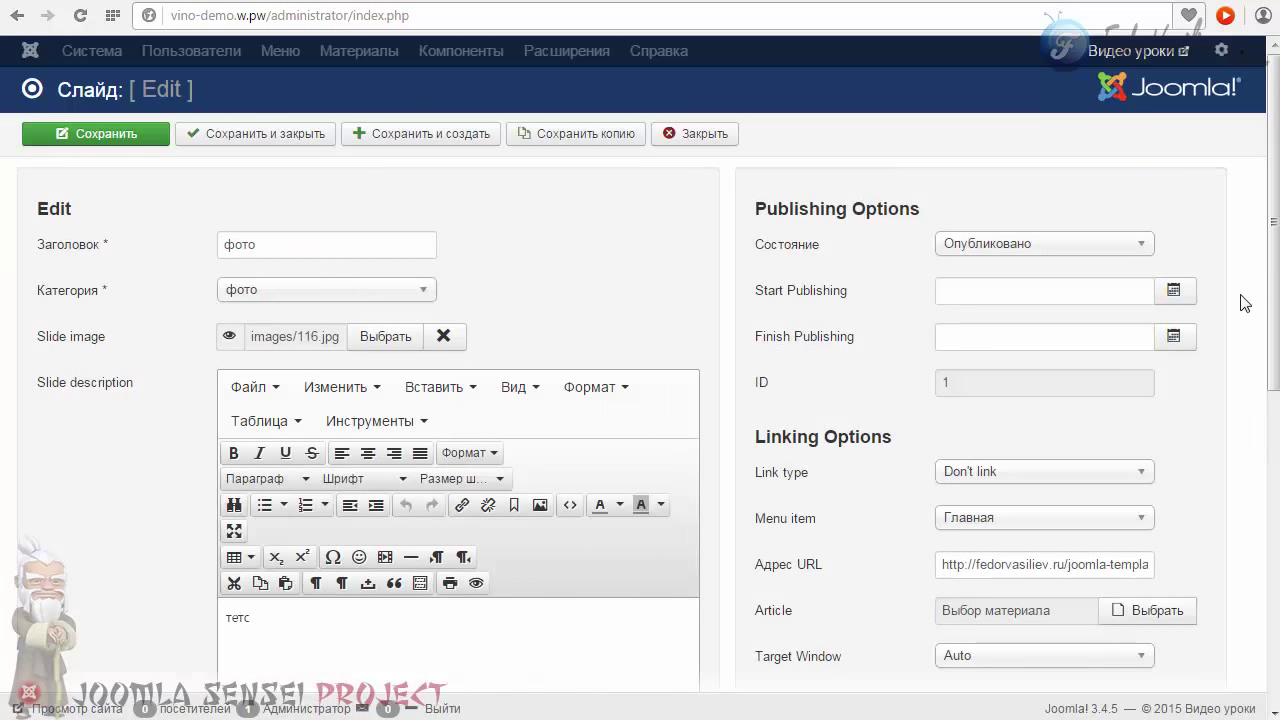
scroll(1270, 308, "down", 2)
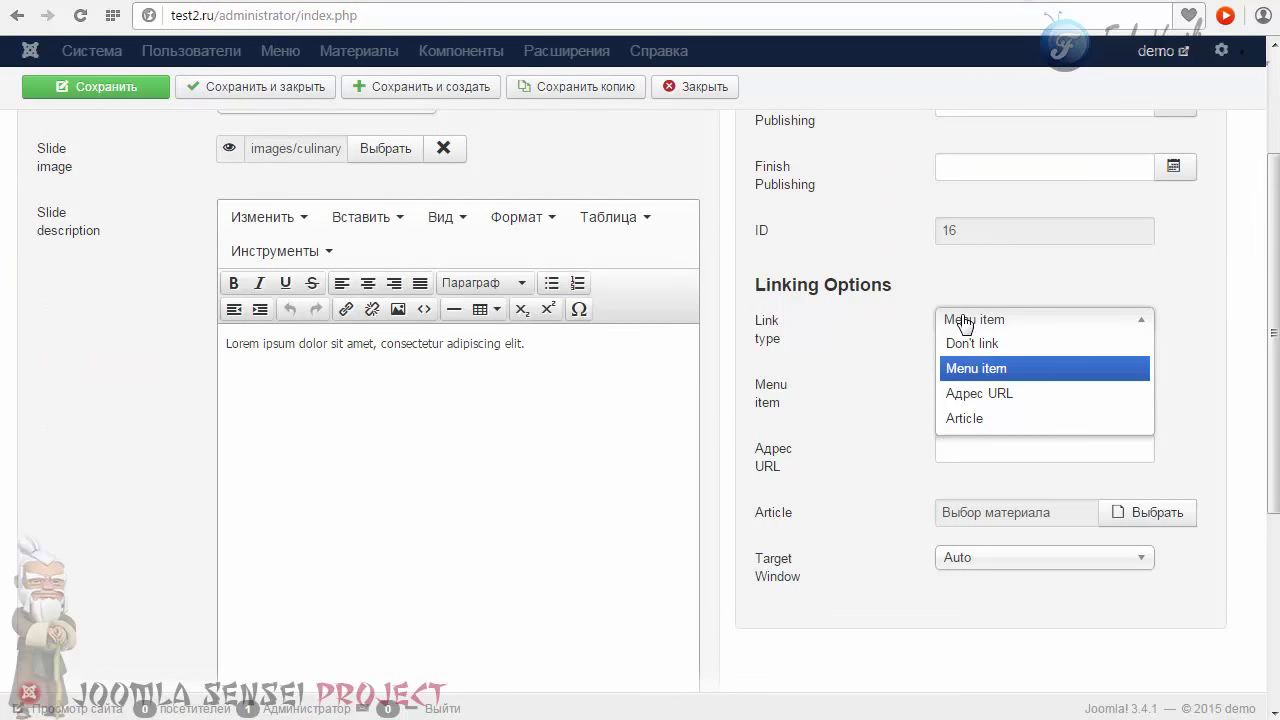
left_click(963, 323)
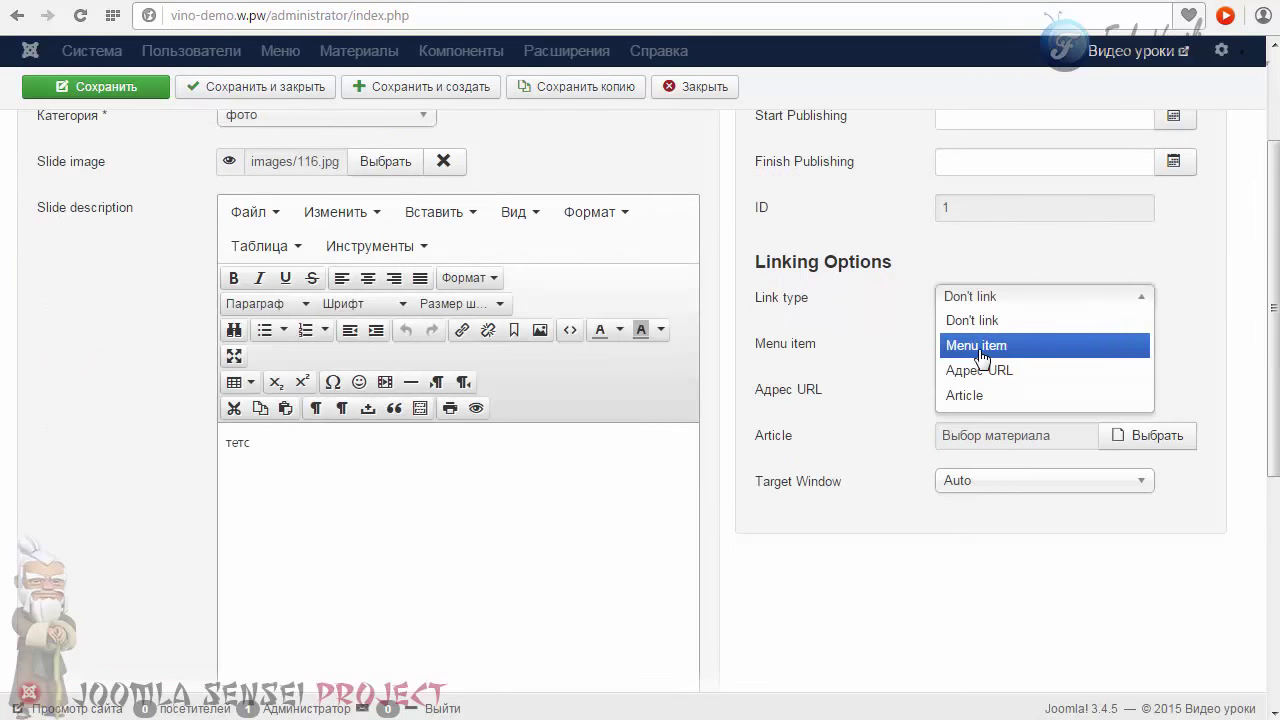
left_click(982, 347)
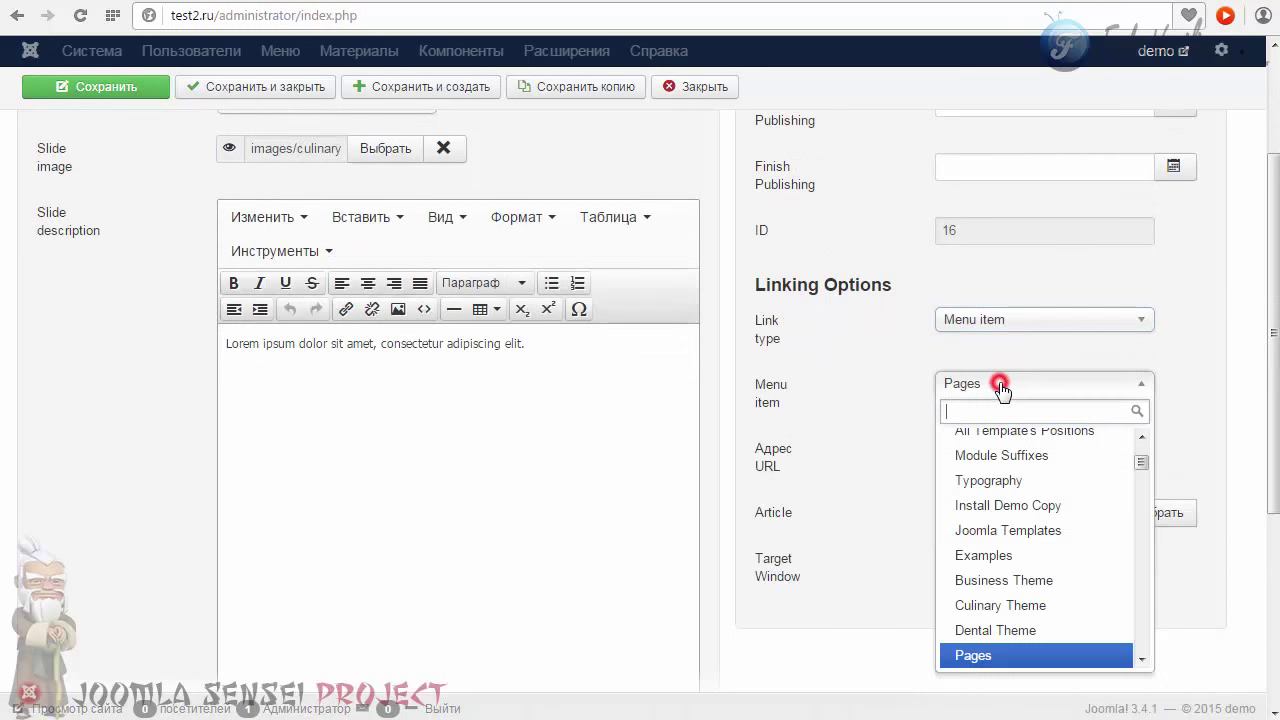
left_click(999, 381)
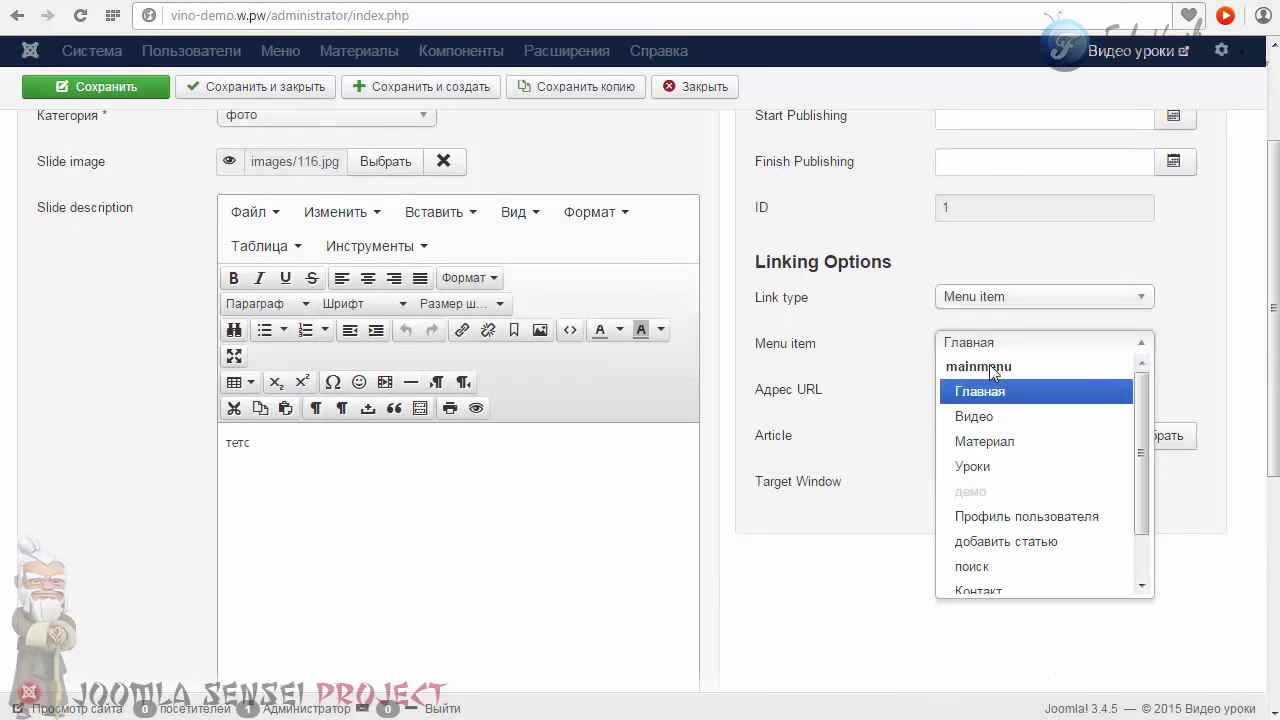
left_click(993, 392)
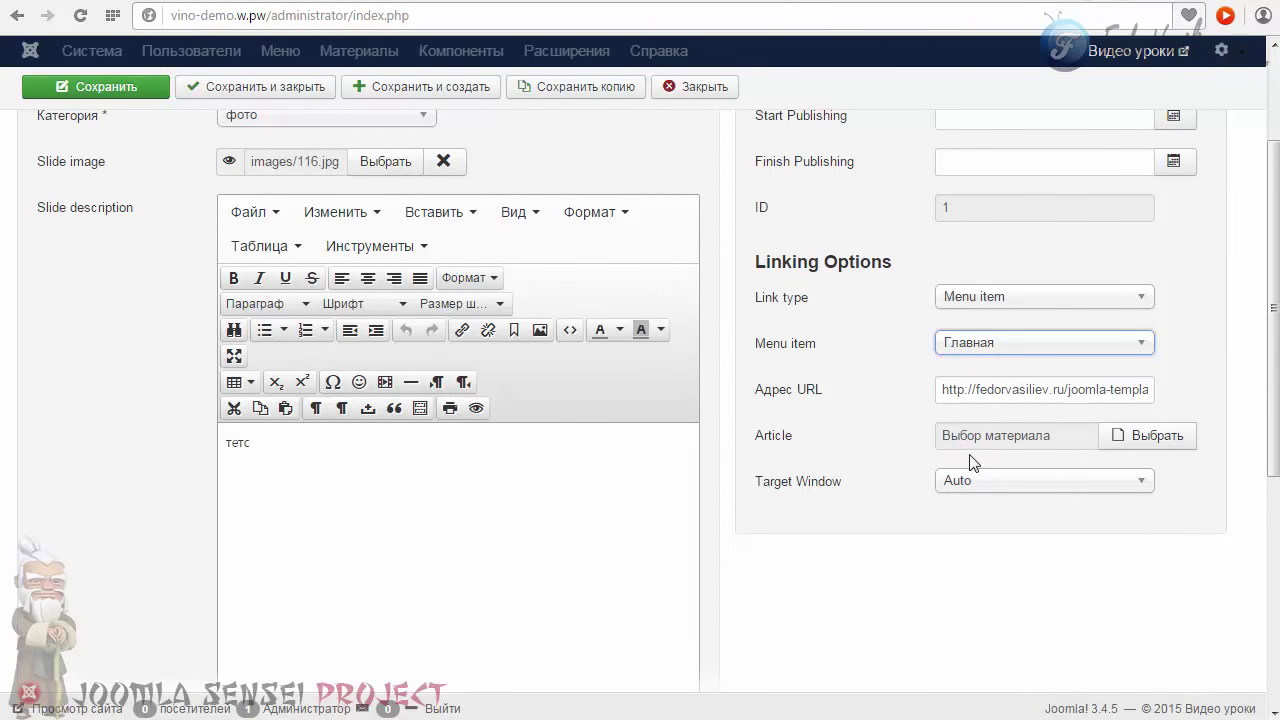
scroll(1007, 435, "up", 2)
left_click(88, 130)
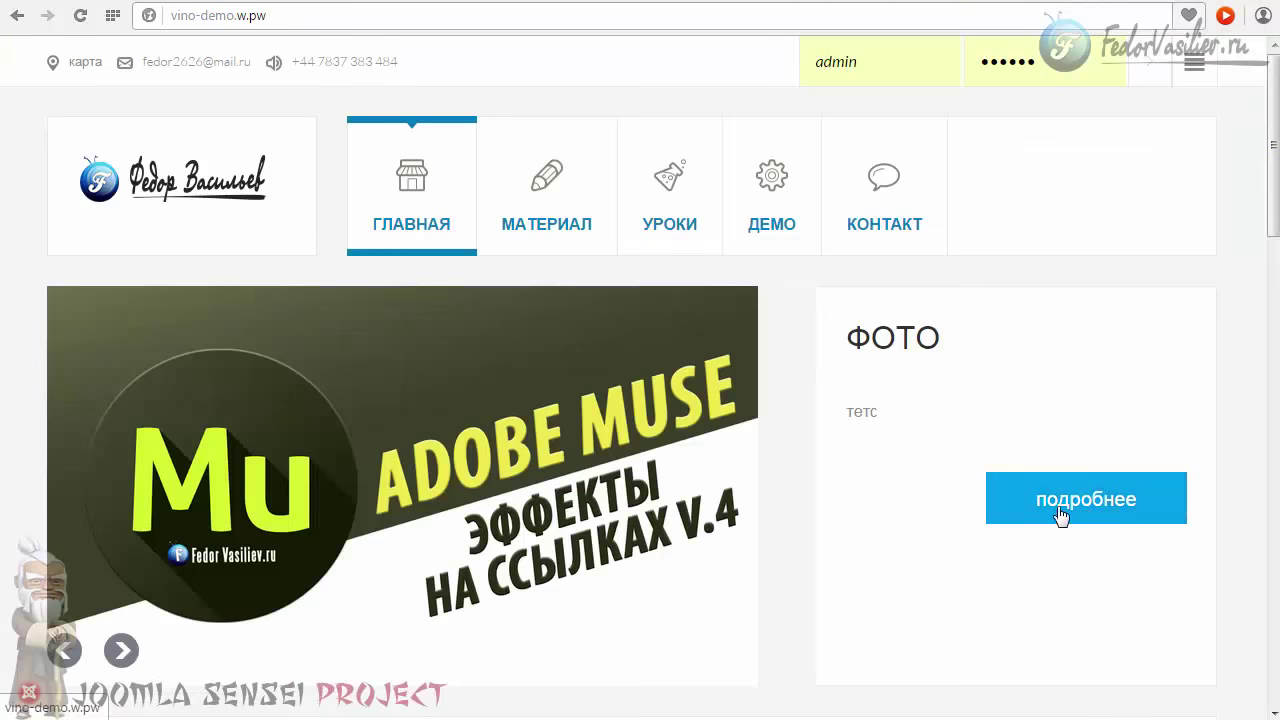
Replace the "фото" slide's description with the Lorem ipsum text copied from the Android Development slide on the test2.ru site
left_click(891, 0)
scroll(1006, 420, "down", 2)
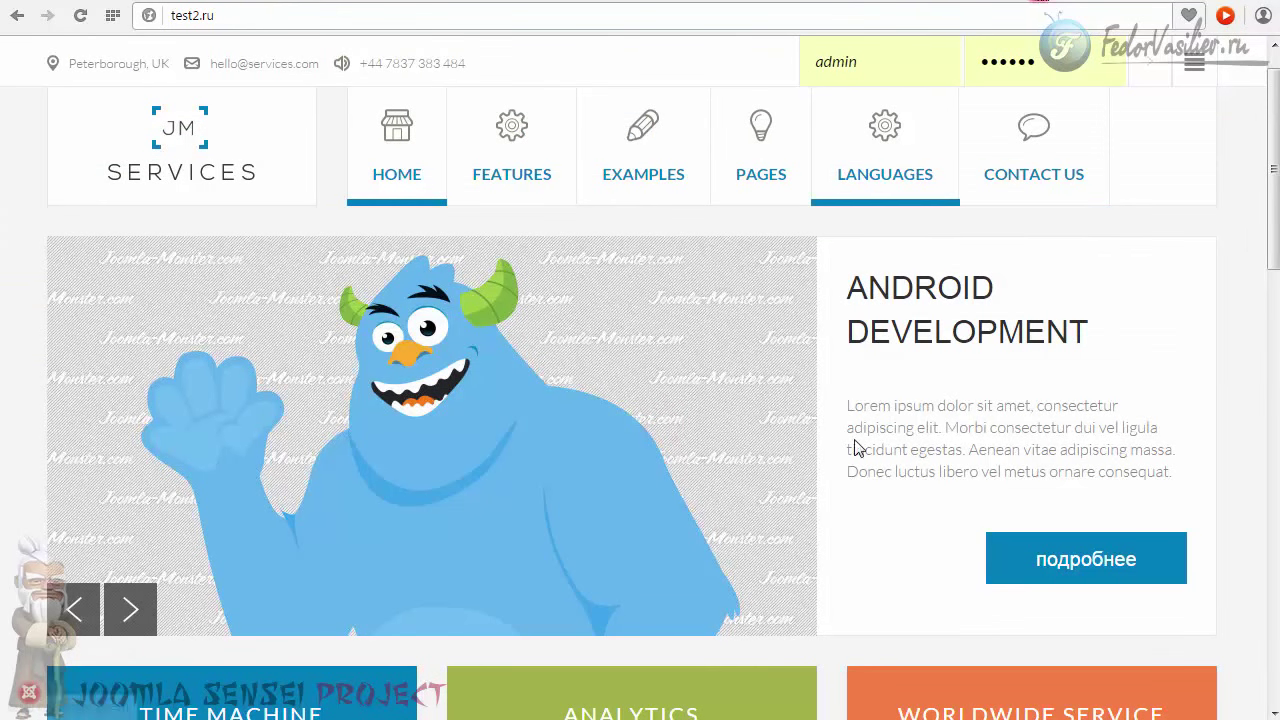
left_click_drag(840, 402, 1086, 480)
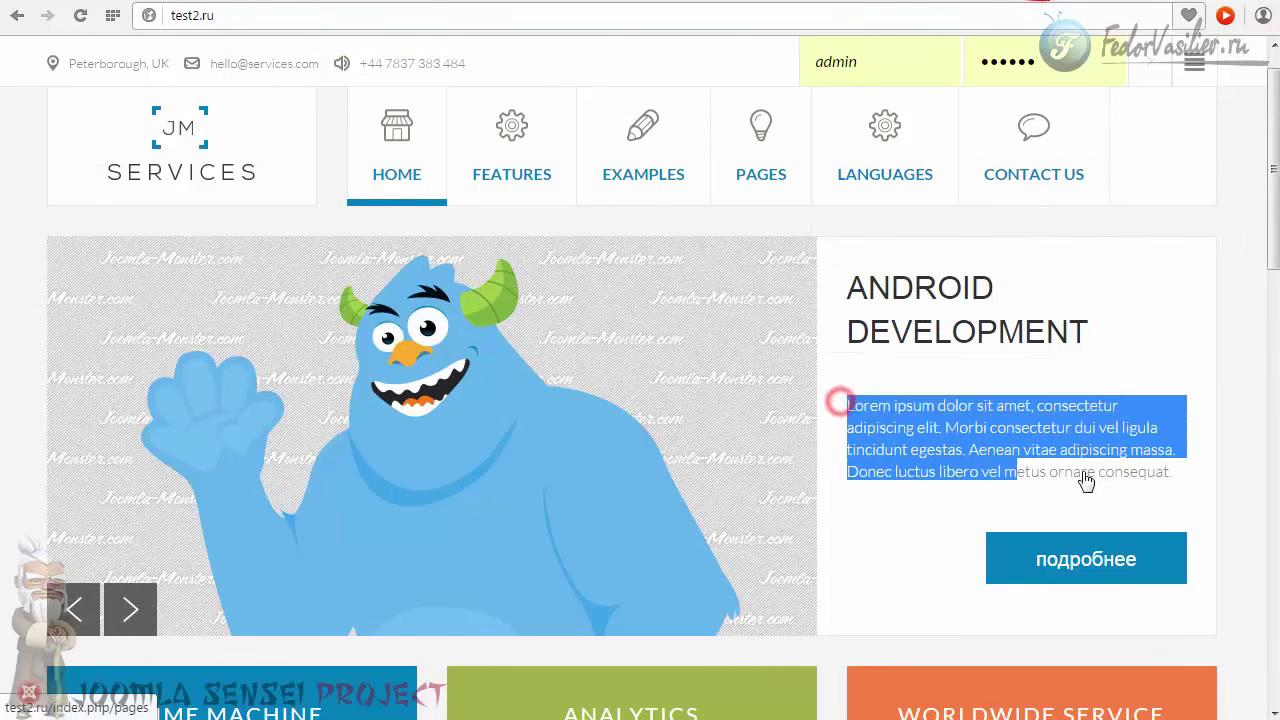
right_click(1162, 476)
left_click(1150, 626)
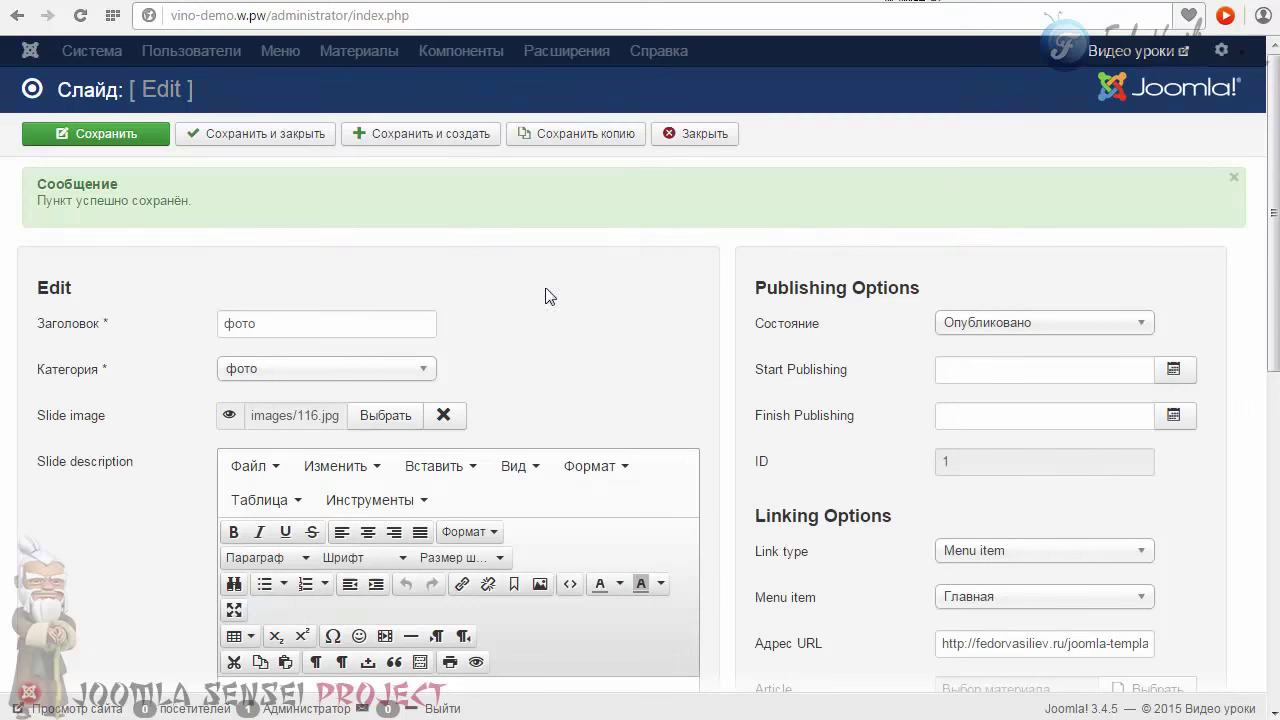
scroll(543, 294, "down", 3)
left_click(286, 408)
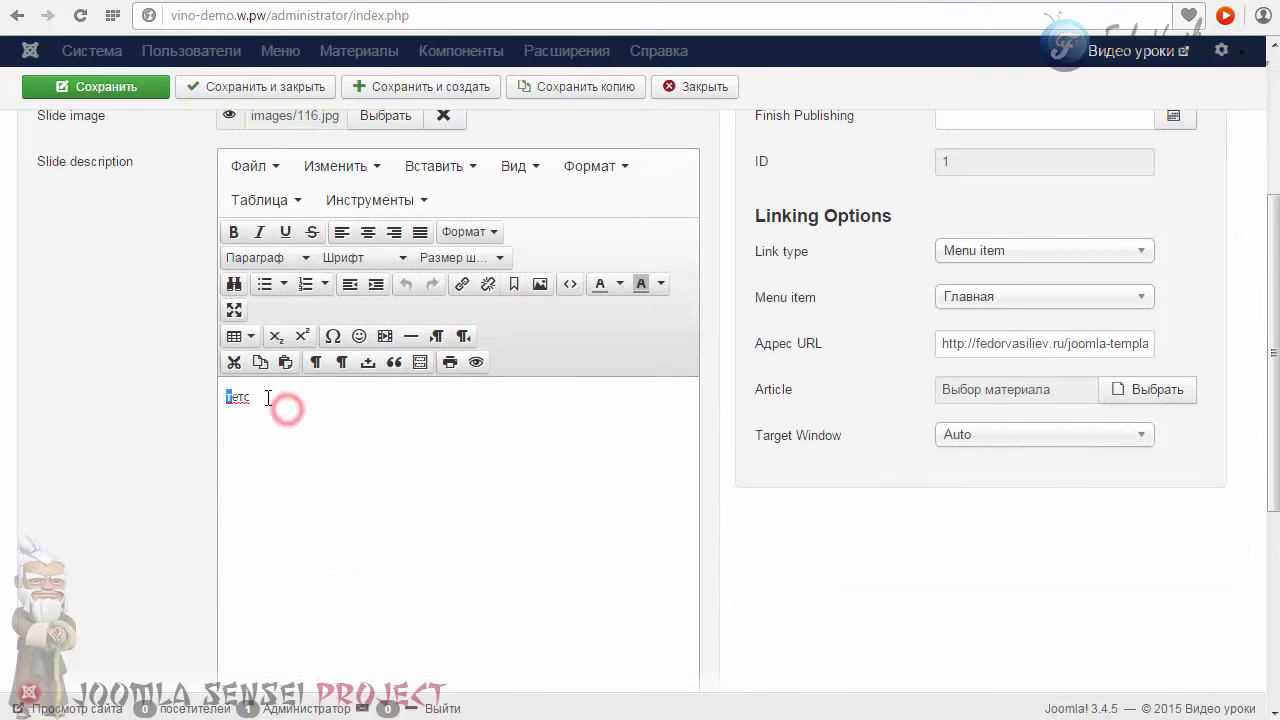
key("ctrl+v")
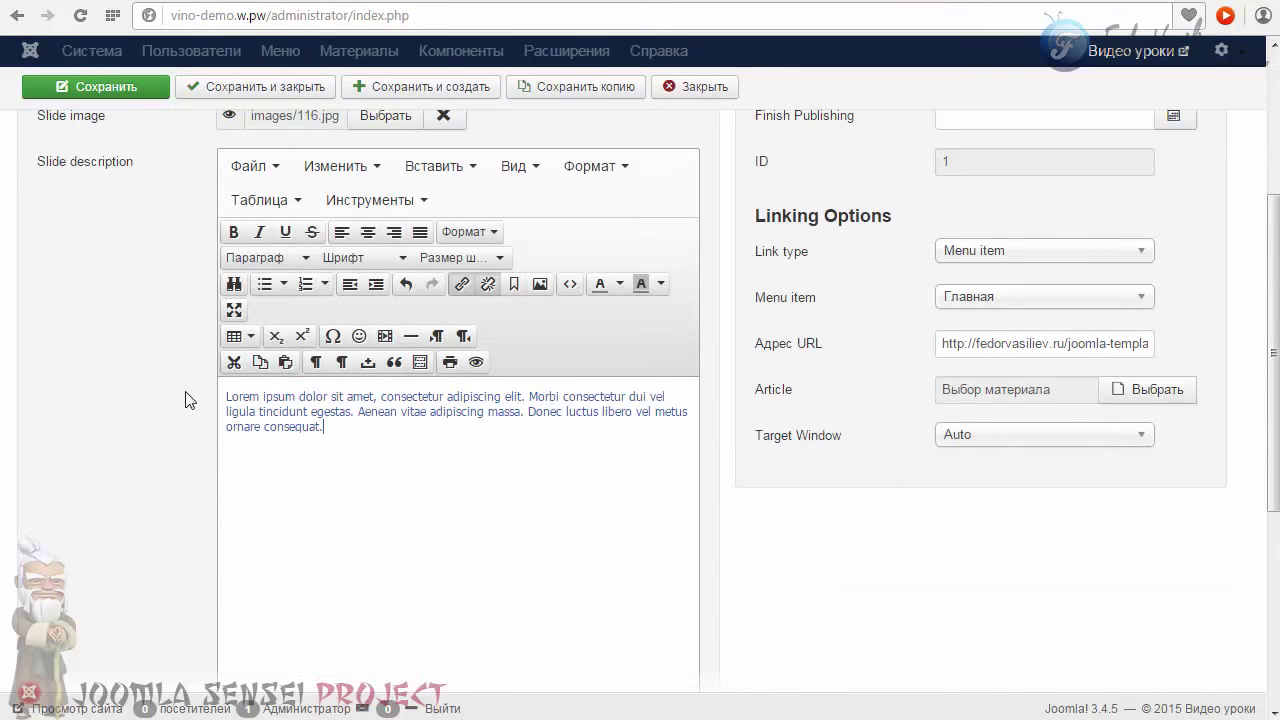
Clear the formatting of the pasted Lorem ipsum text in the slide description
left_click_drag(353, 433, 177, 380)
left_click(343, 430)
left_click_drag(373, 438, 368, 208)
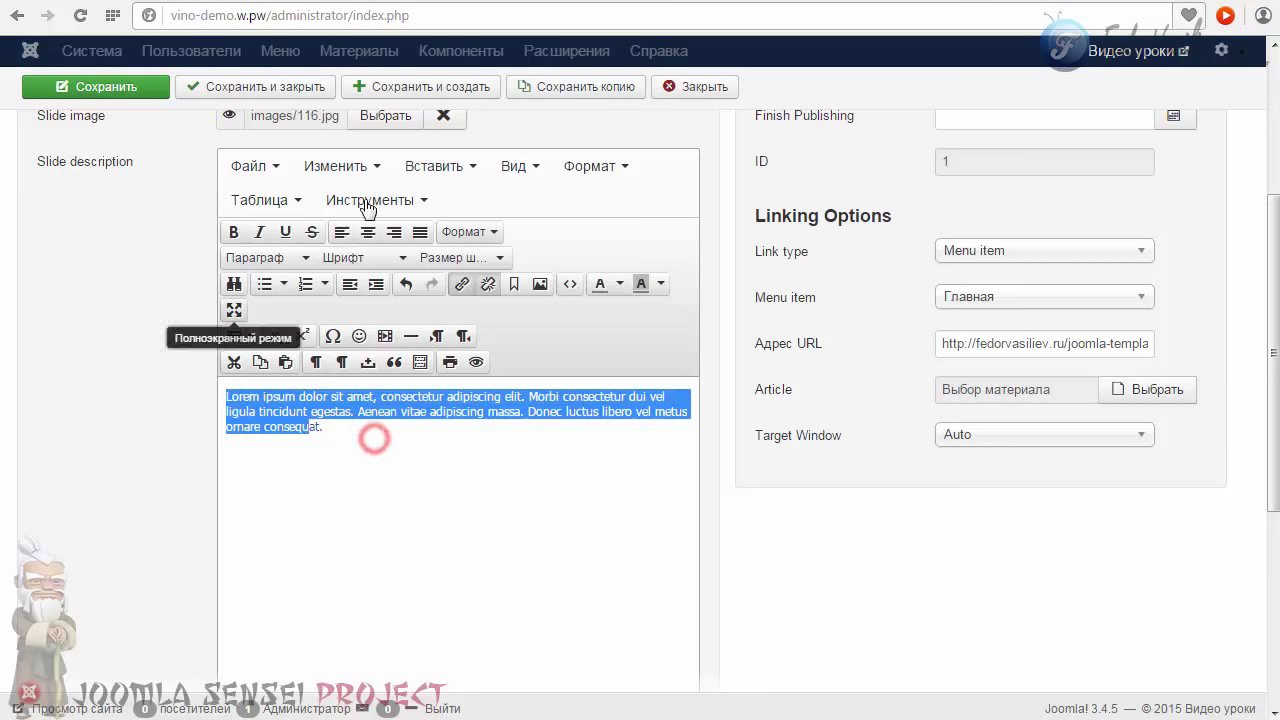
left_click(573, 168)
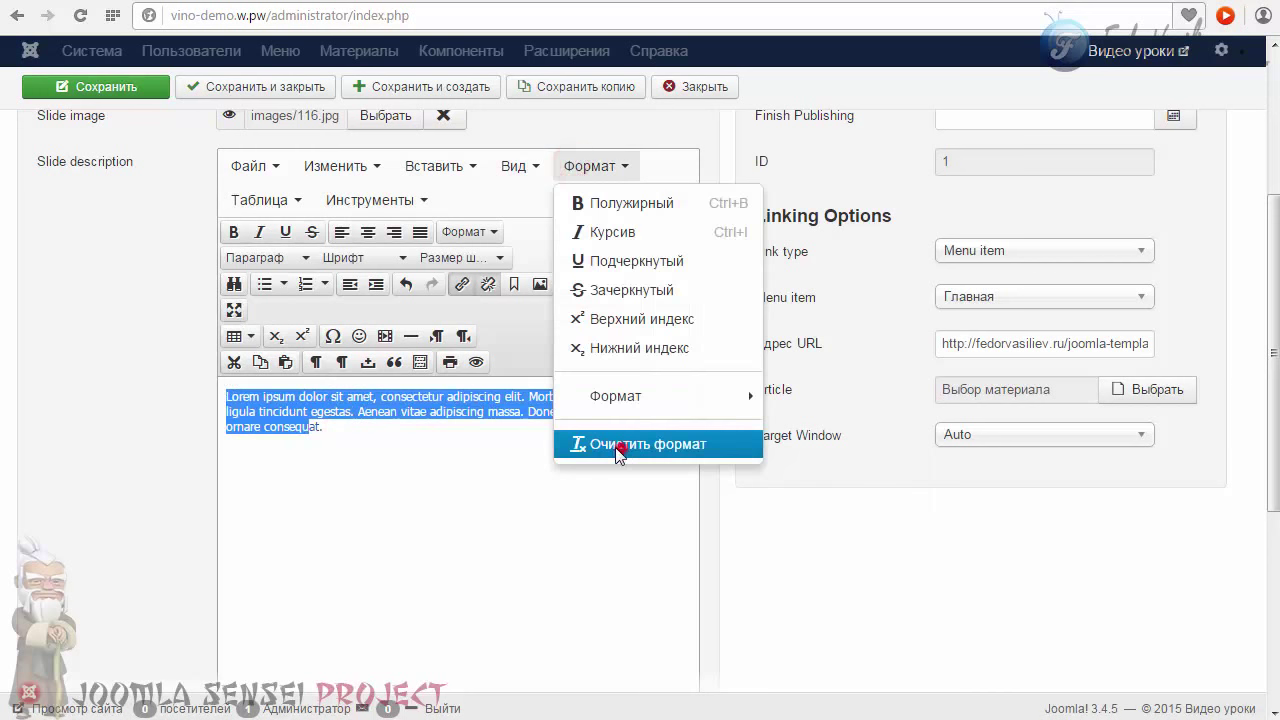
left_click(620, 444)
left_click(348, 445)
left_click_drag(348, 438, 184, 390)
left_click(346, 432)
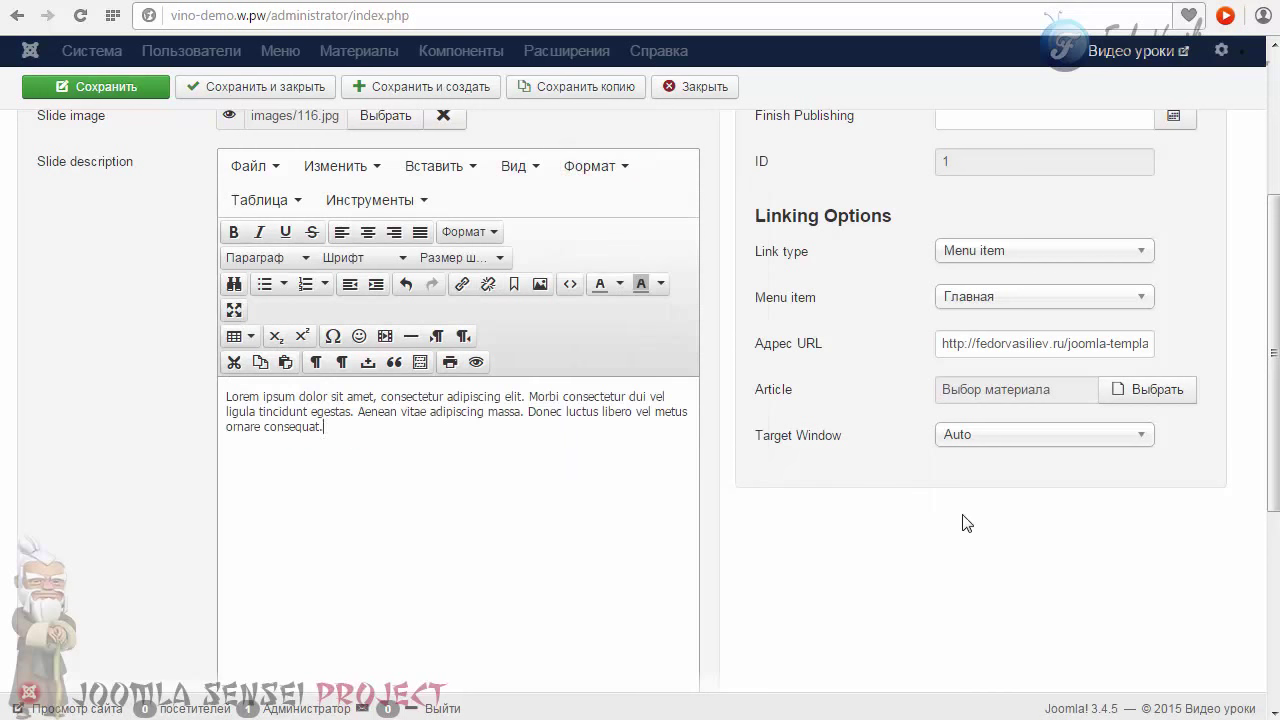
Select the article "Виджеты эффекты на ссылках в Adobe Muse" for the slide, save it and test the slider's "подробнее" link
scroll(966, 523, "up", 1)
left_click(1108, 497)
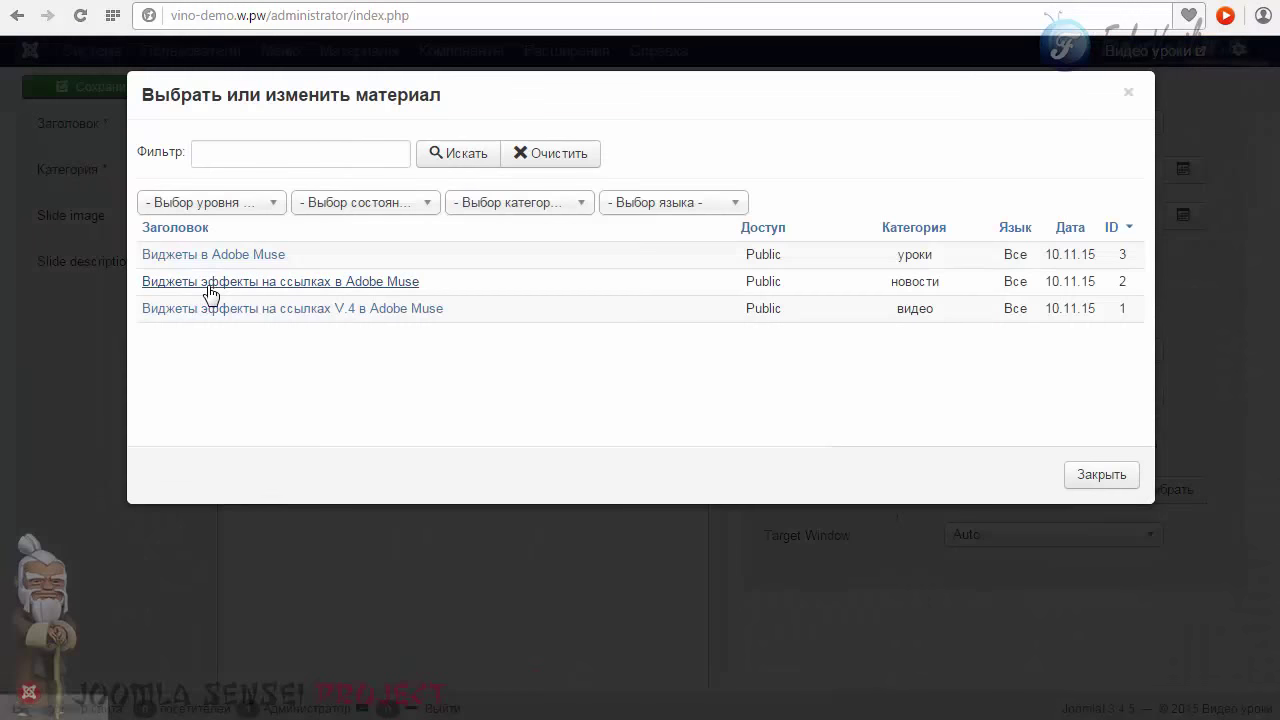
left_click(204, 286)
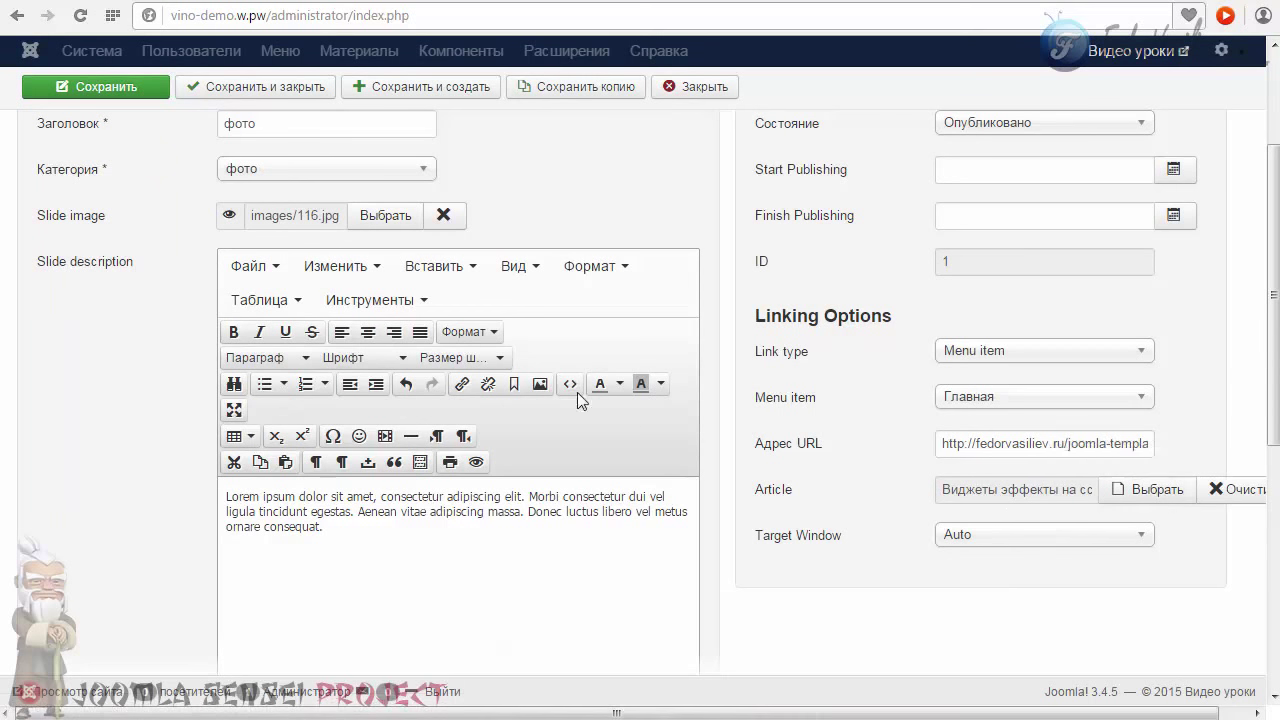
left_click(110, 86)
left_click(126, 134)
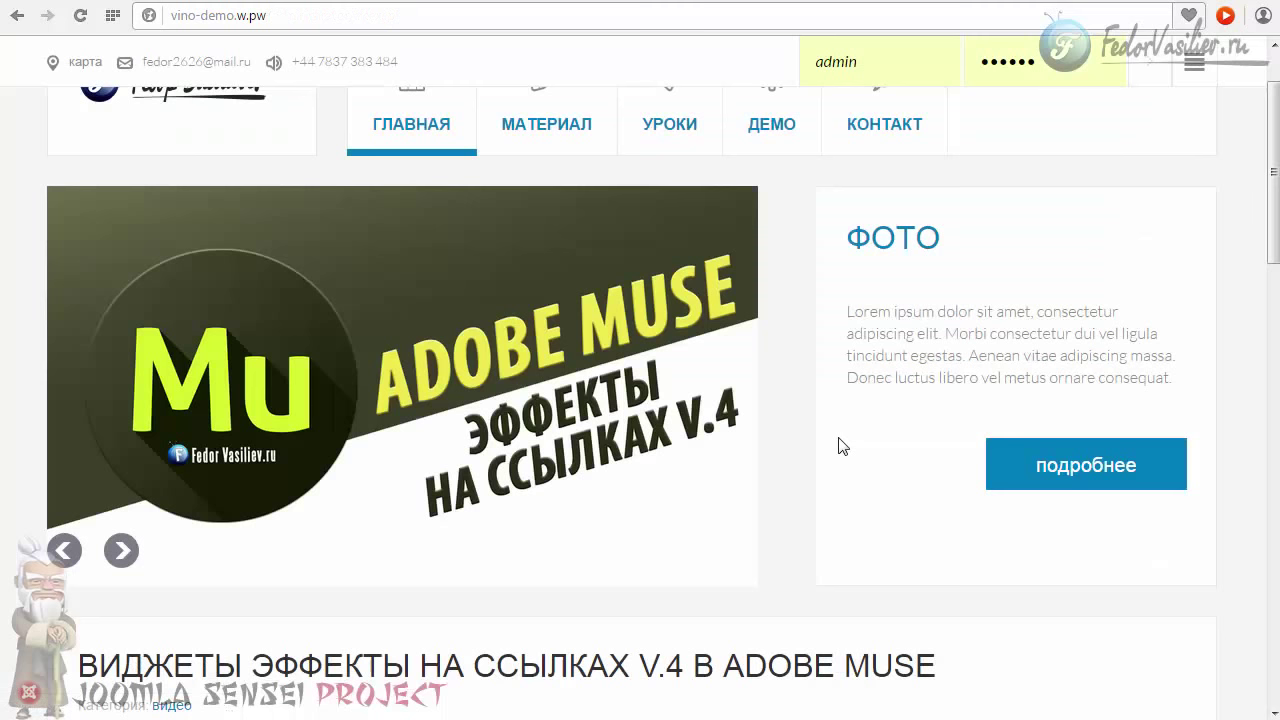
left_click(1066, 466)
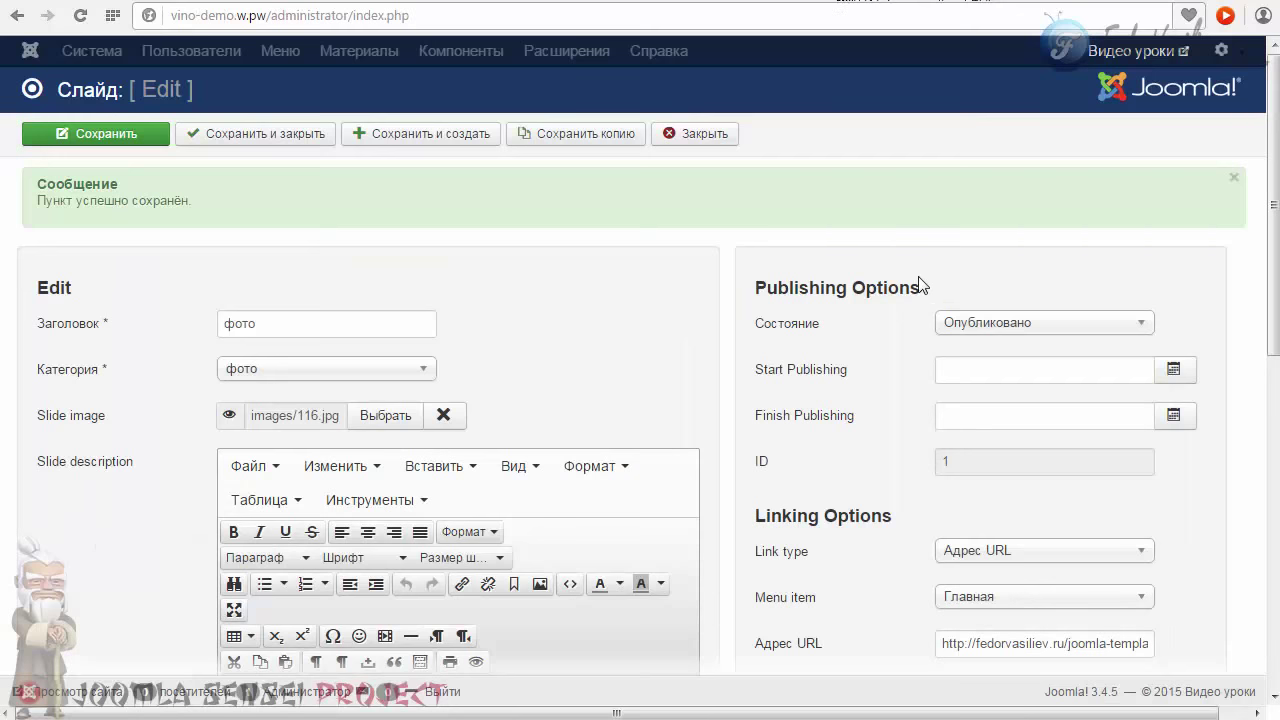
Switch the slide's link type to Menu item and back to Адрес URL
scroll(920, 285, "down", 2)
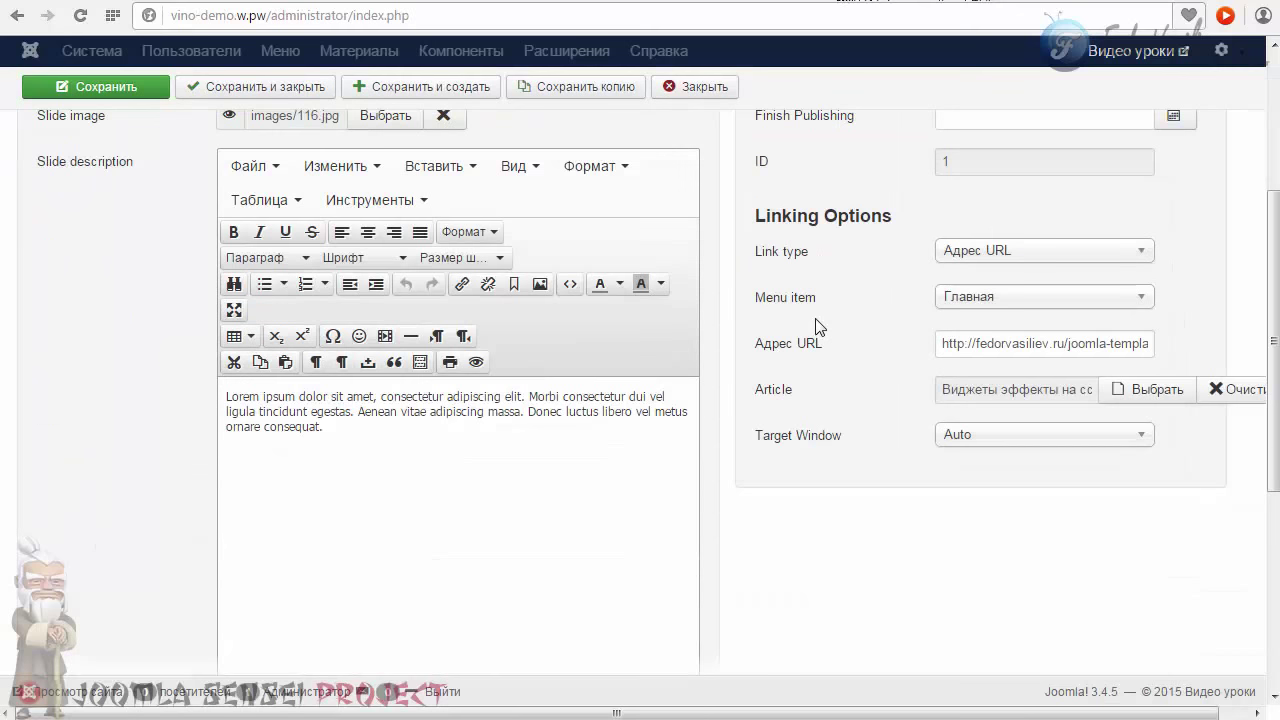
left_click(985, 358)
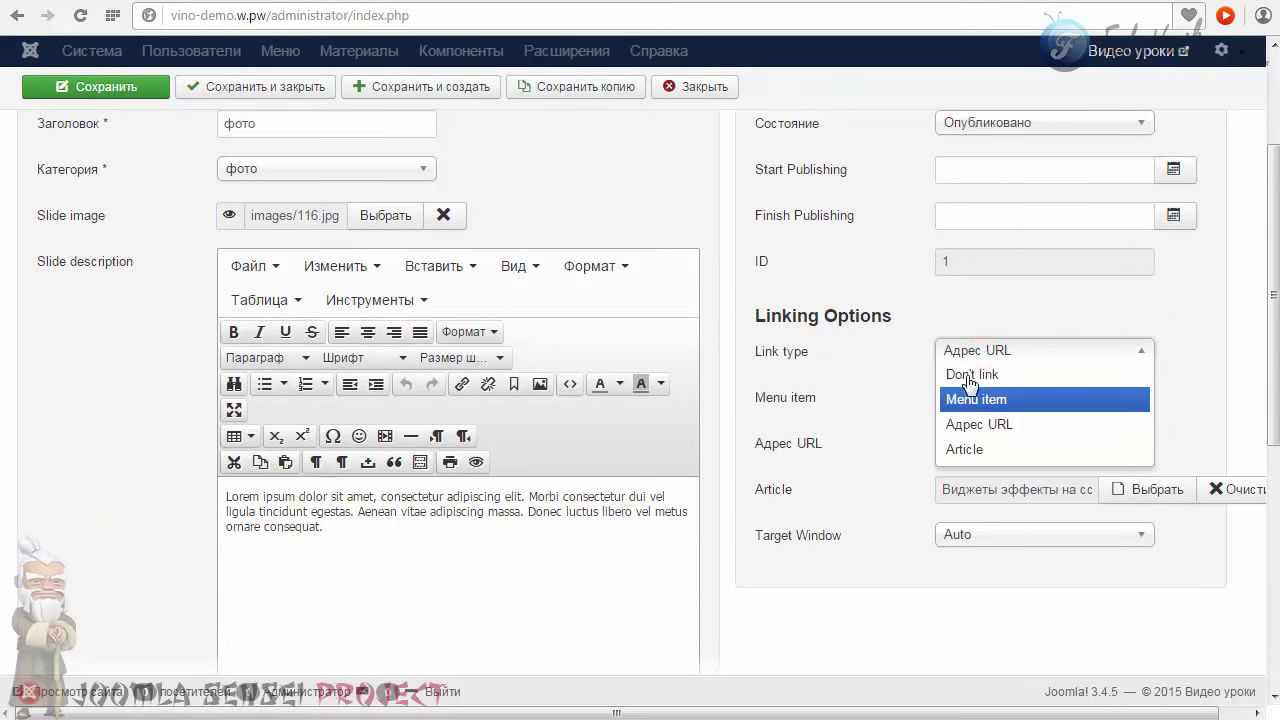
mouse_move(795, 358)
left_click(965, 400)
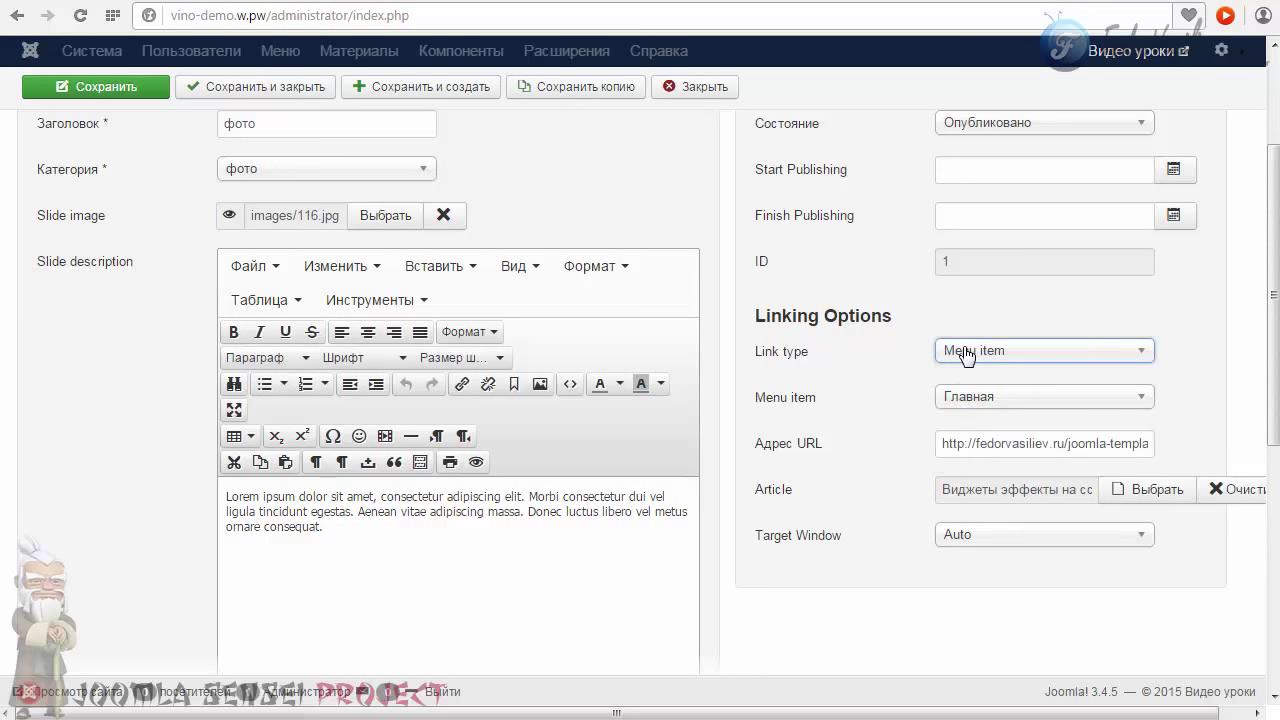
left_click(966, 358)
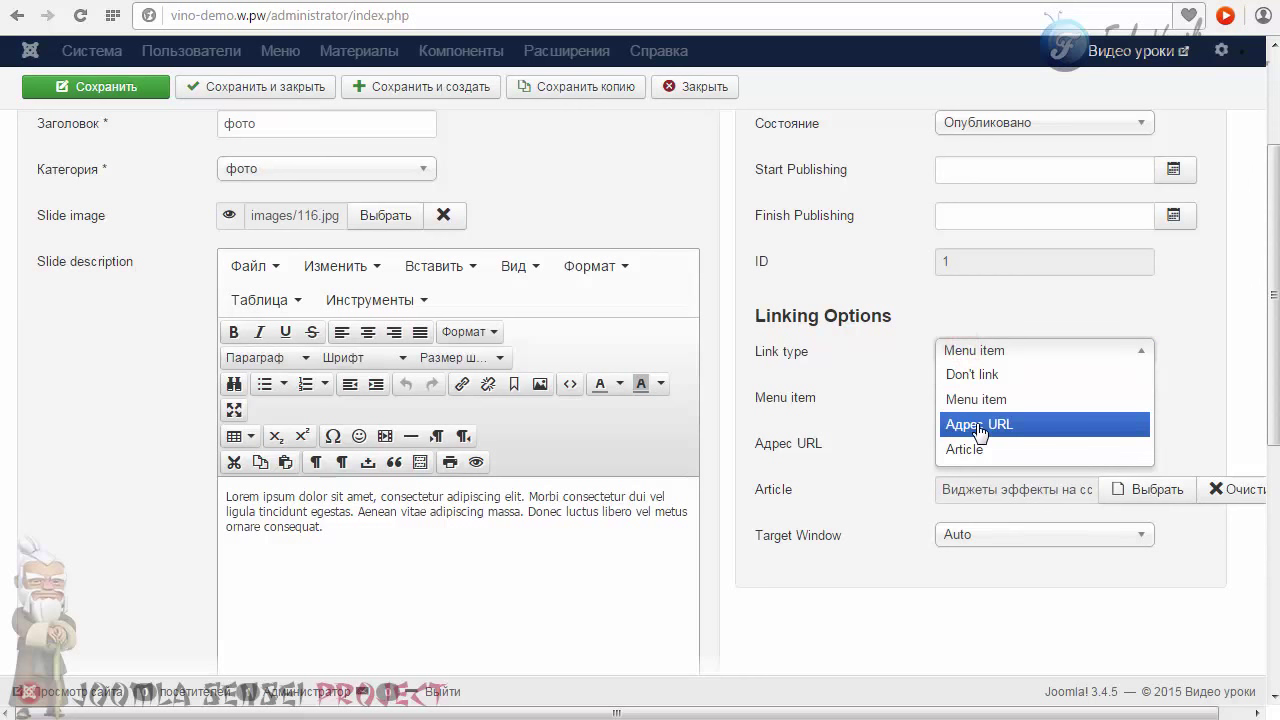
left_click(970, 423)
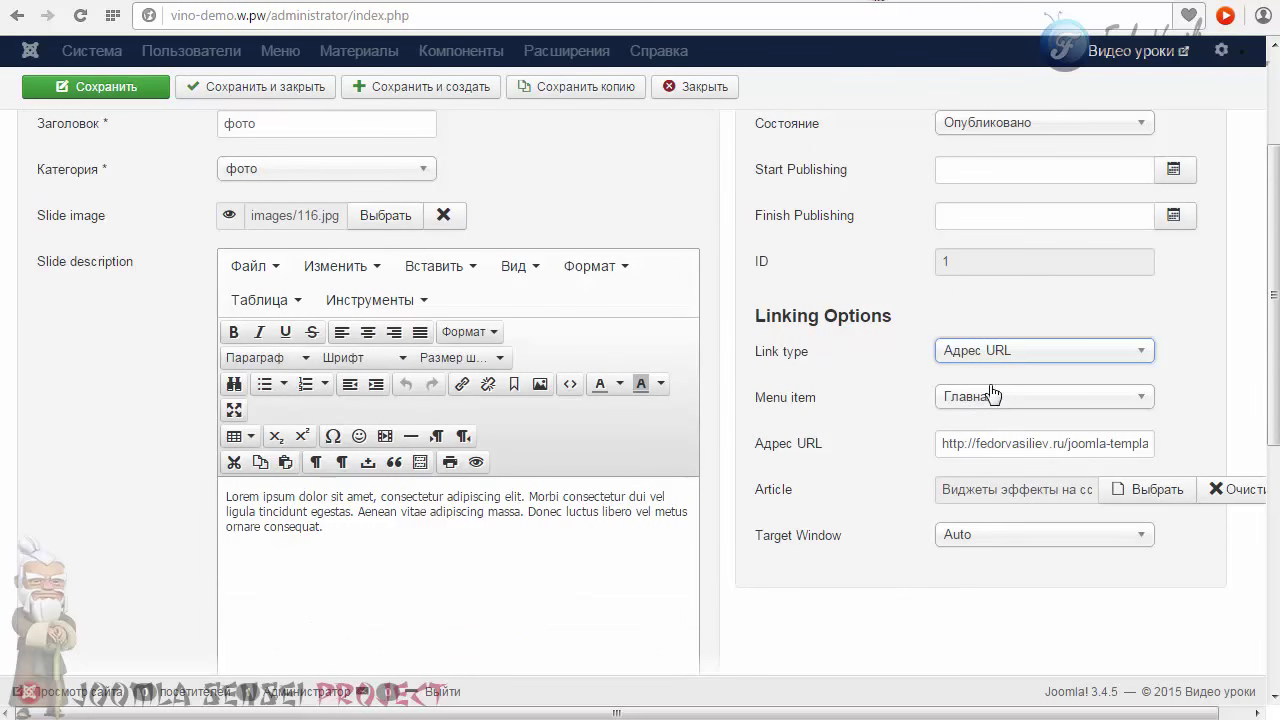
Set the slide's menu item to Материал with link type Menu item, save it and test the "подробнее" link on the site
left_click(979, 396)
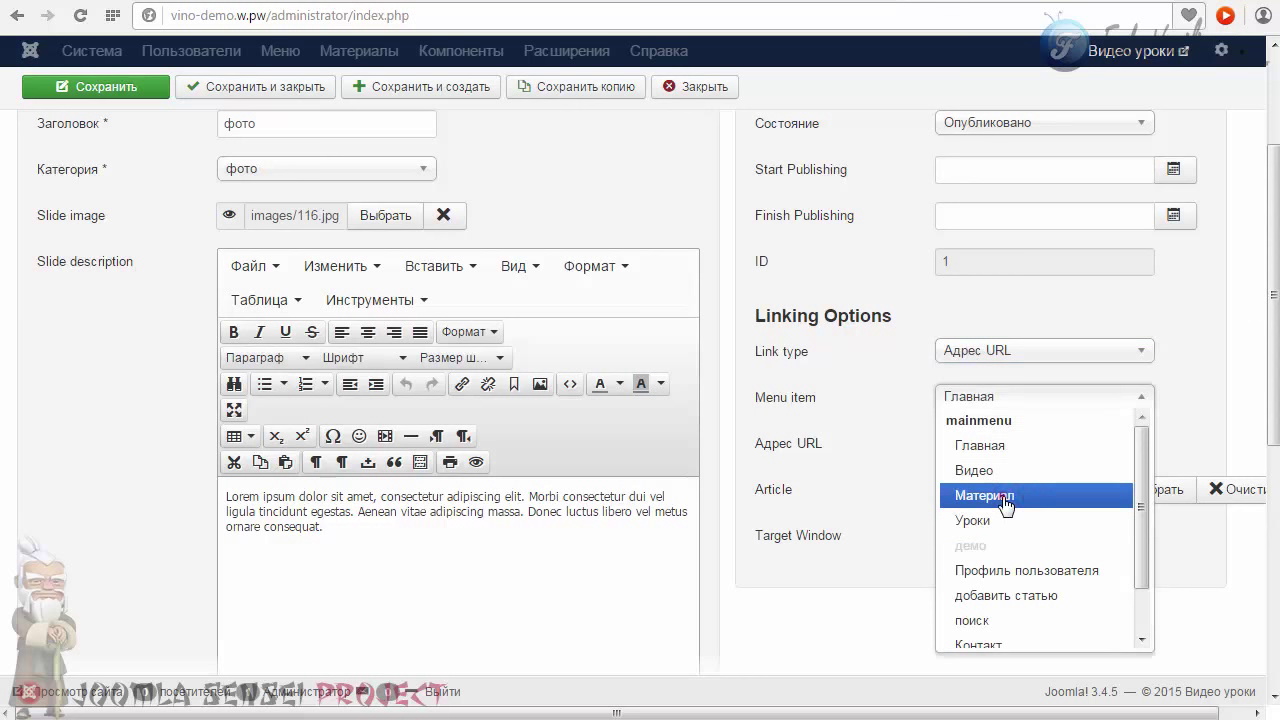
left_click(1005, 498)
left_click(998, 352)
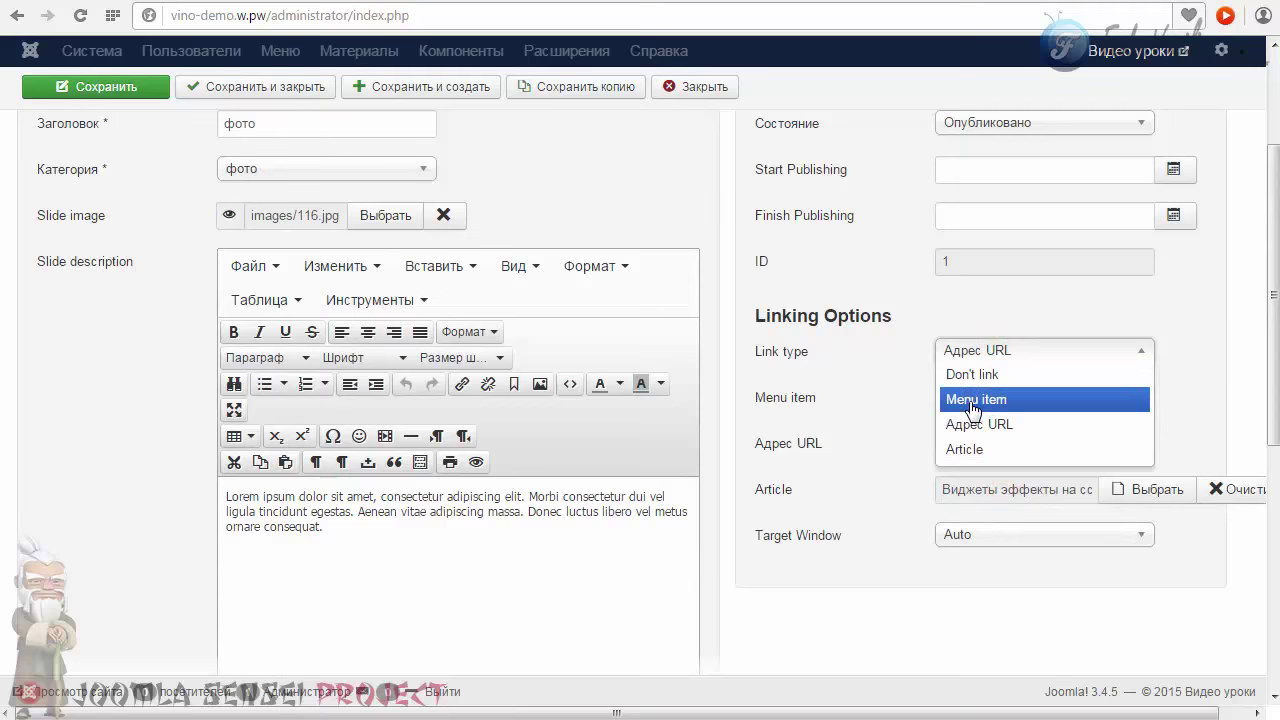
left_click(972, 400)
left_click(112, 88)
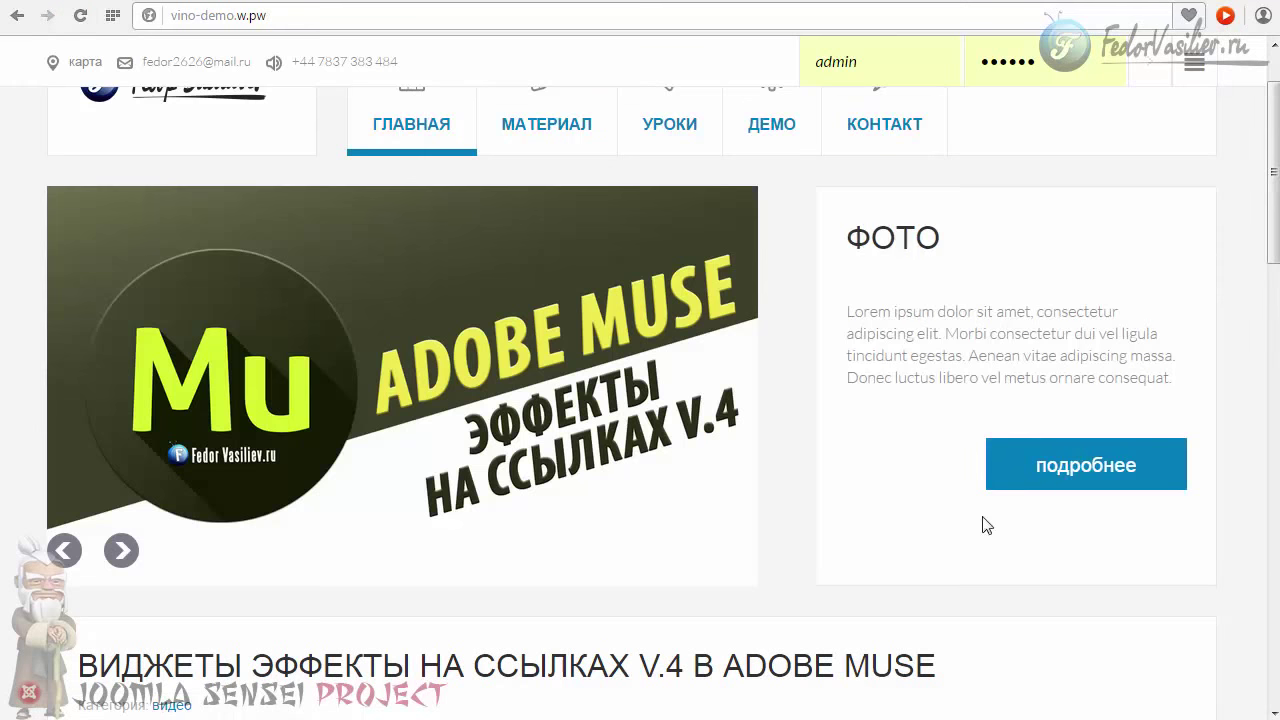
left_click(1040, 467)
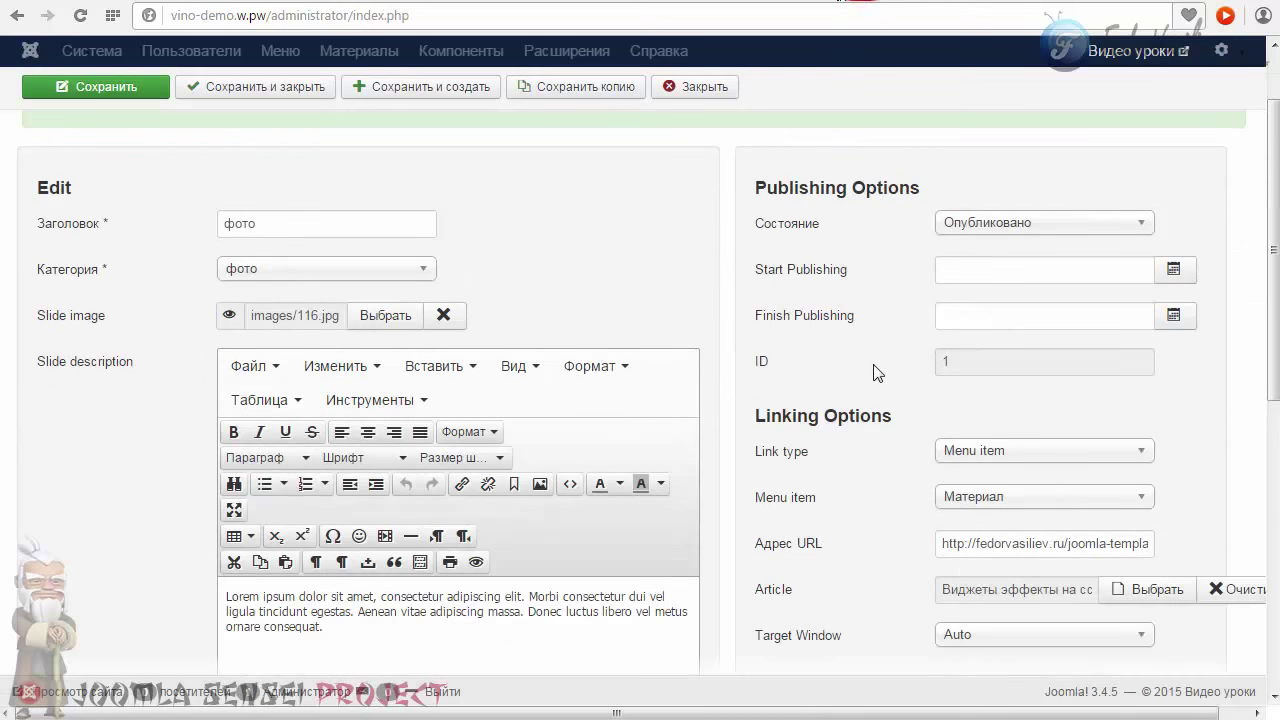
Reselect Материал as the slide's menu item and set the link type to Don't link
scroll(1025, 424, "up", 1)
scroll(966, 424, "down", 2)
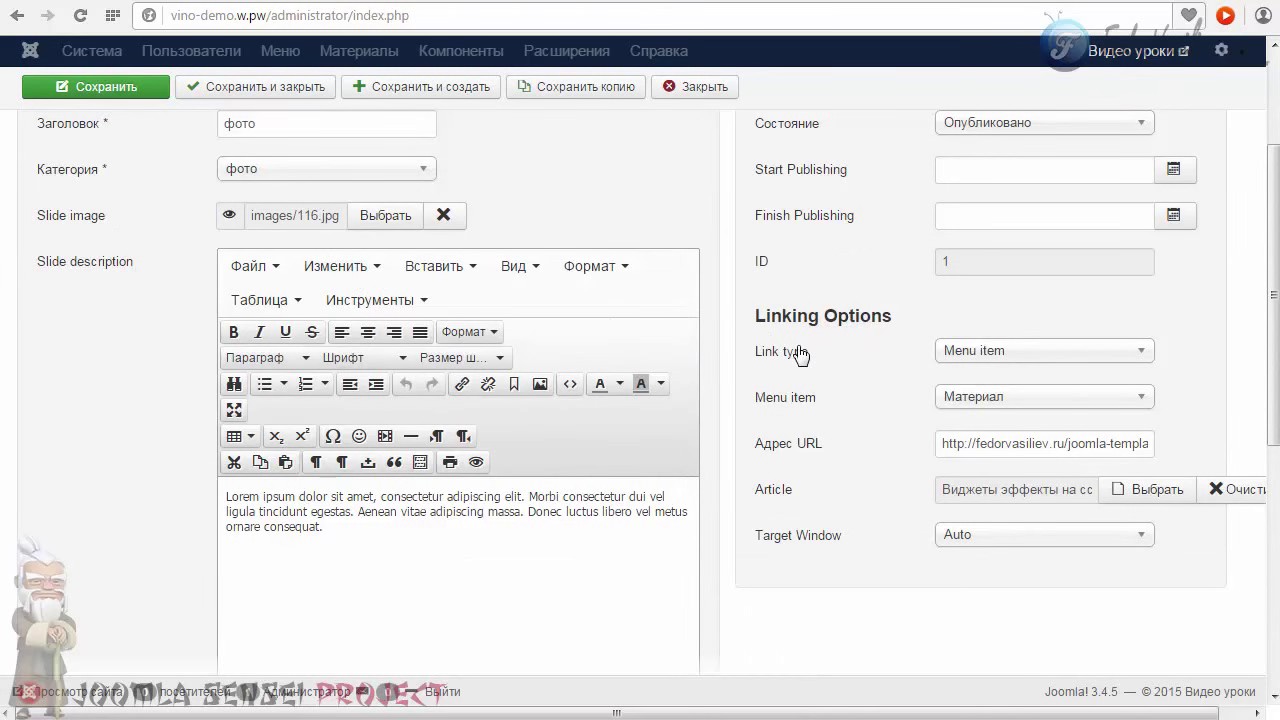
left_click(970, 397)
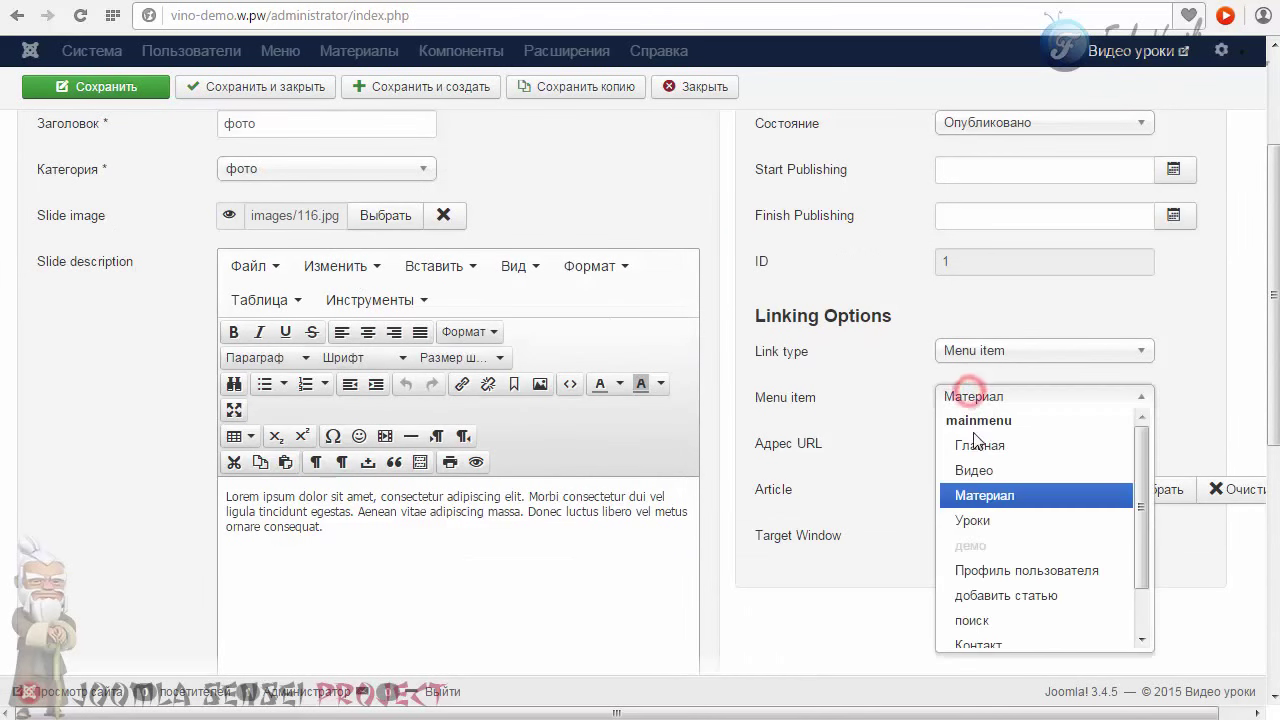
left_click(988, 500)
left_click(975, 350)
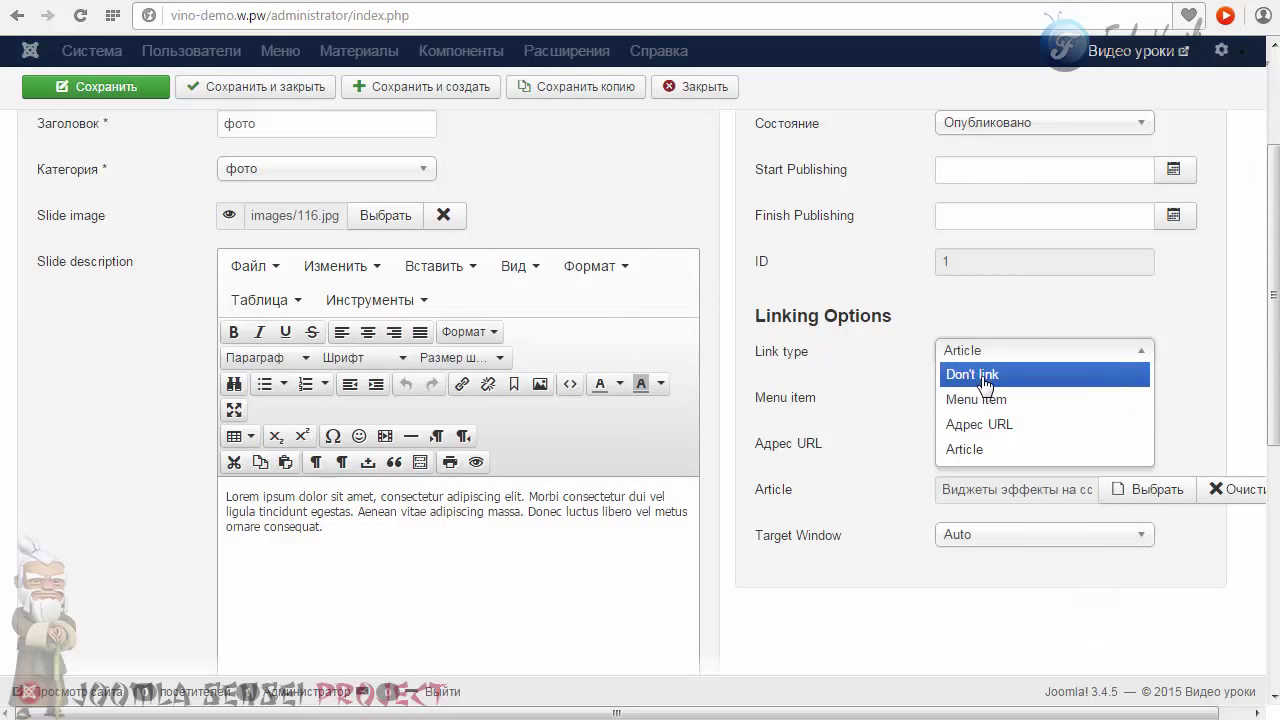
left_click(973, 372)
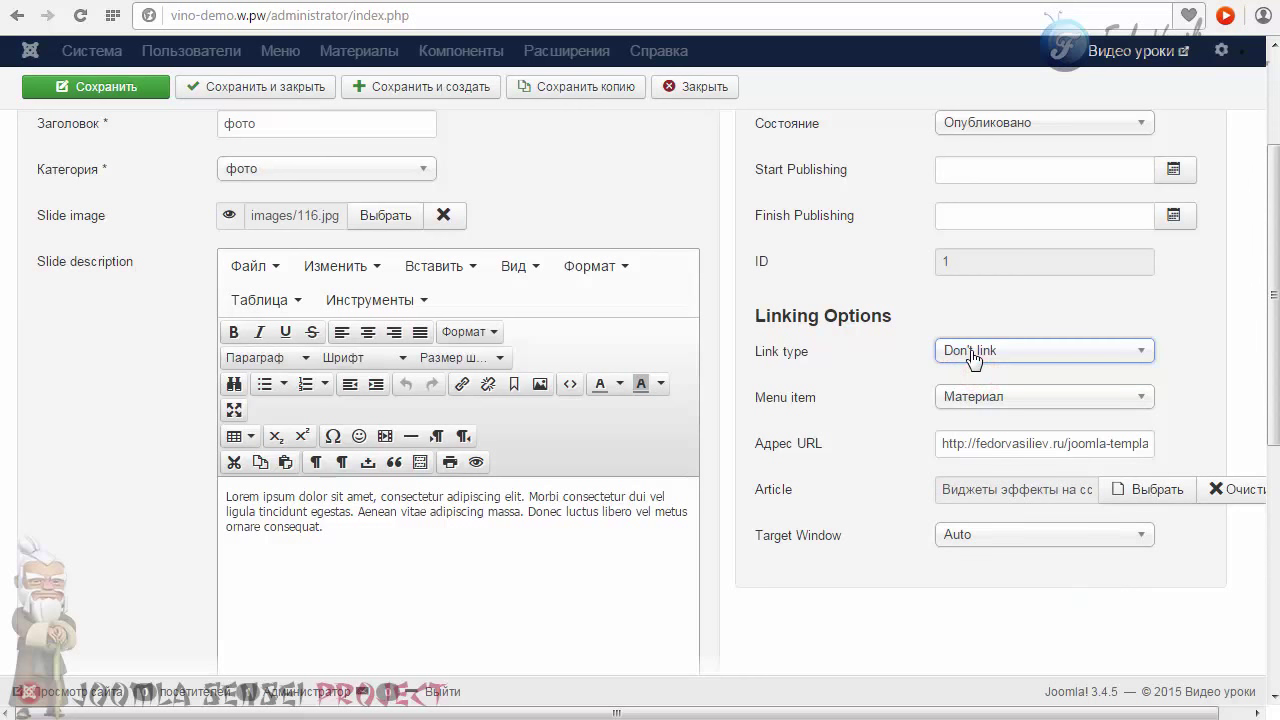
Choose Видео as the slide's menu item under the Menu item link type, and switch the link type to Адрес URL
left_click(970, 352)
left_click(988, 401)
left_click(977, 400)
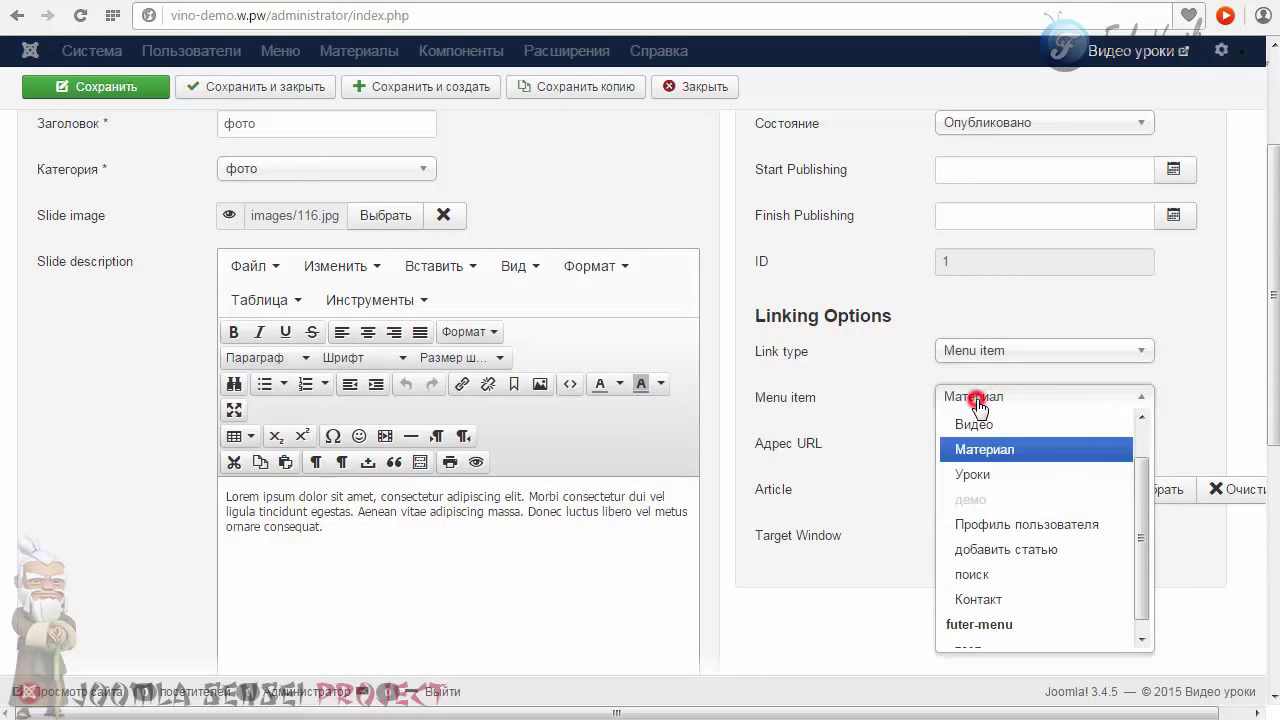
scroll(977, 405, "up", 1)
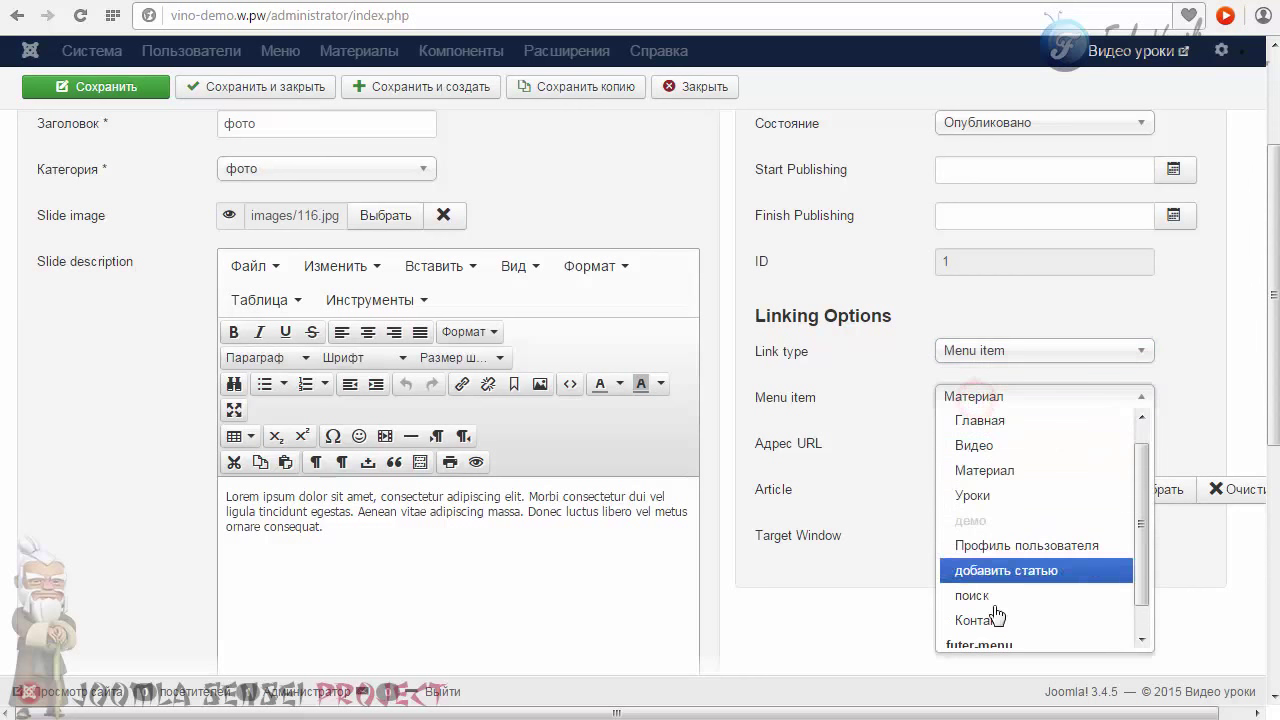
left_click(985, 450)
left_click(966, 351)
left_click(971, 376)
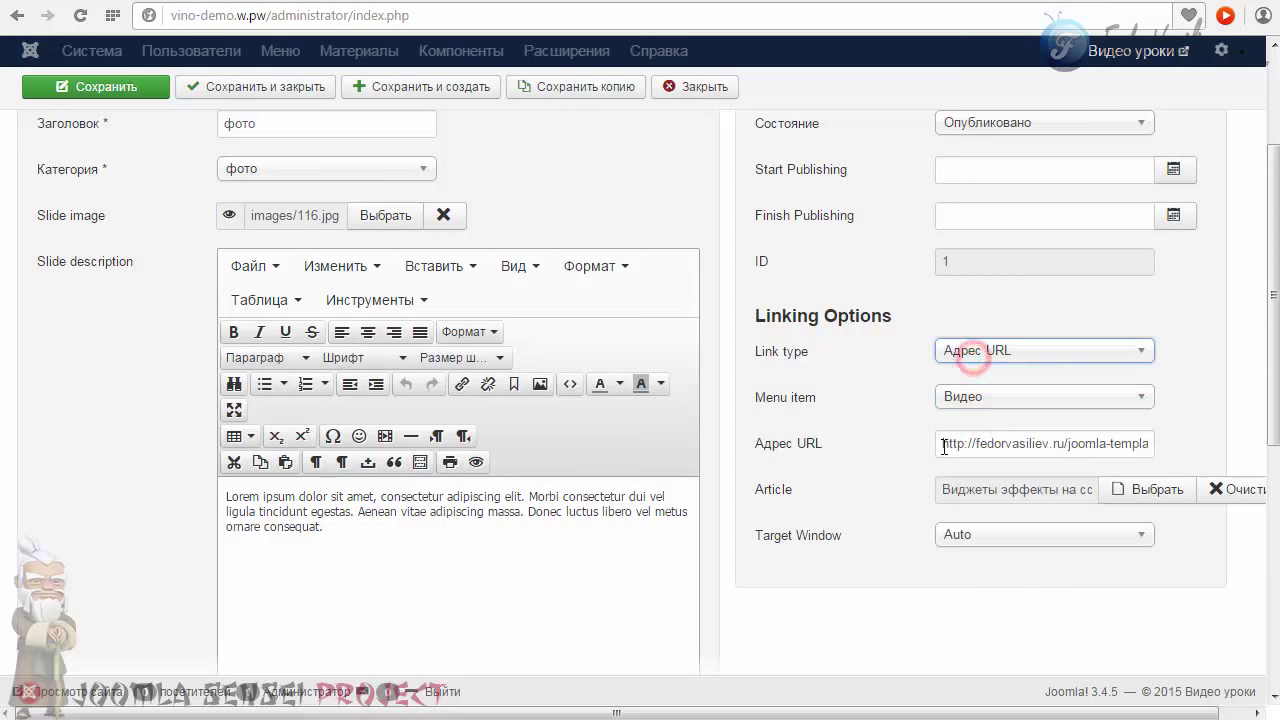
Check the slide's target address and view the header slider on the site's home page
left_click_drag(940, 443, 1203, 447)
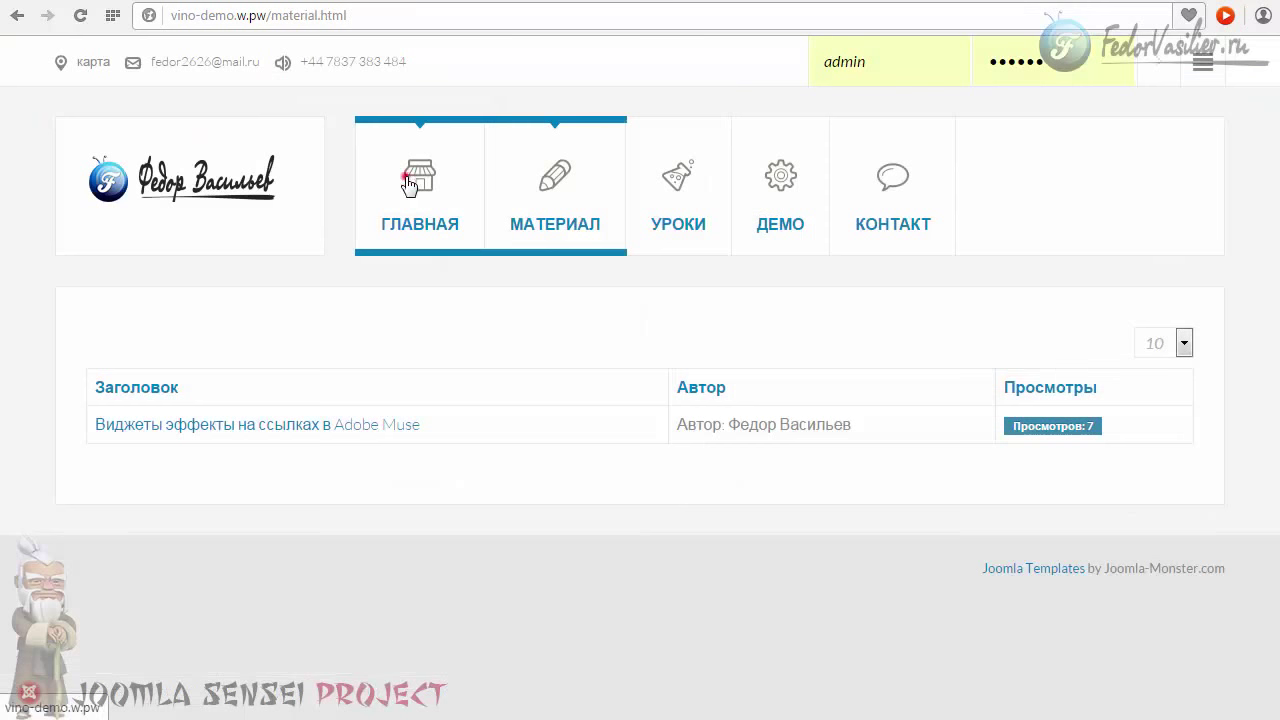
left_click(530, 250)
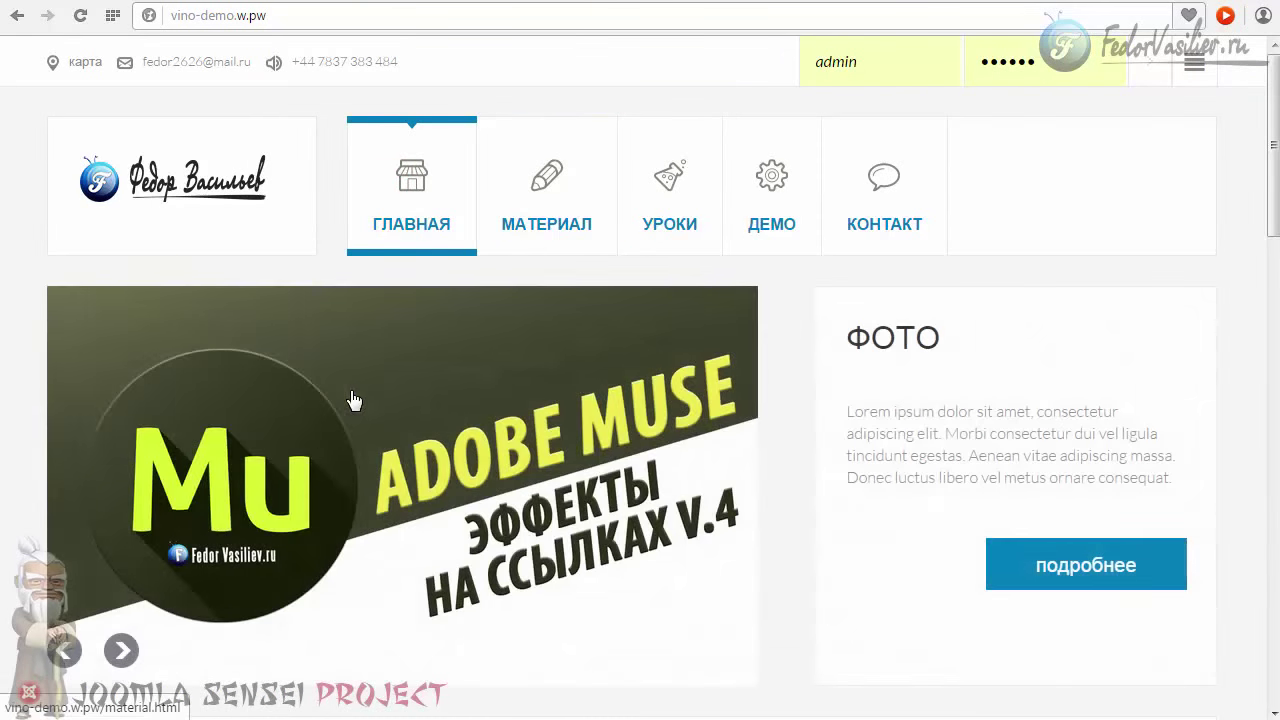
scroll(160, 373, "down", 4)
scroll(160, 373, "up", 3)
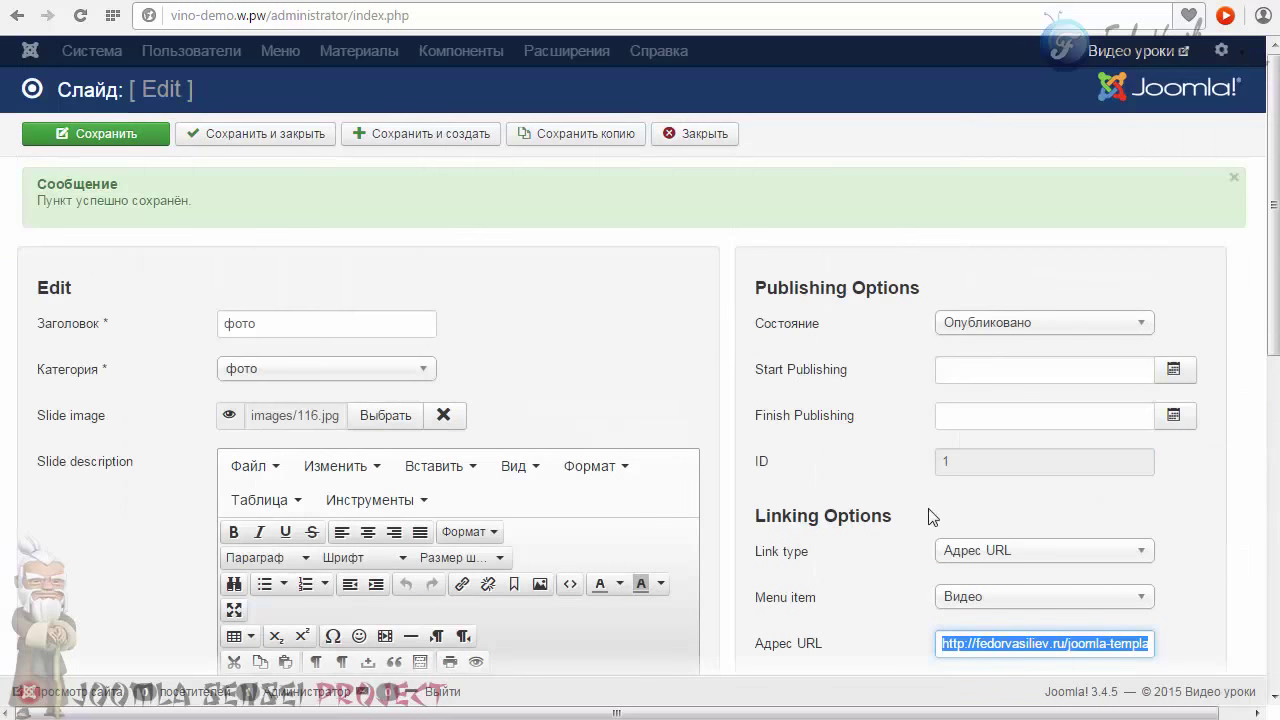
Clear the article from the фото slide's linking options, then save and close the slide
scroll(912, 497, "down", 1)
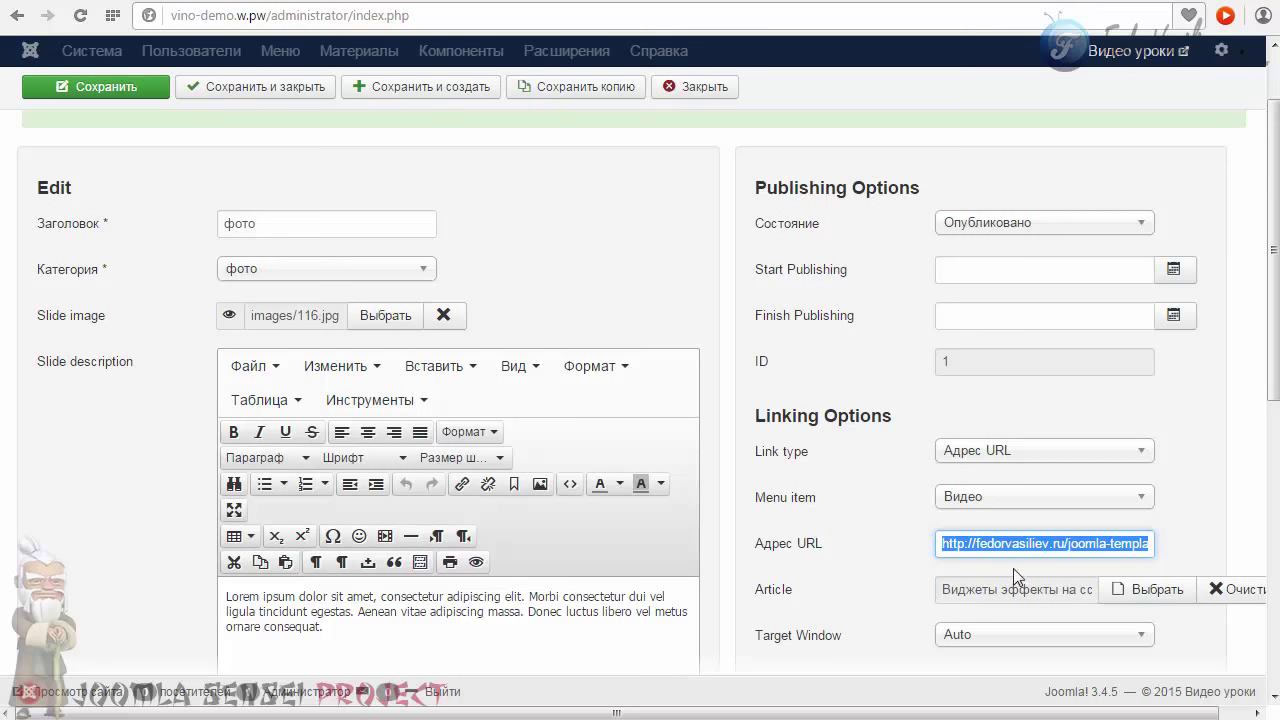
left_click(1226, 589)
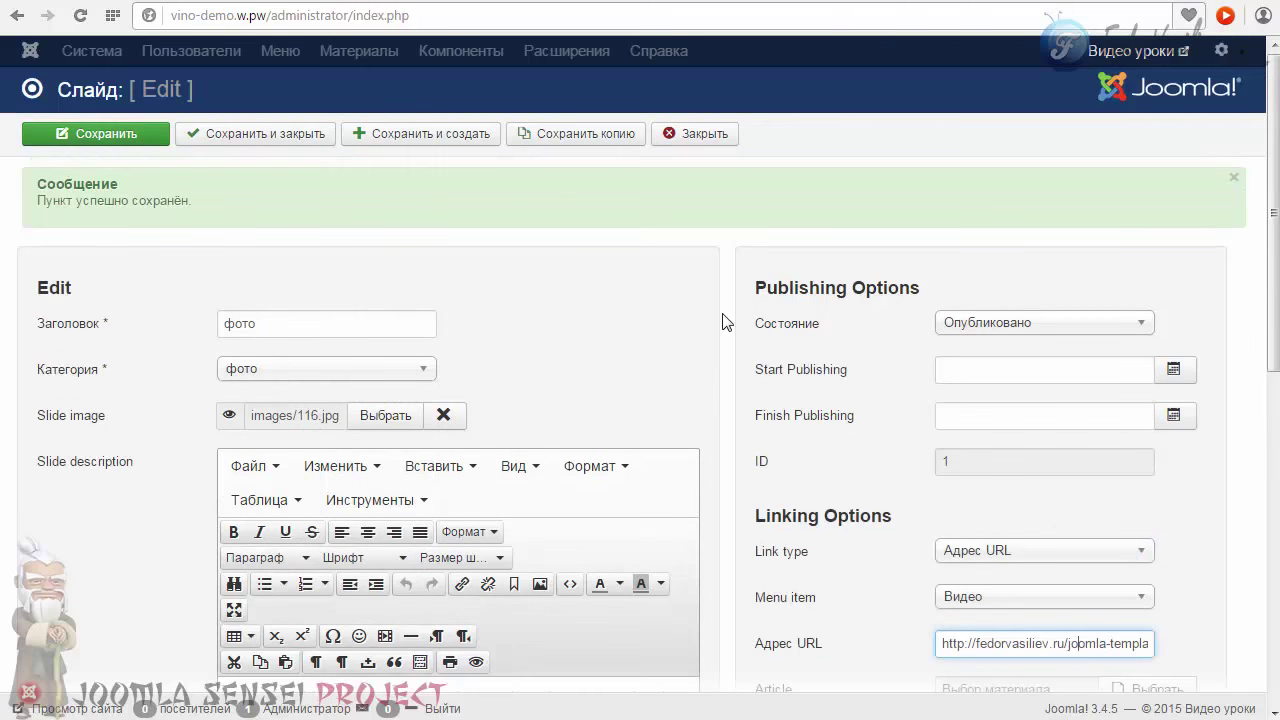
left_click(255, 133)
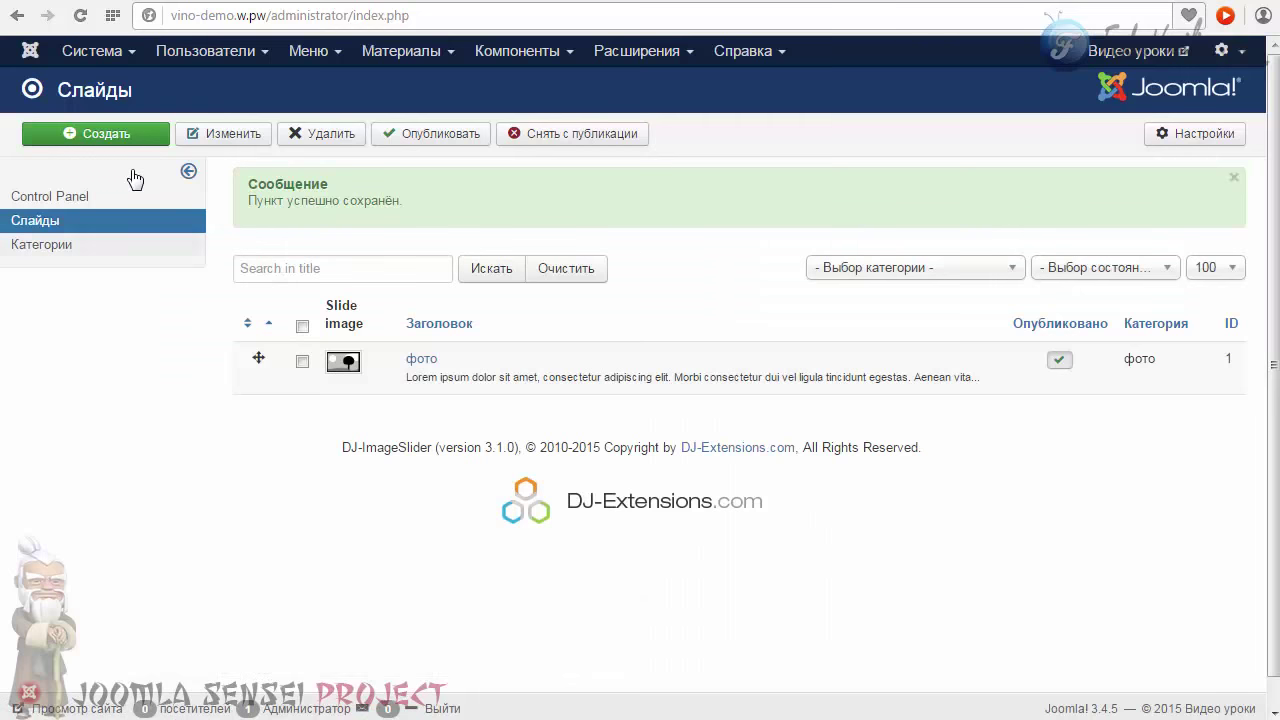
Create a new slide in the category фото2 and title it фото2
left_click(118, 130)
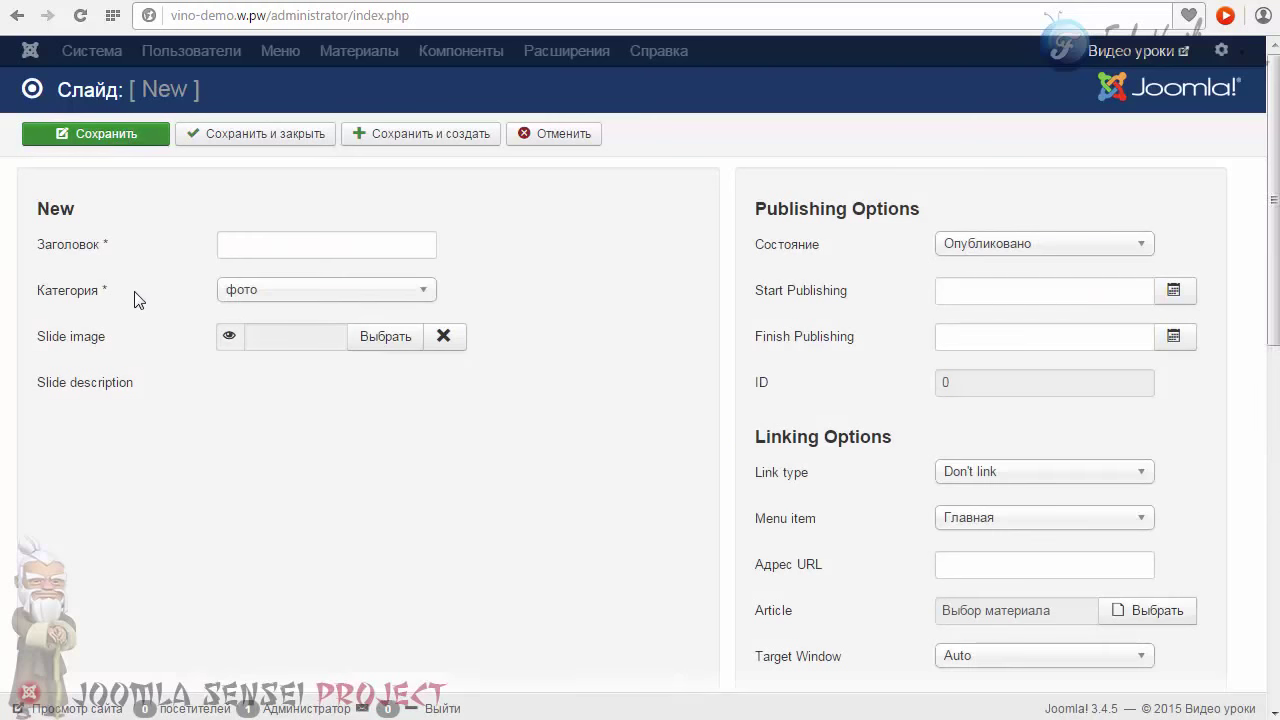
left_click(248, 292)
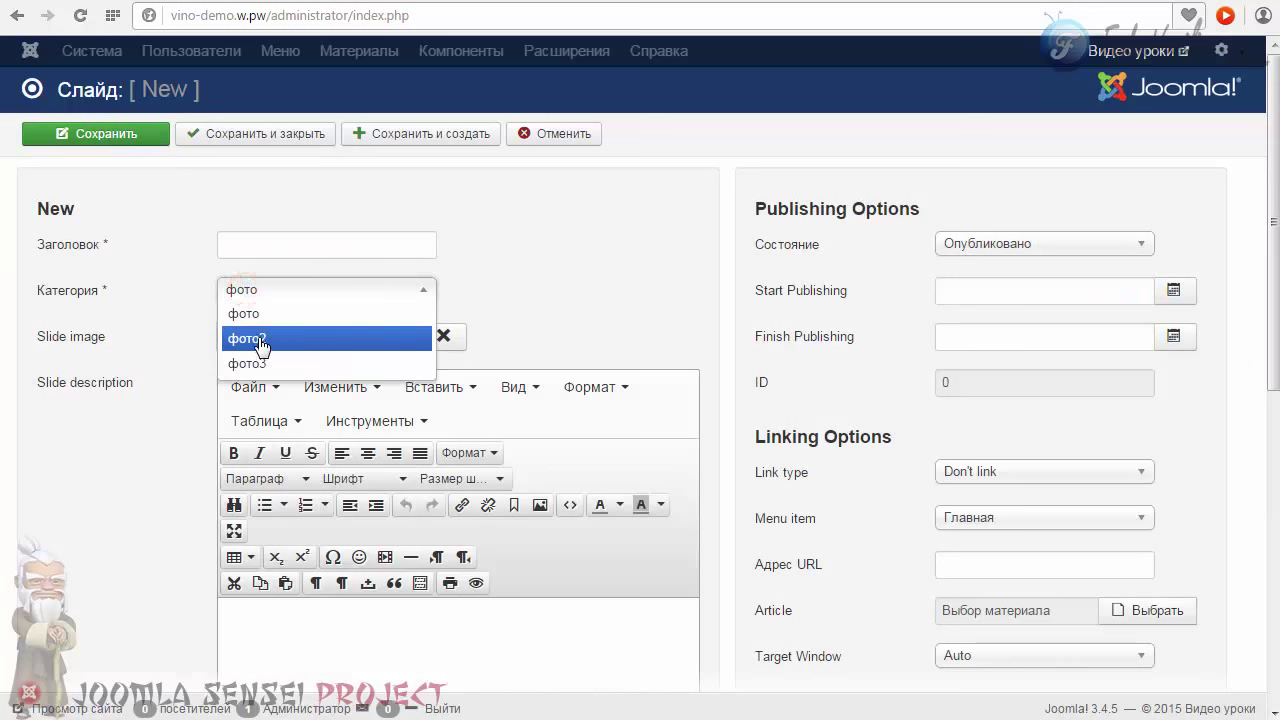
left_click(250, 337)
left_click(240, 243)
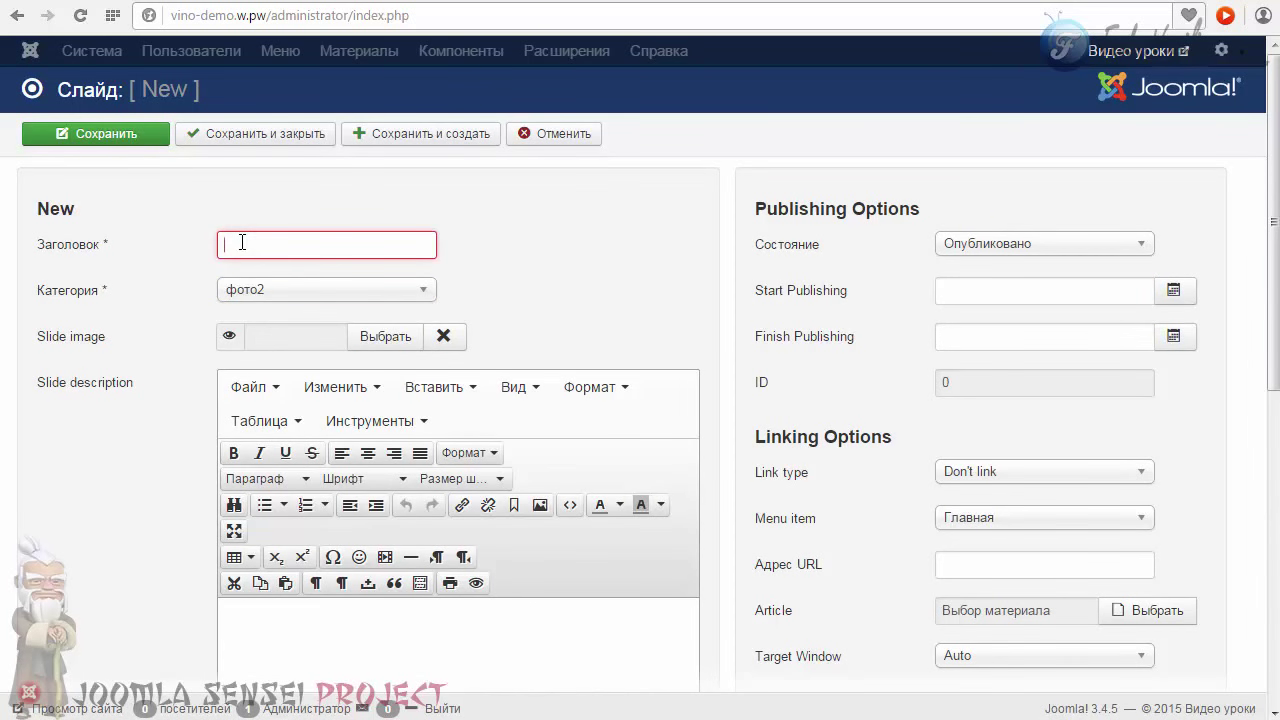
type("фото2")
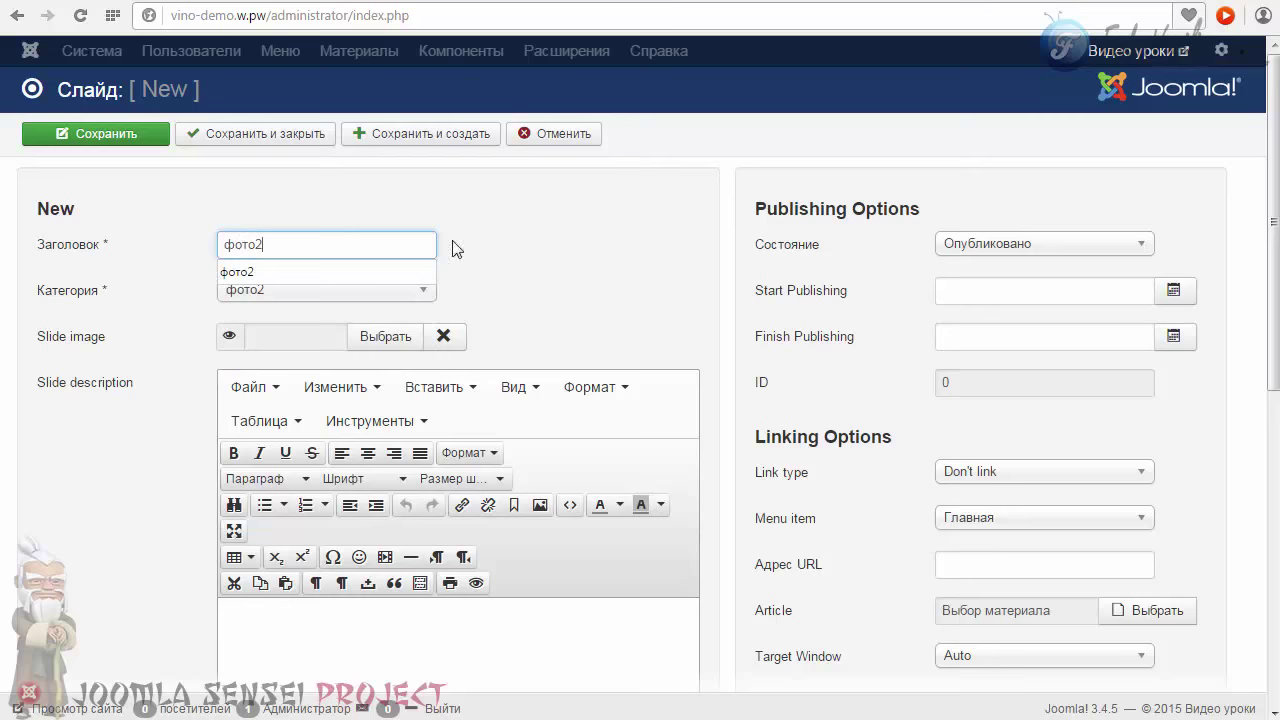
left_click(523, 254)
Fill in the slide description with the "Lorem ipsum dolor sit amet, consectetur adipiscing elit..." placeholder paragraph
scroll(500, 330, "down", 2)
left_click(423, 450)
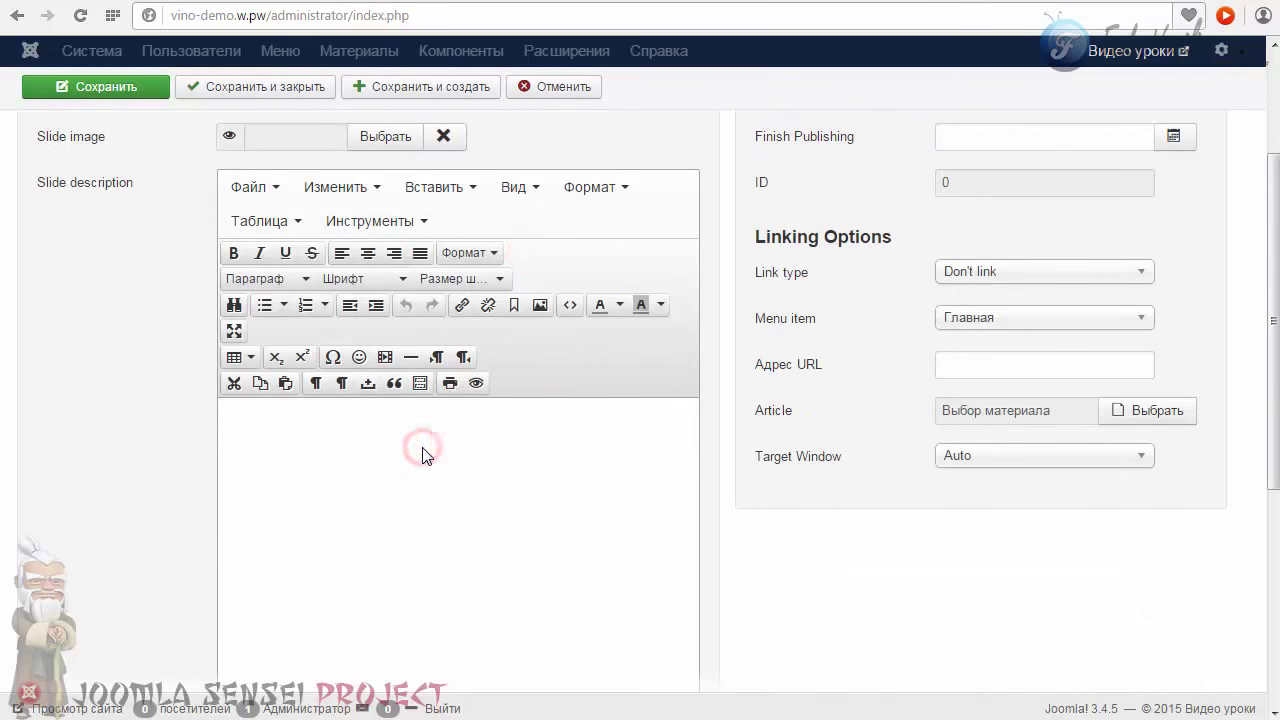
type("Lorem ipsum dolor sit amet, consectetur adipiscing elit. Morbi consectetur dui vel ligula tincidunt egestas. Aenean vitae adipiscing massa. Donec luctus libero vel metus ornare consequat.")
left_click(371, 436)
left_click(325, 449)
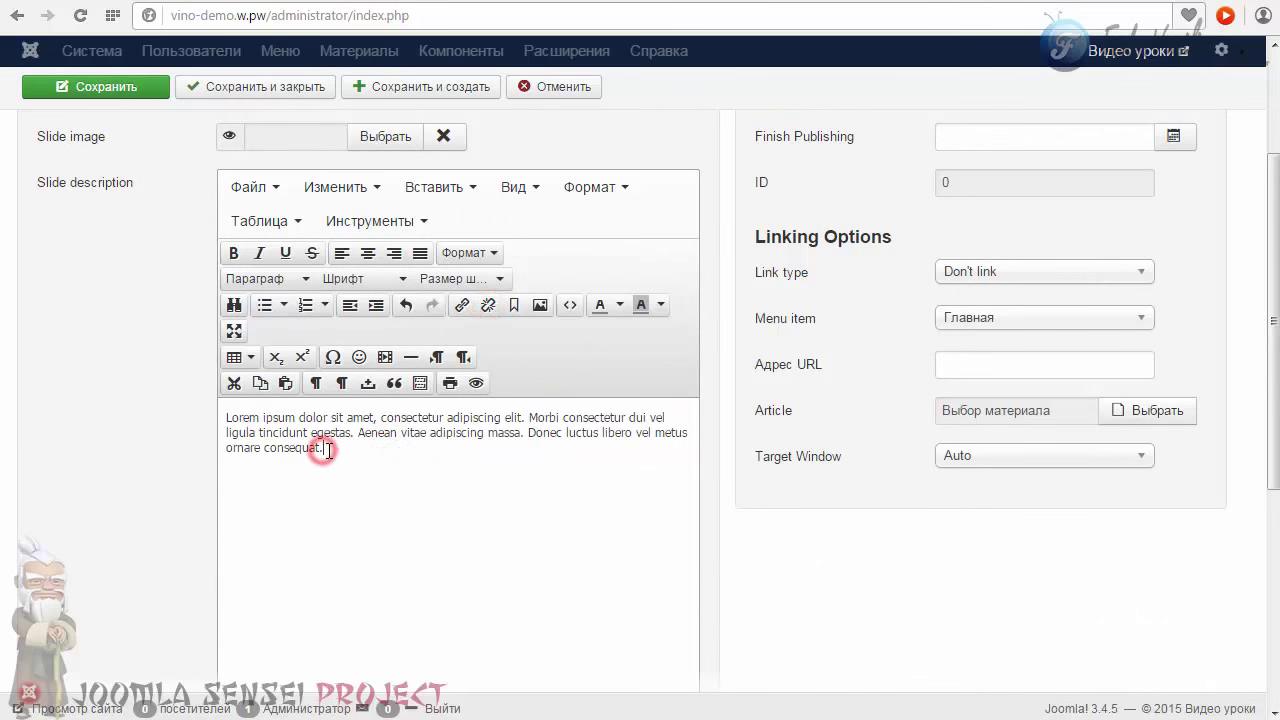
scroll(759, 355, "up", 2)
Set the slide's link type to Menu item and choose Видео as its menu item
left_click(990, 471)
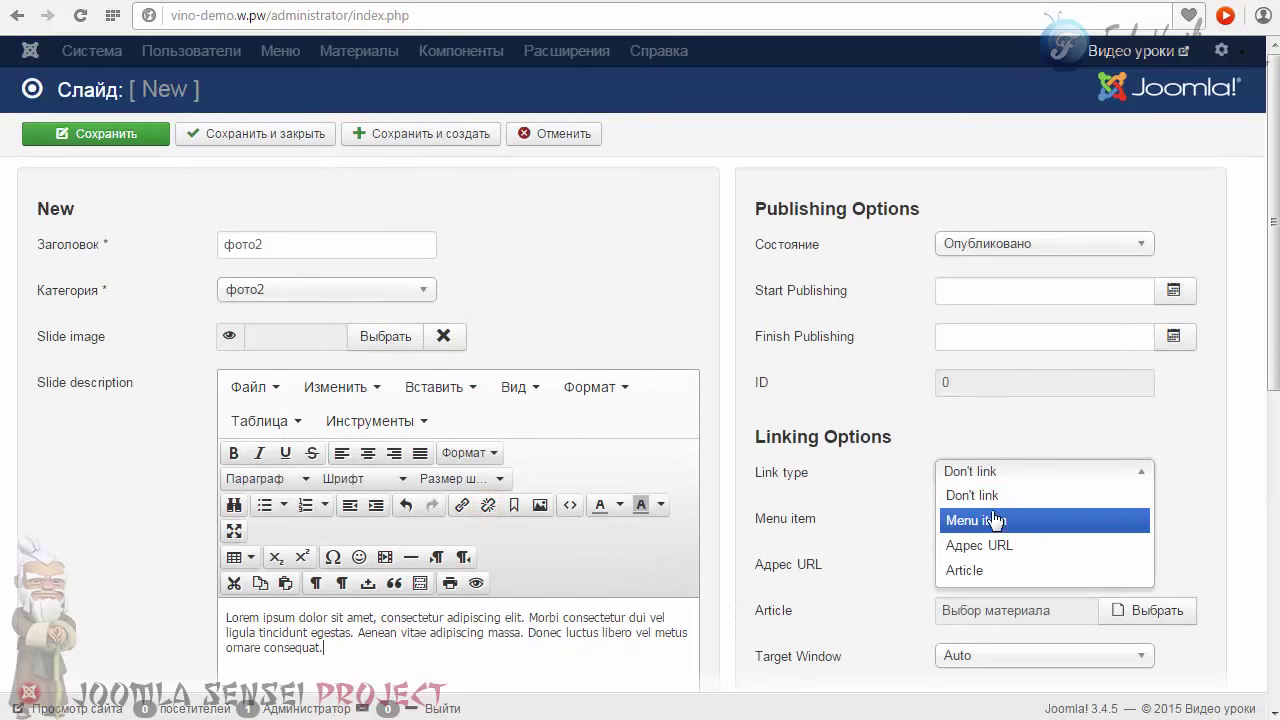
left_click(994, 521)
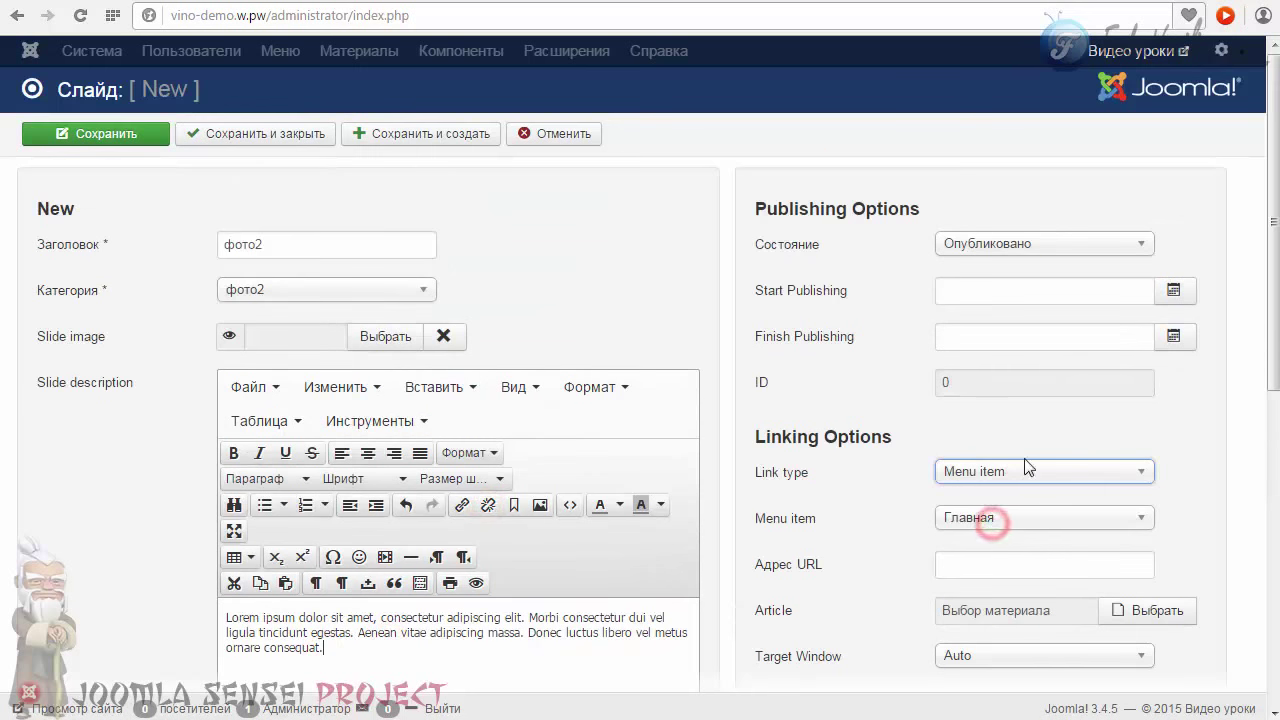
left_click(992, 522)
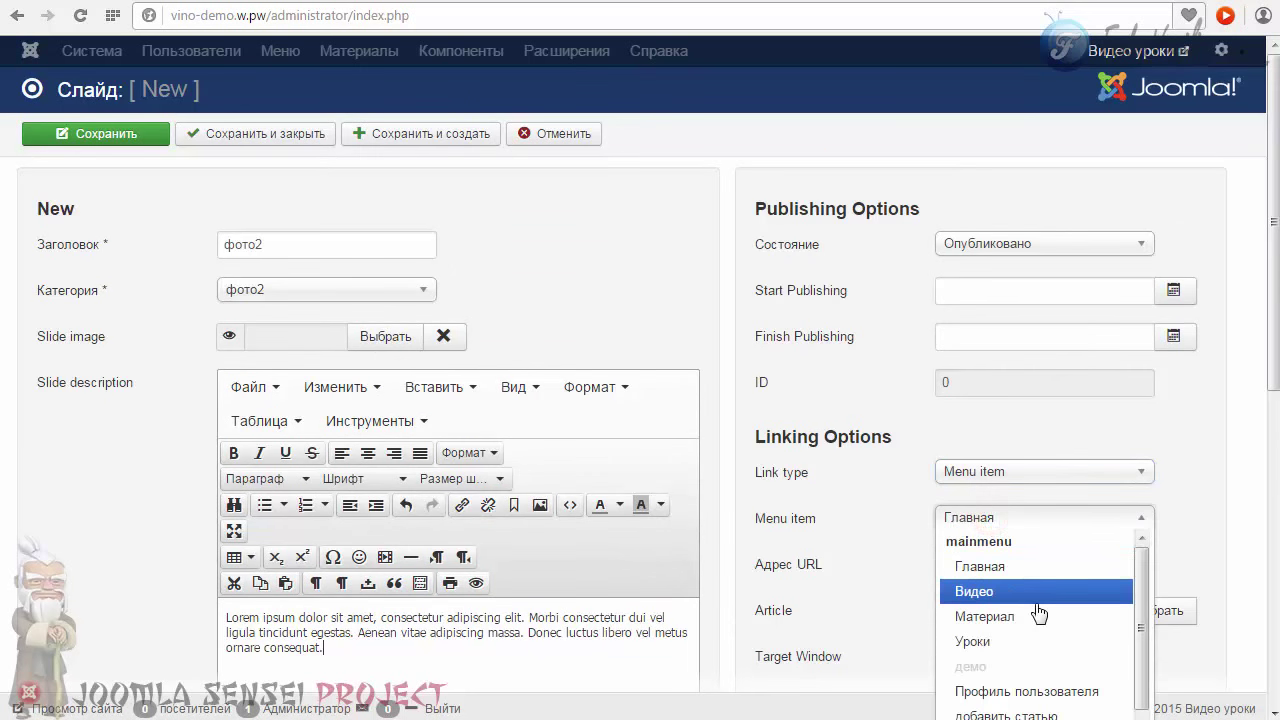
left_click(983, 594)
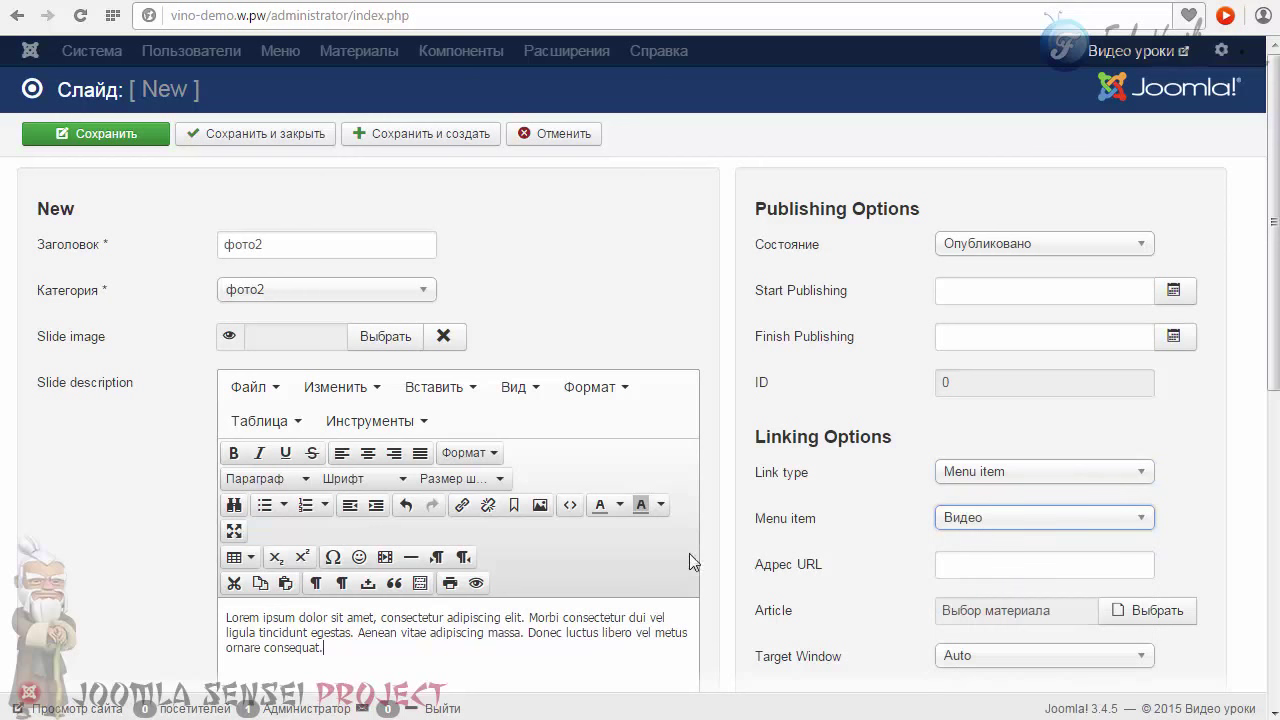
Set the slide's target window to New Window, then save the slide and start another new one
scroll(828, 583, "down", 1)
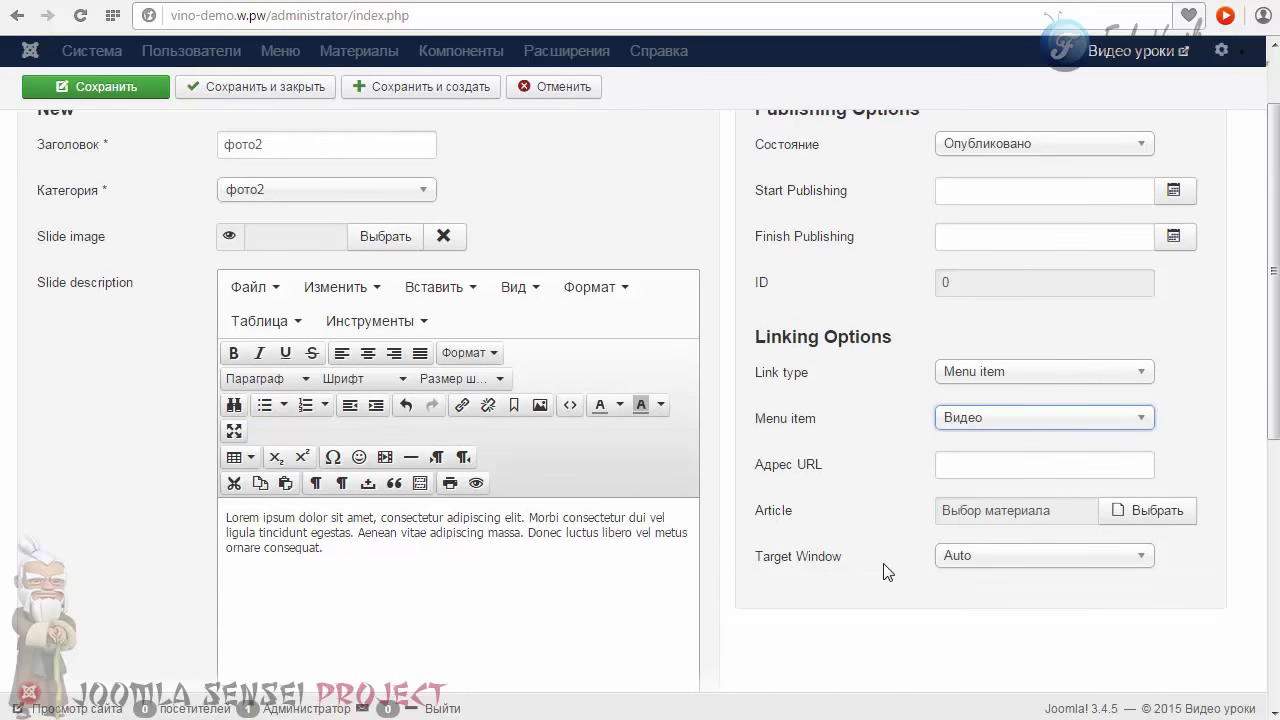
left_click(938, 553)
left_click(983, 630)
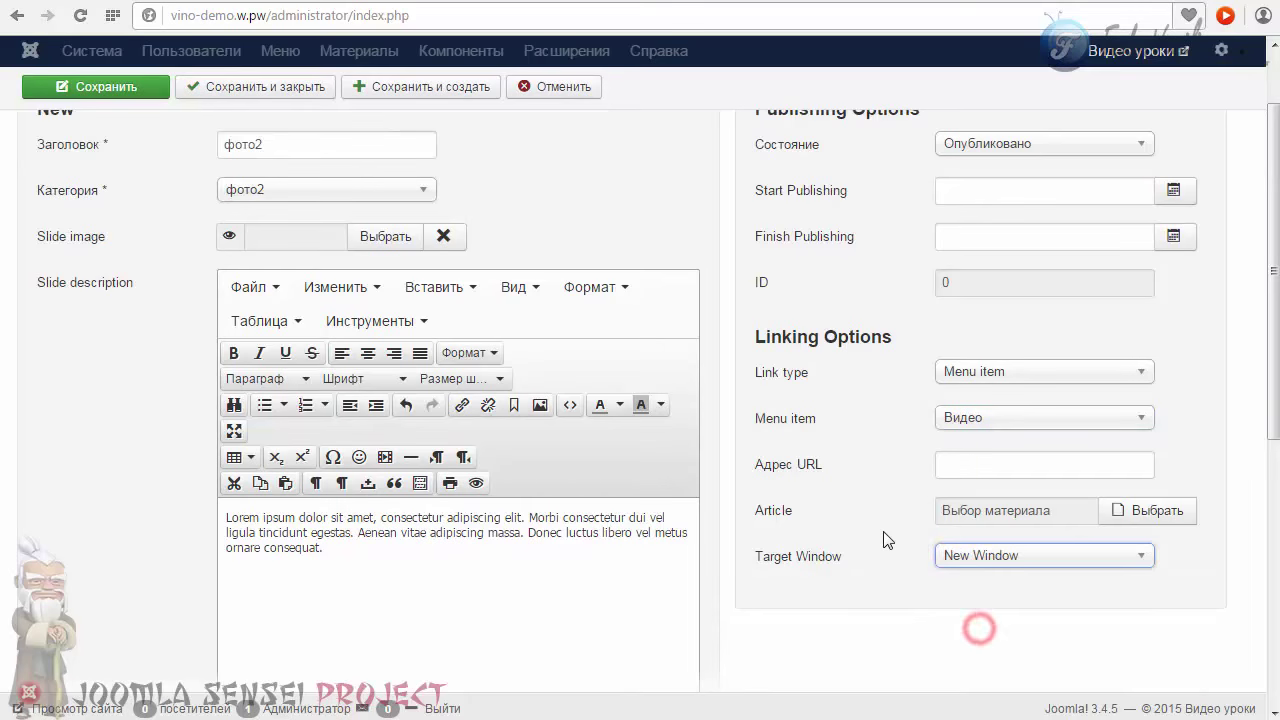
scroll(889, 530, "up", 1)
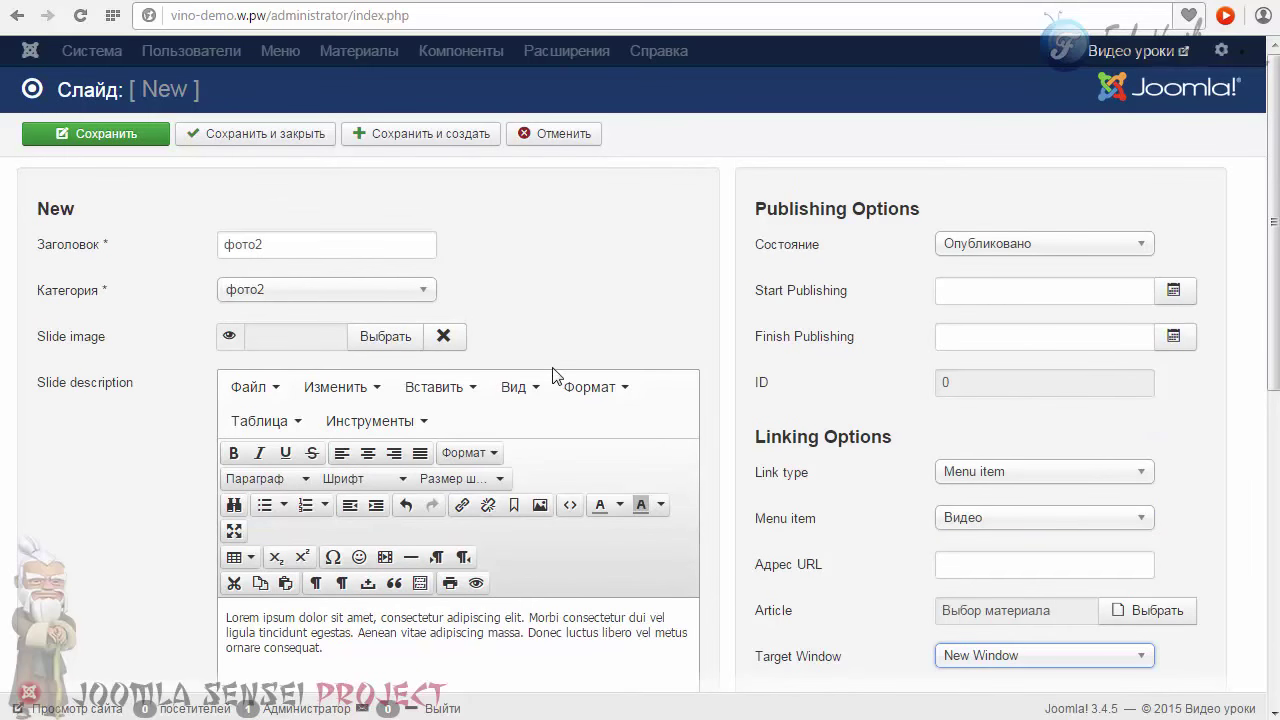
left_click(398, 134)
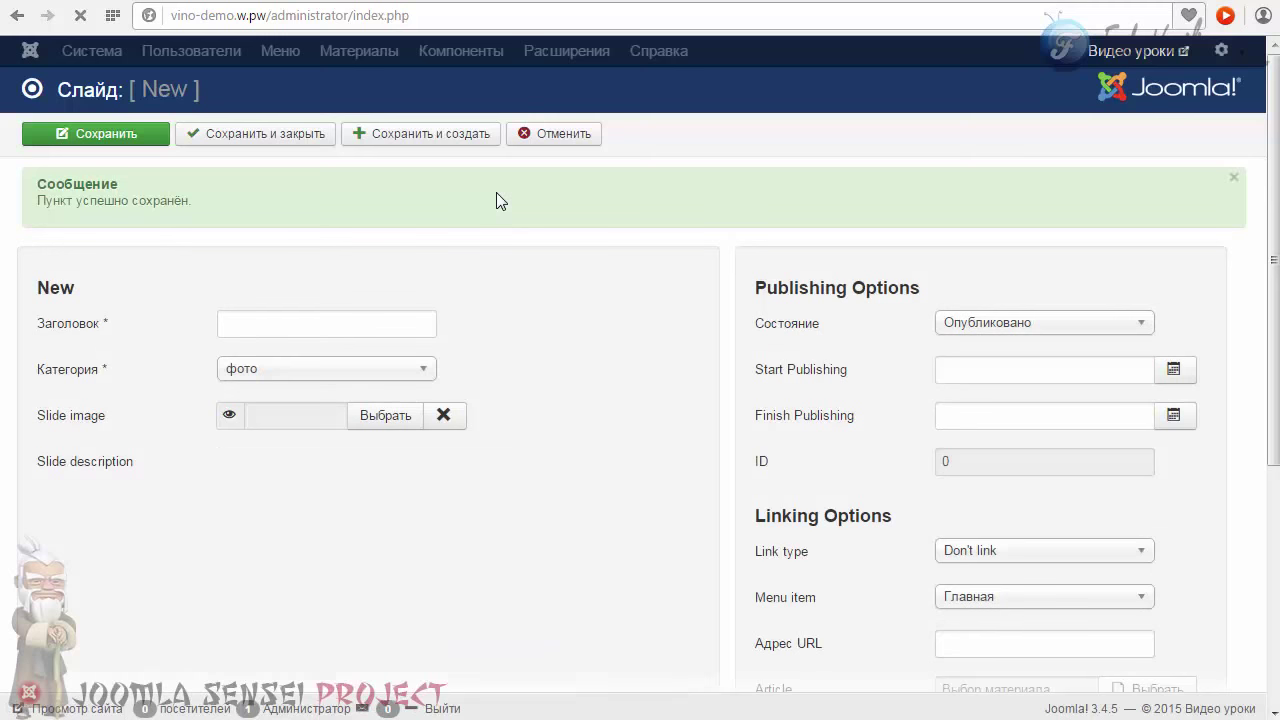
Title the new slide фото3 and assign it to the category фото3
left_click(290, 326)
type("ф")
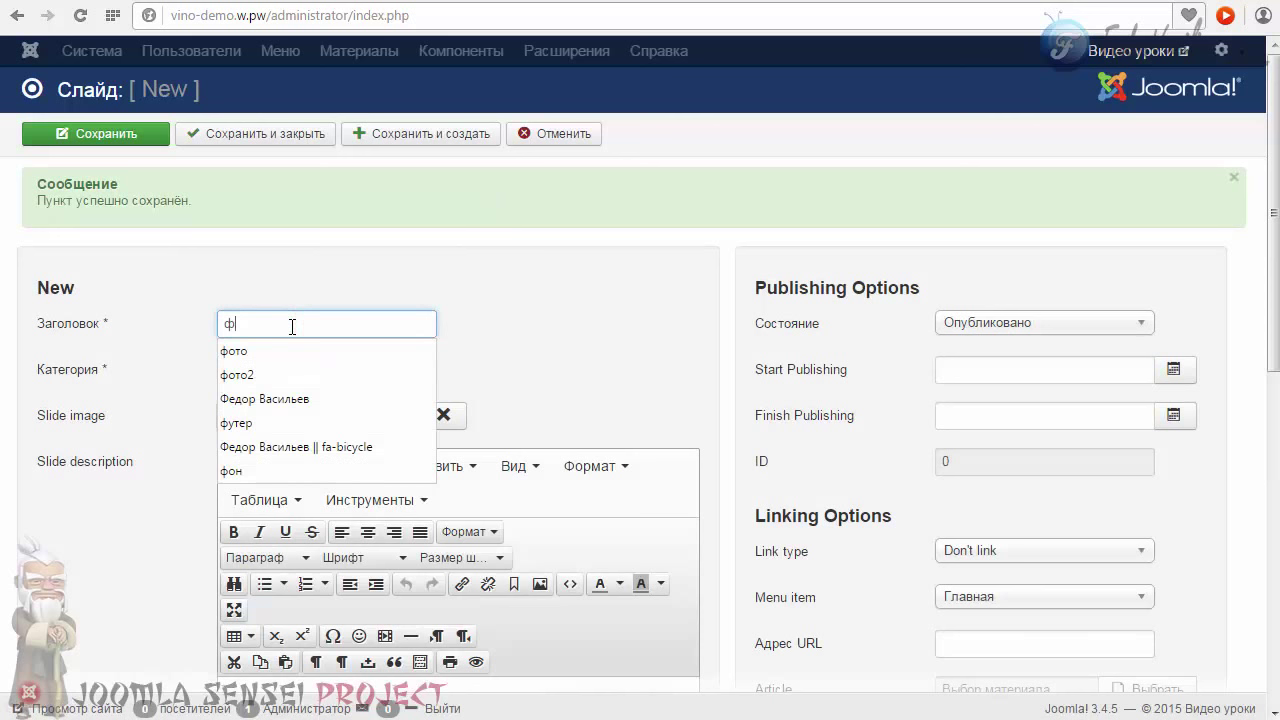
type("ото3")
left_click(531, 322)
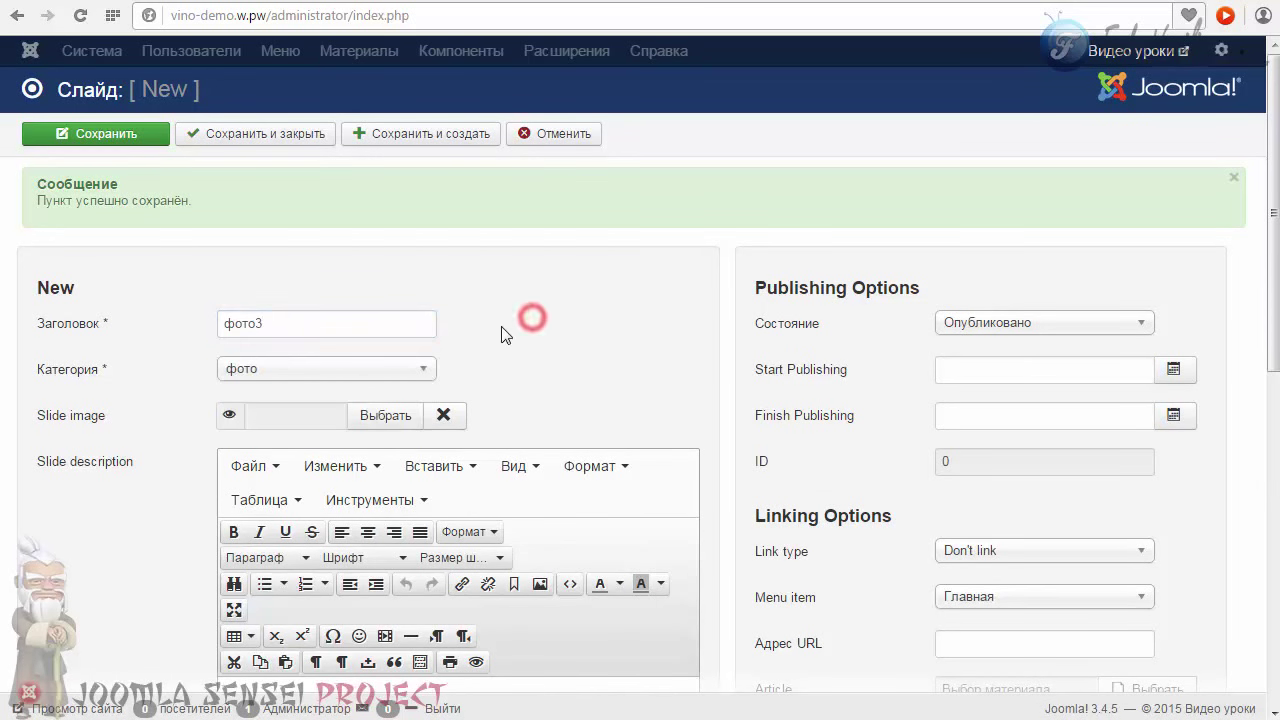
left_click(293, 370)
left_click(263, 441)
Insert 25.jpeg from the foto folder as the slide image
left_click(372, 414)
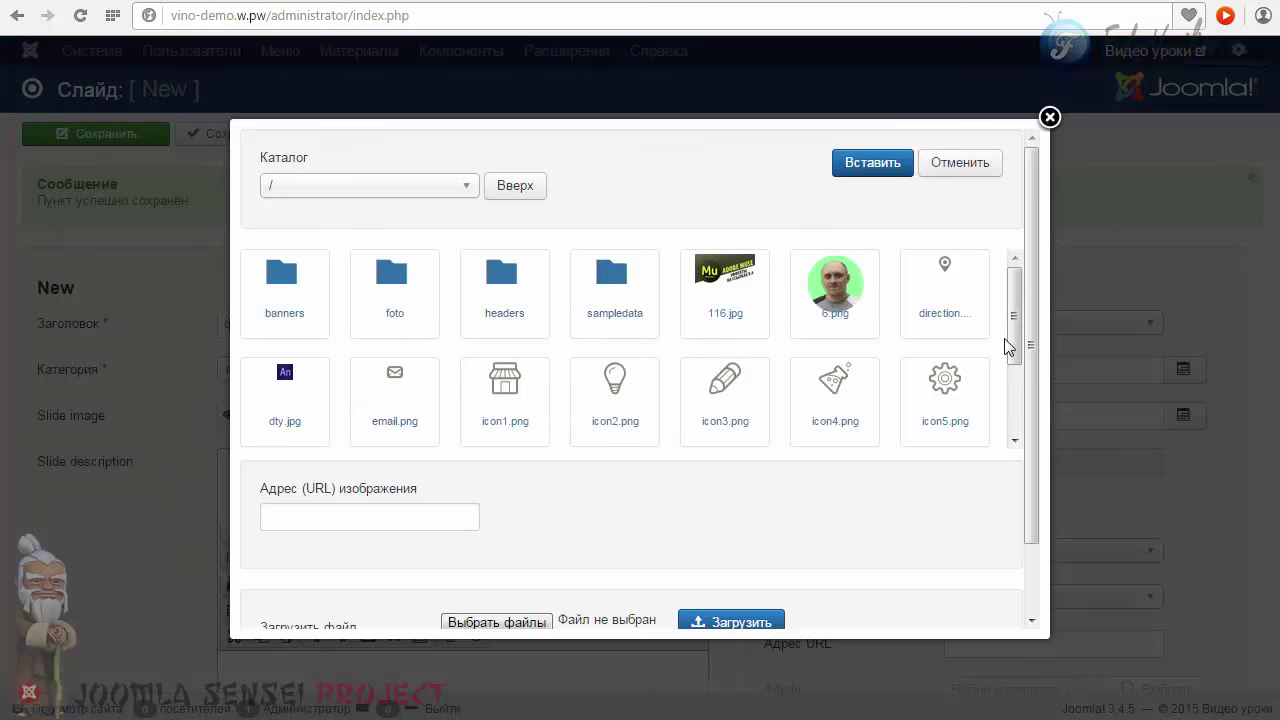
left_click_drag(1008, 345, 1014, 271)
left_click(395, 290)
left_click(725, 285)
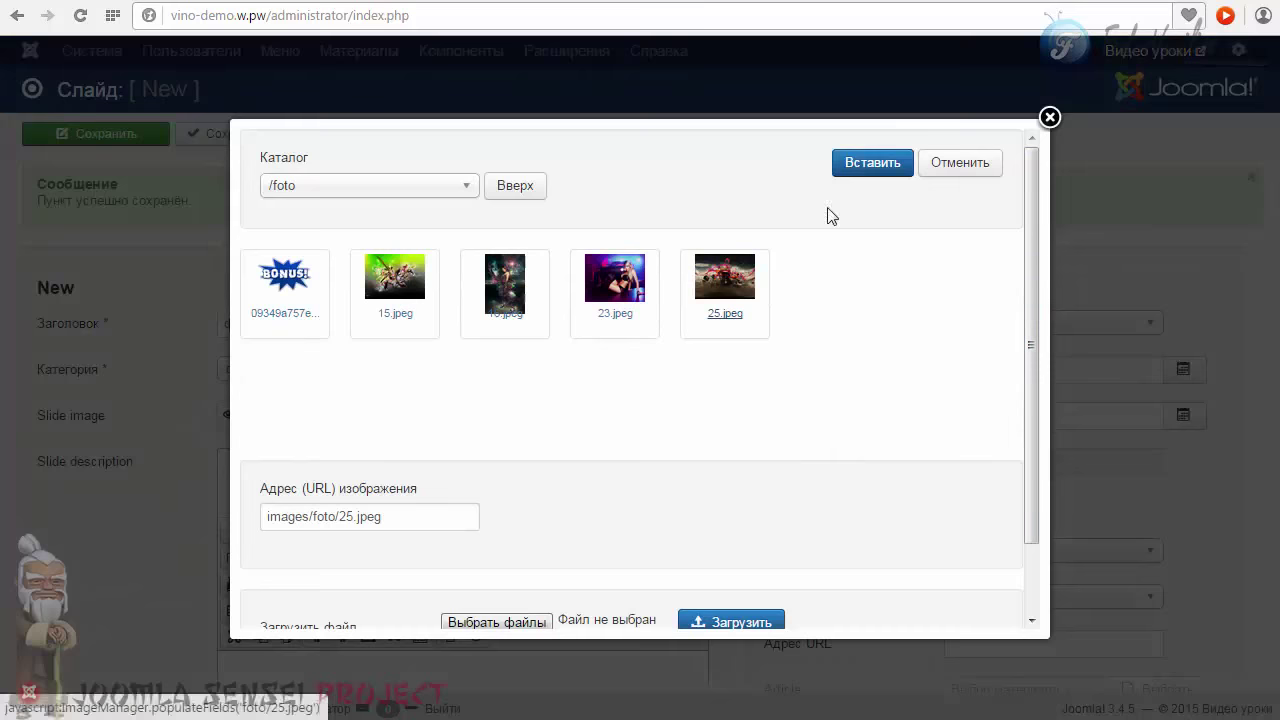
left_click(851, 166)
Paste the "Lorem ipsum dolor sit amet..." placeholder paragraph into the фото3 slide's description
scroll(563, 360, "down", 3)
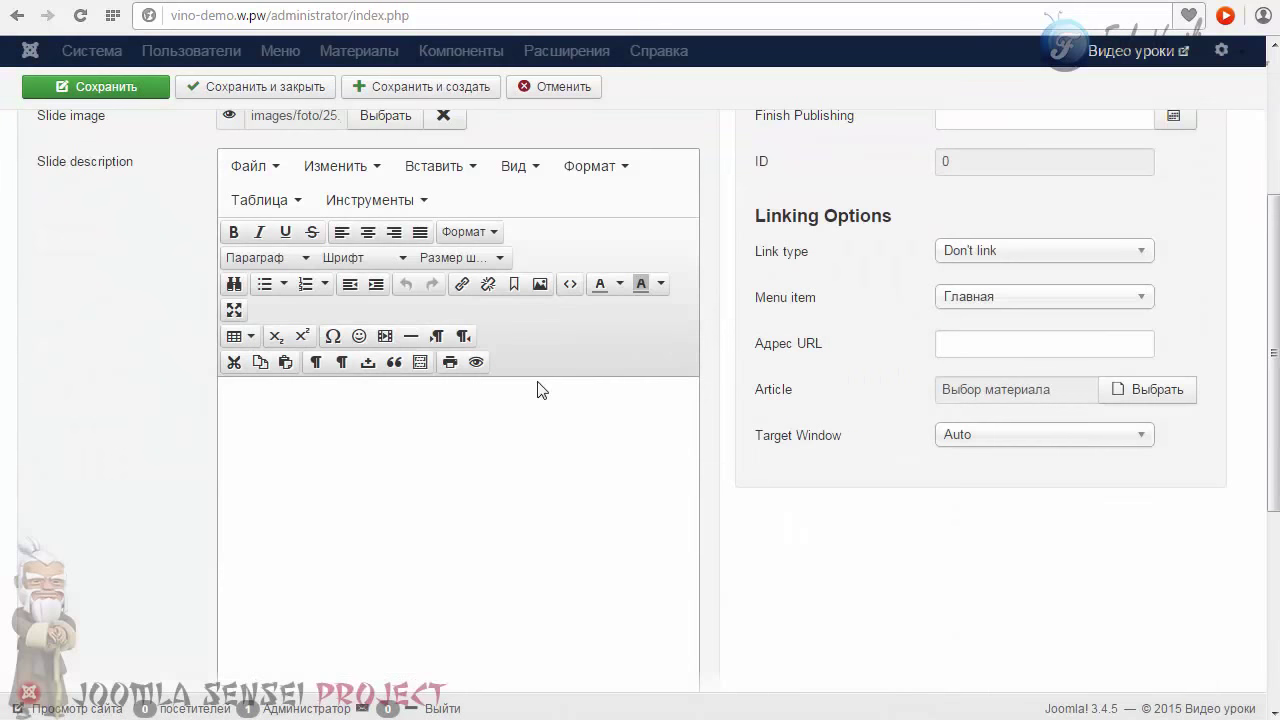
type("Lorem ipsum dolor sit amet, consectetur adipiscing elit. Morbi consectetur dui vel ligula tincidunt egestas. Aenean vitae adipiscing massa. Donec luctus libero vel metus ornare consequat.")
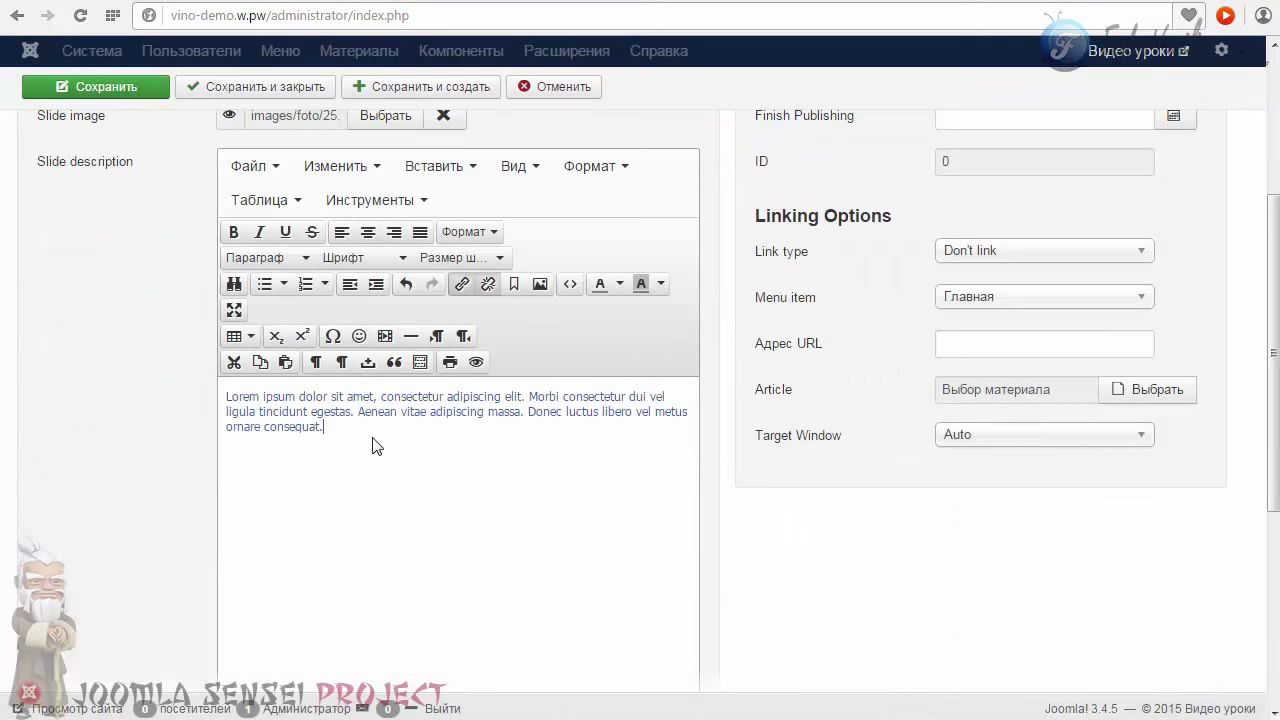
triple_click(381, 432)
left_click(866, 545)
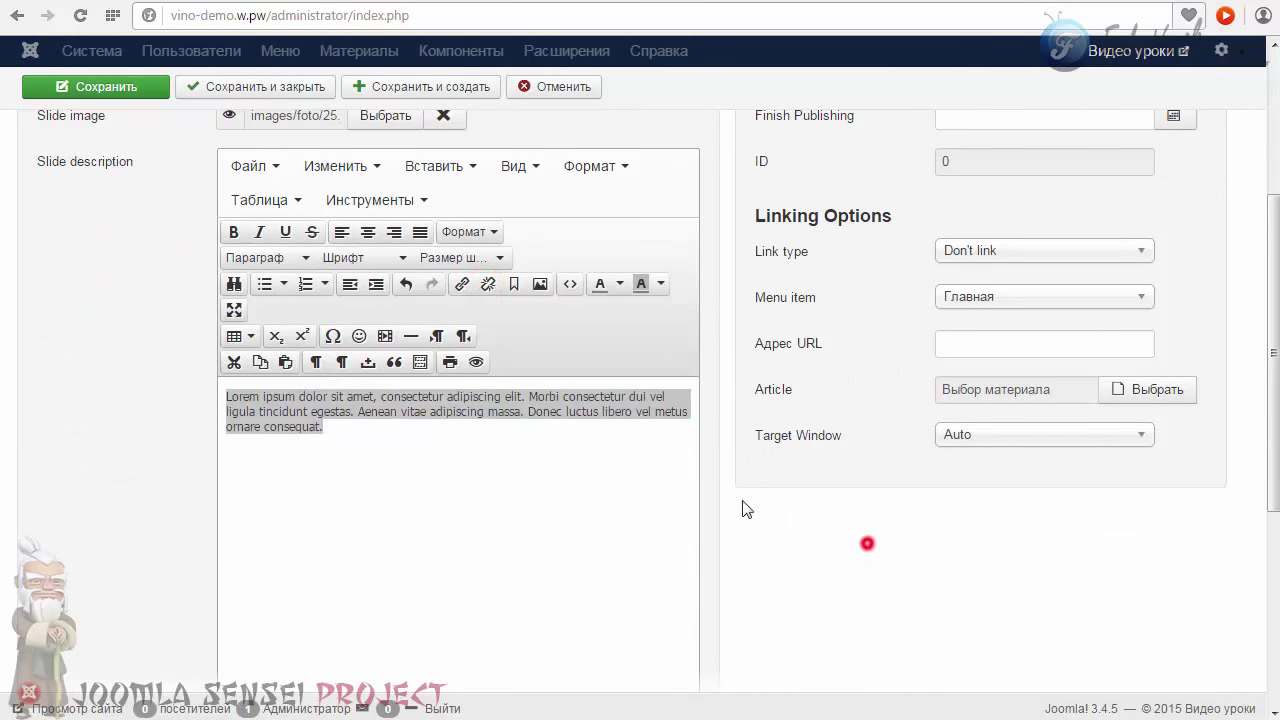
left_click(541, 412)
Link the фото3 slide to the menu item Уроки with link type Menu item, then save and close it
scroll(651, 509, "up", 2)
left_click(984, 452)
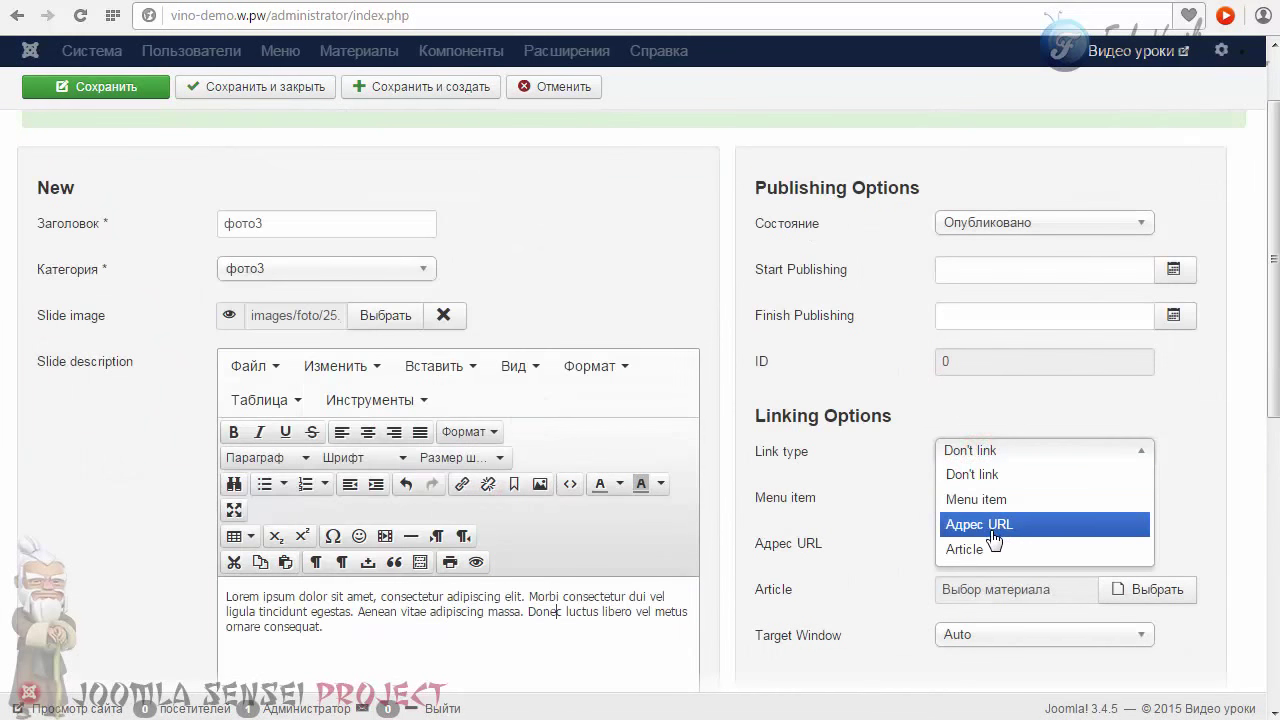
left_click(966, 499)
left_click(966, 496)
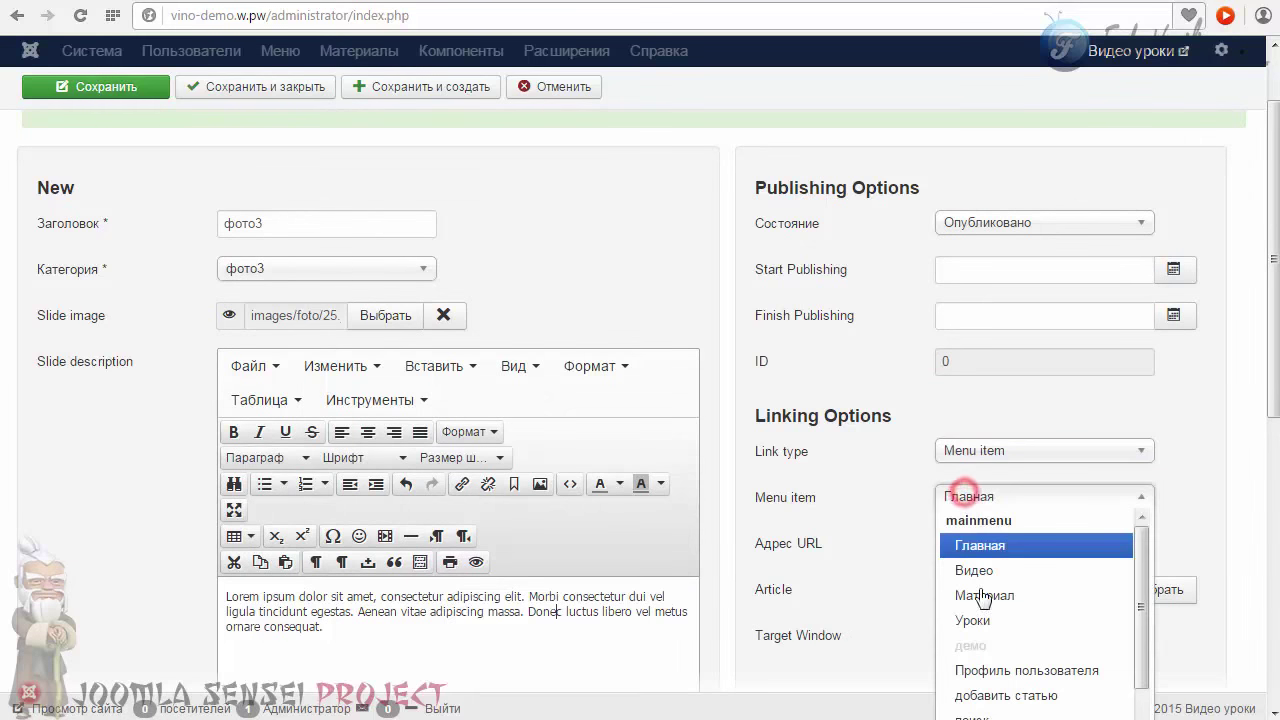
left_click(972, 620)
scroll(826, 494, "down", 1)
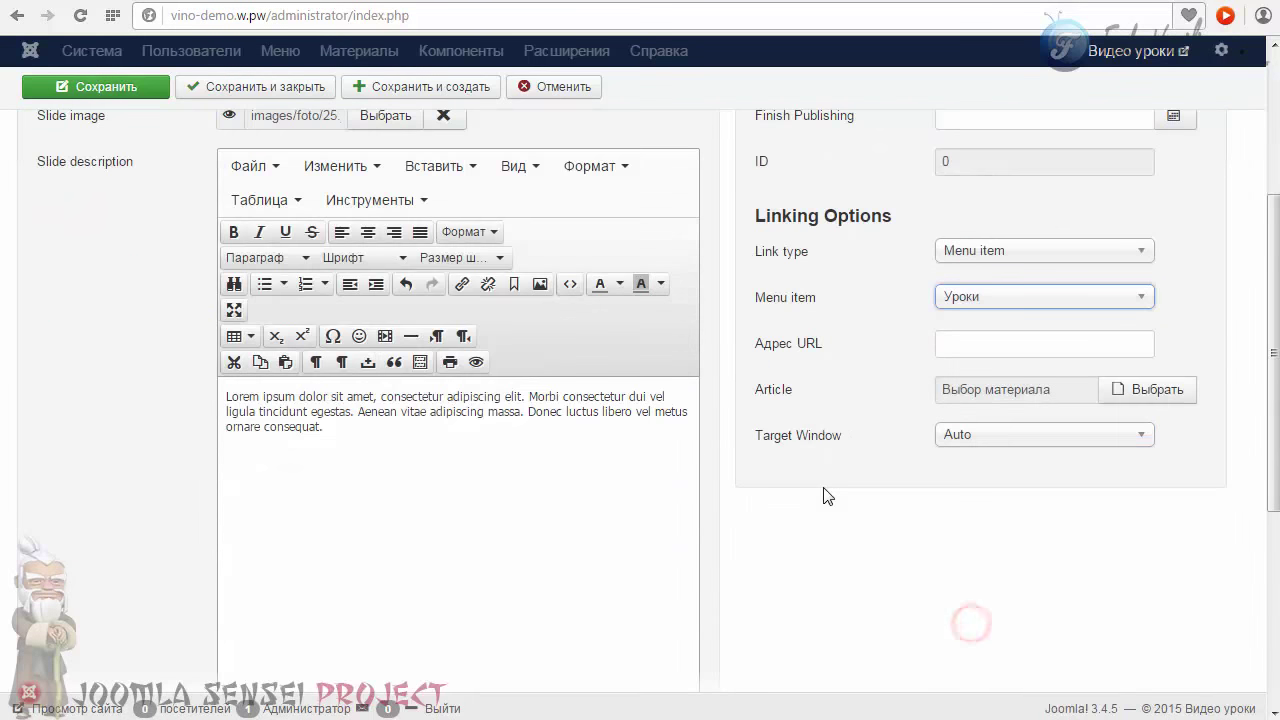
scroll(157, 234, "up", 2)
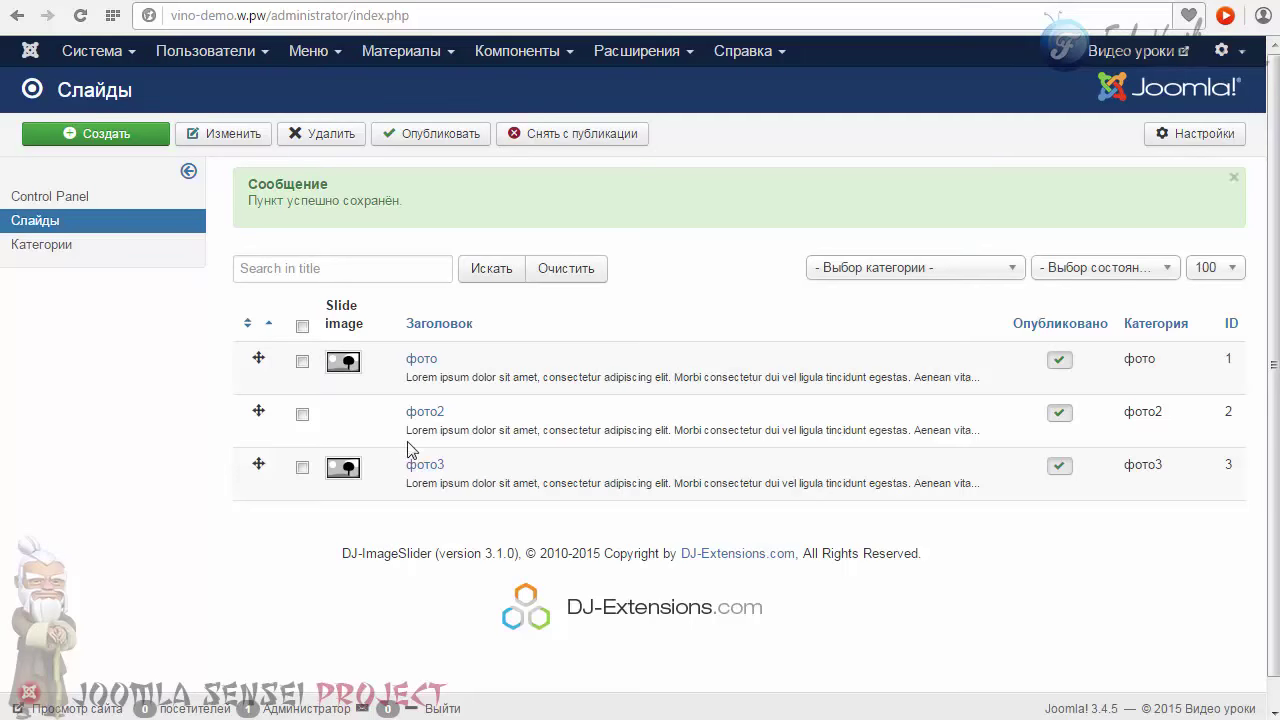
Open the фото2 slide for editing and insert 15.jpeg from the foto folder as its slide image
left_click(420, 411)
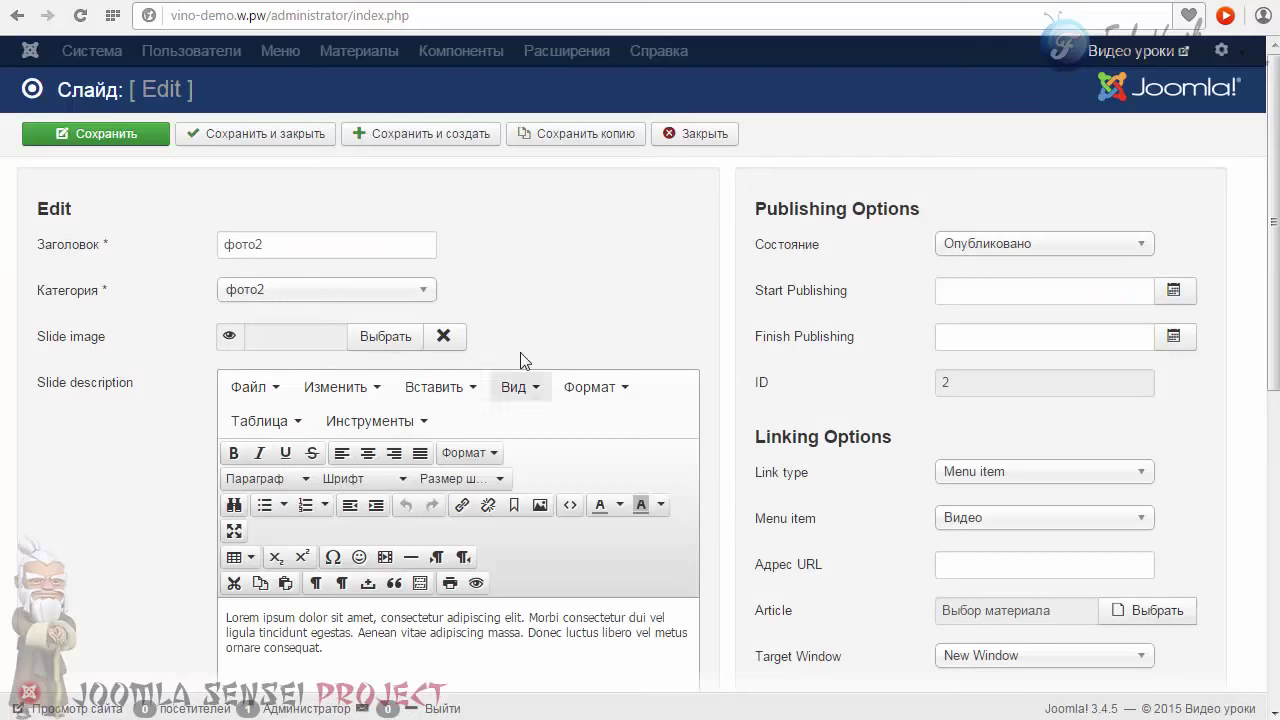
left_click(387, 338)
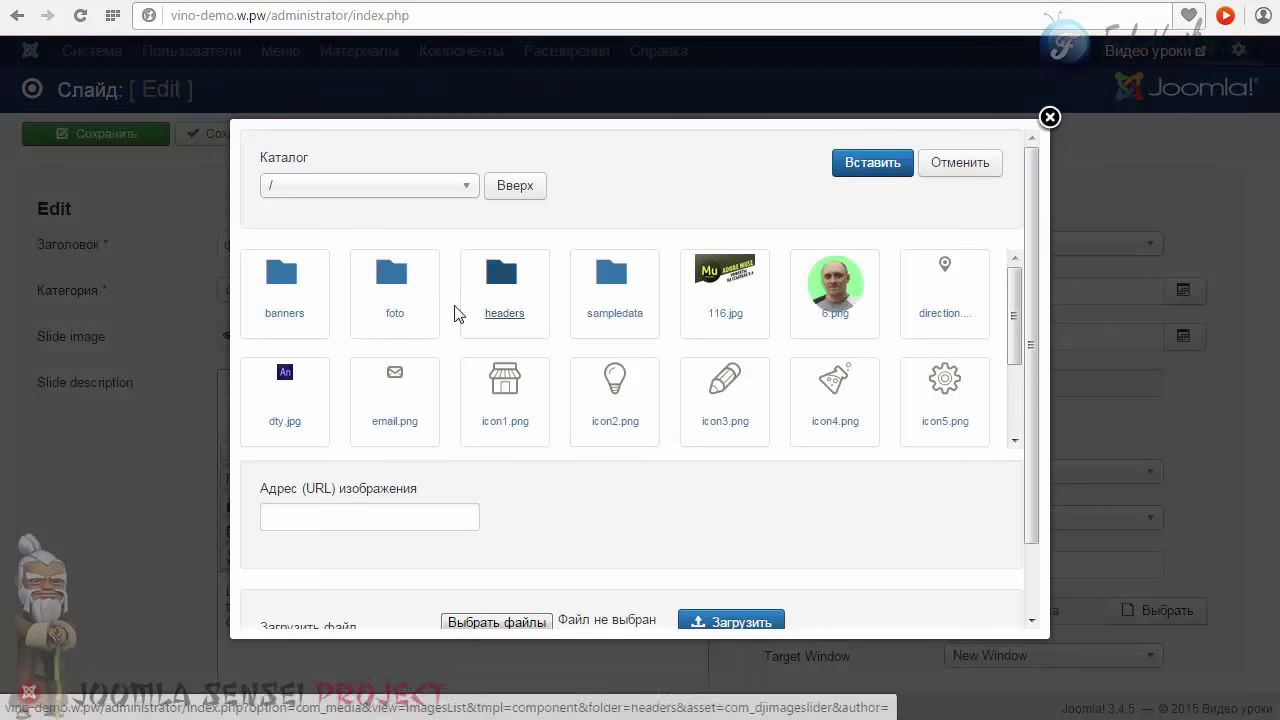
left_click(373, 280)
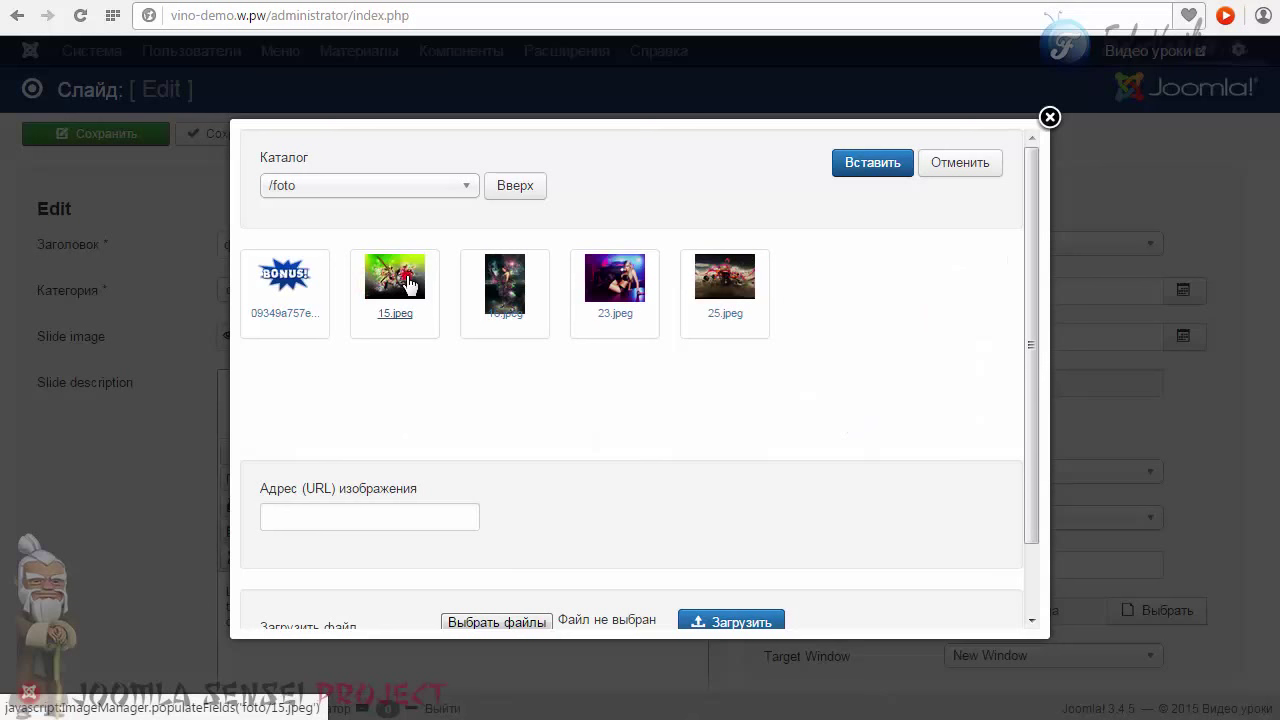
left_click(410, 284)
left_click(866, 161)
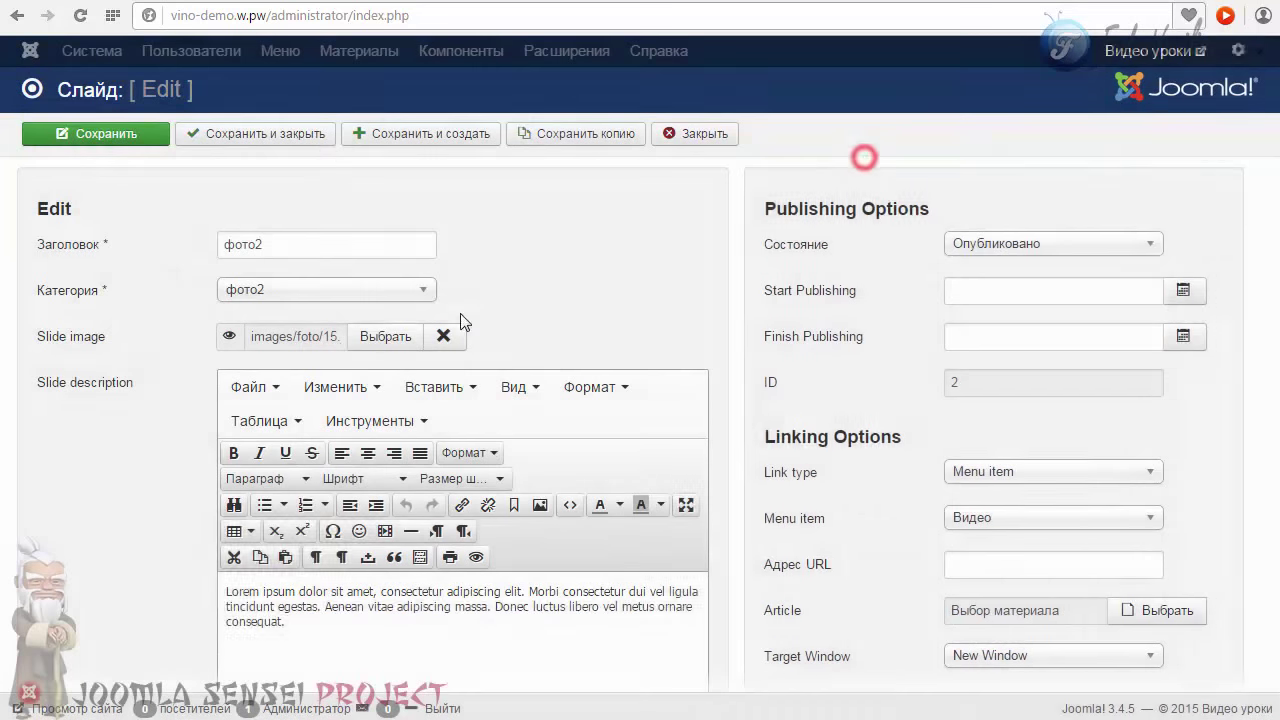
Save and close the фото2 slide
left_click(319, 134)
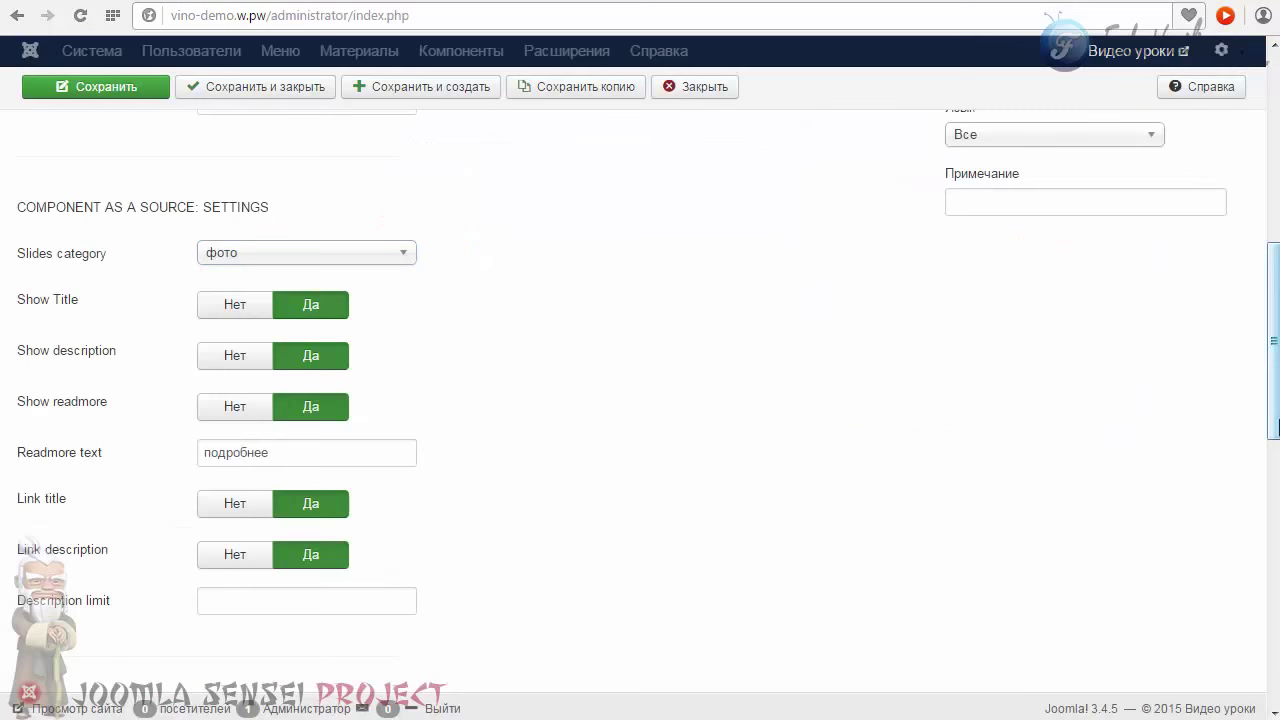
Examine the DJ-ImageSlider module's component source settings and the options available for its Slides category
left_click_drag(1275, 425, 1275, 240)
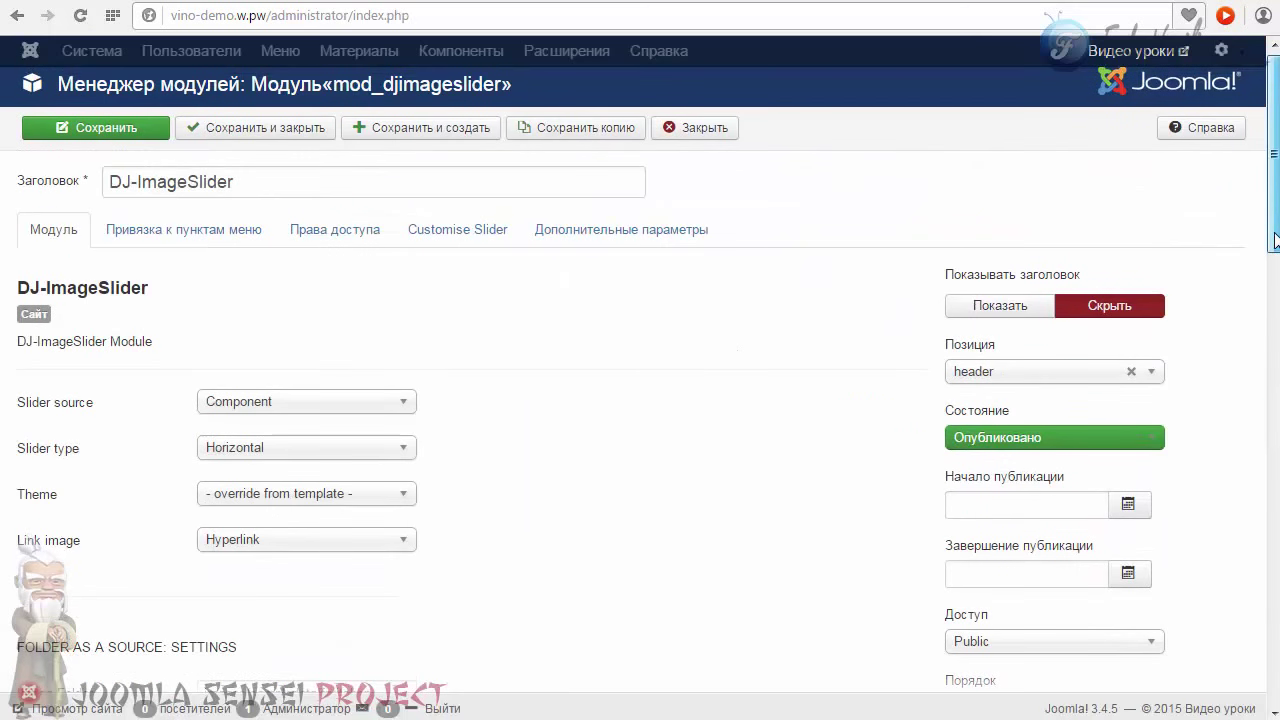
scroll(1266, 443, "down", 7)
scroll(1175, 423, "up", 1)
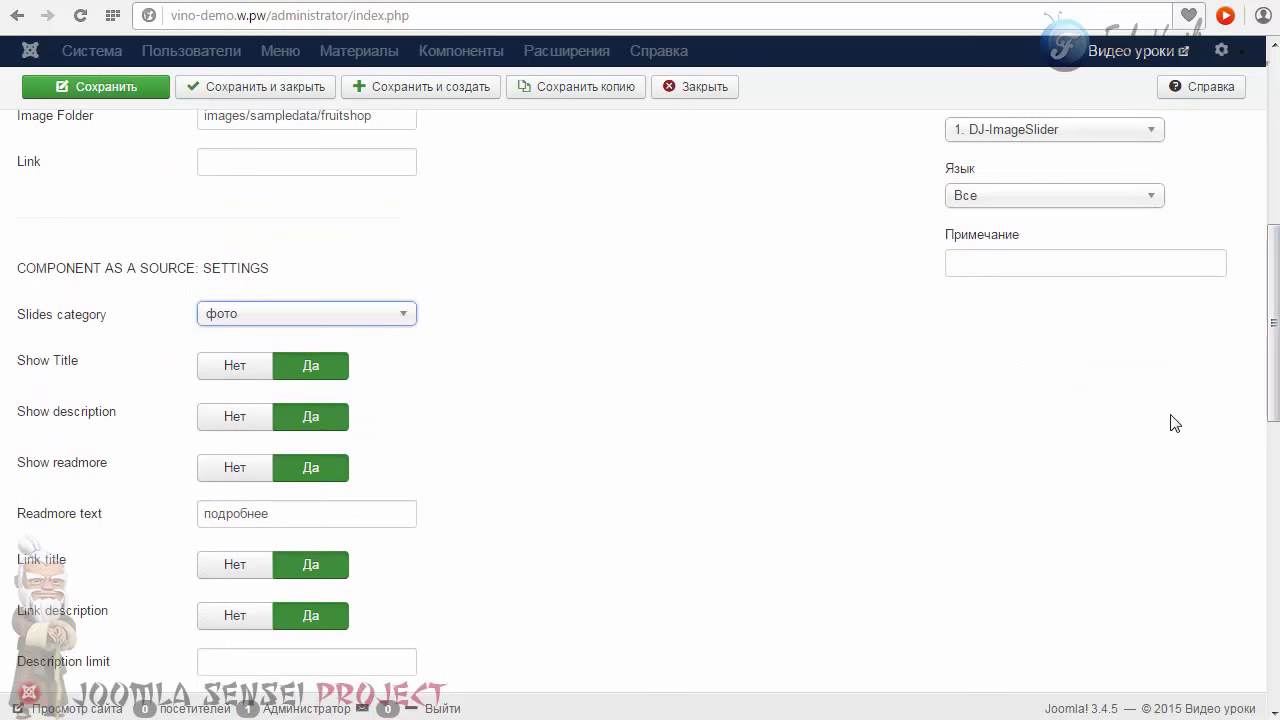
left_click(224, 316)
left_click(249, 345)
scroll(443, 391, "down", 1)
scroll(447, 394, "up", 3)
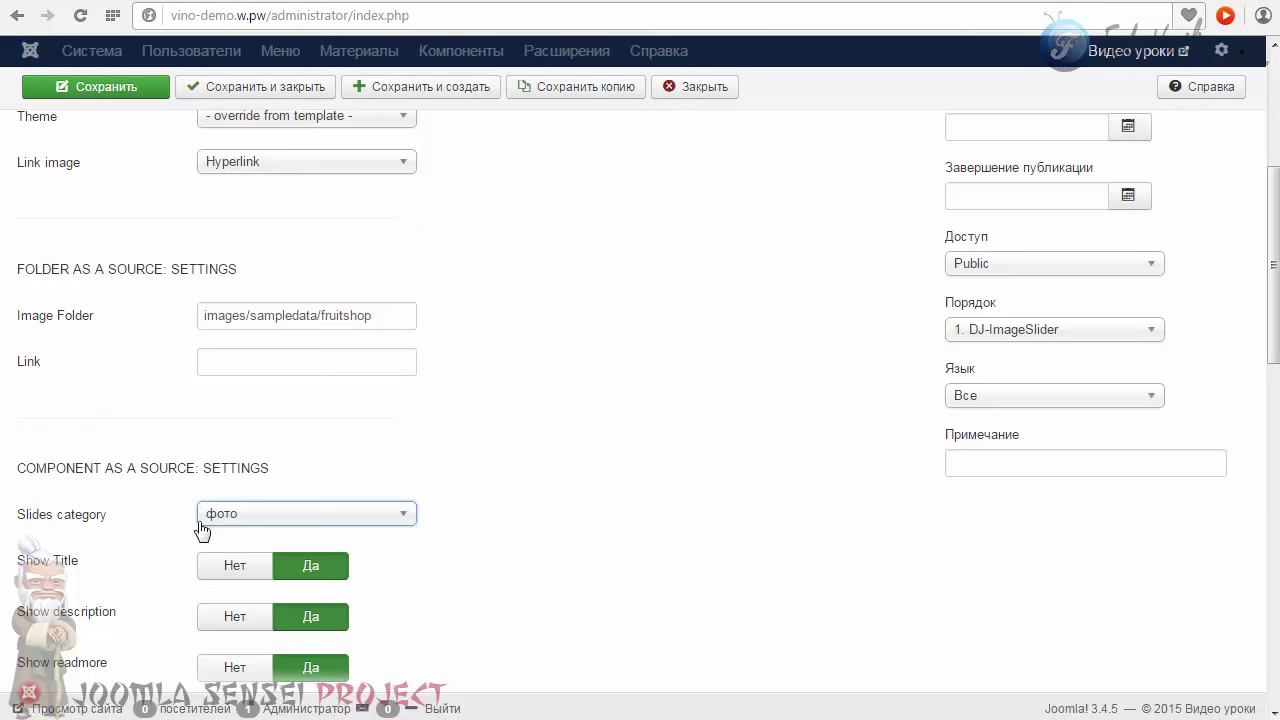
scroll(400, 522, "up", 1)
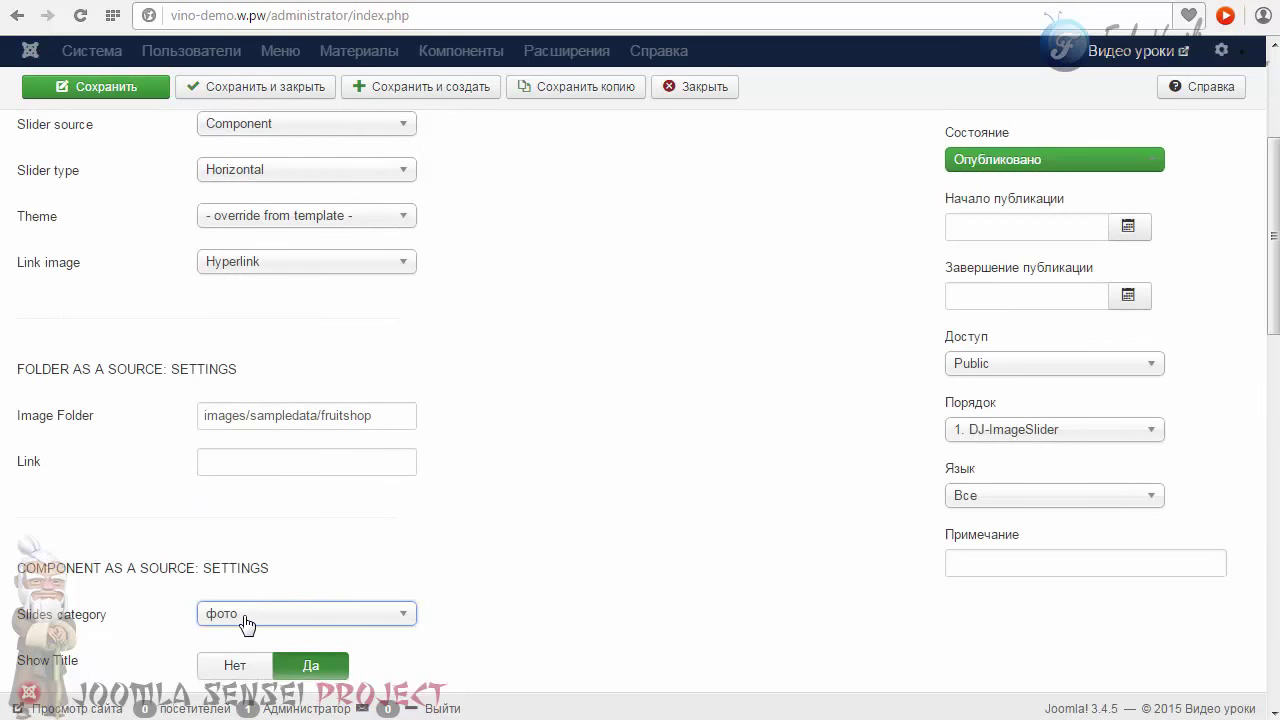
scroll(246, 620, "down", 1)
left_click(231, 514)
left_click(231, 514)
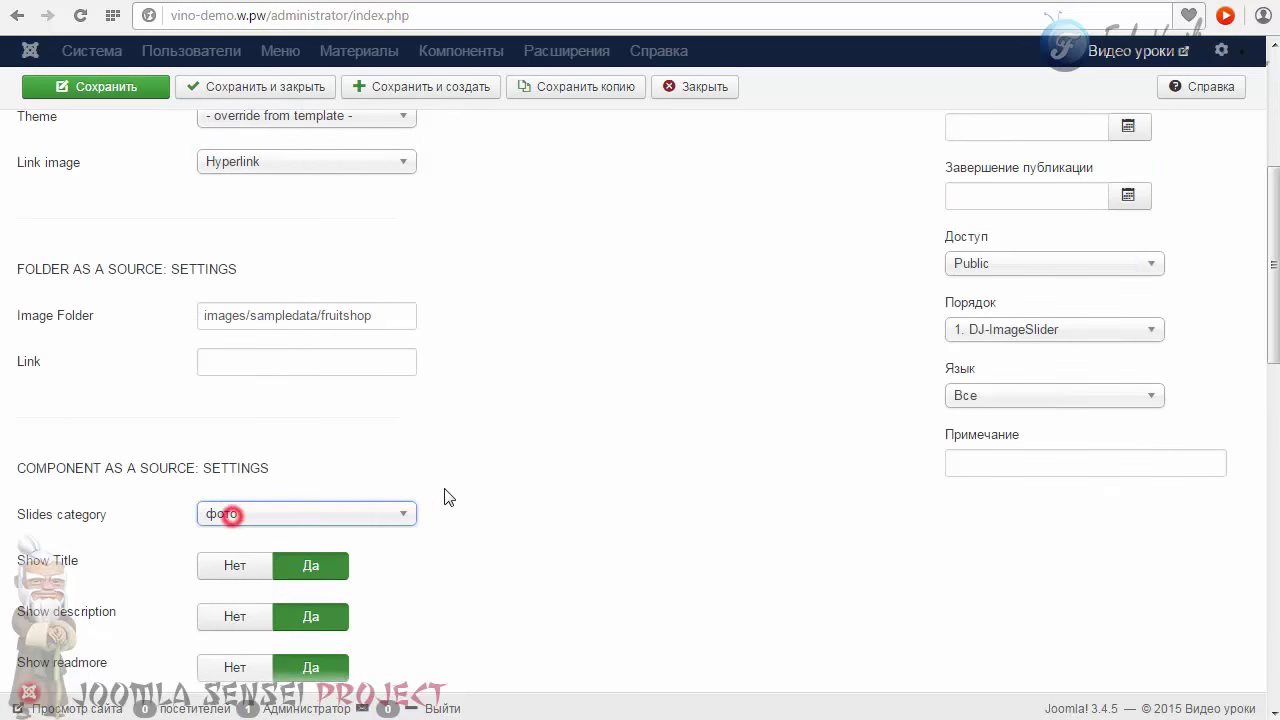
scroll(447, 497, "up", 3)
scroll(470, 440, "up", 2)
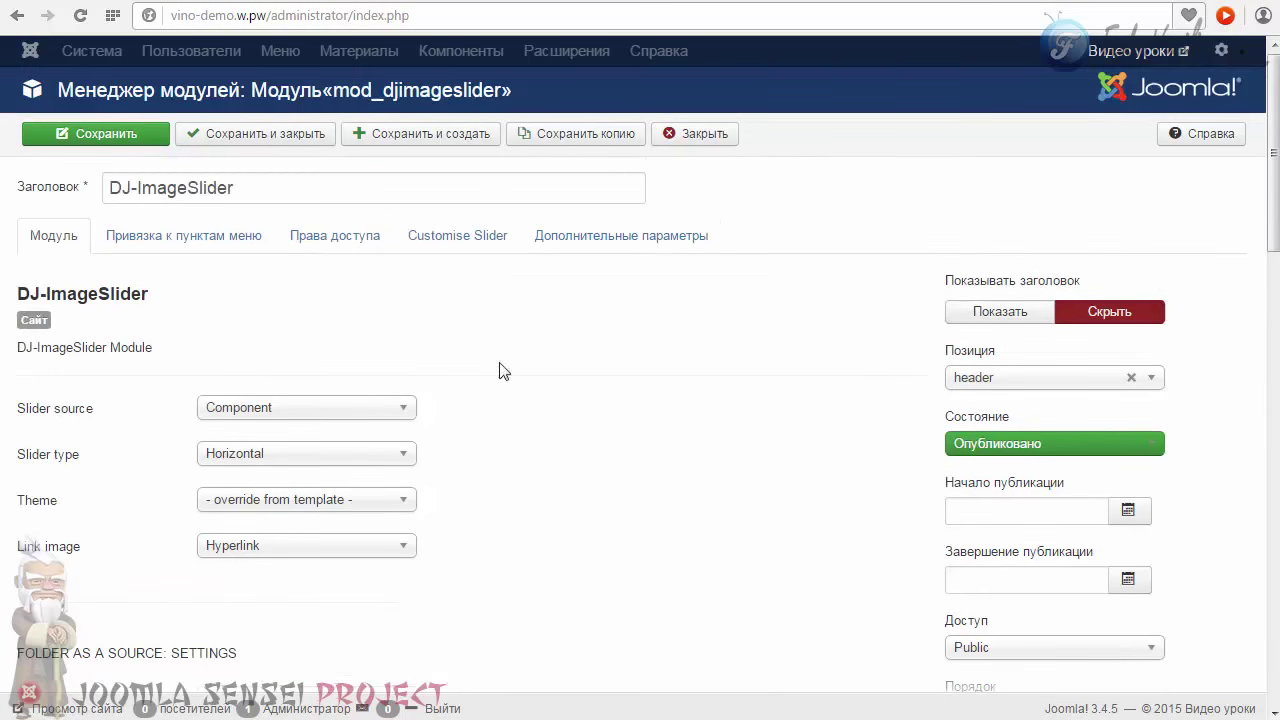
Close the DJ-ImageSlider module and open the component's list of slides
left_click(697, 131)
left_click(607, 52)
left_click(530, 55)
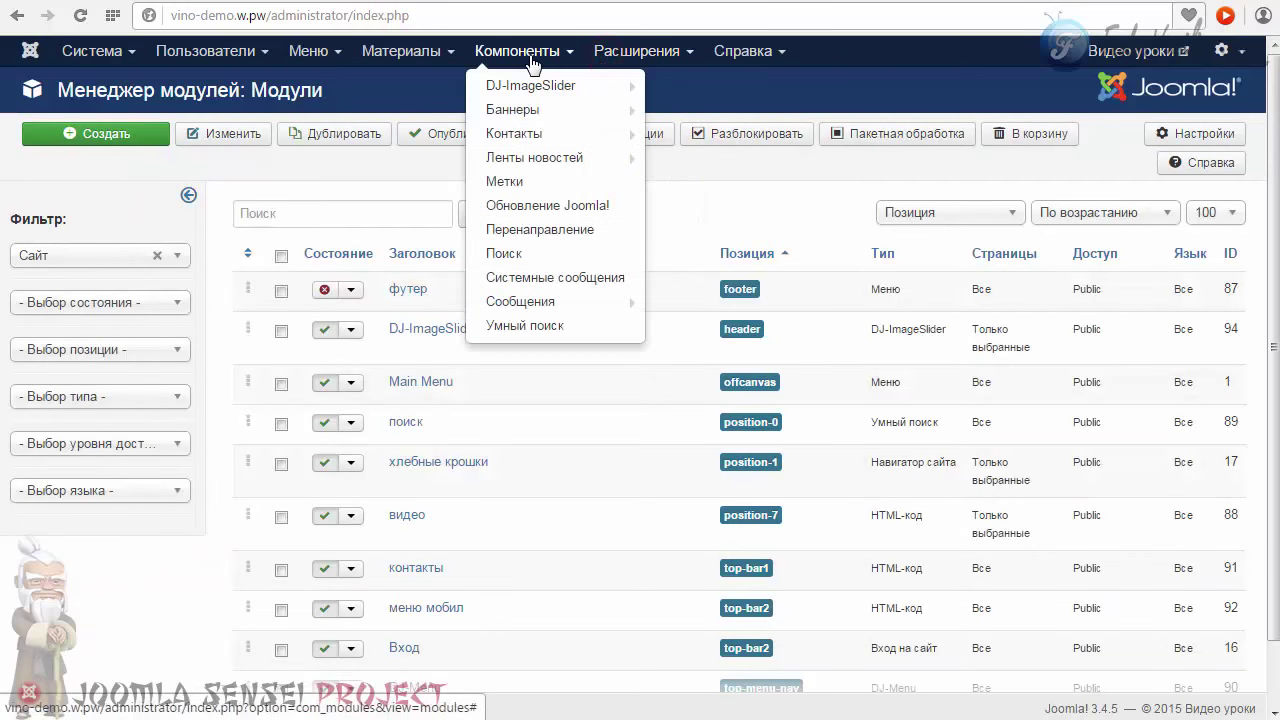
left_click(524, 84)
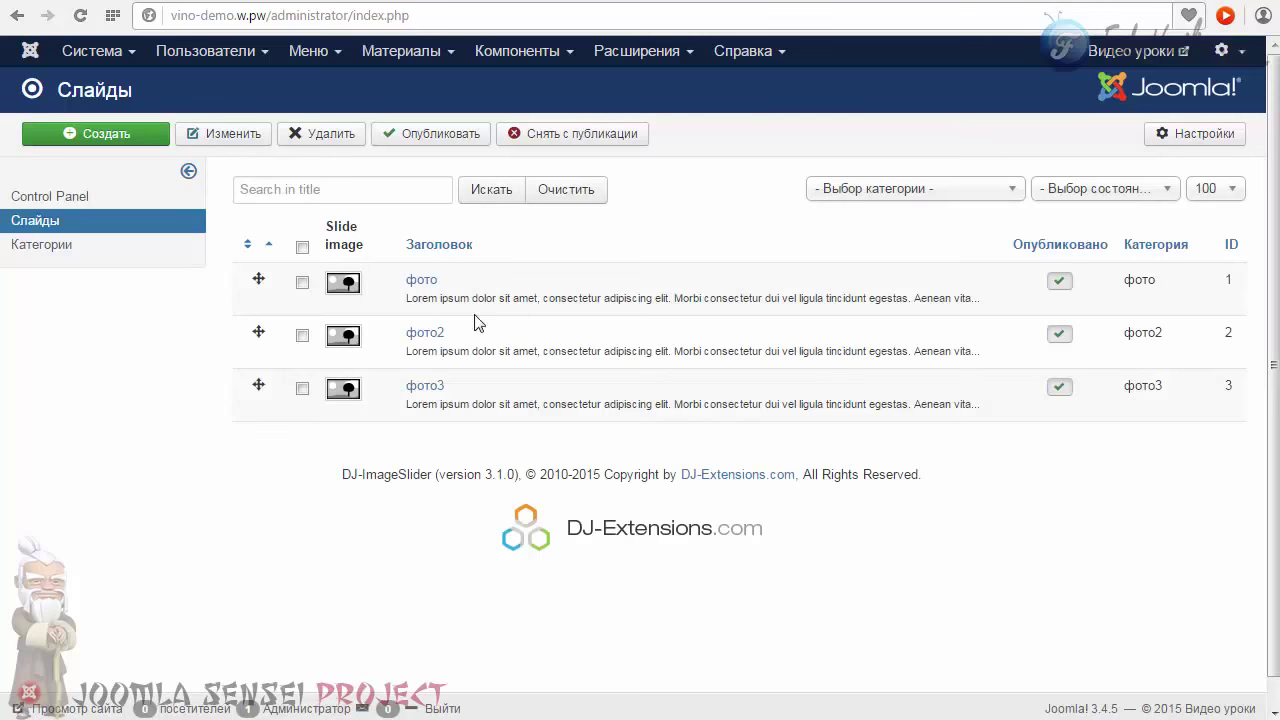
Change the фото2 slide's category to фото, then save and close the slide
left_click(424, 332)
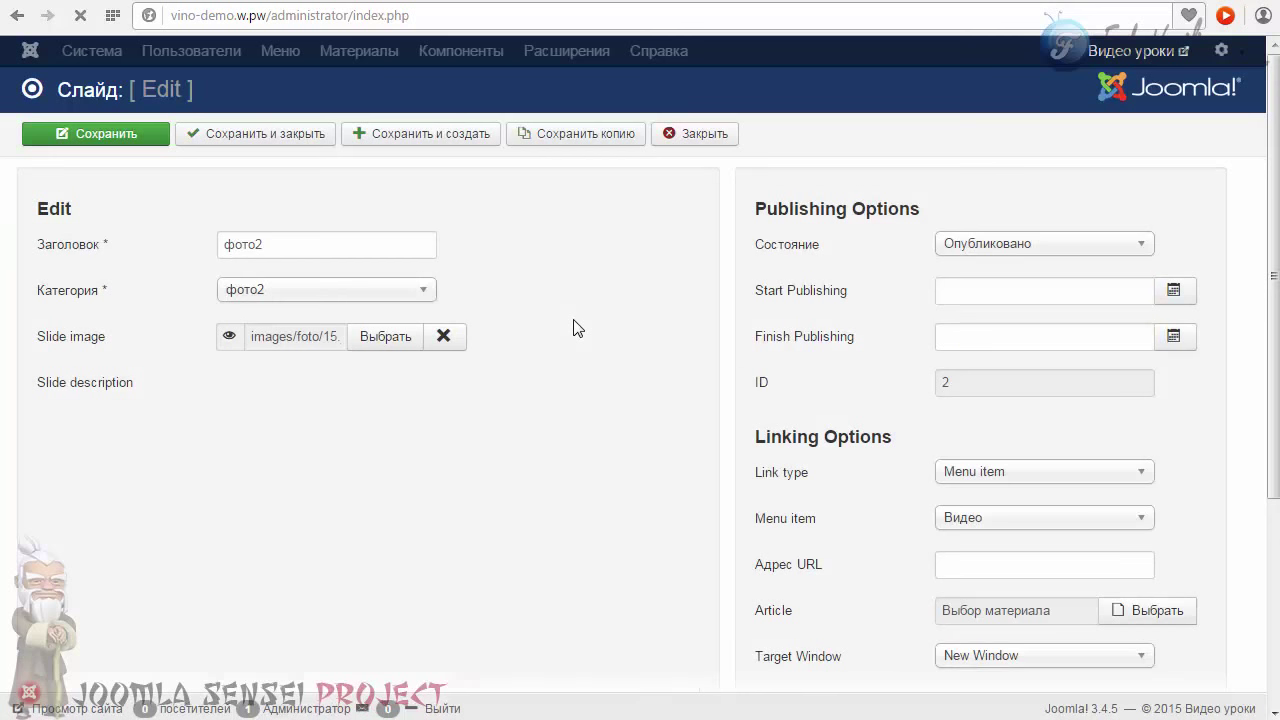
left_click(336, 278)
left_click(273, 315)
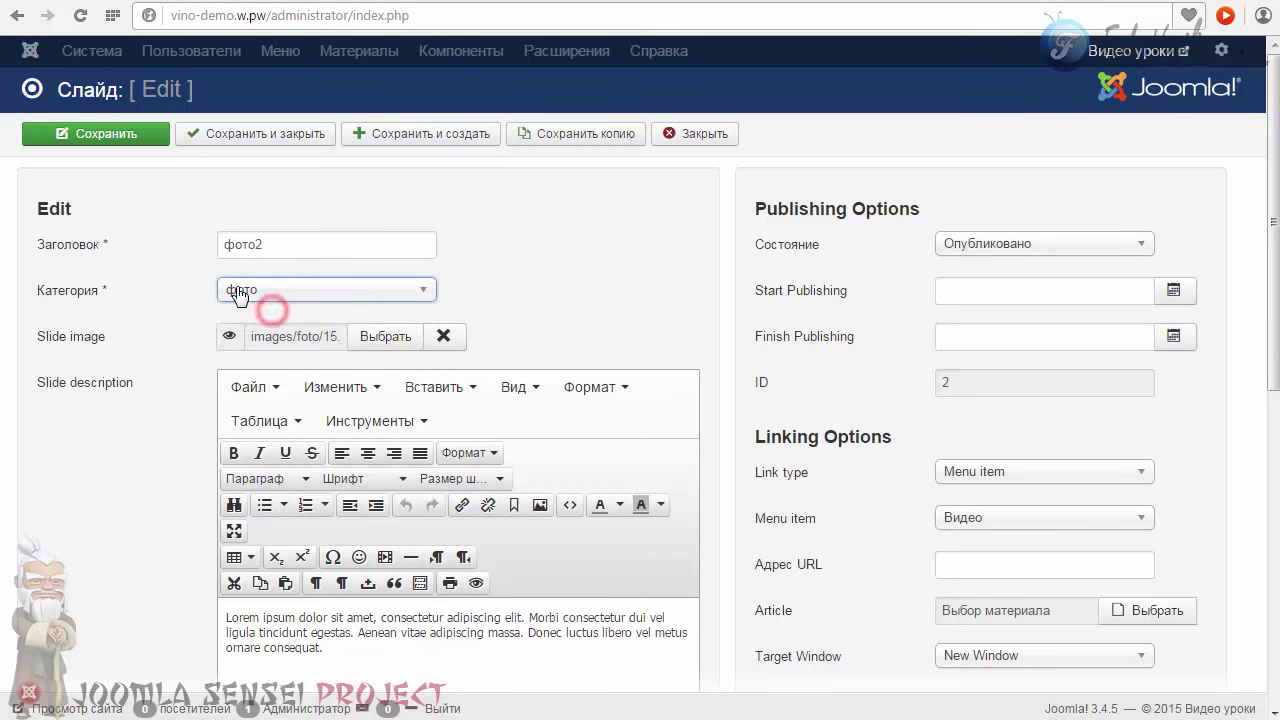
left_click(257, 134)
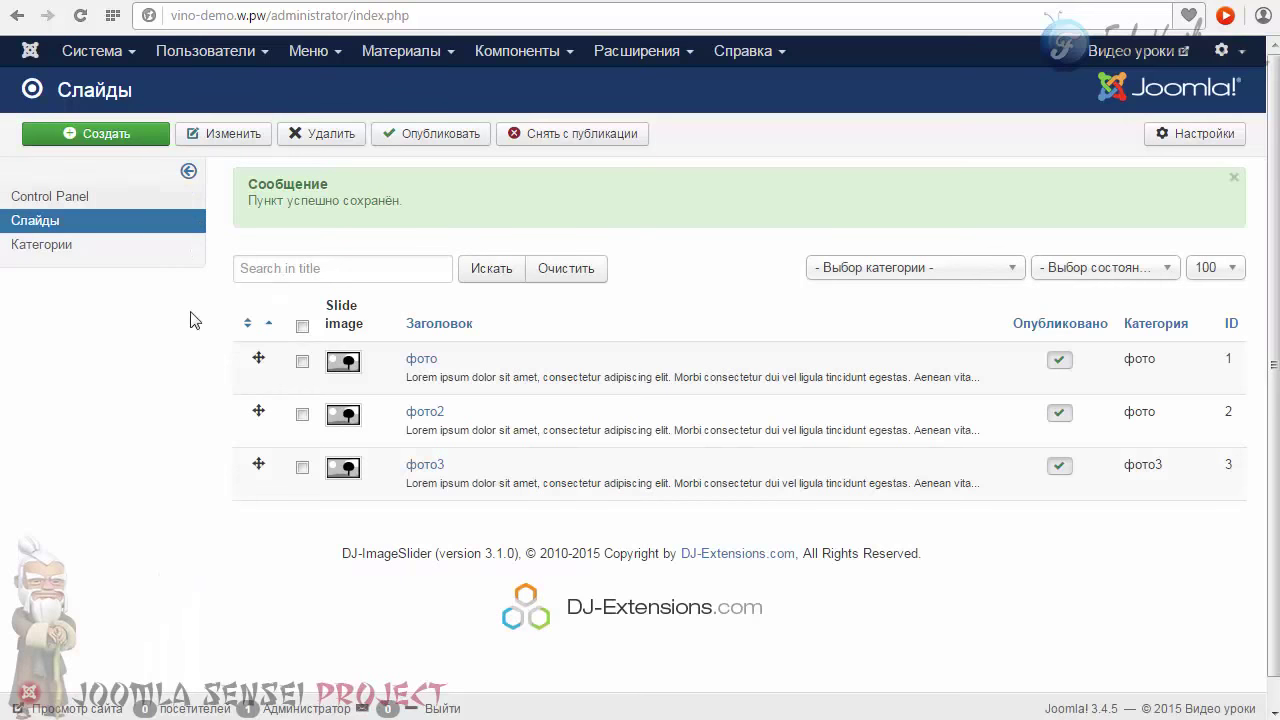
Change the фото3 slide's category to фото, then save and close the slide
left_click(420, 464)
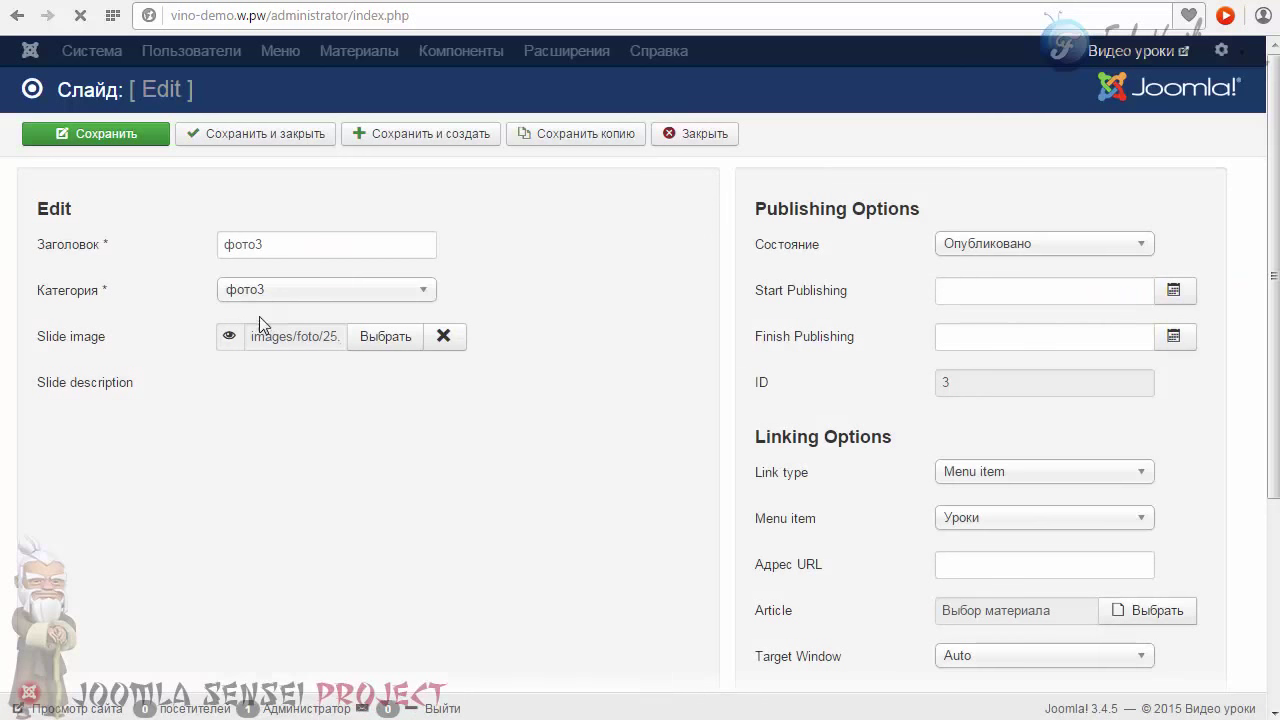
left_click(264, 300)
left_click(264, 316)
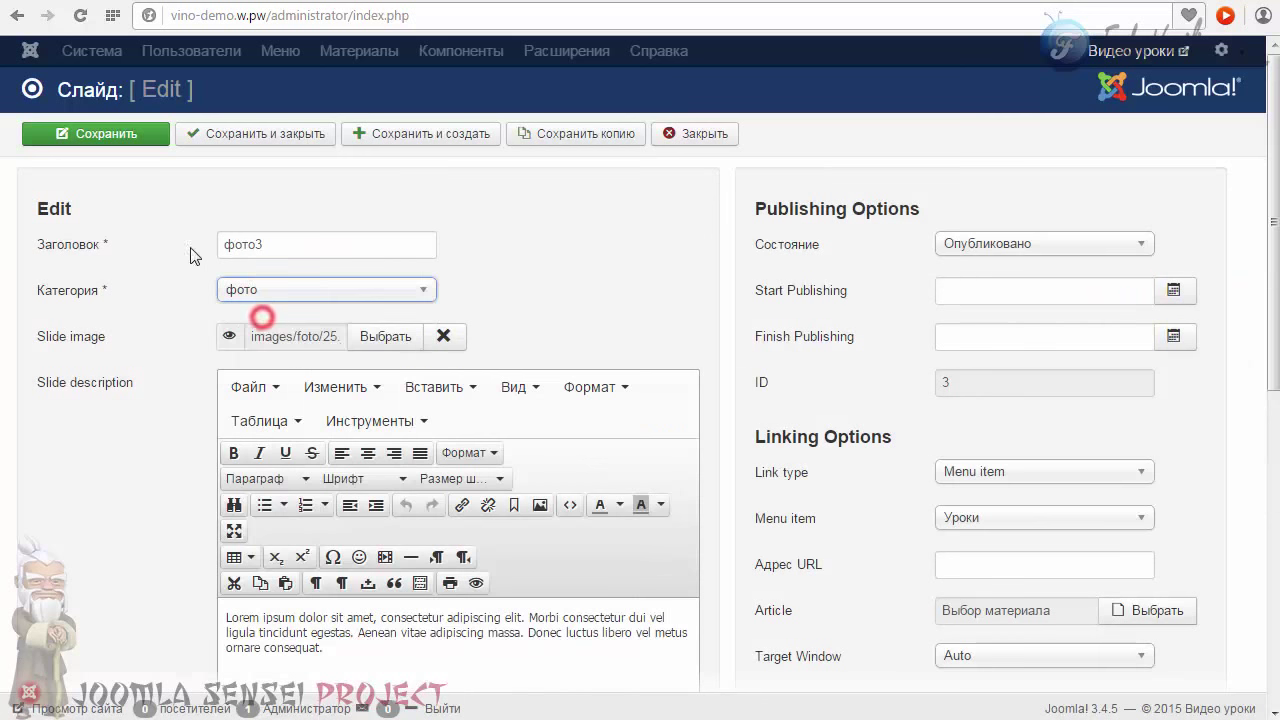
left_click(205, 136)
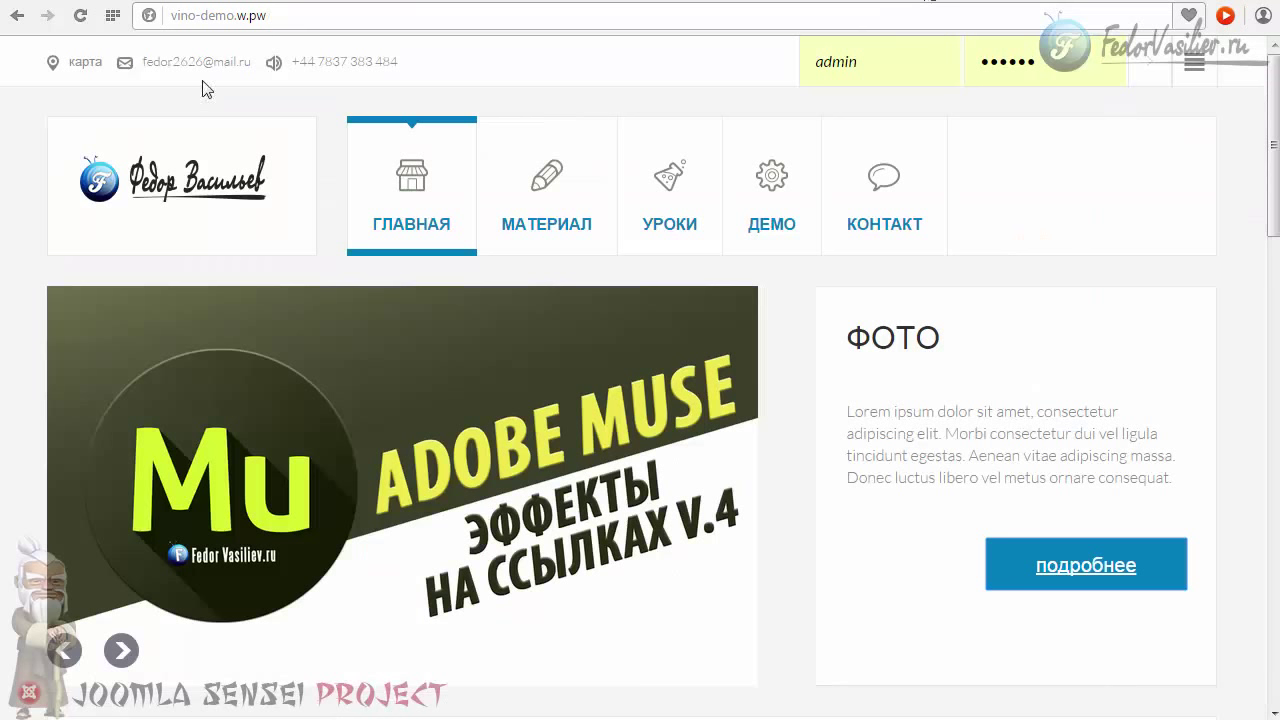
Reload the vino-demo home page and advance the header slider through all its slides to check them
left_click(80, 18)
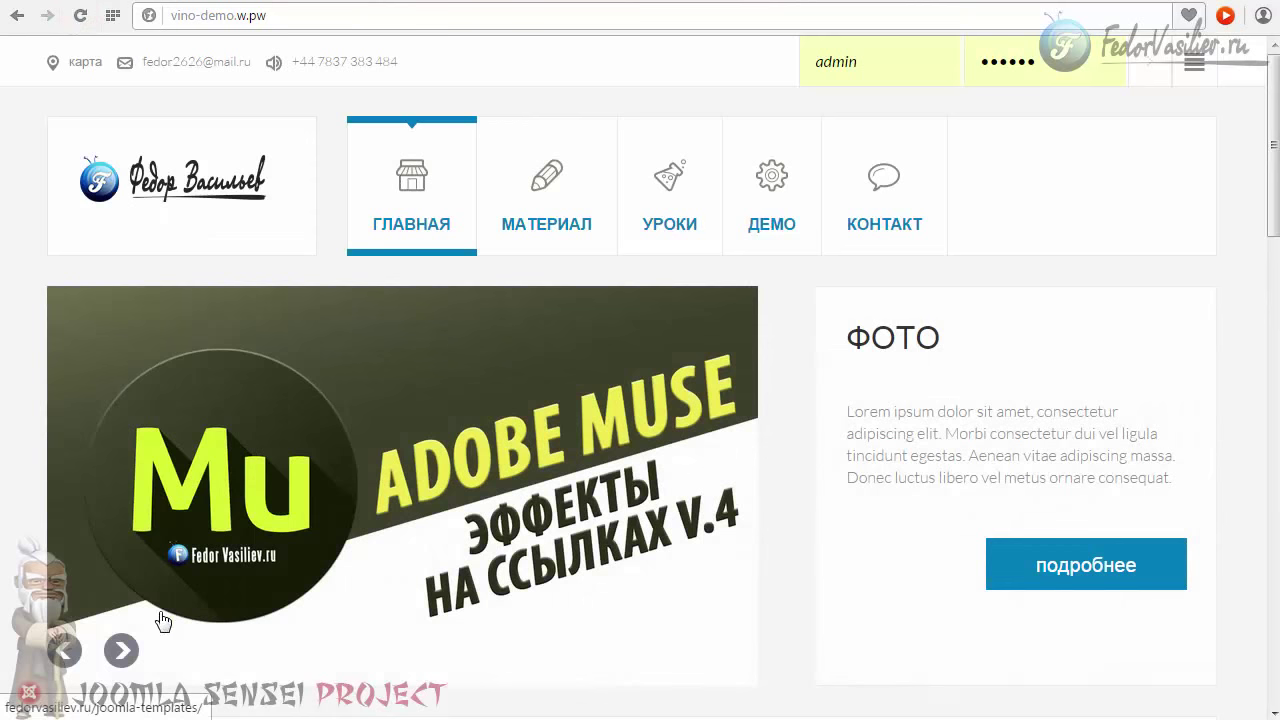
left_click(121, 652)
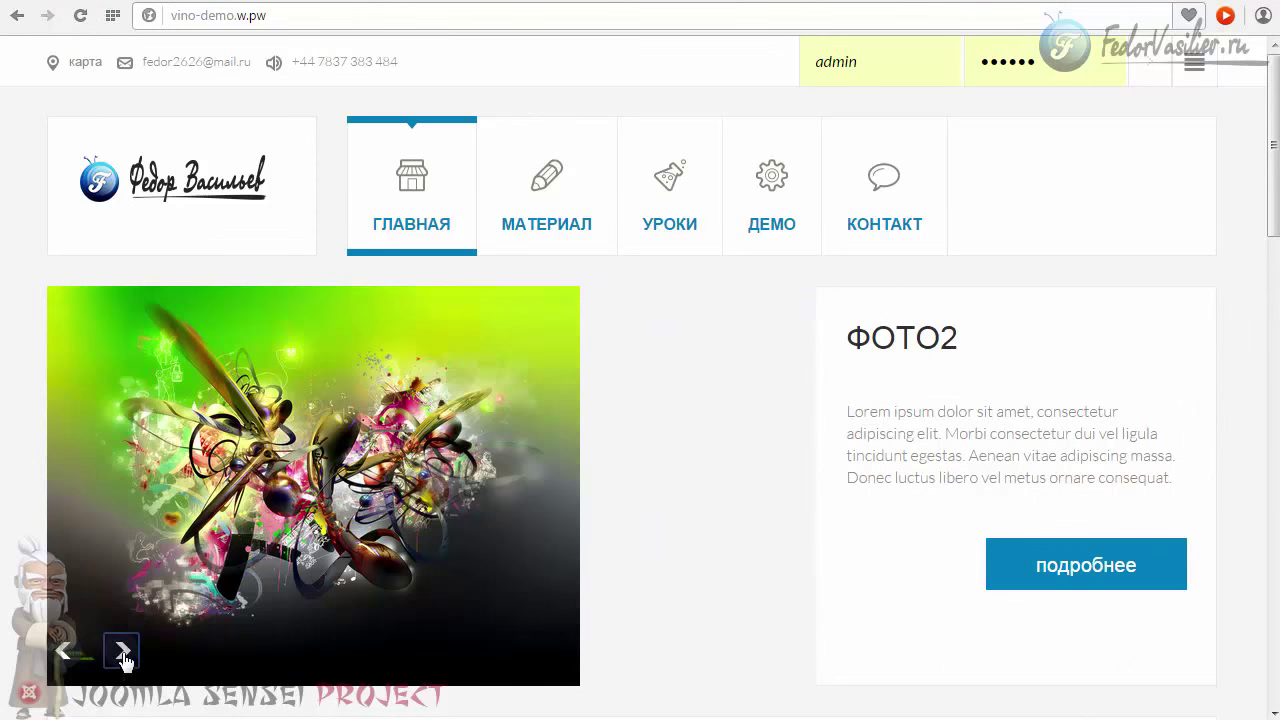
left_click(121, 652)
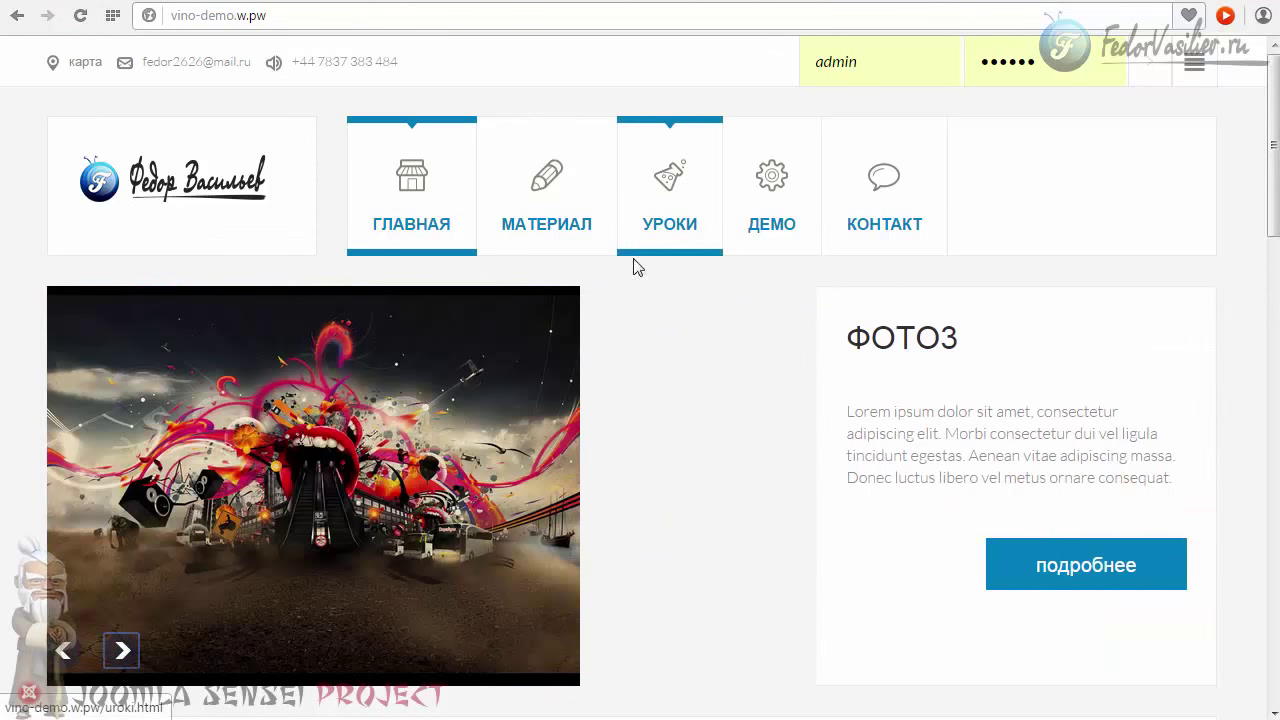
scroll(587, 302, "down", 1)
scroll(658, 352, "up", 1)
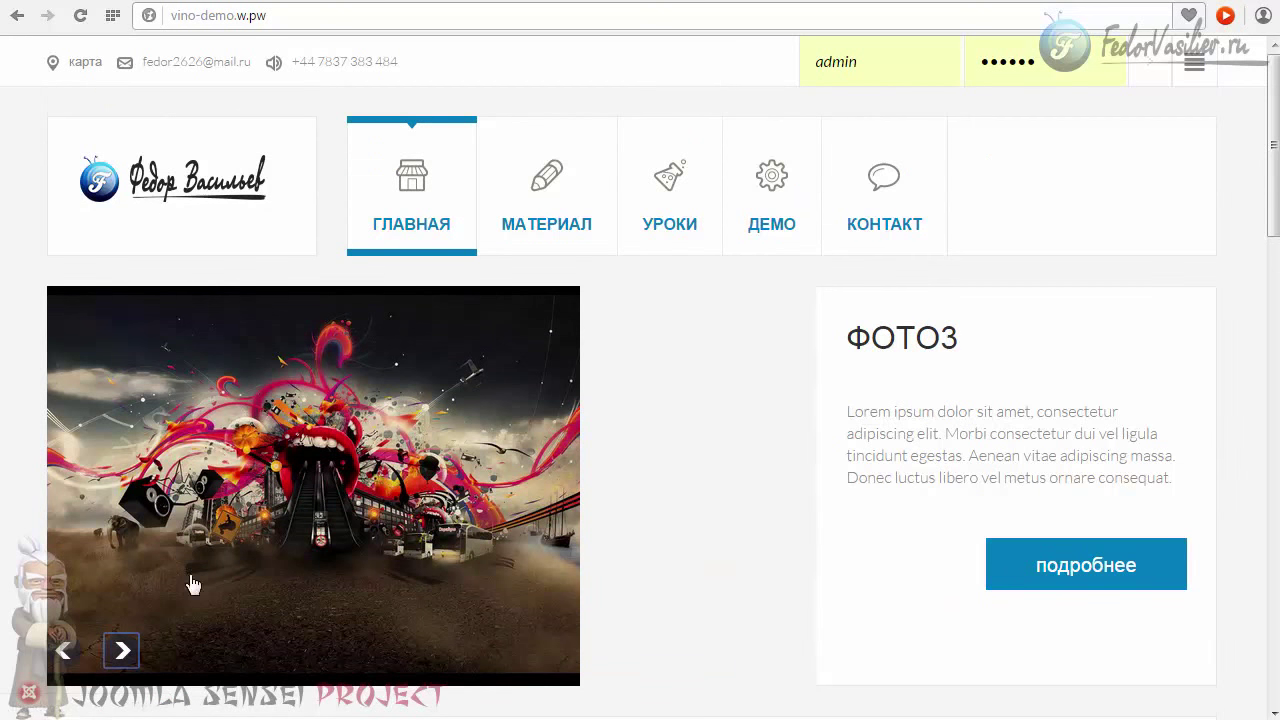
left_click(122, 651)
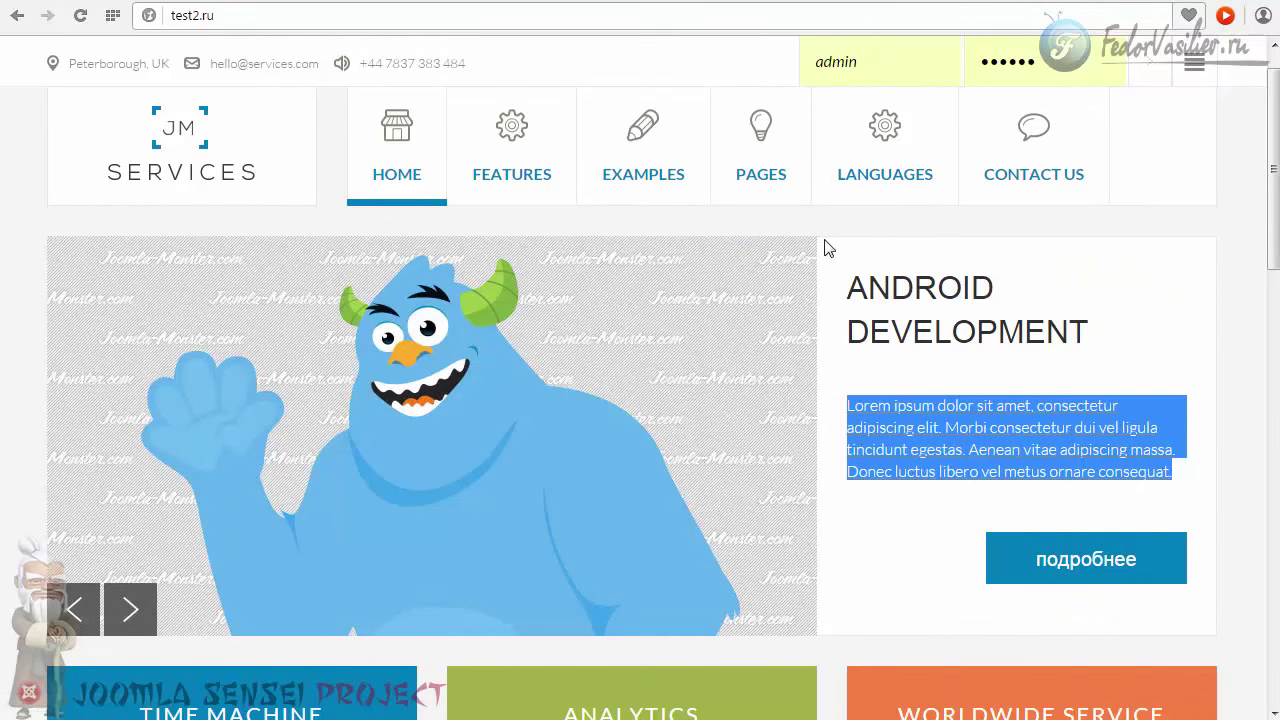
Save the slider image from the test2.ru home page and open header2.jpg from its folder to check its dimensions
left_click(842, 331)
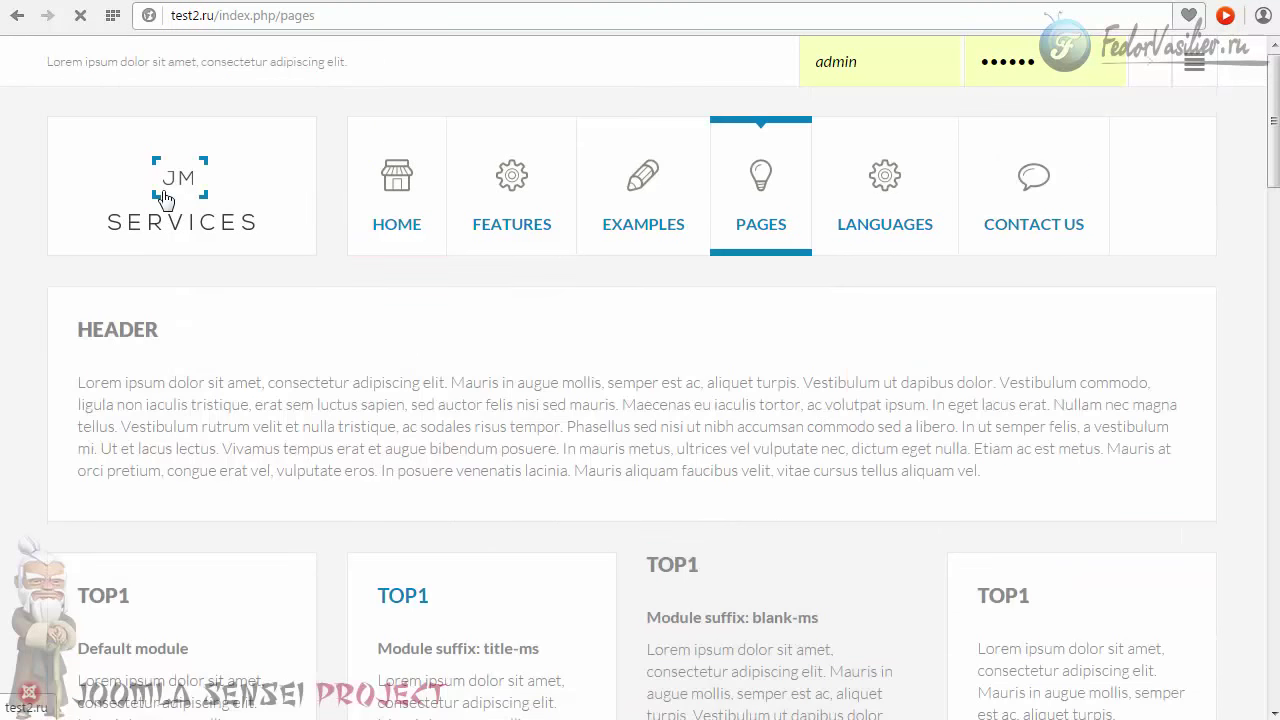
left_click(166, 200)
right_click(370, 380)
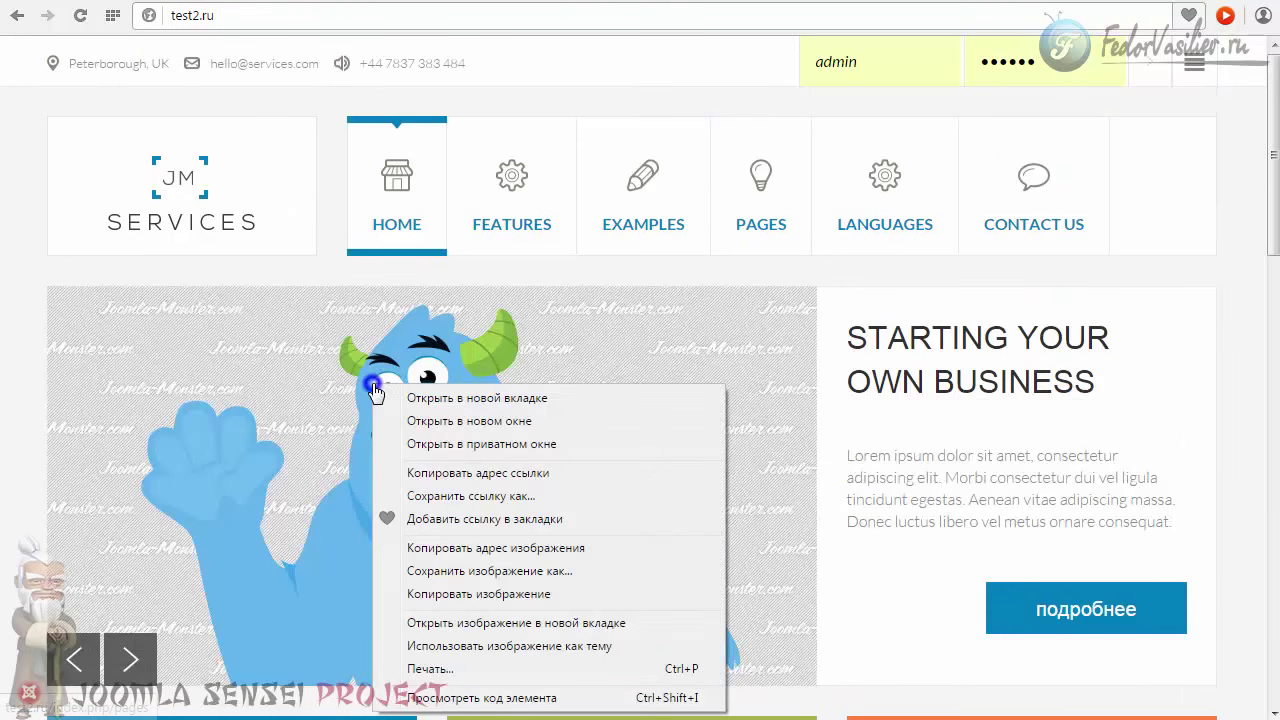
left_click(451, 572)
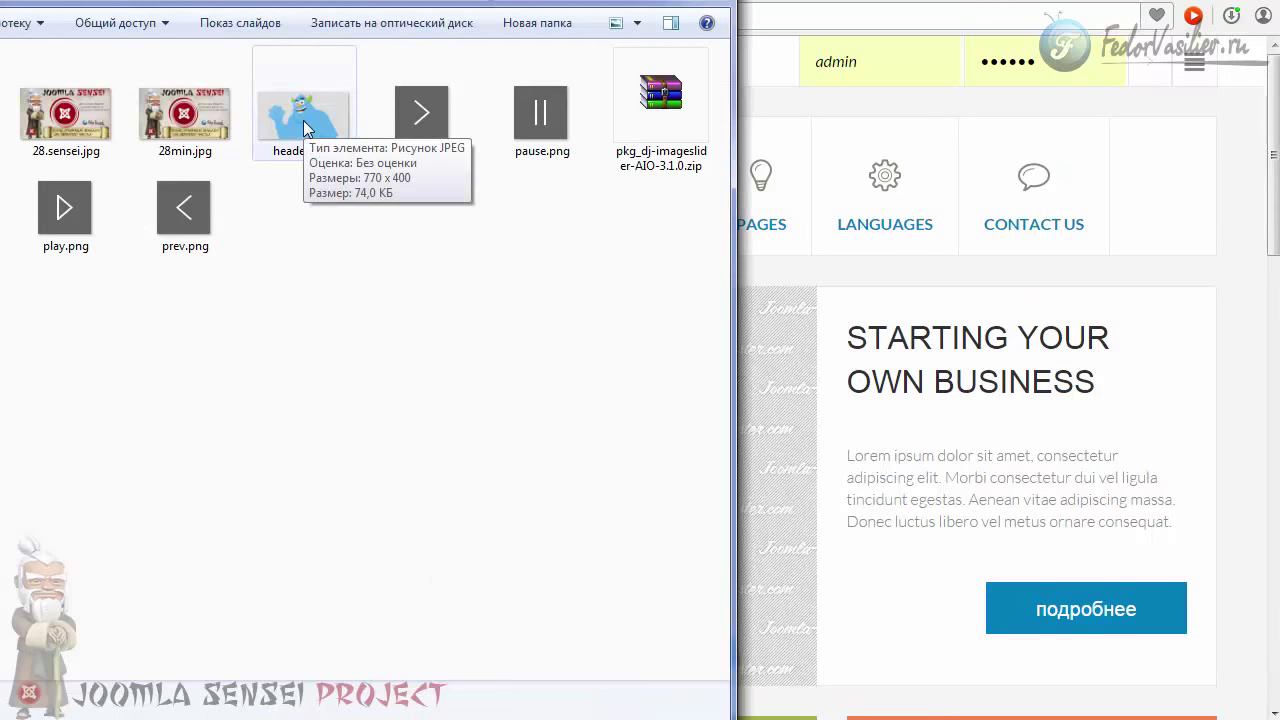
double_click(305, 127)
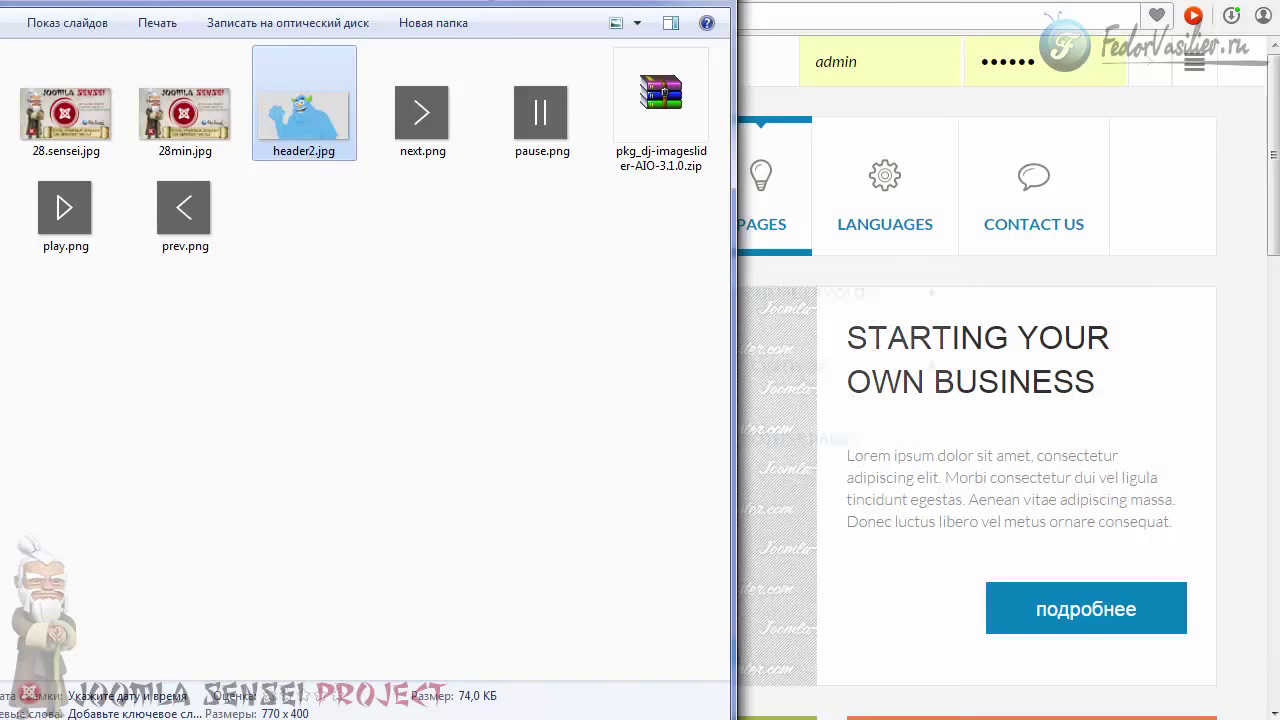
mouse_move(929, 359)
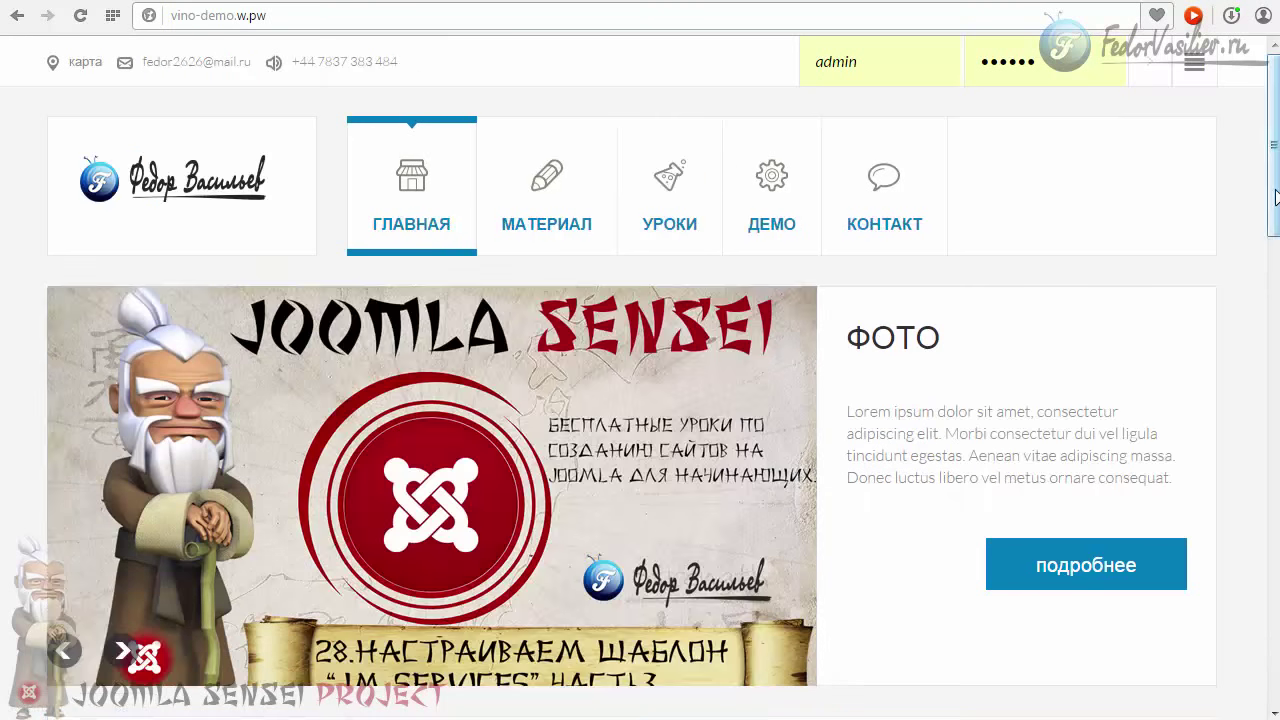
Inspect the vino-demo header slider, comparing how the фото, фото2 and фото3 images fill the slide area
scroll(224, 418, "down", 1)
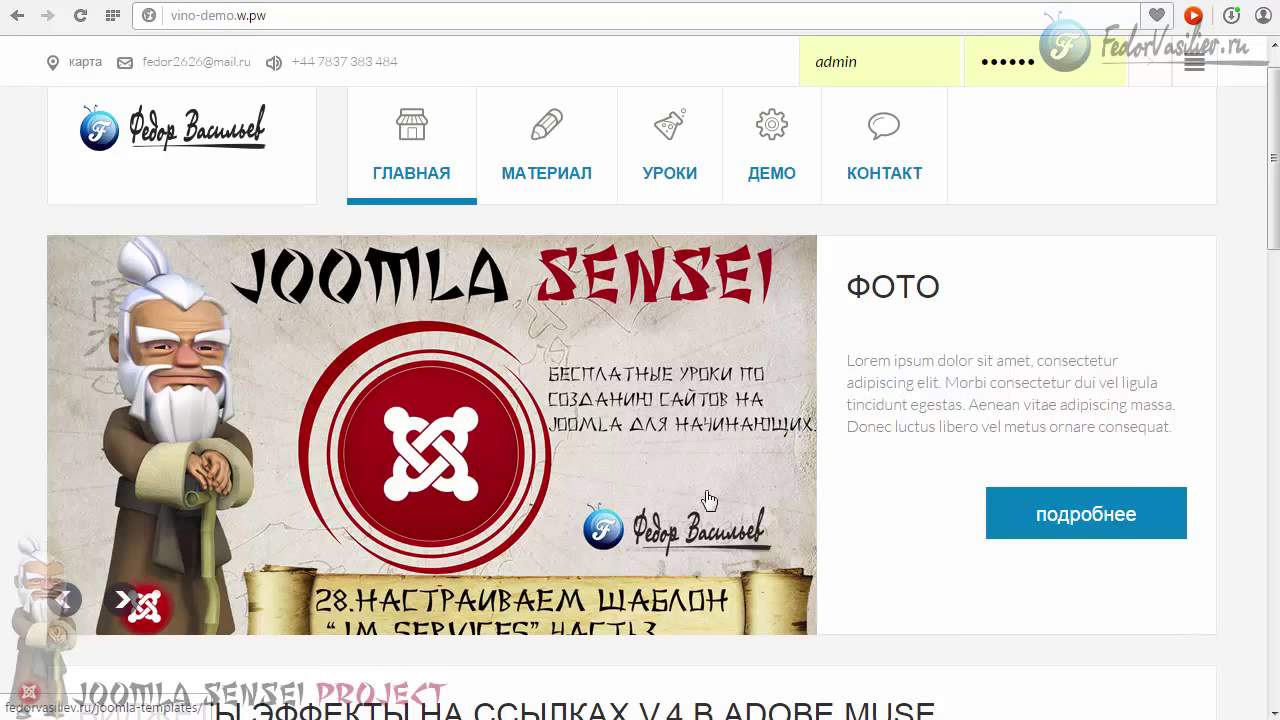
scroll(245, 400, "up", 1)
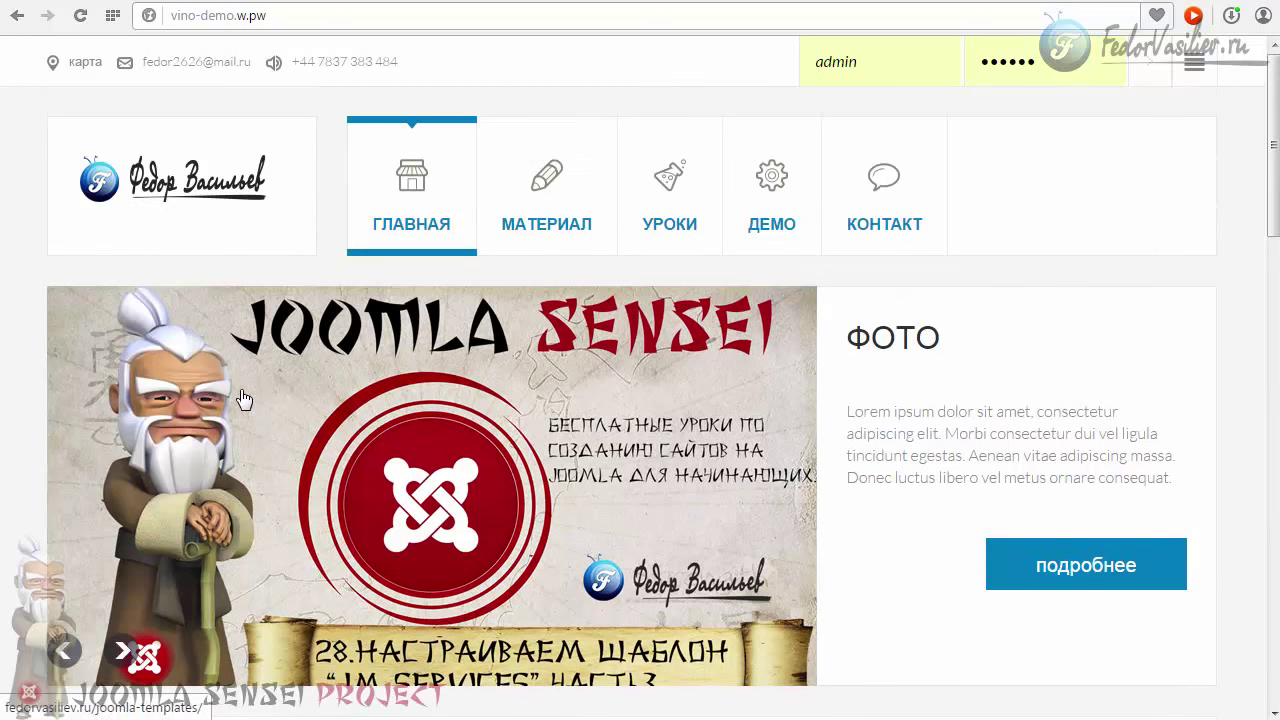
scroll(703, 475, "down", 1)
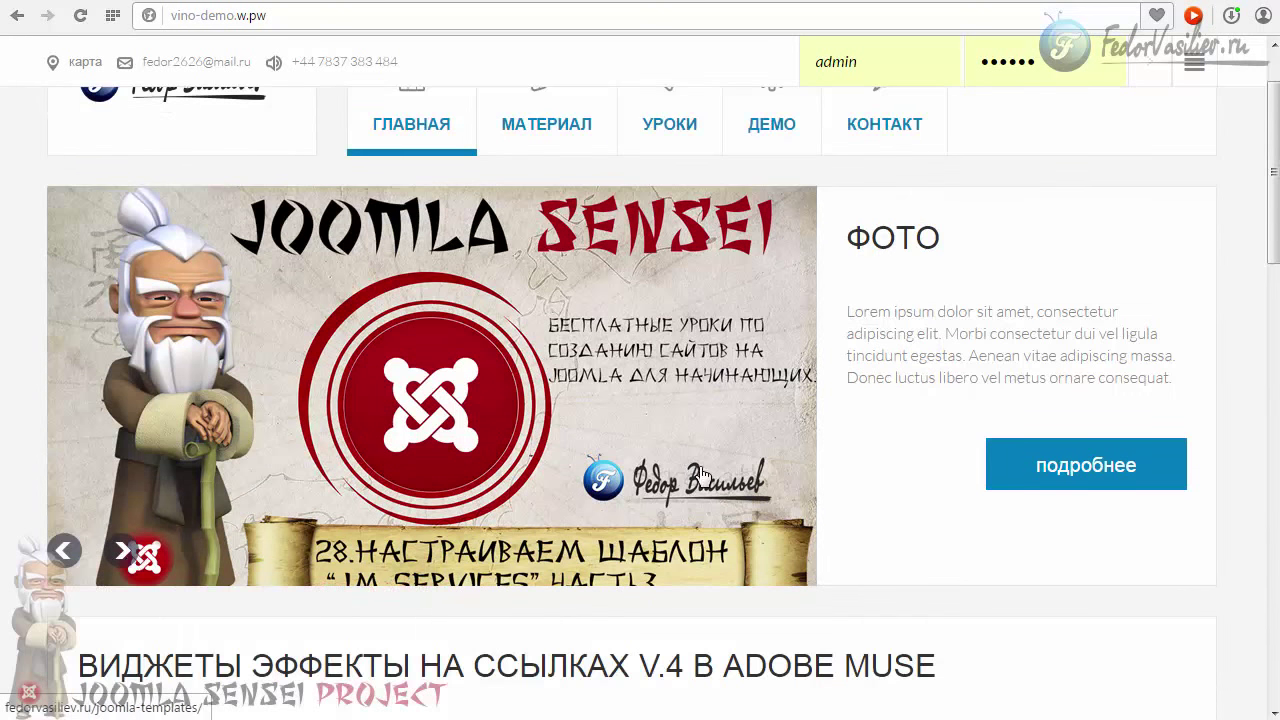
left_click(122, 550)
left_click(122, 550)
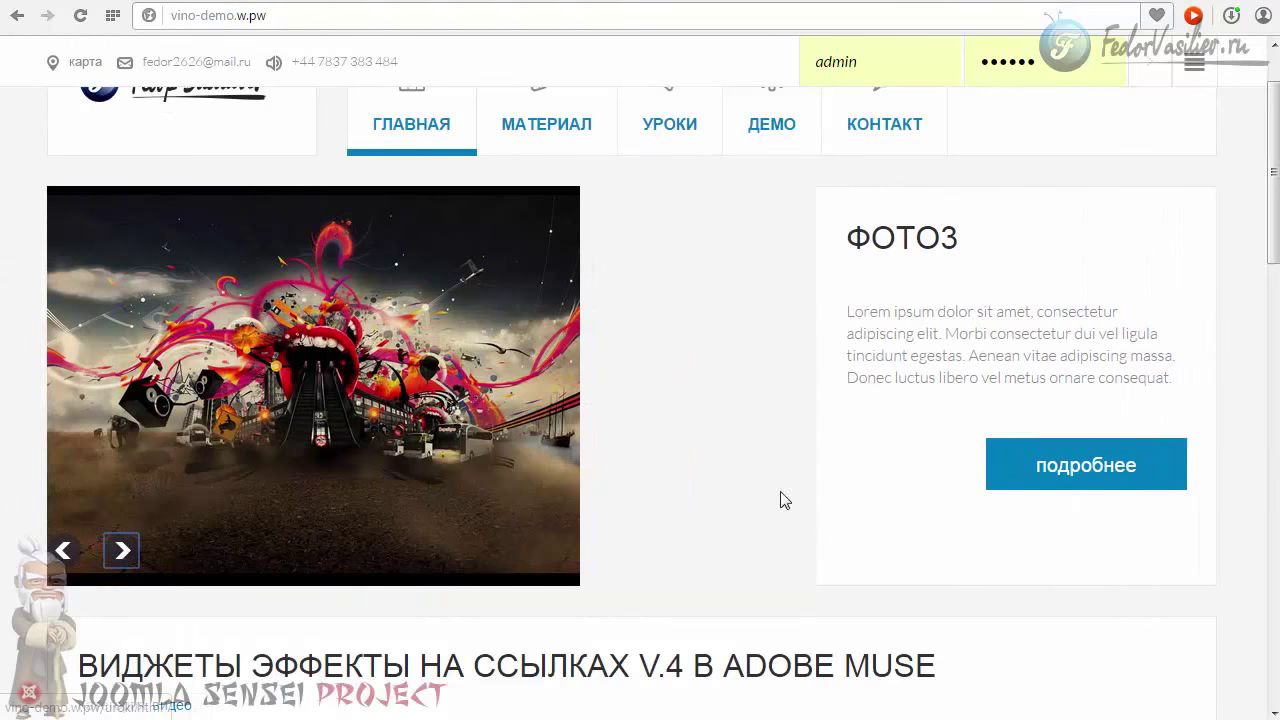
scroll(793, 308, "up", 1)
scroll(793, 308, "down", 2)
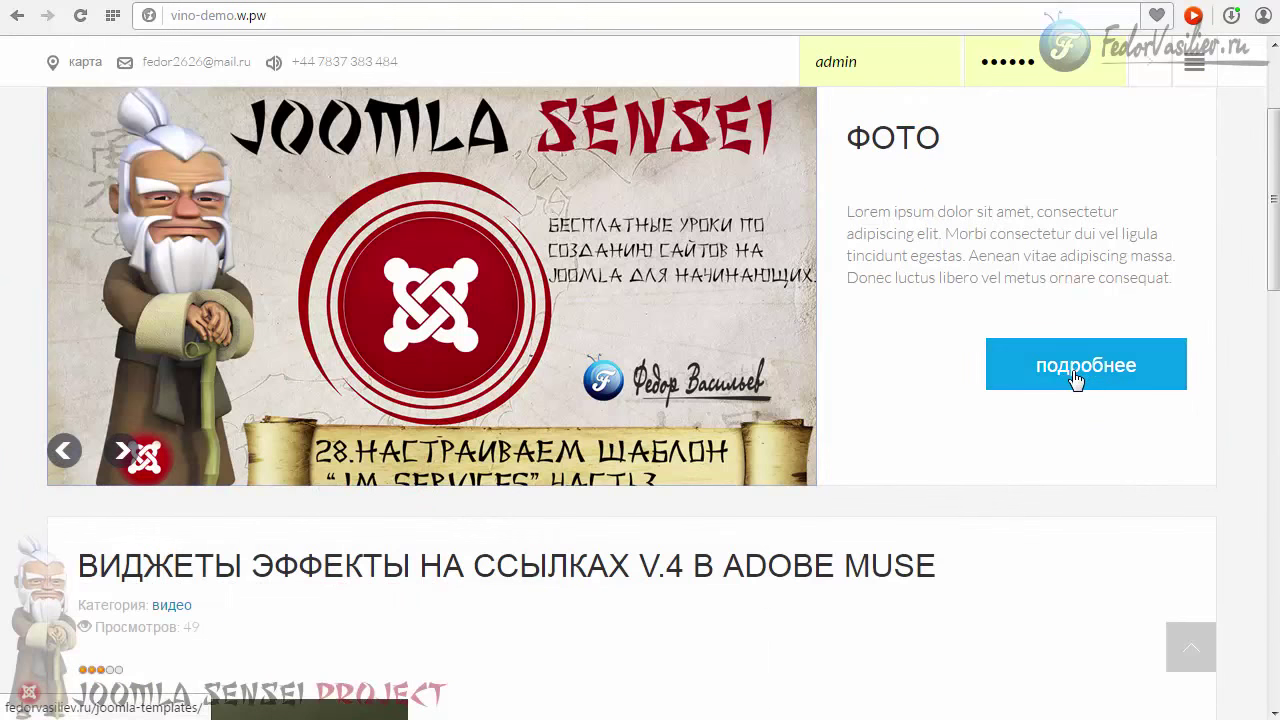
scroll(1076, 378, "up", 1)
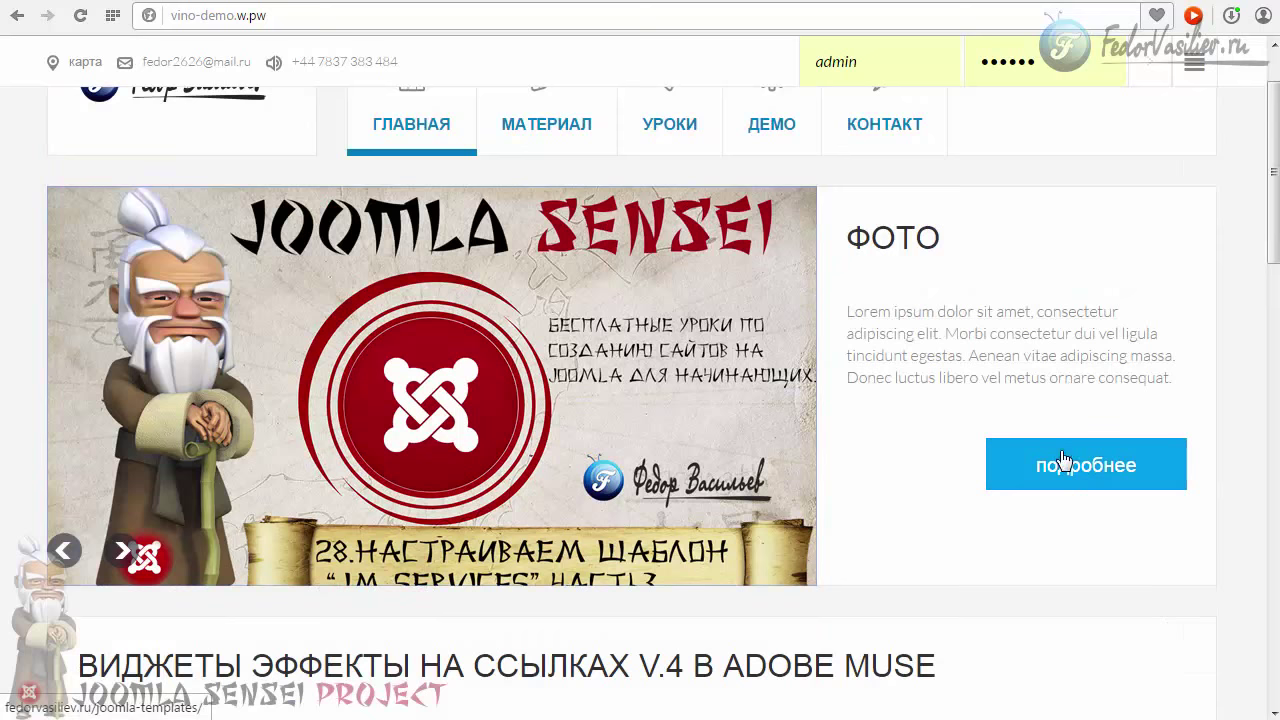
Test the фото slide's text links, then move the slider forward to фото2 and back again
left_click(1012, 365)
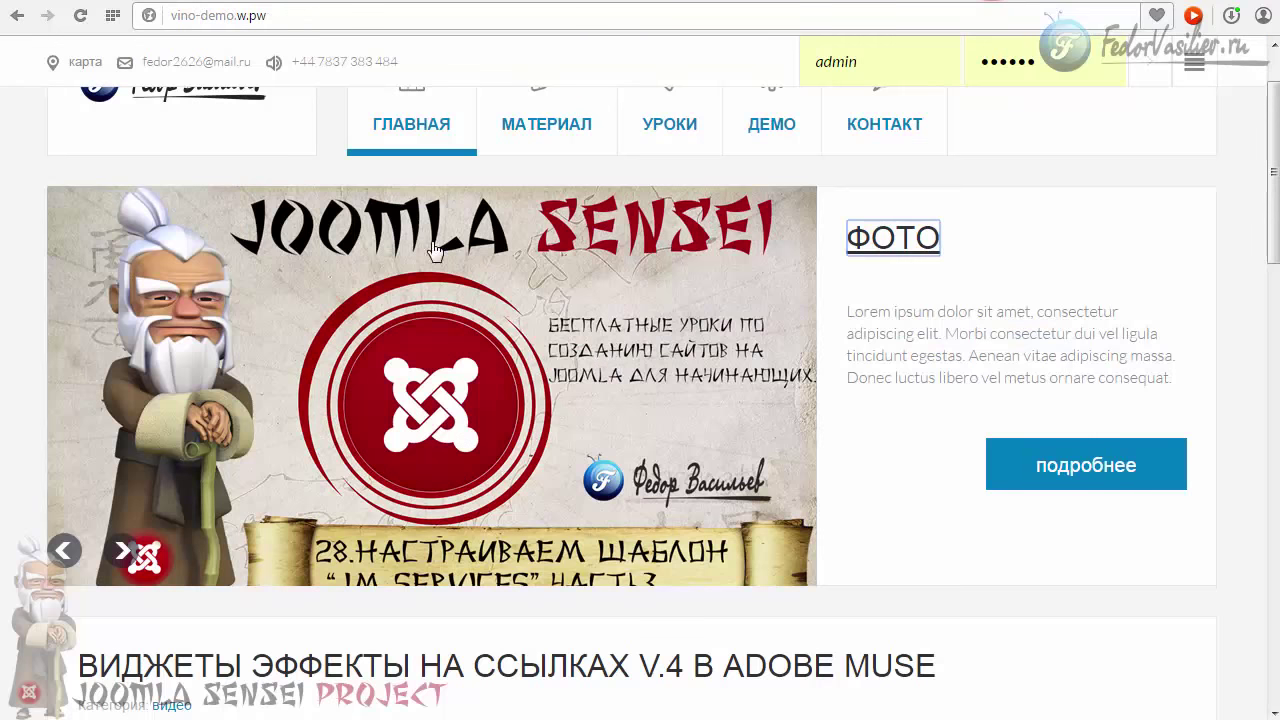
type("••••••")
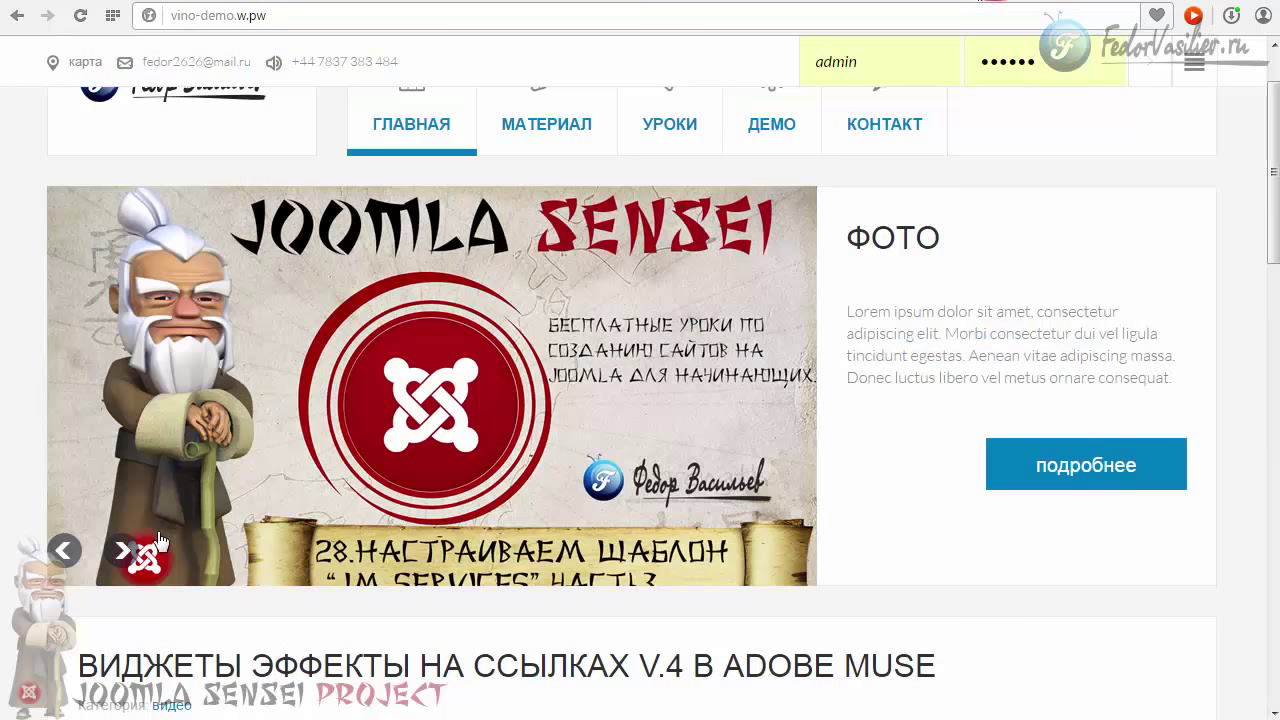
left_click(122, 550)
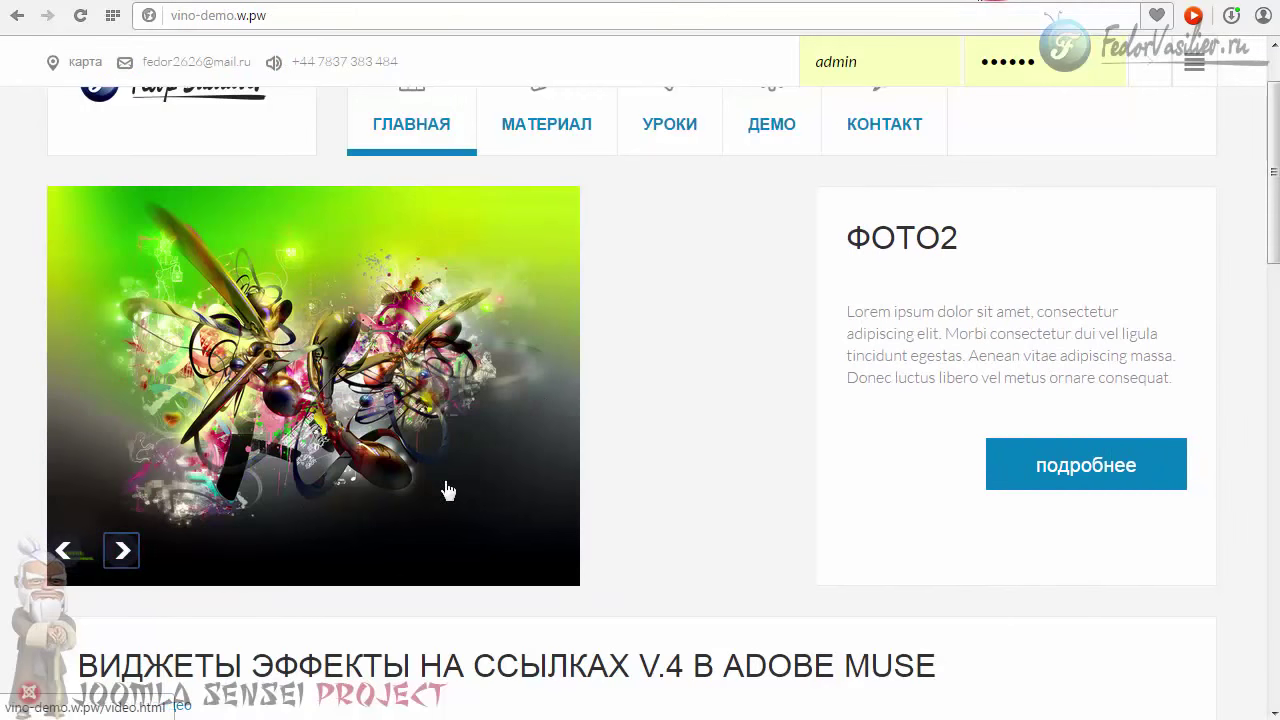
left_click(62, 550)
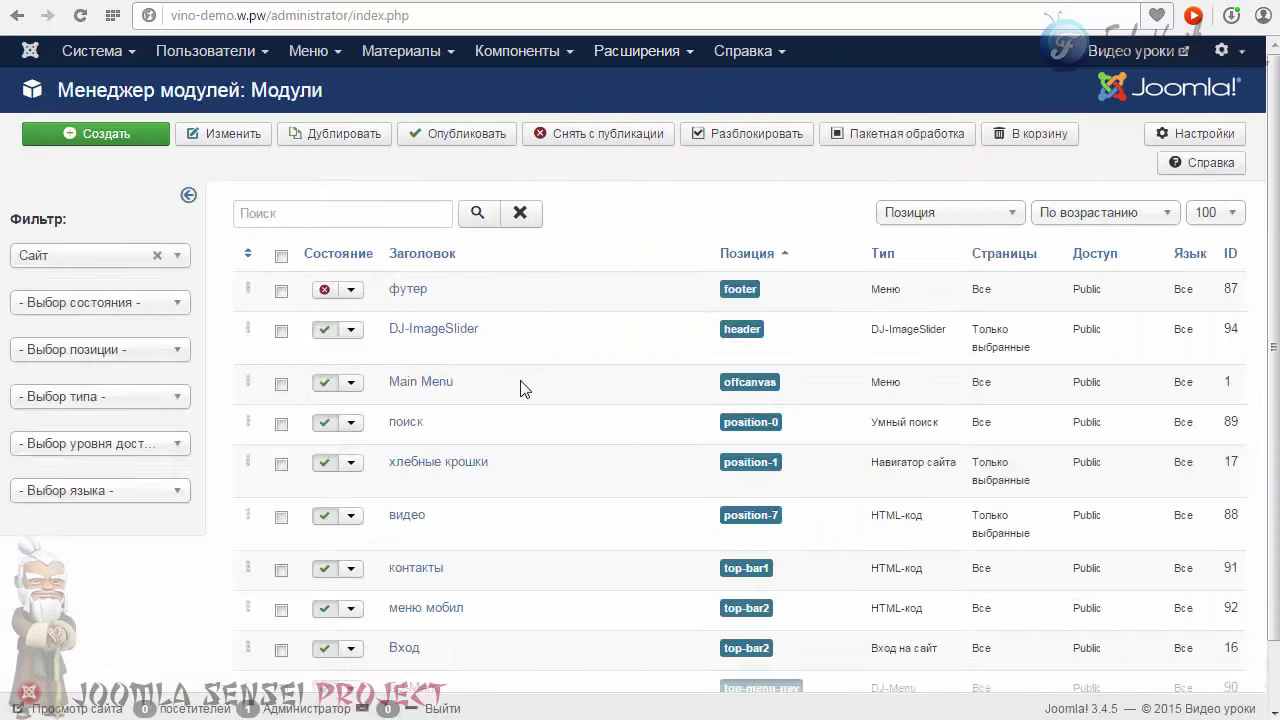
Enable Autoplay in the DJ-ImageSlider module in the header position, save it, and advance the slider on the home page
scroll(527, 378, "down", 1)
scroll(470, 340, "up", 1)
left_click(421, 333)
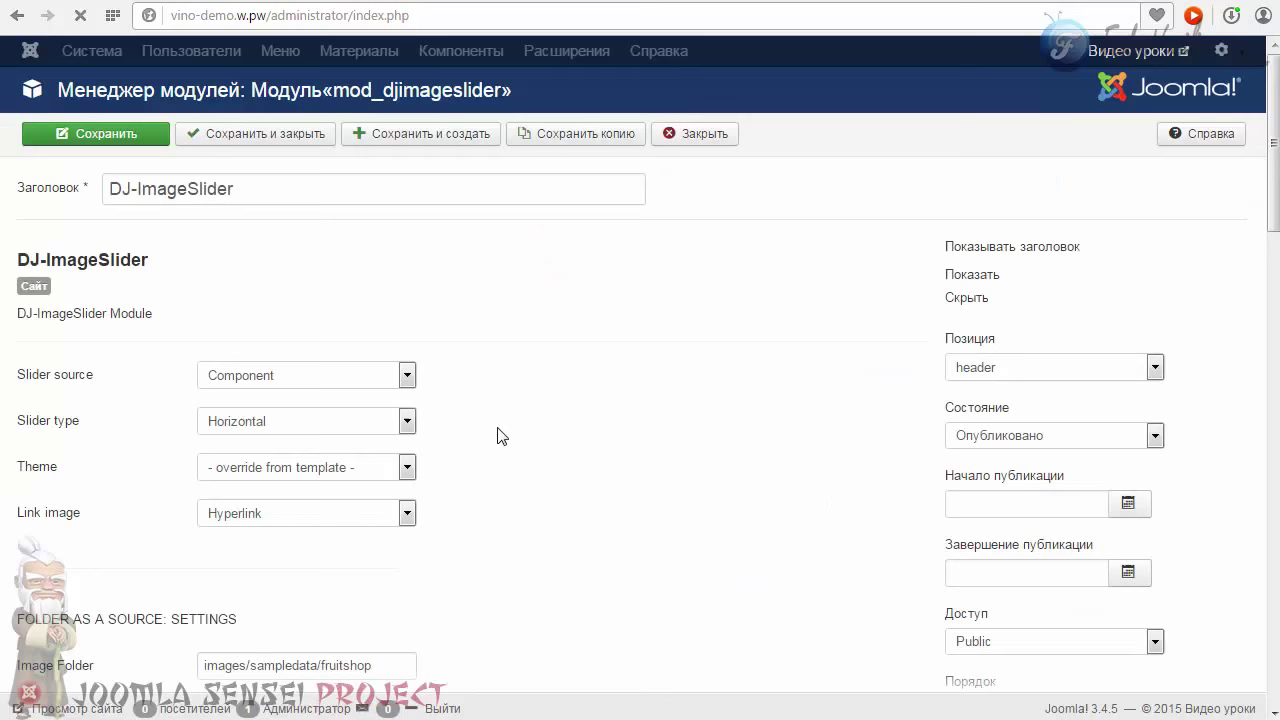
scroll(500, 437, "down", 10)
scroll(499, 438, "down", 1)
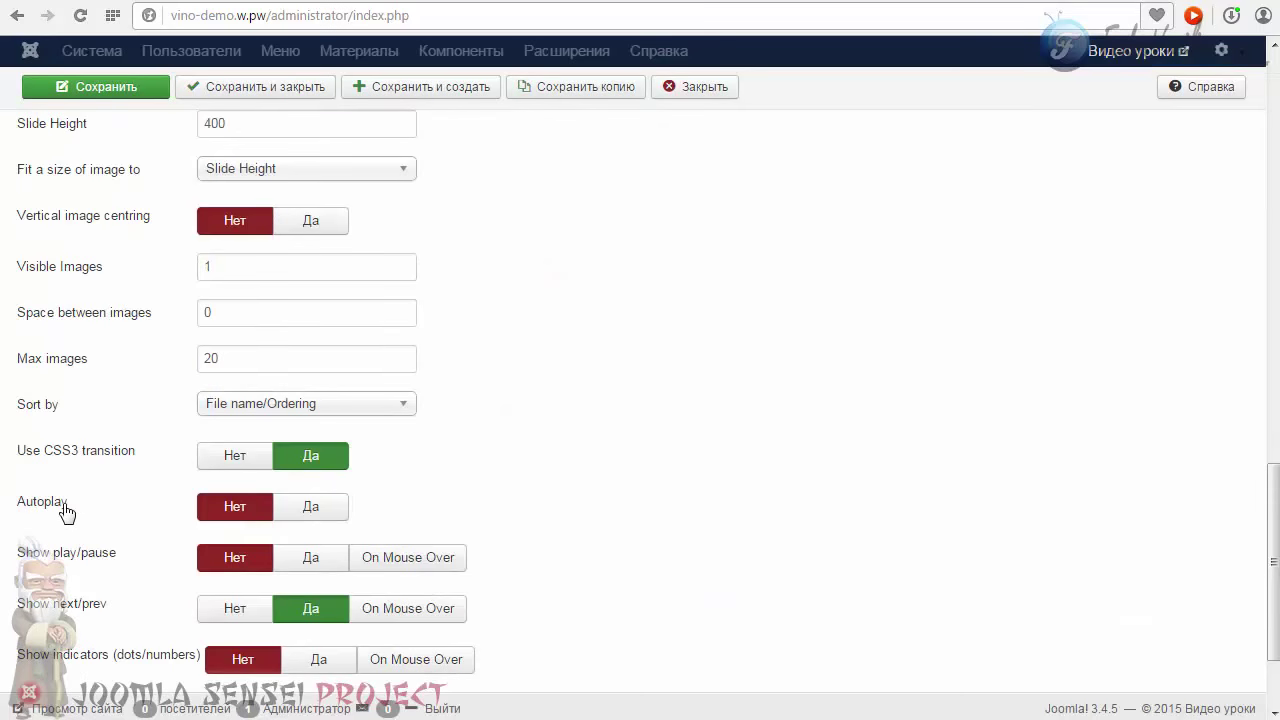
left_click(336, 508)
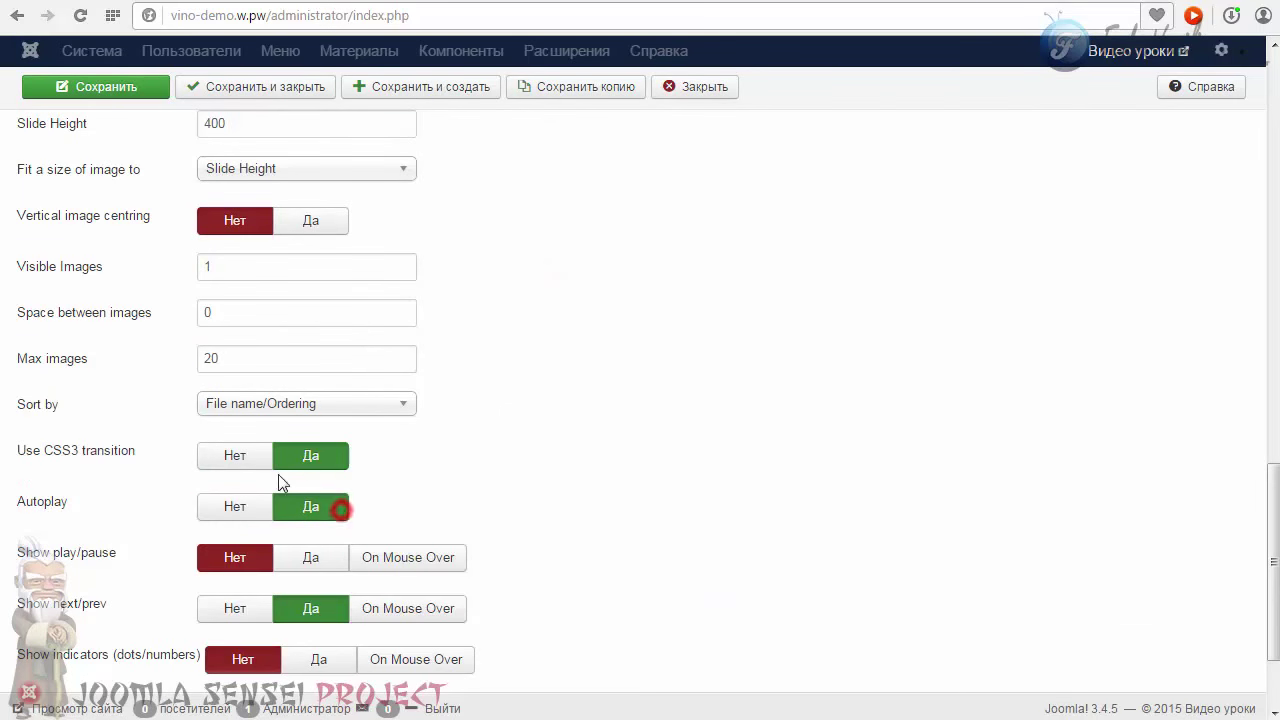
left_click(152, 87)
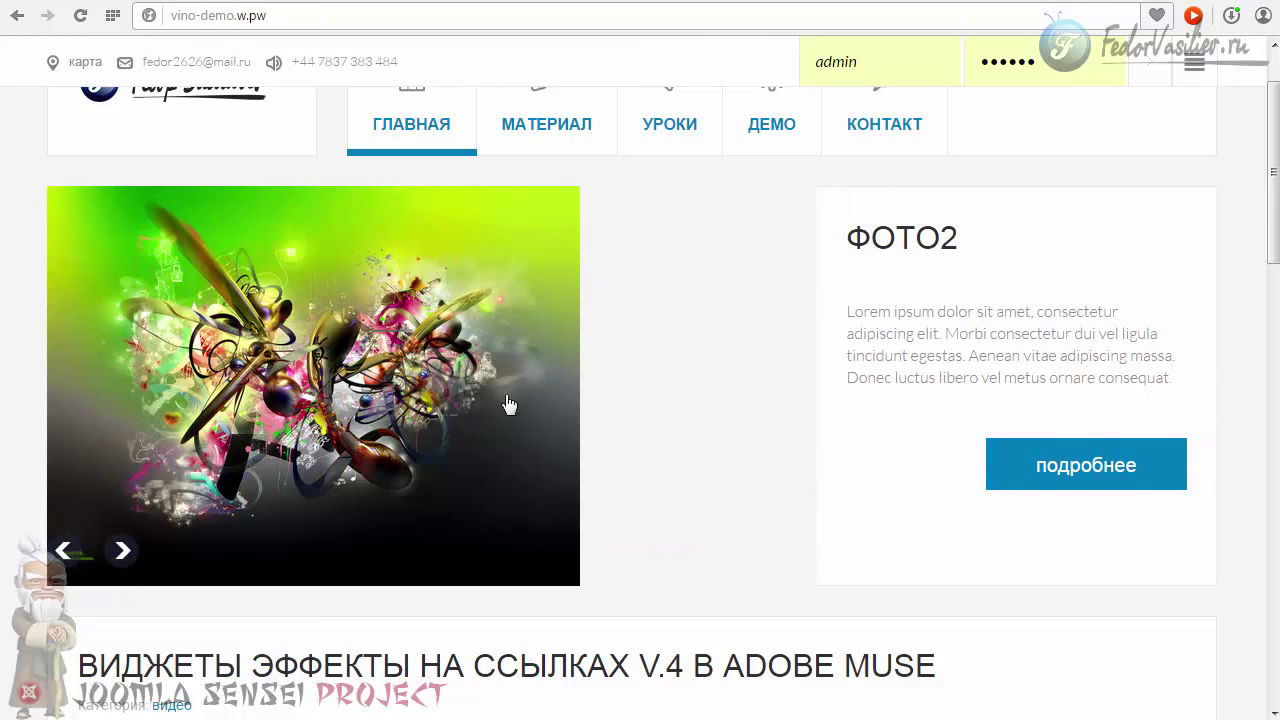
left_click(122, 550)
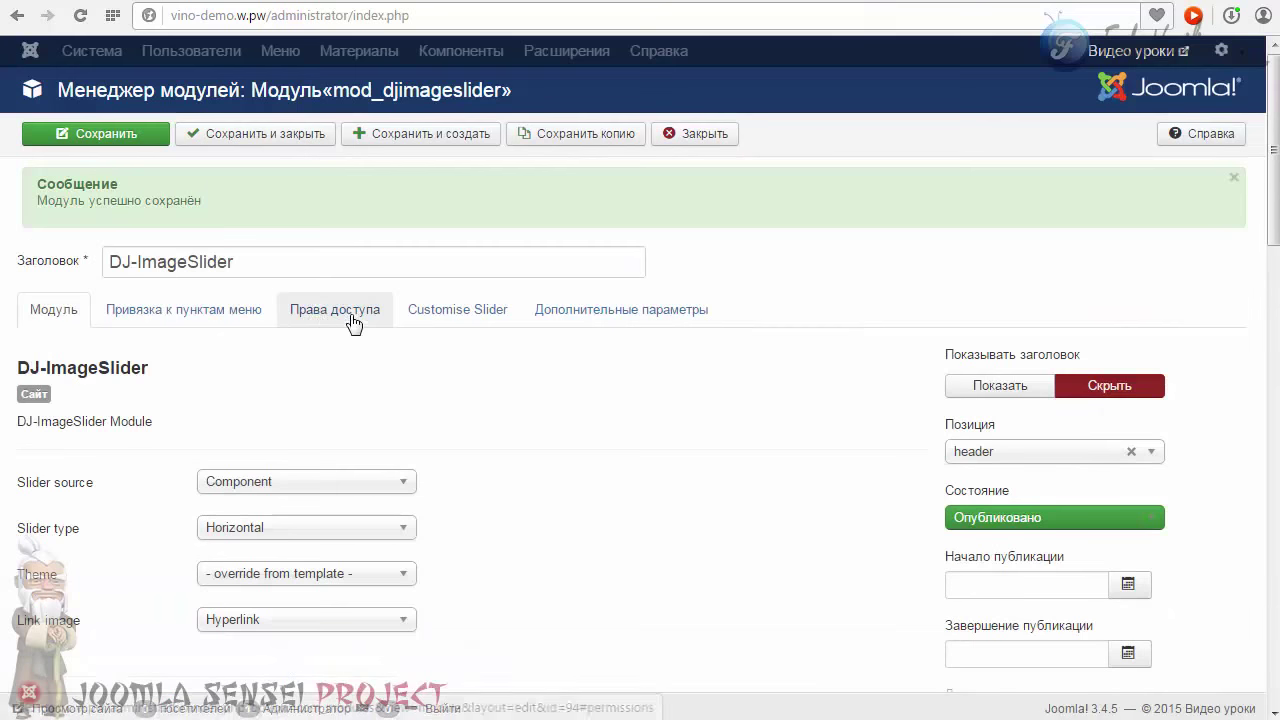
Review the DJ-ImageSlider module's Customise Slider and main module settings, then close the module
left_click(186, 288)
left_click(354, 309)
left_click(470, 307)
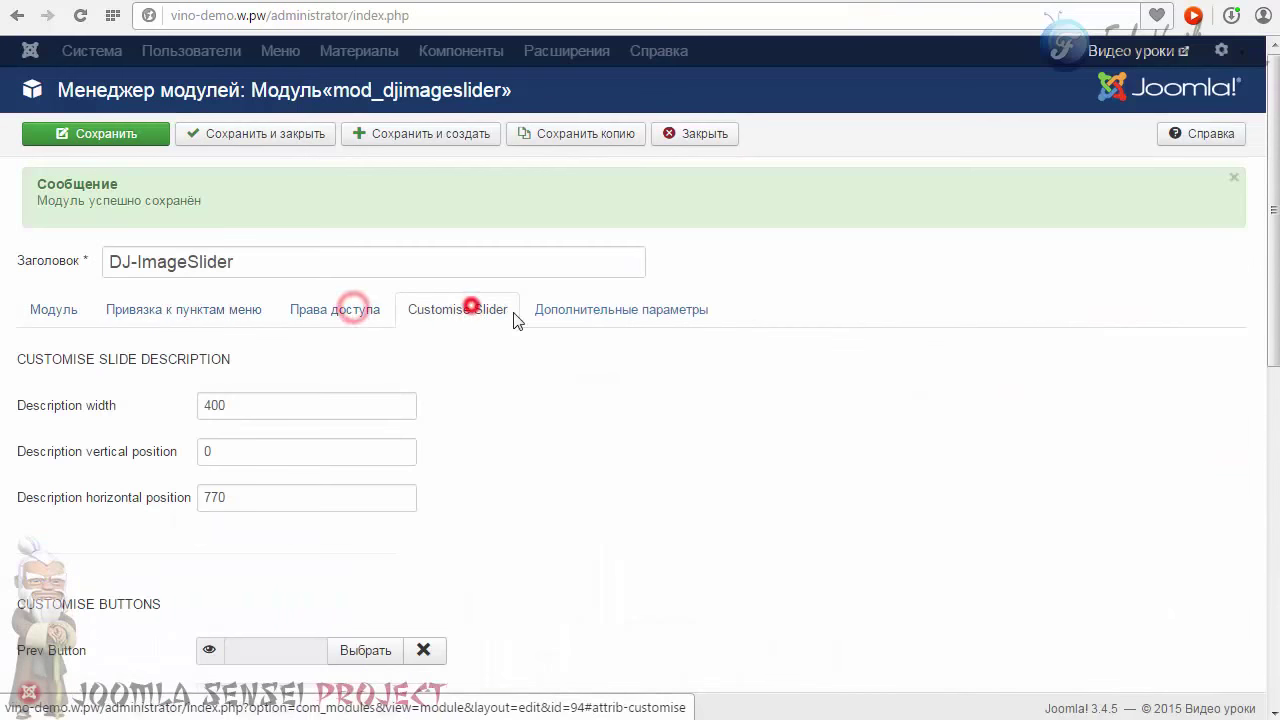
scroll(549, 403, "down", 4)
scroll(558, 403, "up", 1)
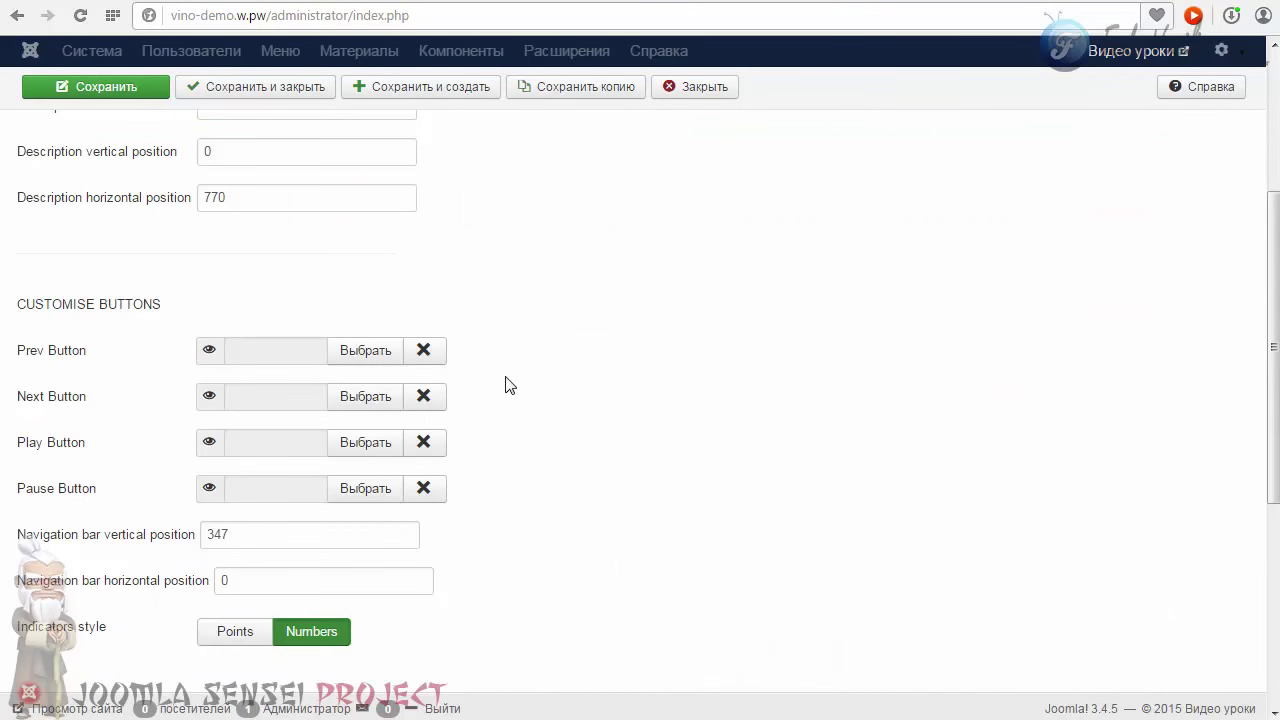
scroll(530, 376, "up", 3)
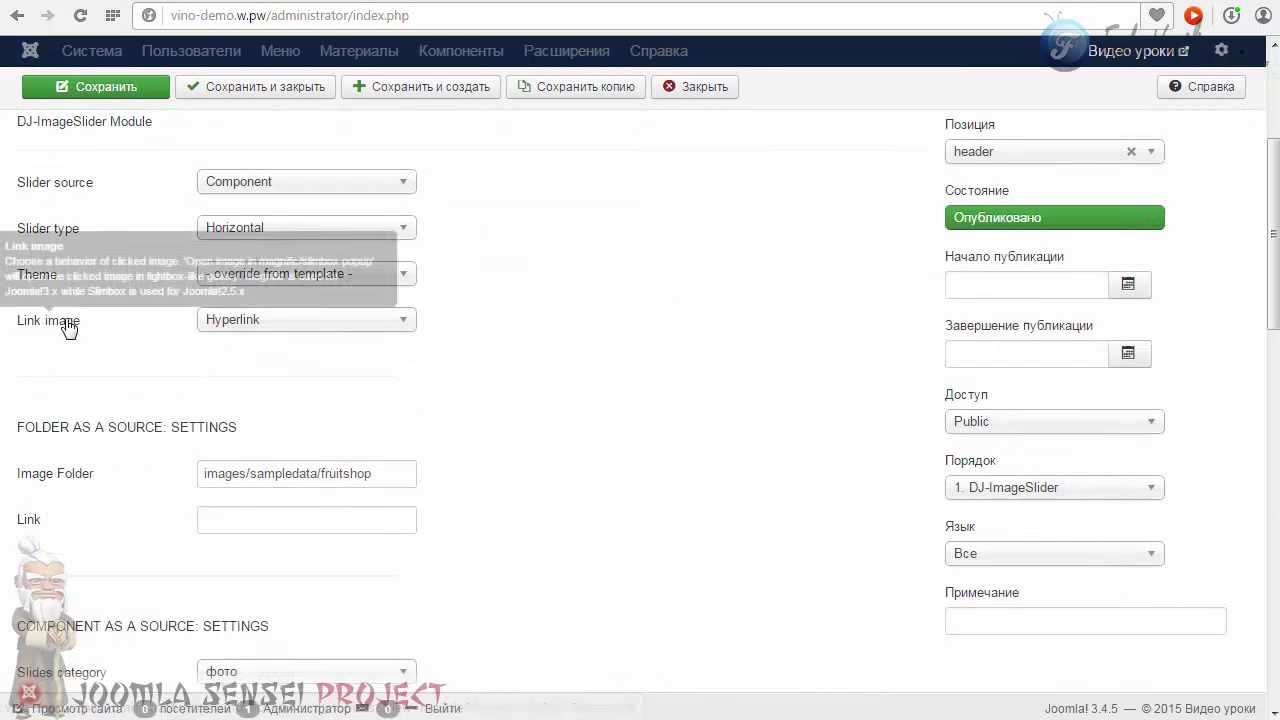
scroll(651, 229, "up", 3)
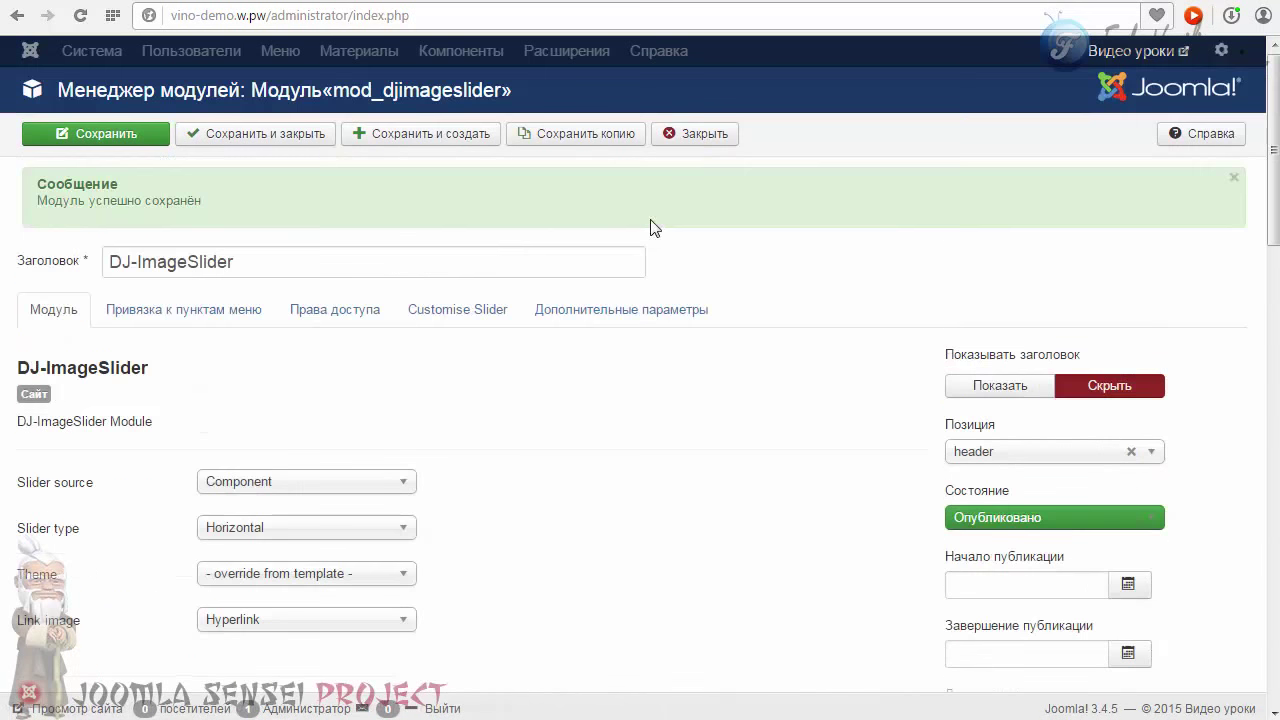
left_click(694, 143)
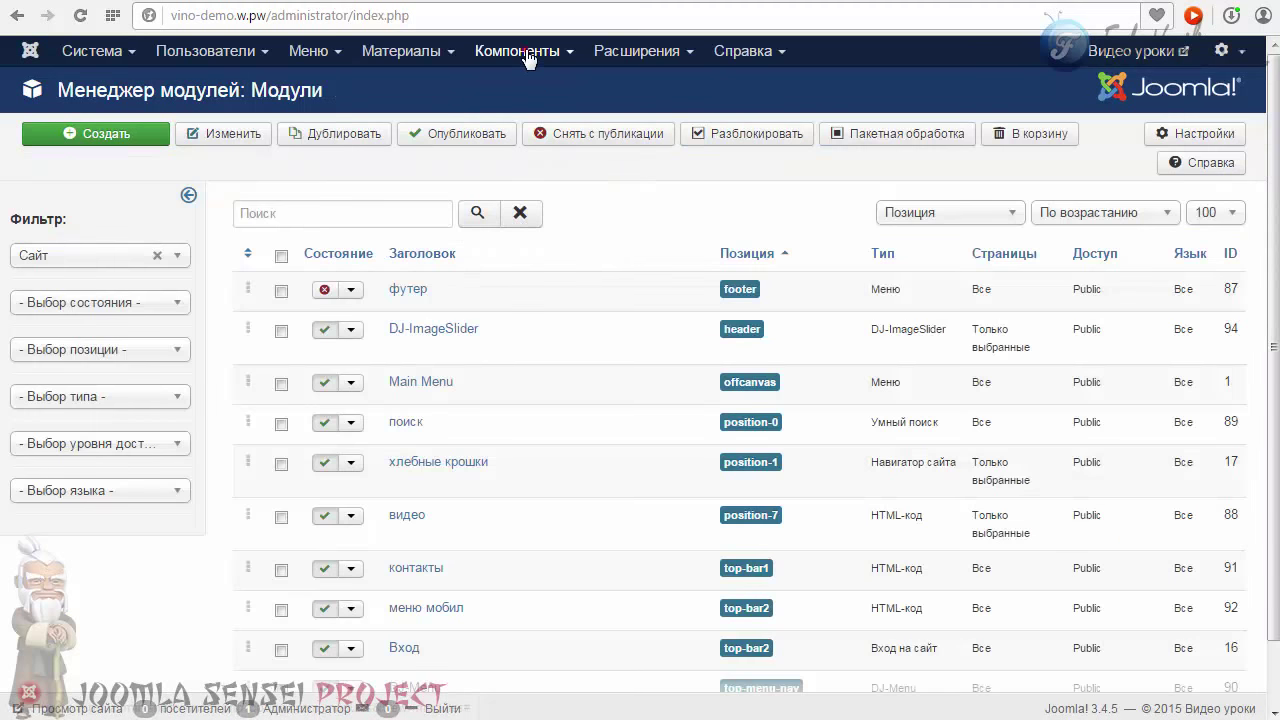
Look over the next, pause, play and prev button images in the images/djimageslider/navigation folder of the test2.ru media manager
mouse_move(375, 57)
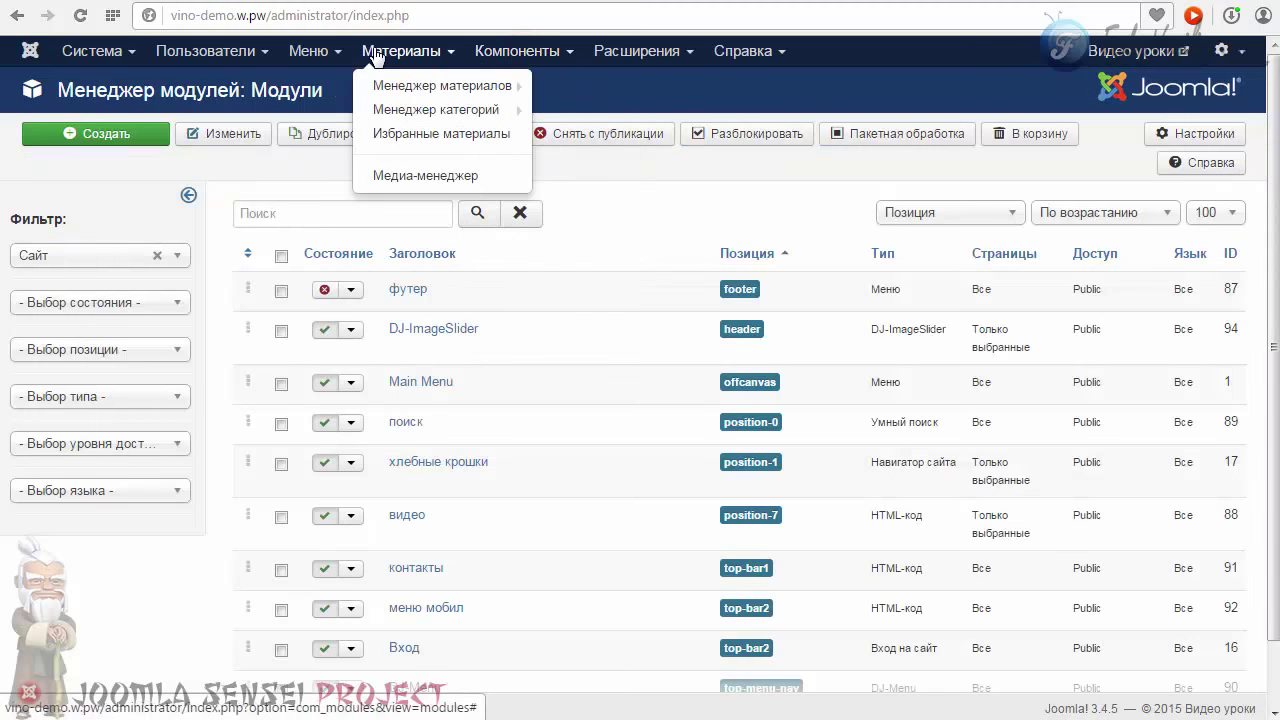
left_click(425, 175)
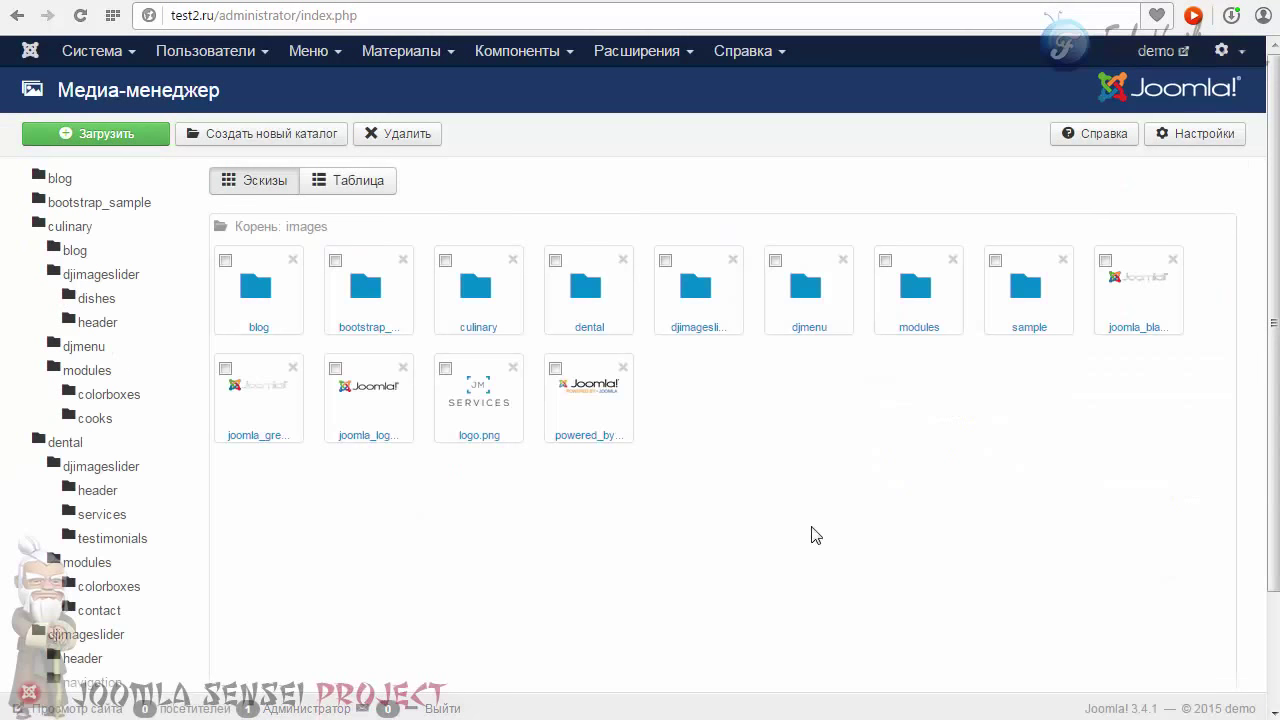
left_click(692, 290)
left_click(477, 293)
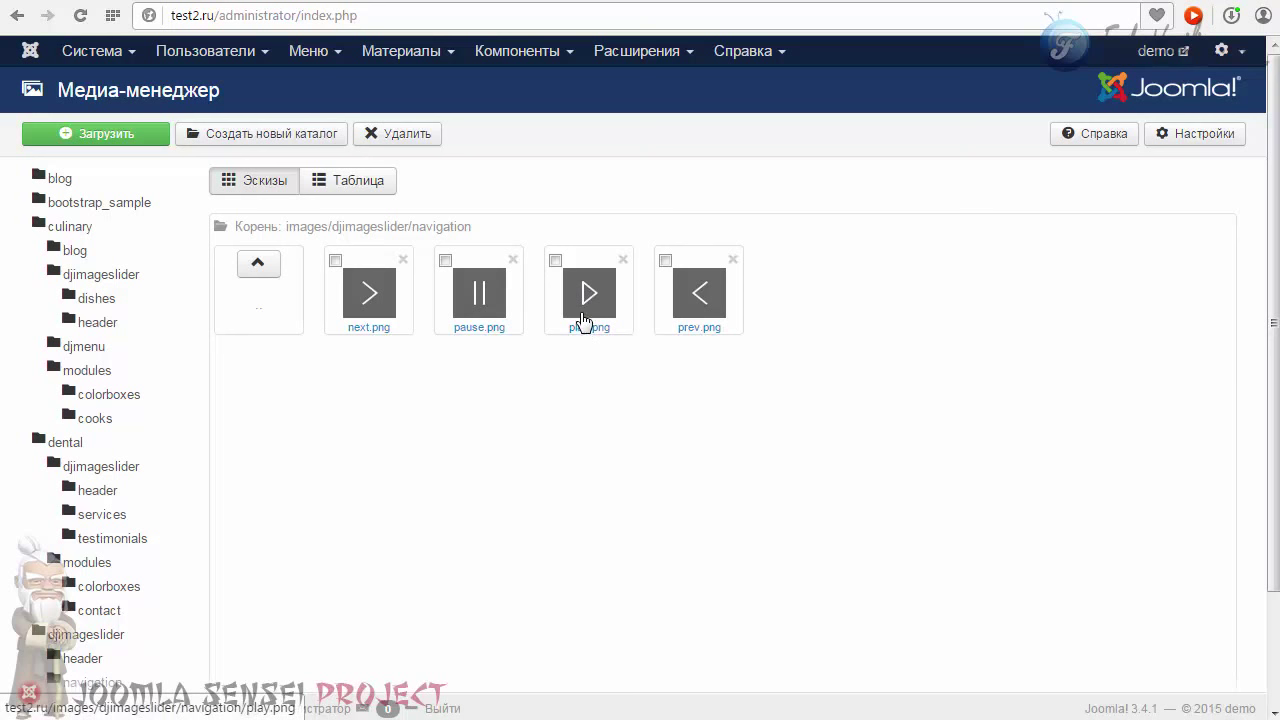
right_click(366, 293)
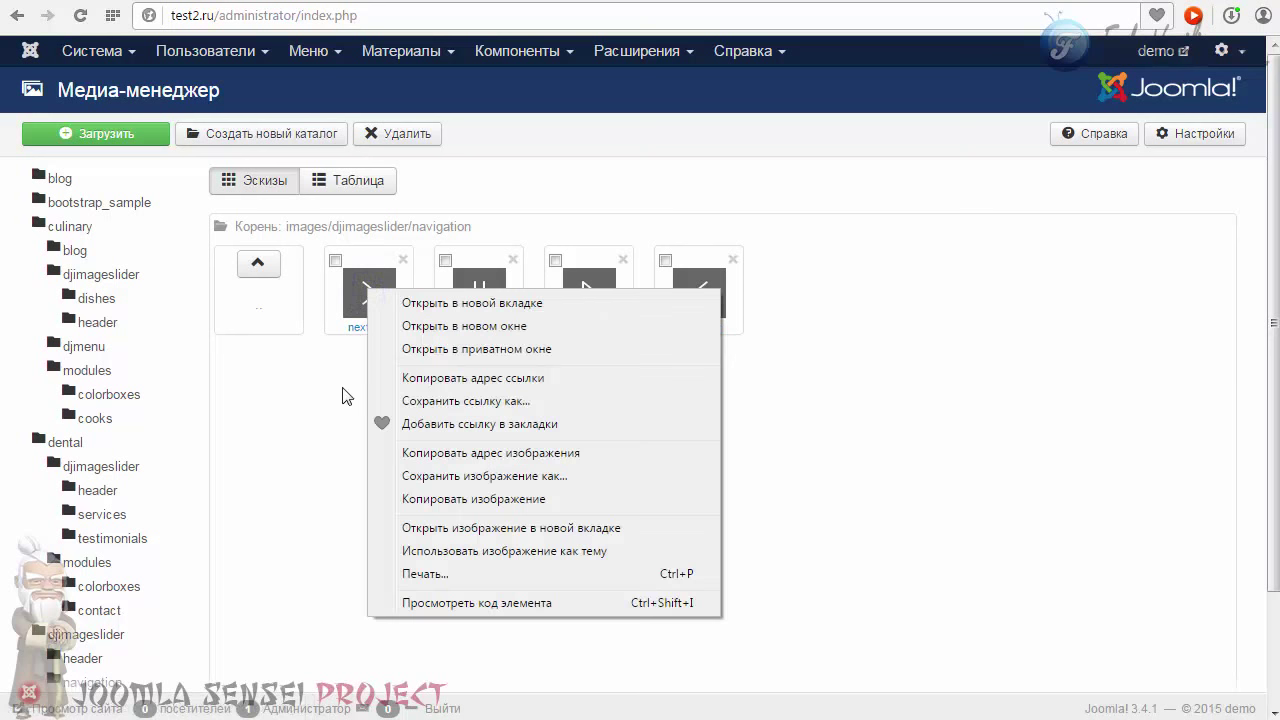
left_click(345, 390)
right_click(374, 290)
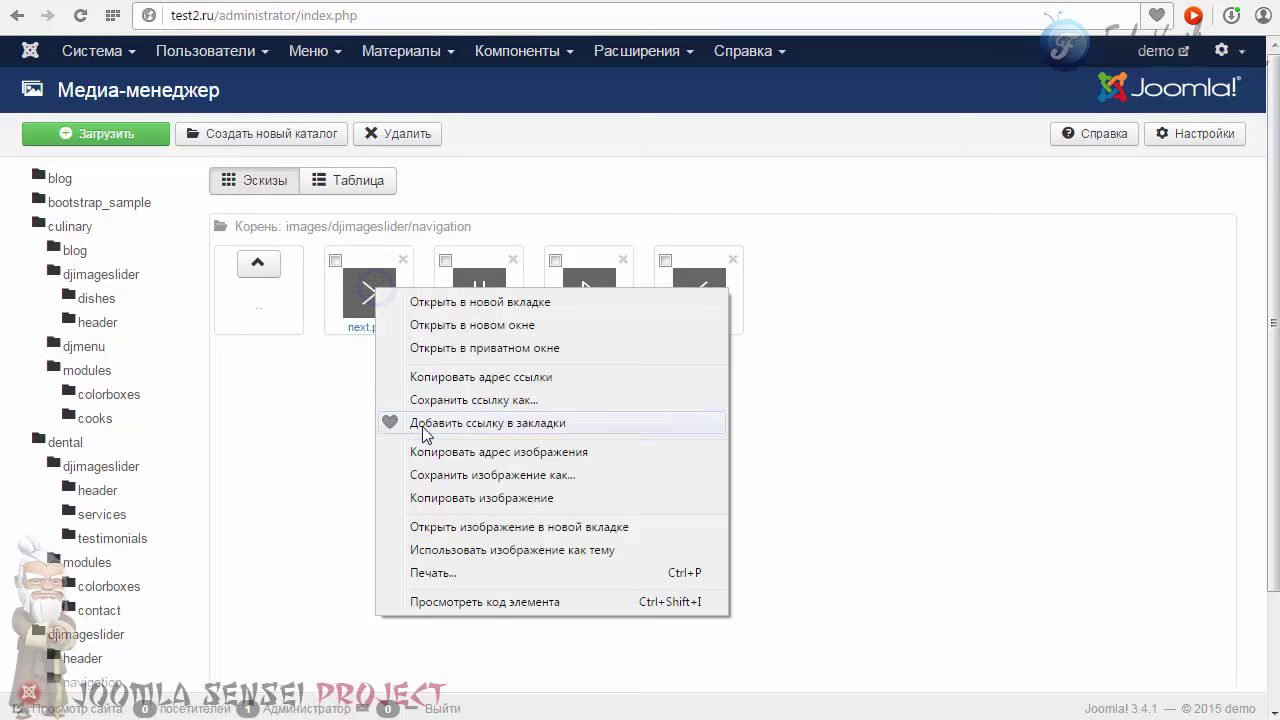
left_click(338, 402)
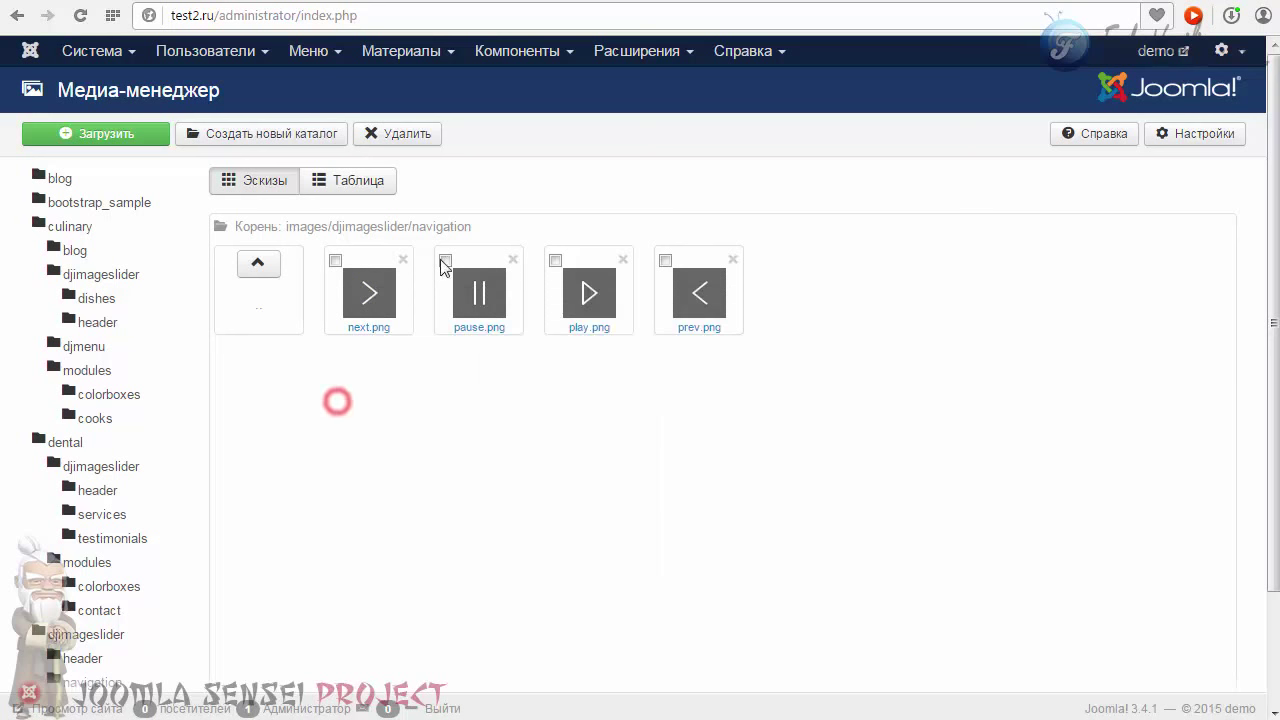
In the Customise Slider settings of vino-demo's DJ-ImageSlider module, set the Prev Button image to images/prev.png
left_click(620, 51)
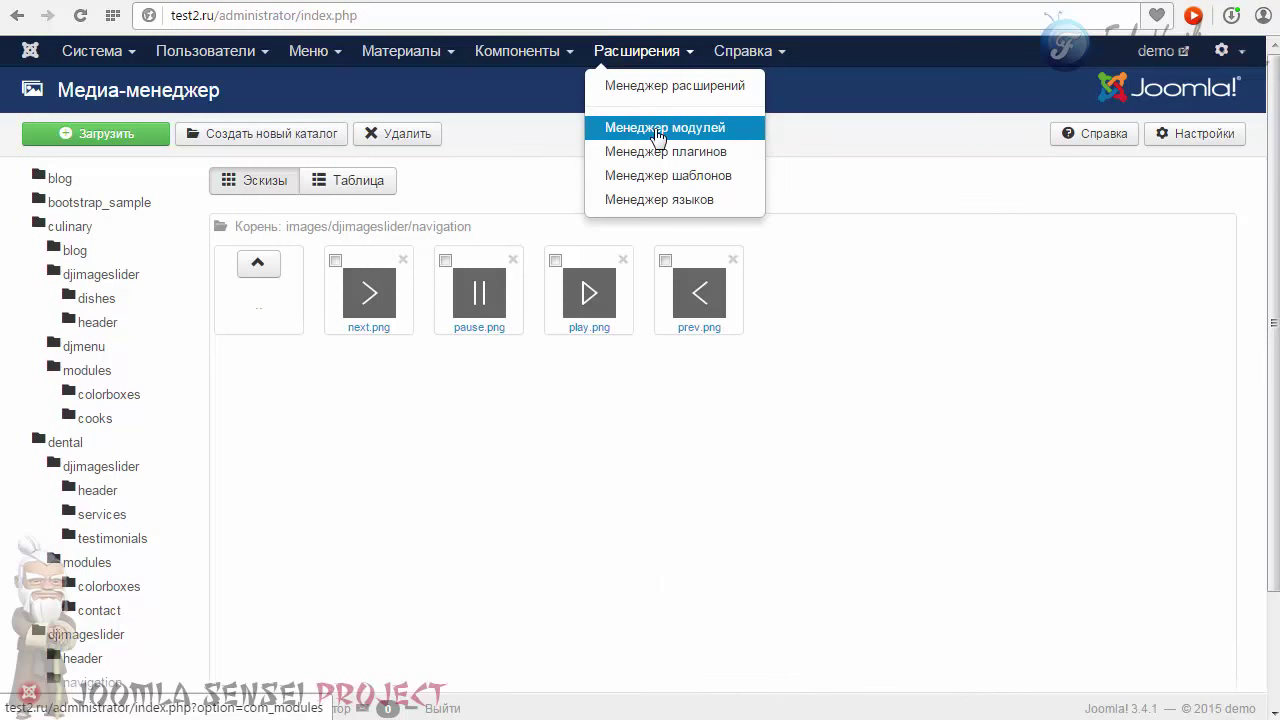
left_click(657, 130)
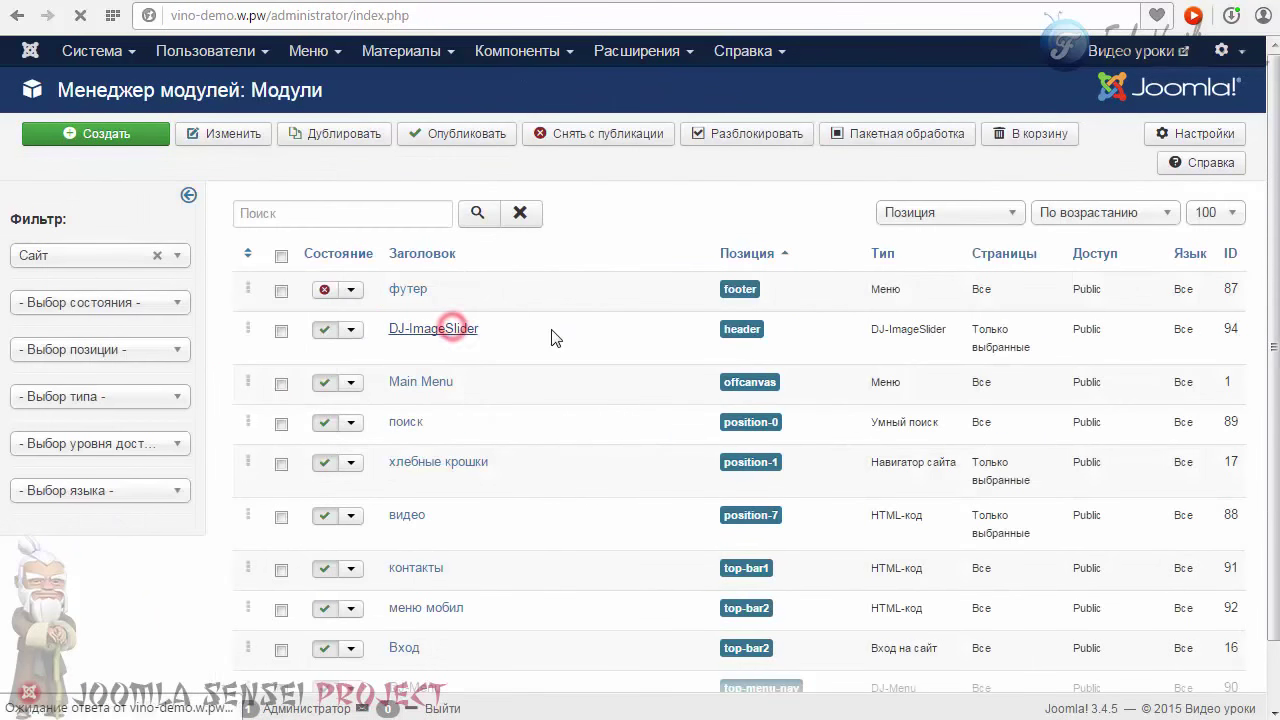
left_click(449, 252)
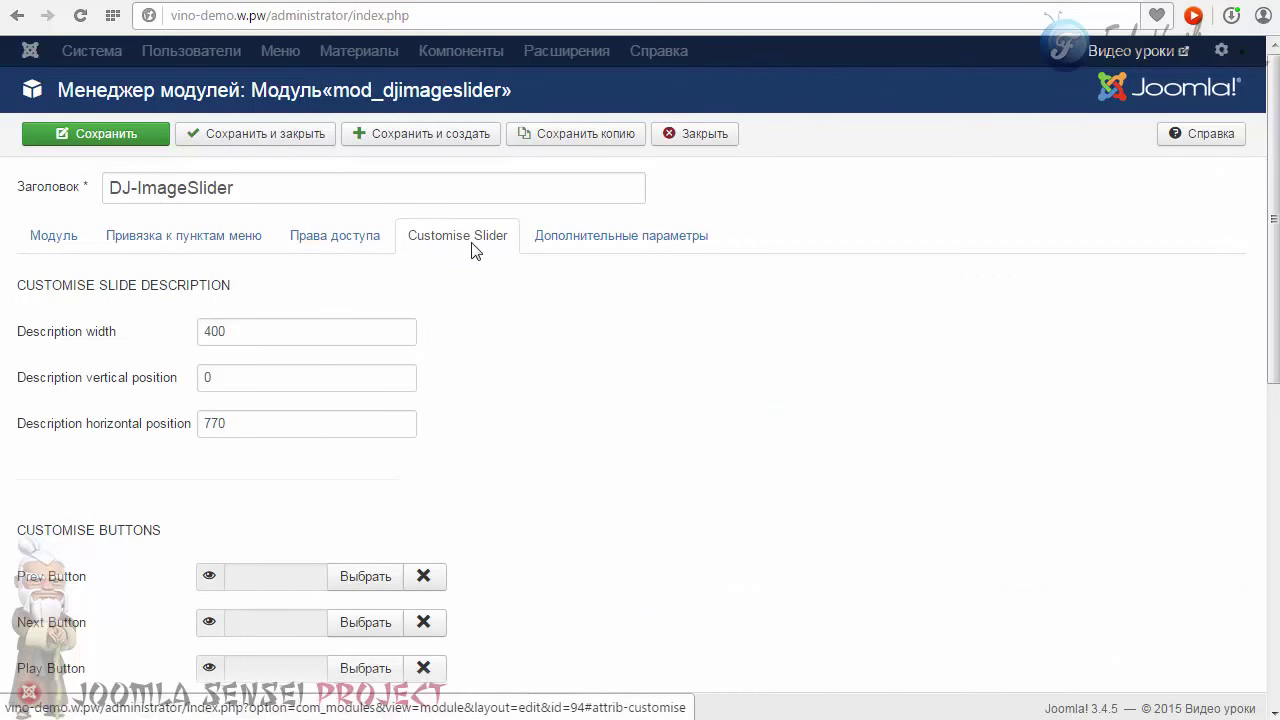
scroll(443, 300, "down", 2)
left_click_drag(15, 472, 257, 466)
left_click(257, 466)
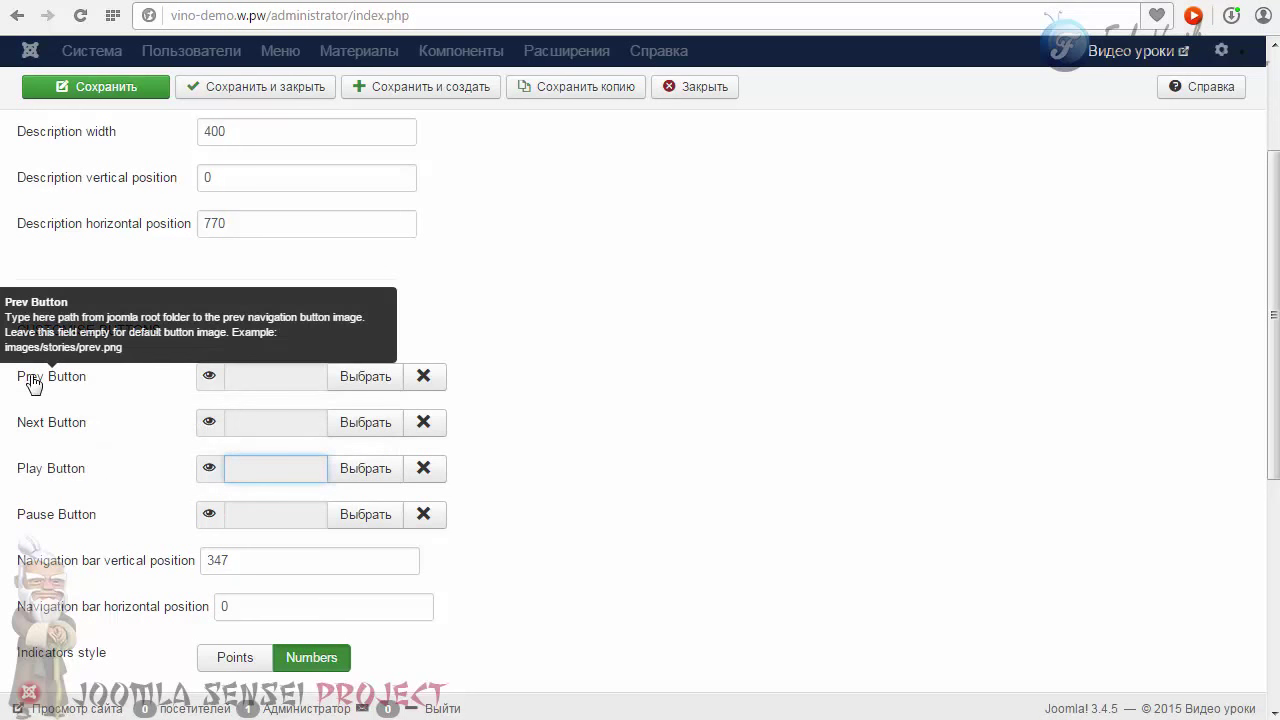
left_click(347, 378)
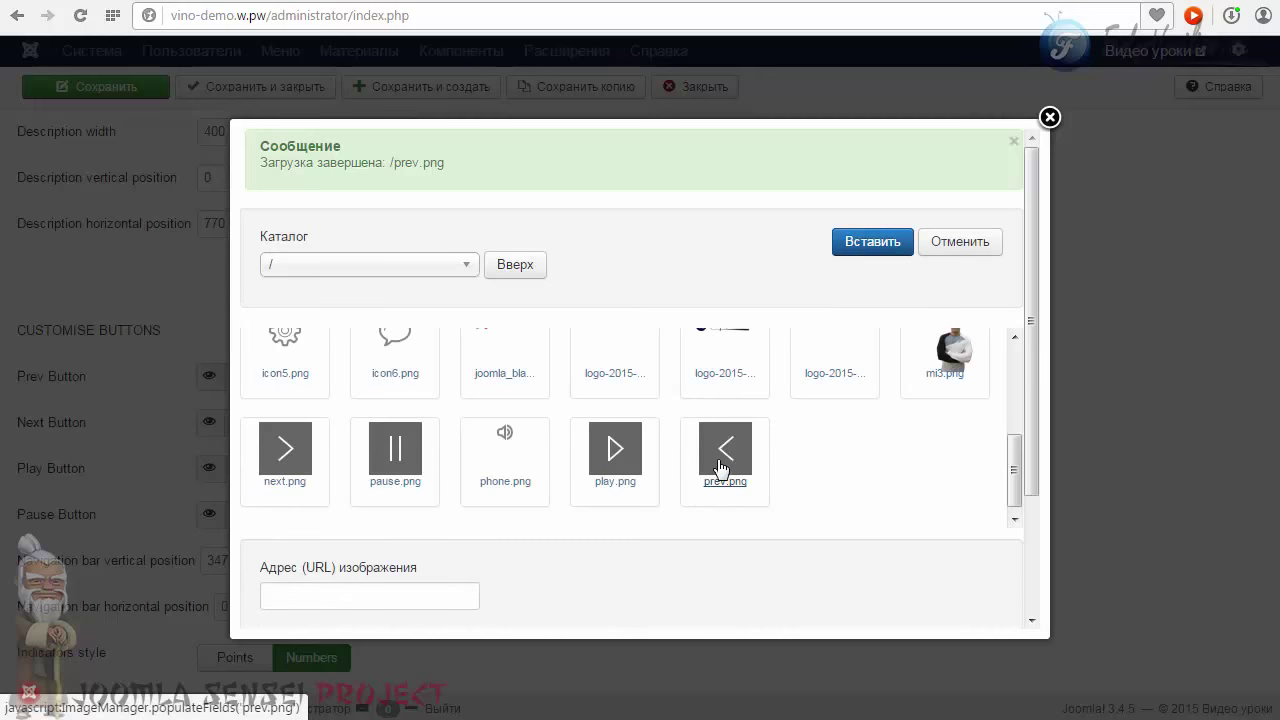
left_click(725, 450)
left_click(850, 242)
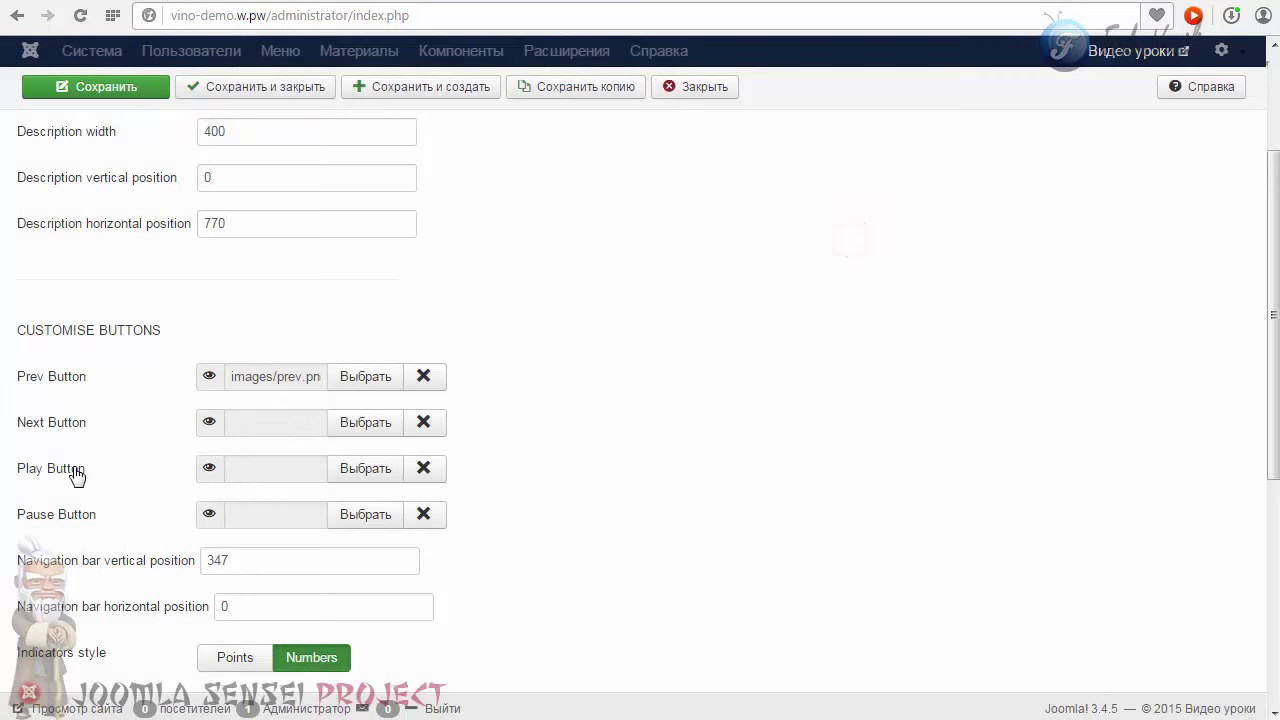
Set the Next Button image to images/next.png and save the module
left_click(365, 425)
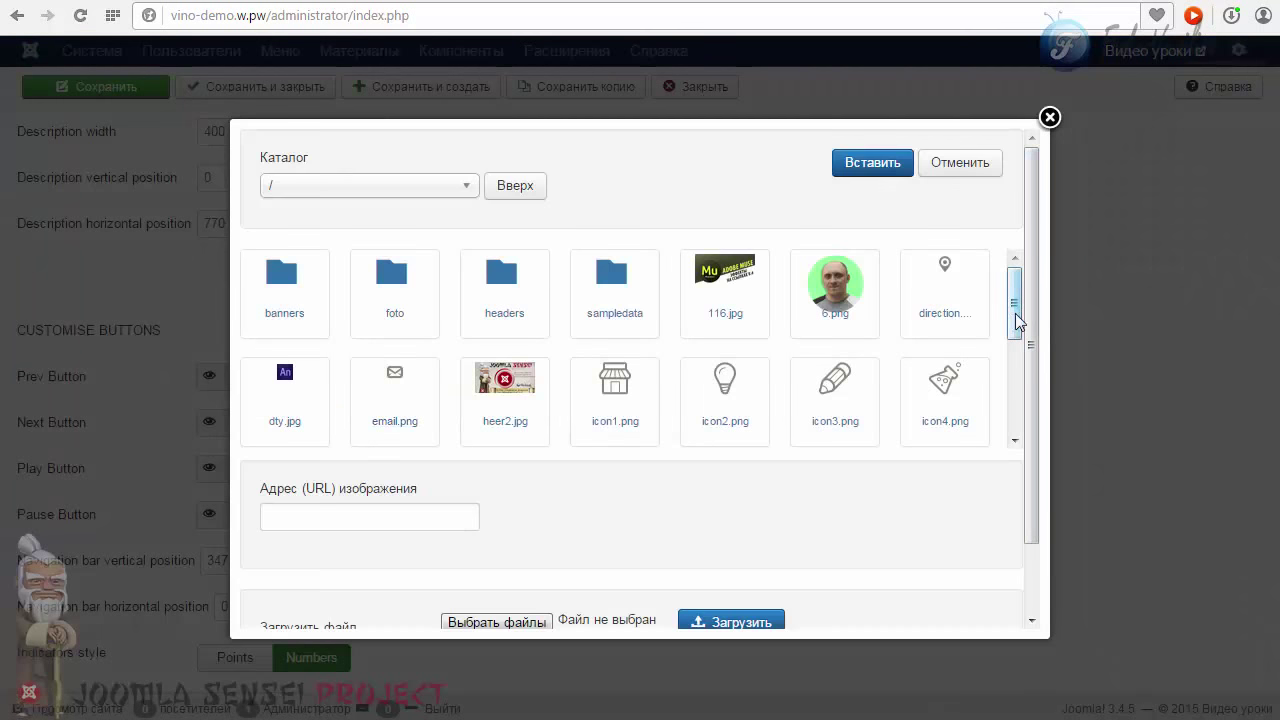
left_click_drag(1015, 313, 1015, 435)
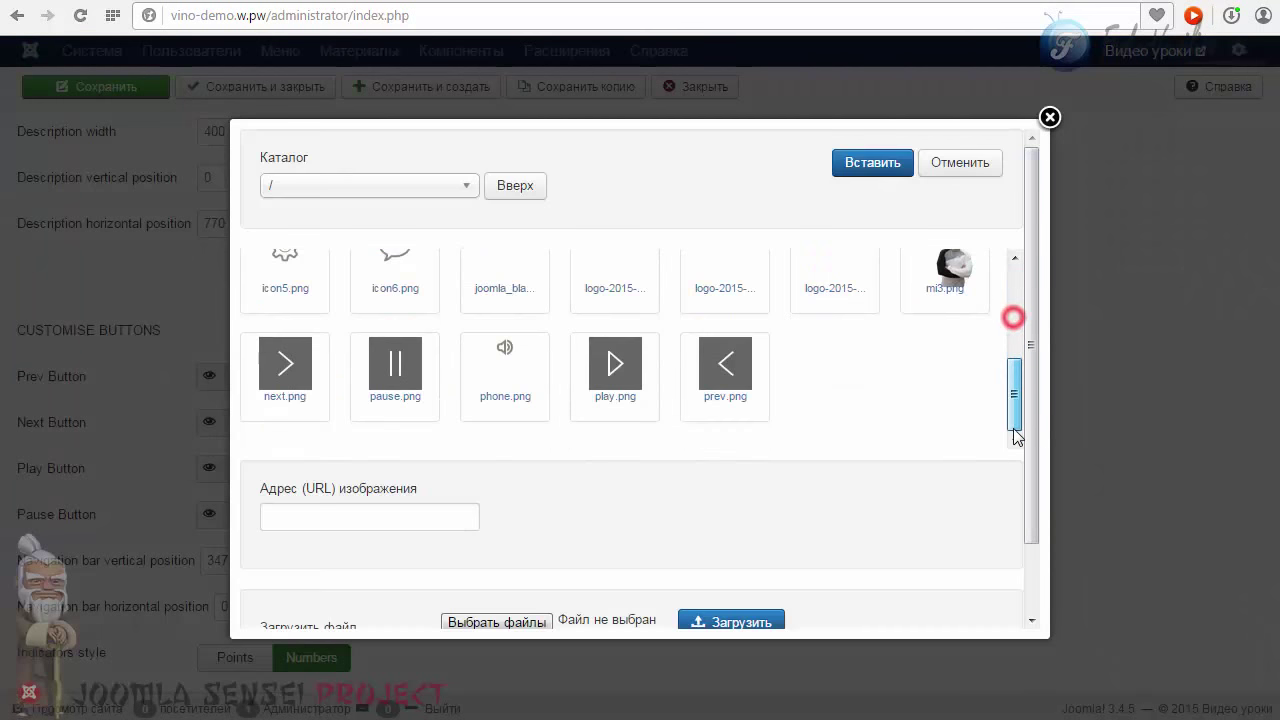
left_click(282, 362)
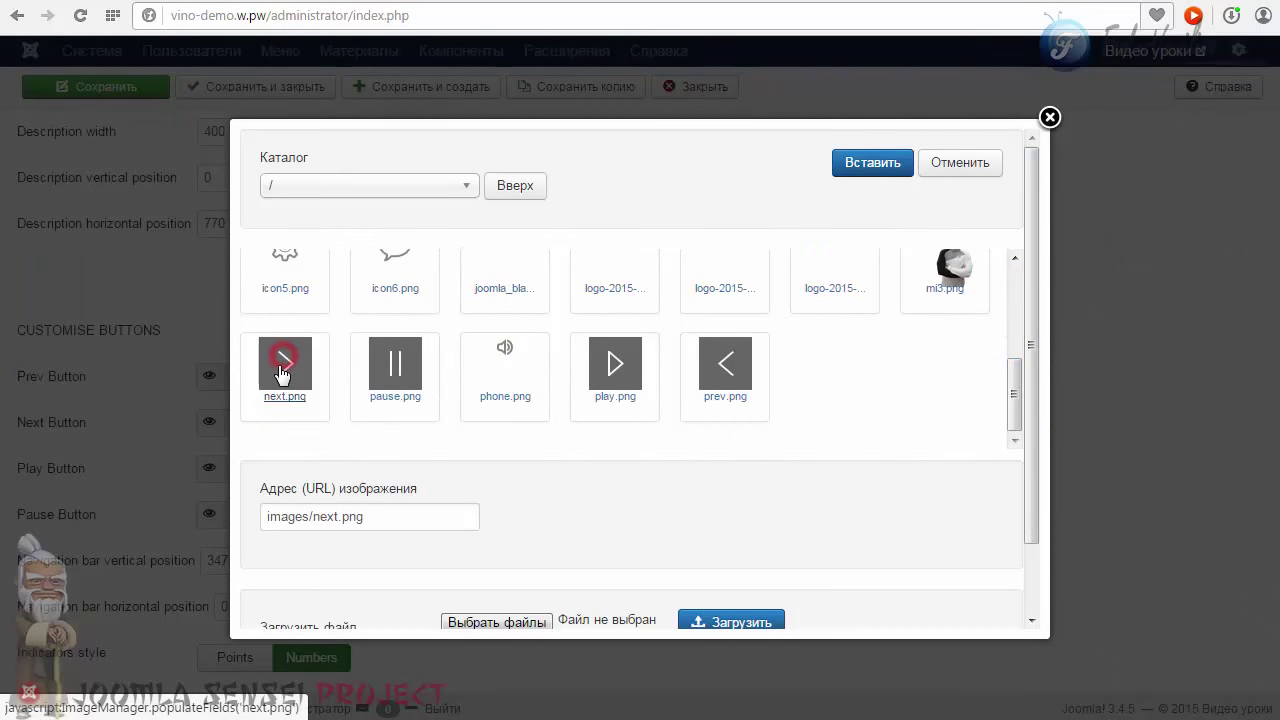
left_click(860, 163)
left_click(108, 86)
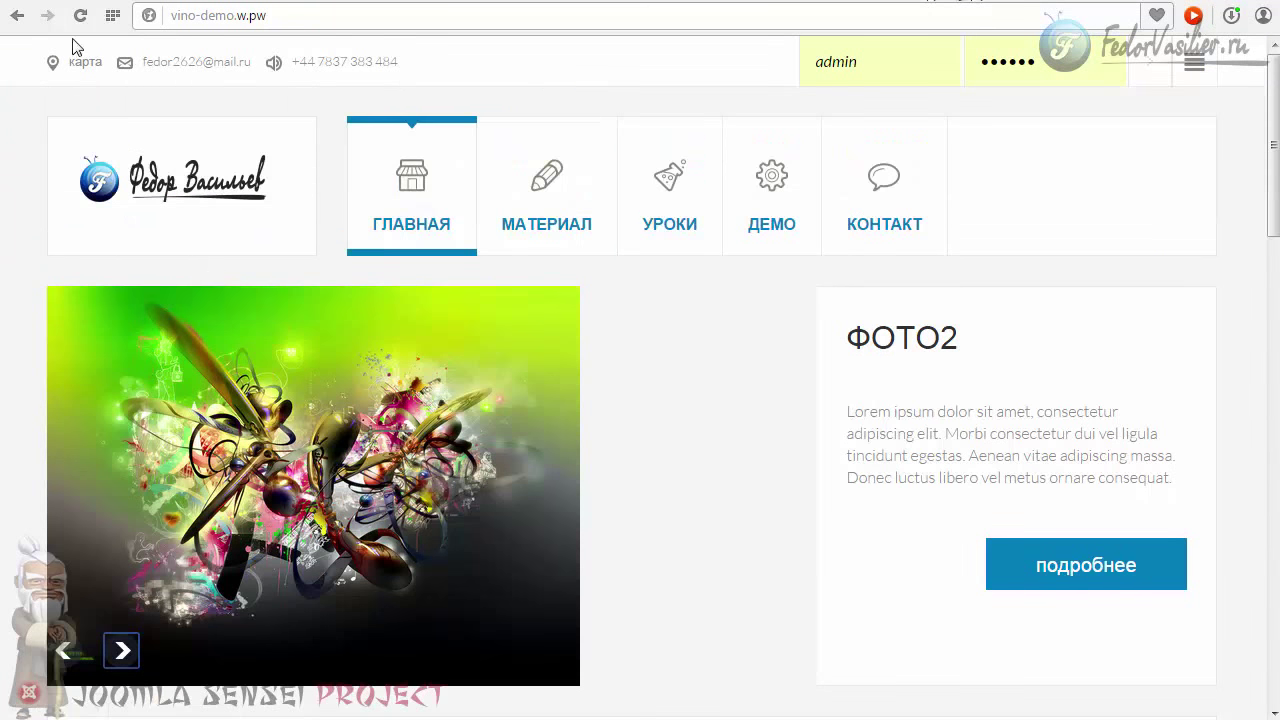
Reload the vino-demo home page and test the slider's new previous and next buttons by moving between the slides
left_click(81, 17)
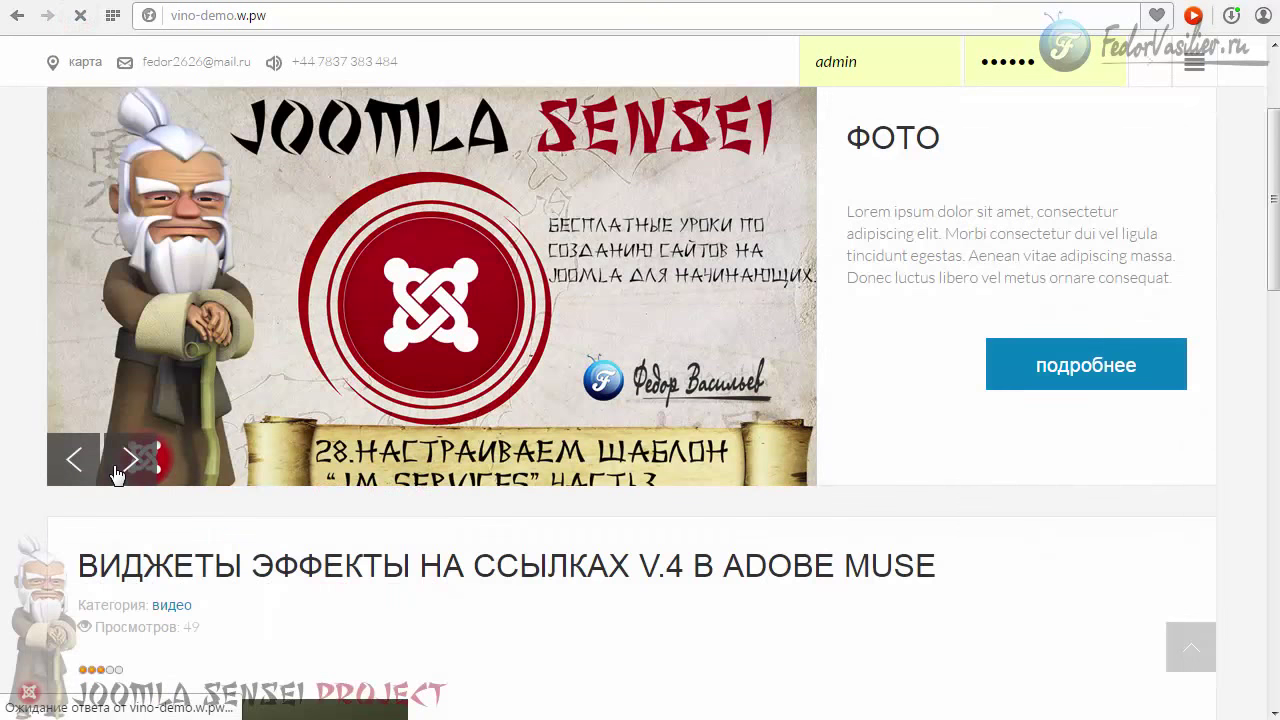
left_click(126, 460)
left_click(128, 458)
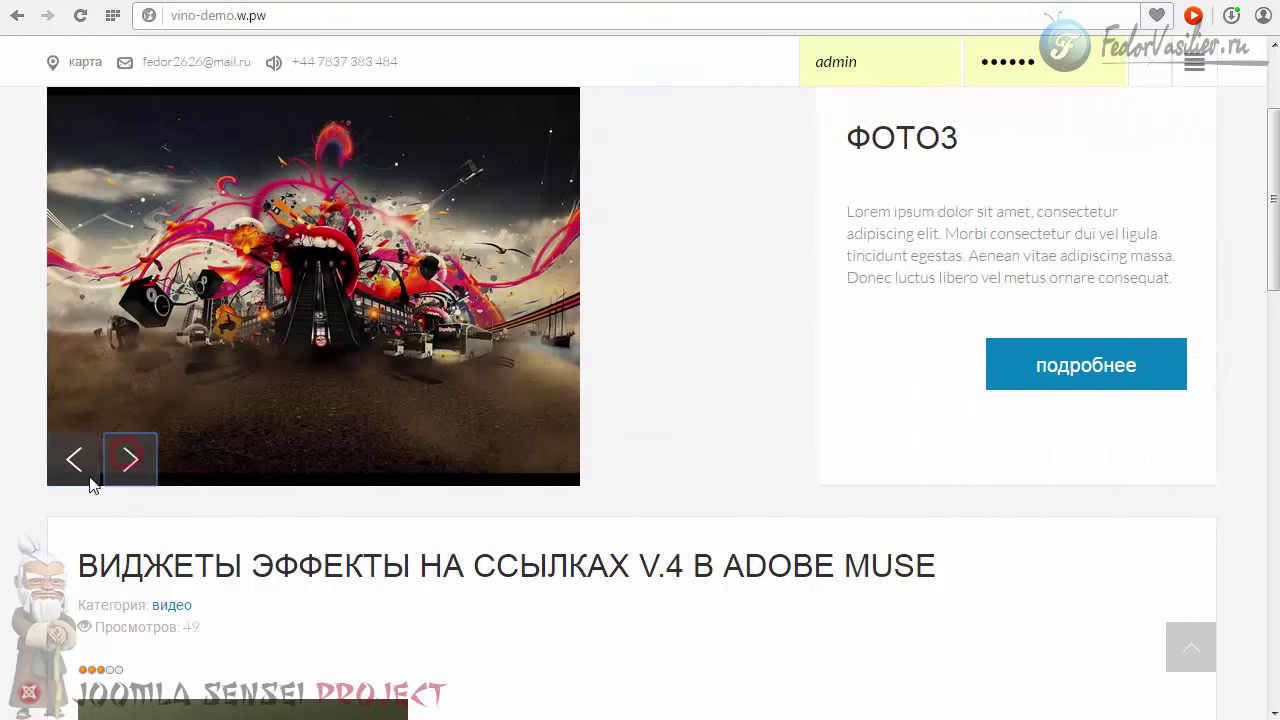
left_click(122, 458)
left_click(79, 464)
scroll(536, 440, "up", 2)
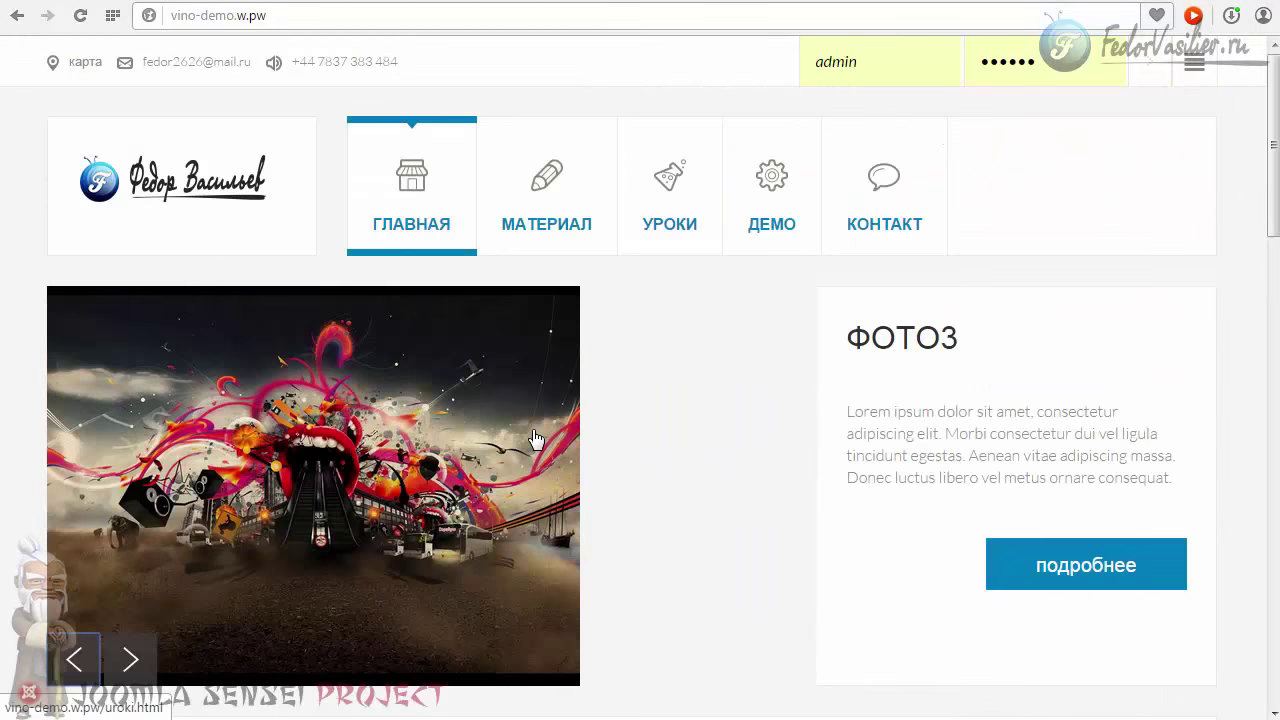
left_click(132, 658)
left_click(70, 664)
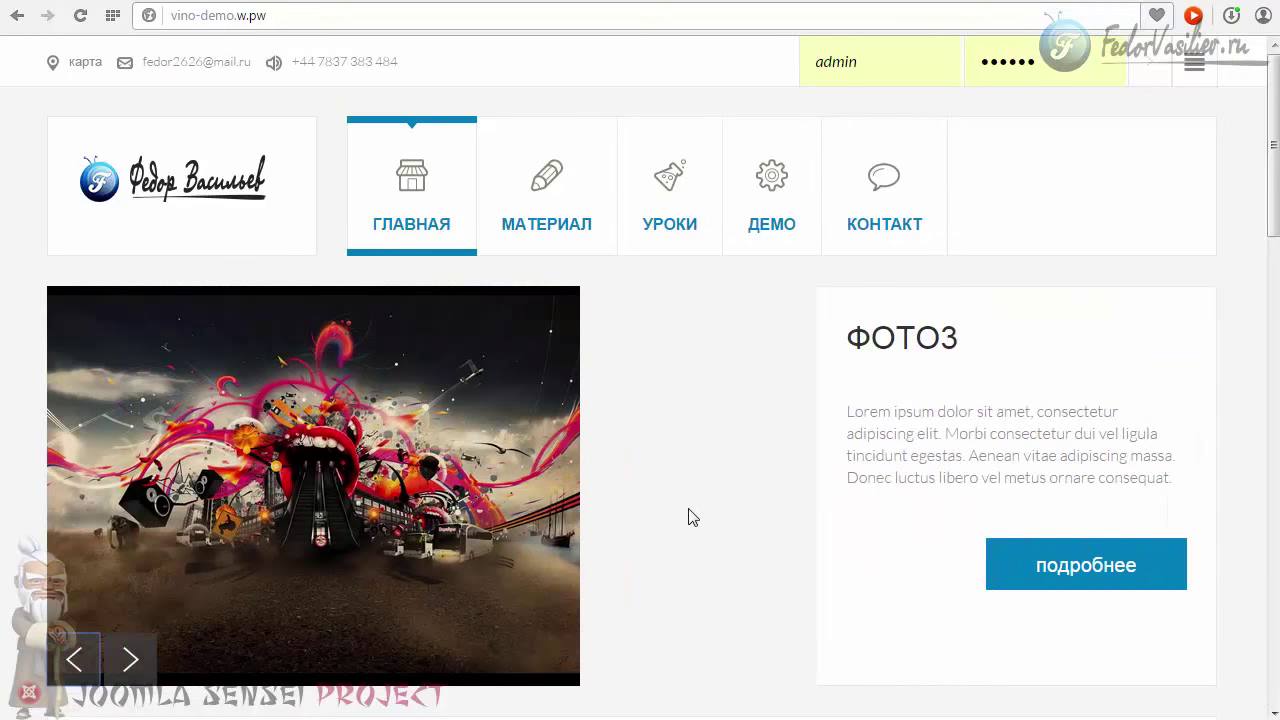
left_click(130, 658)
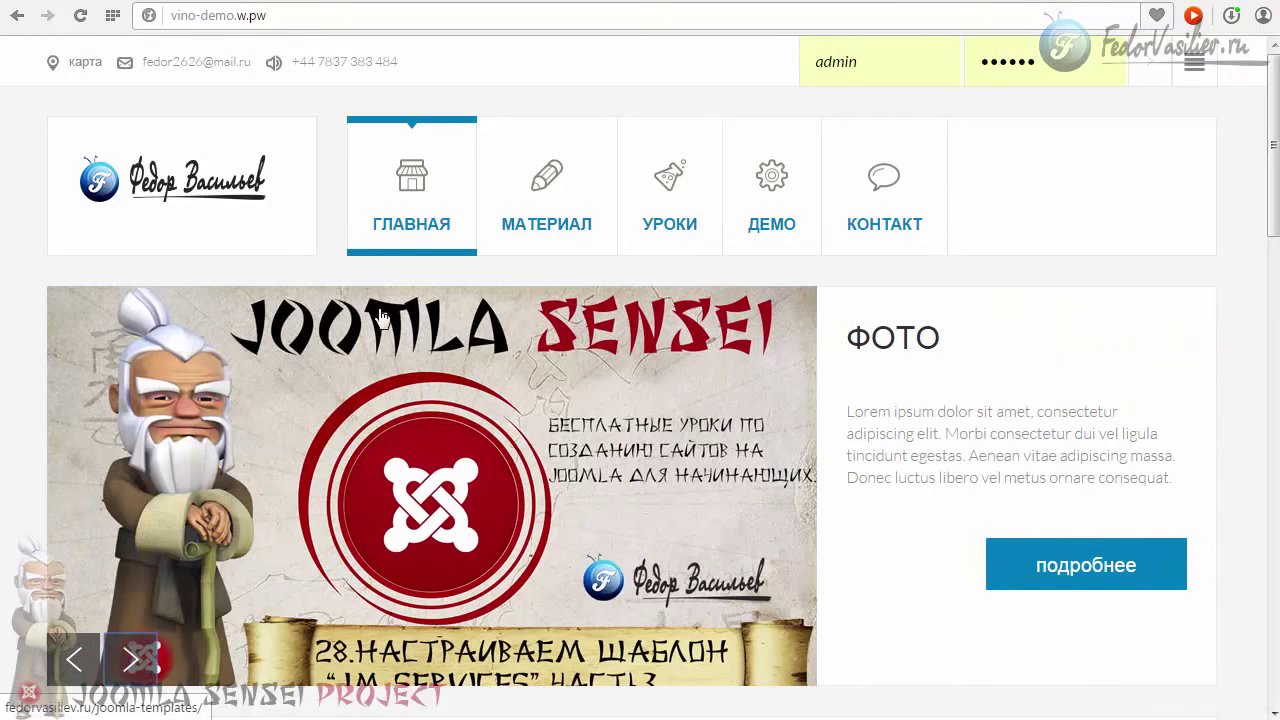